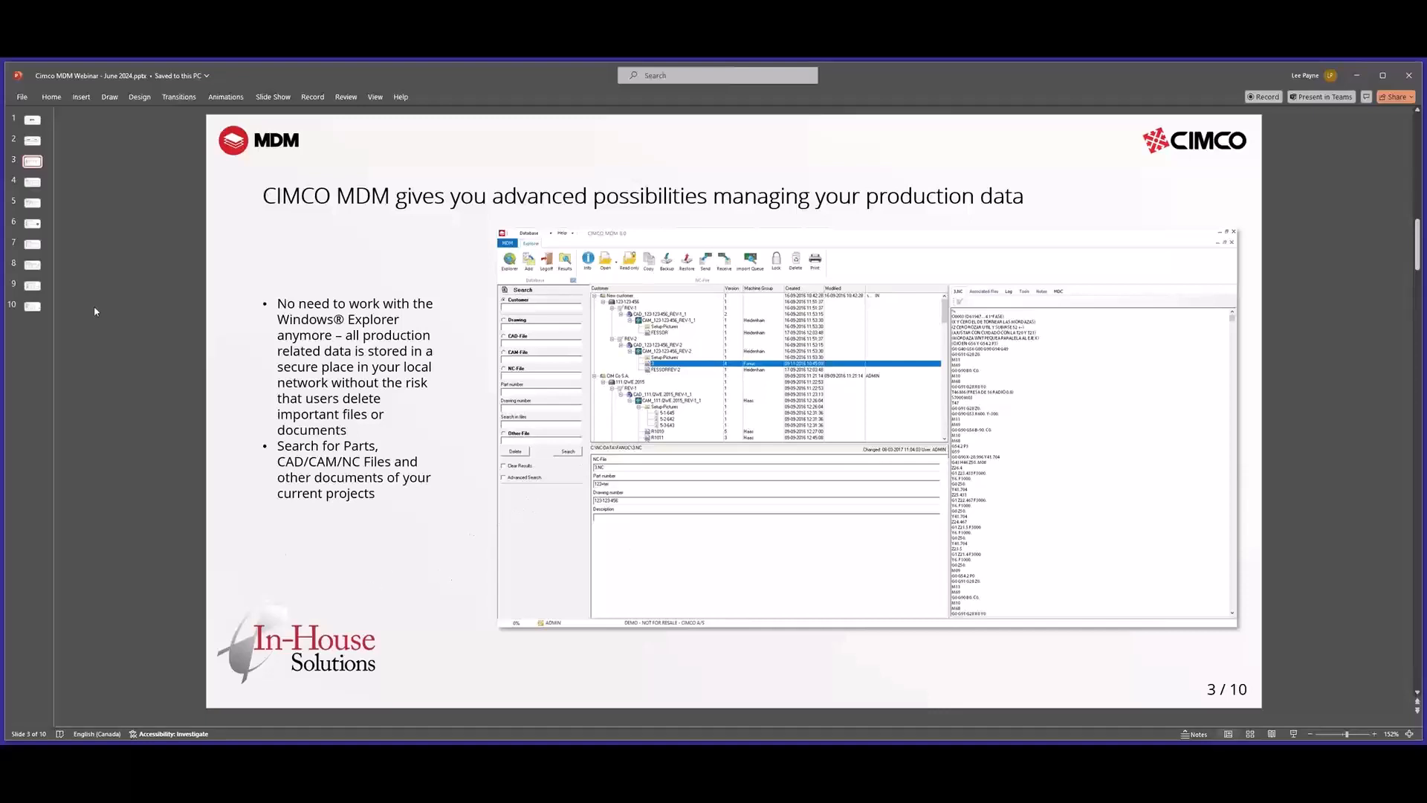
Page through the webinar presentation slides 4 to 10 one at a time.
click(32, 182)
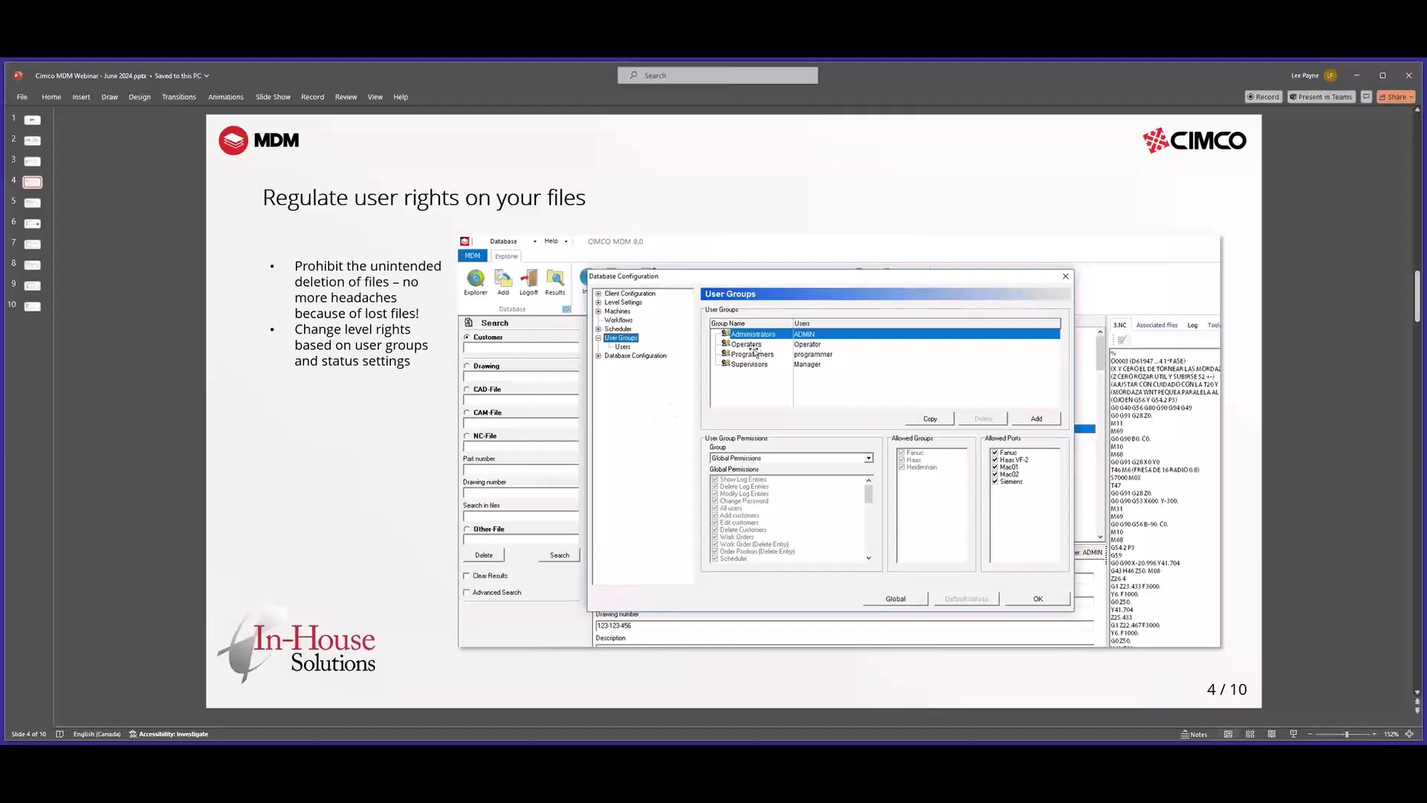
key(ctrl)
click(782, 504)
click(1027, 506)
click(32, 202)
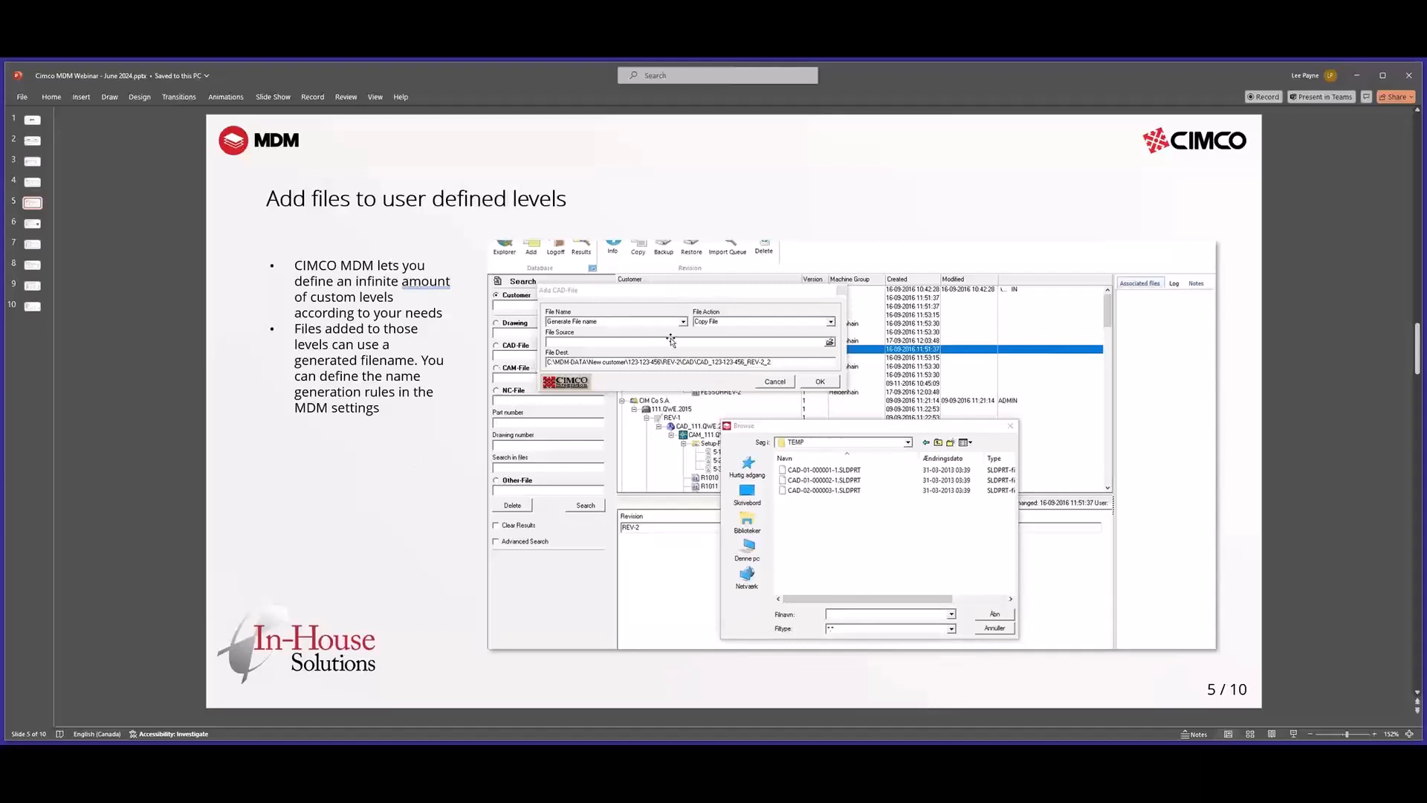
key(ctrl)
key(ctrl)
click(32, 224)
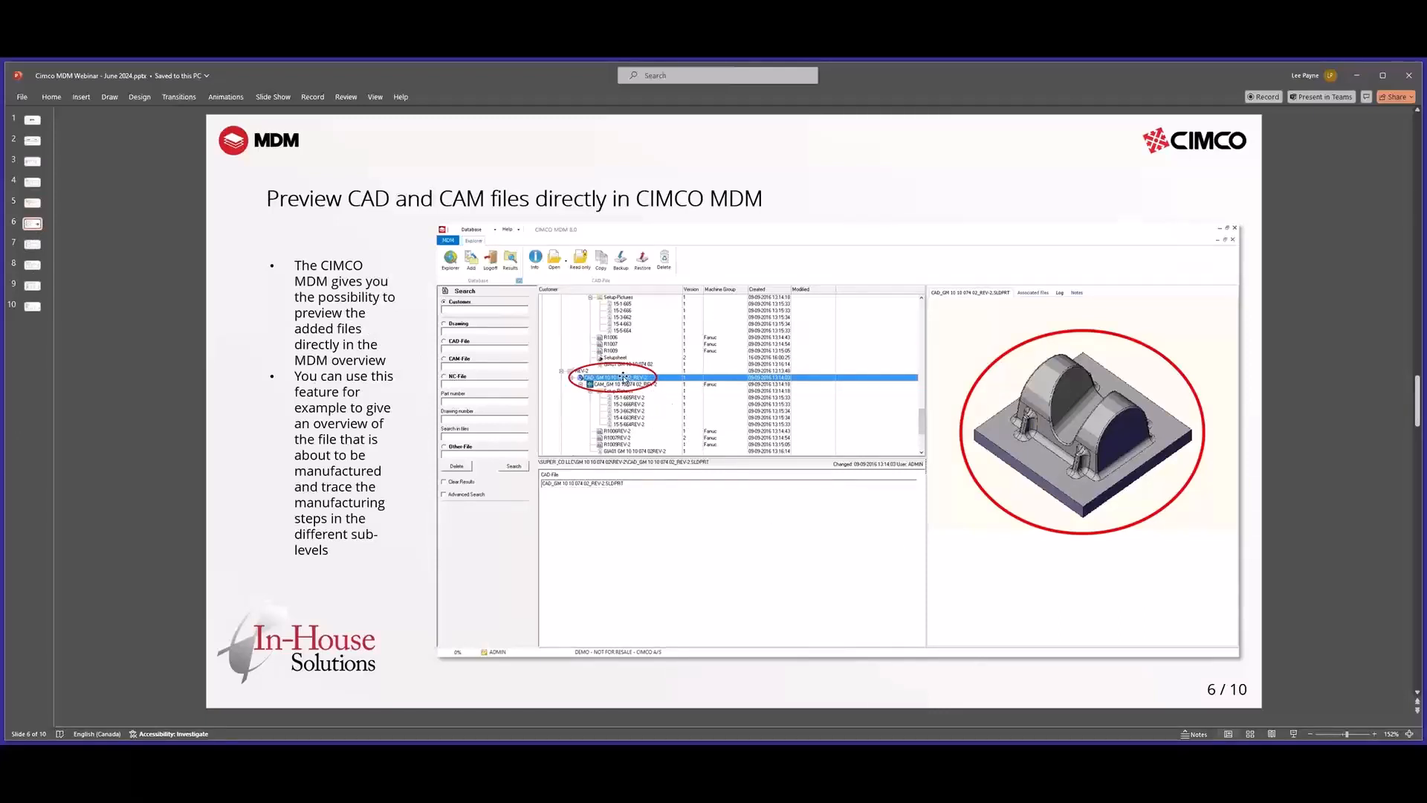
key(ctrl)
click(32, 244)
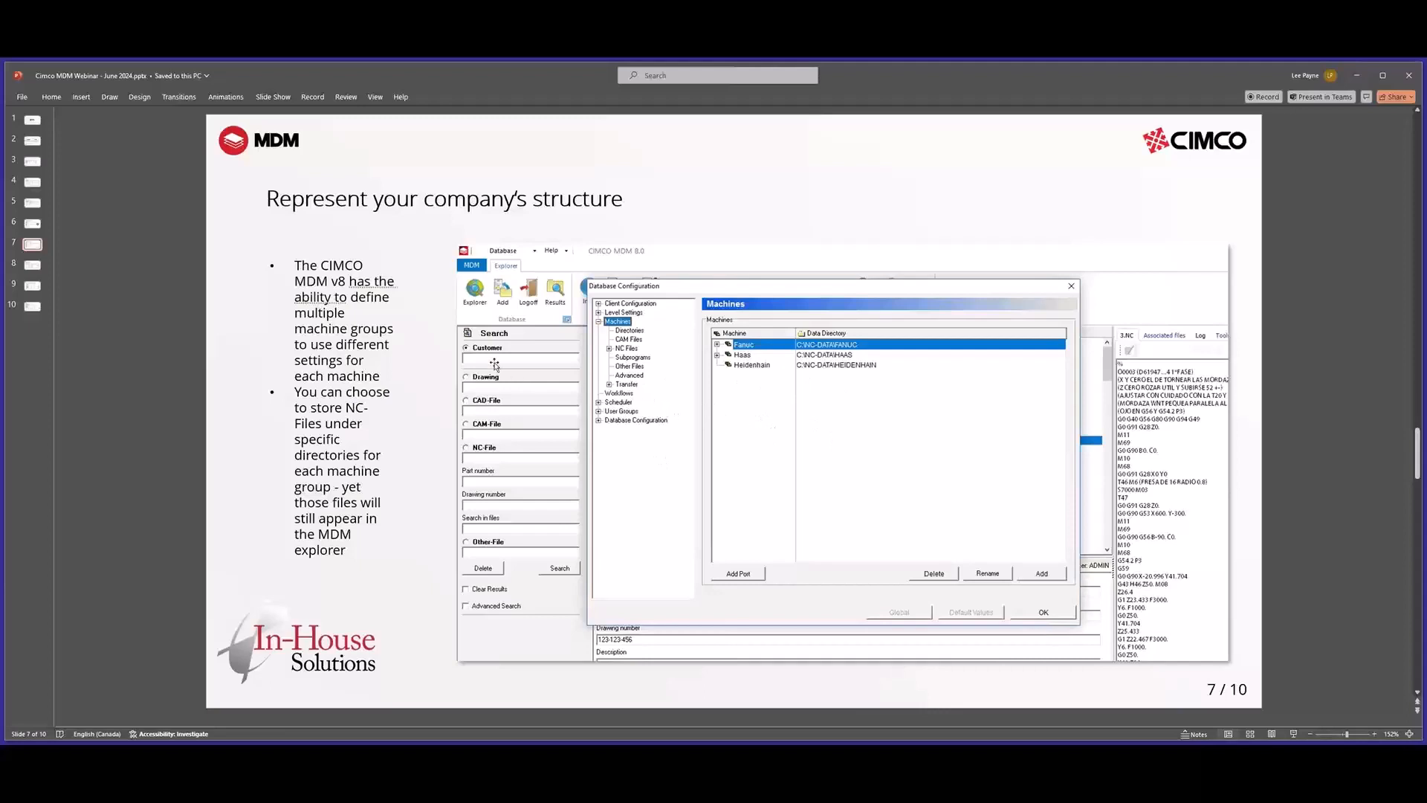
click(29, 266)
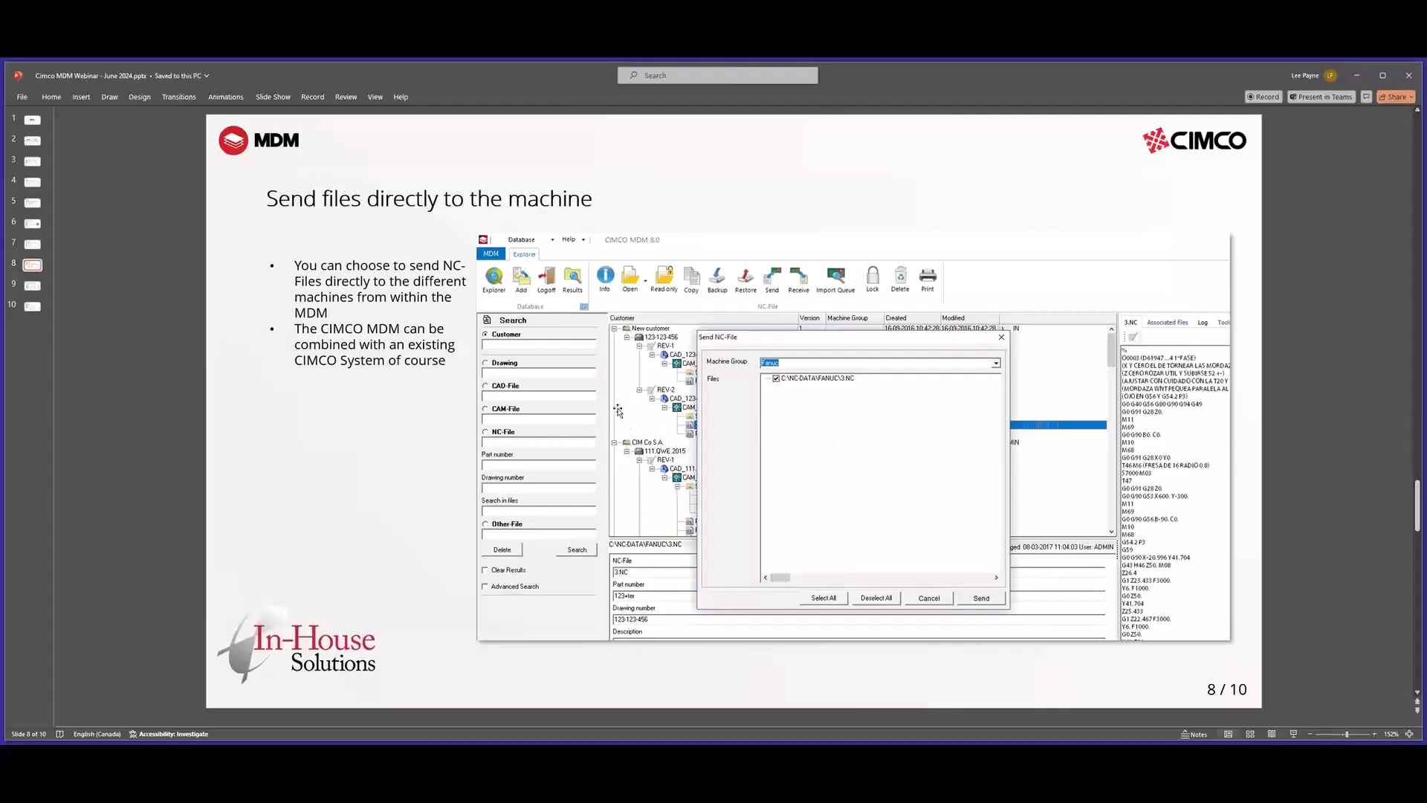
click(31, 287)
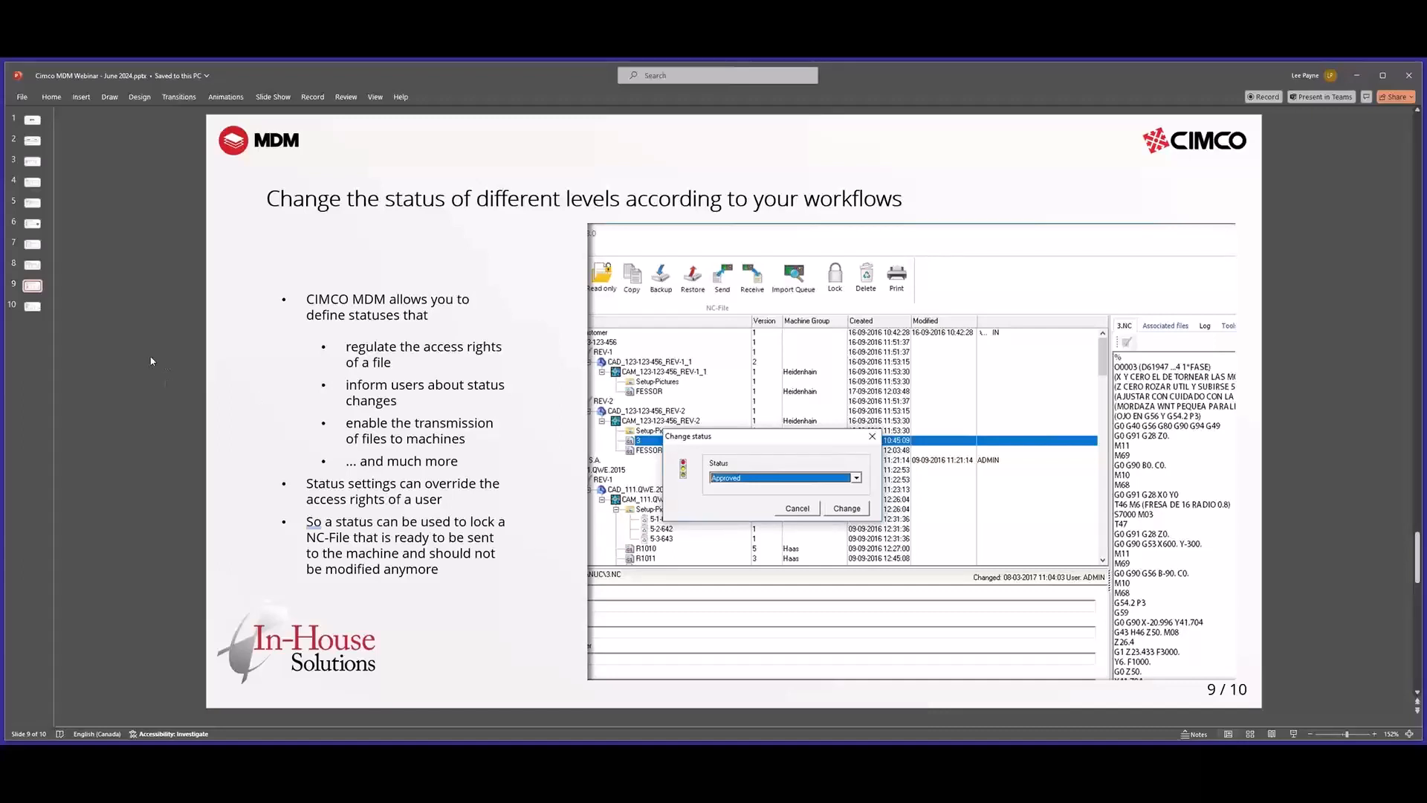
click(32, 307)
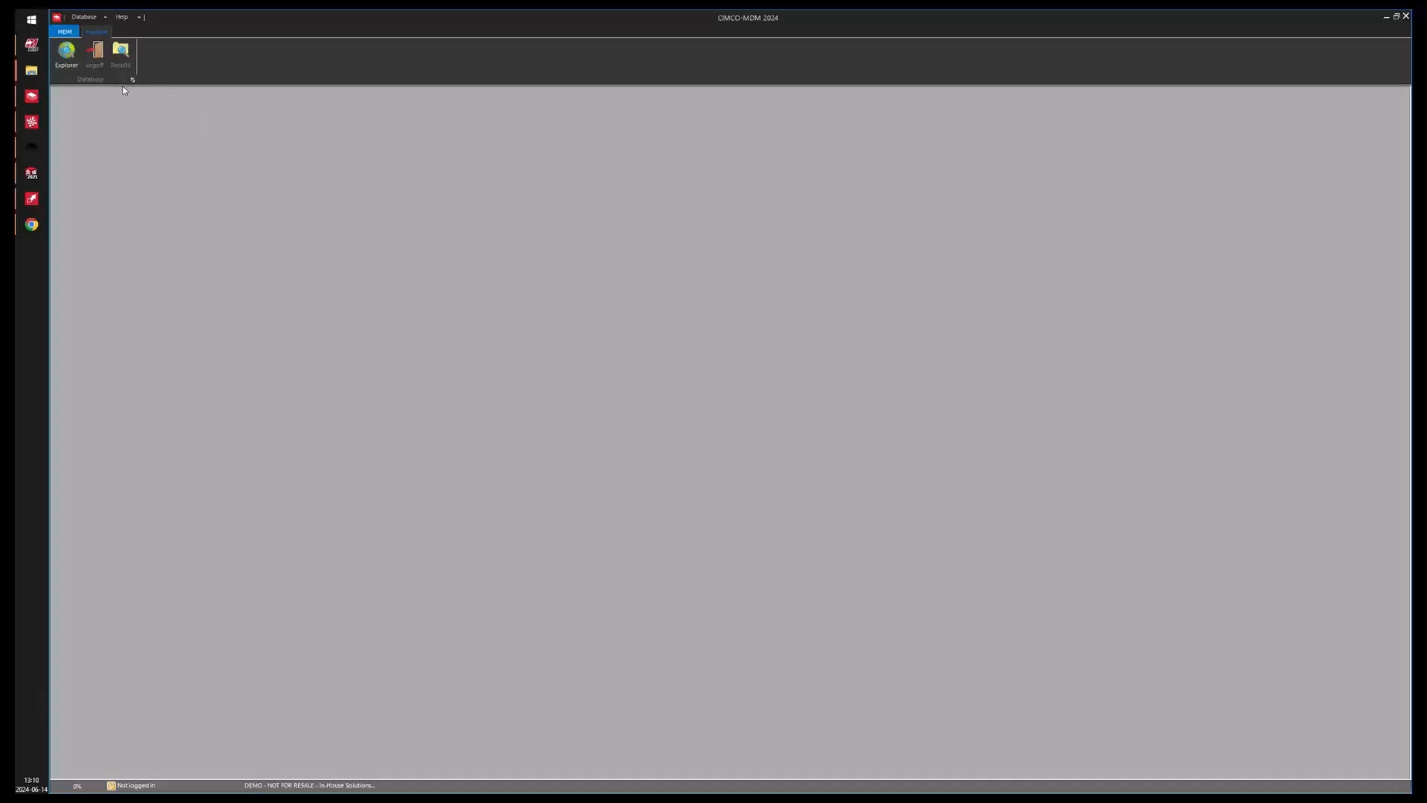
Open the Explorer and log on as CAM-User.
click(75, 68)
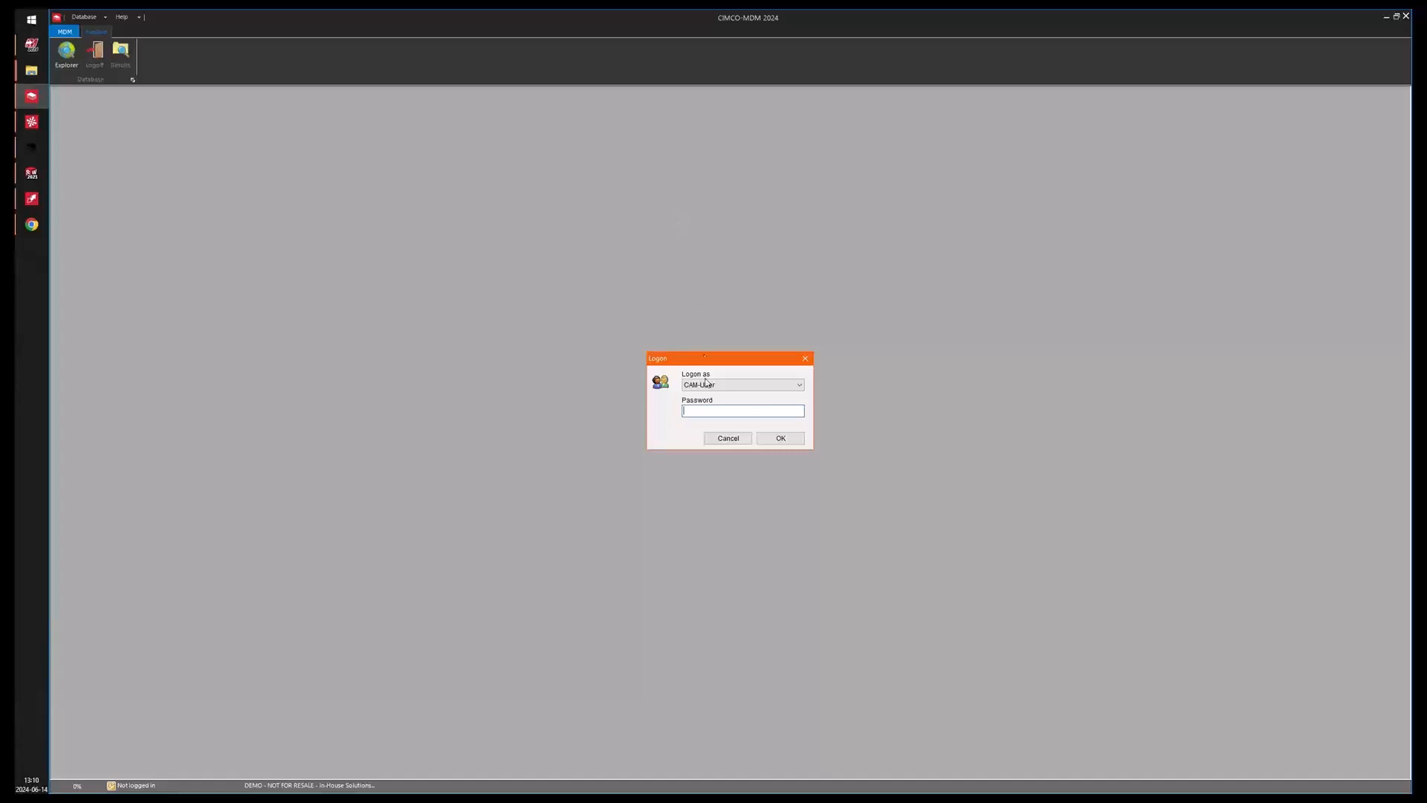
click(778, 439)
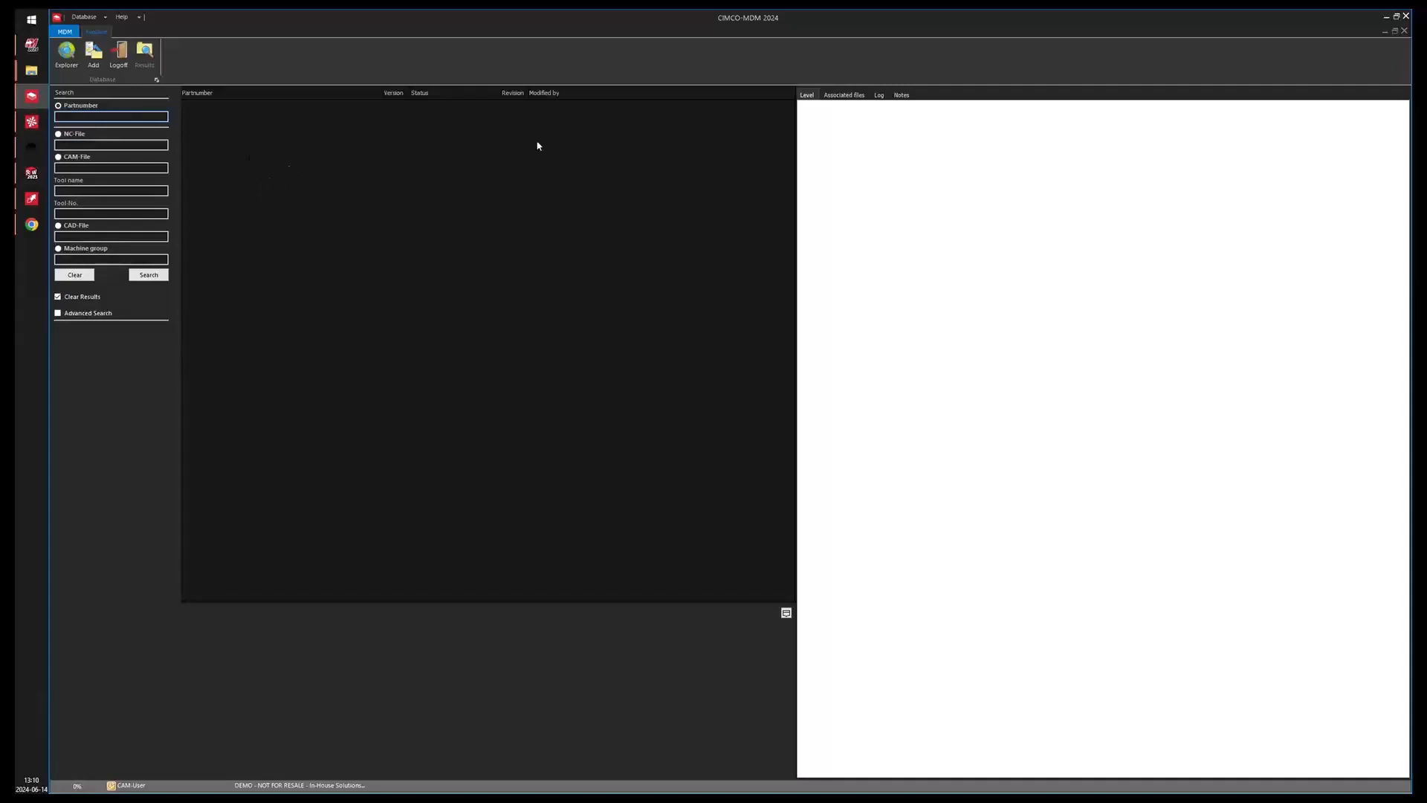
Search all part numbers and open the POLYMER part from the search results.
click(148, 275)
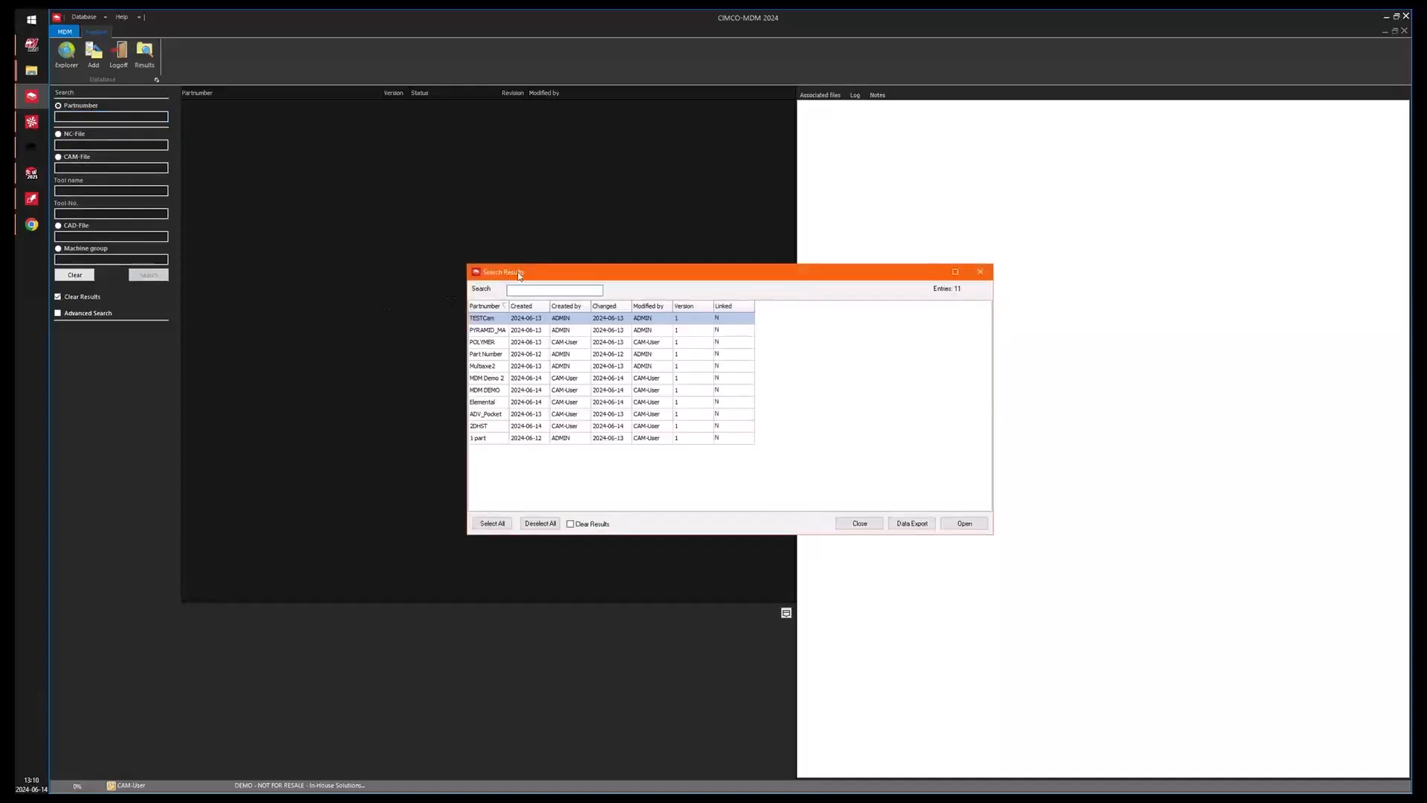
drag(519, 275, 400, 156)
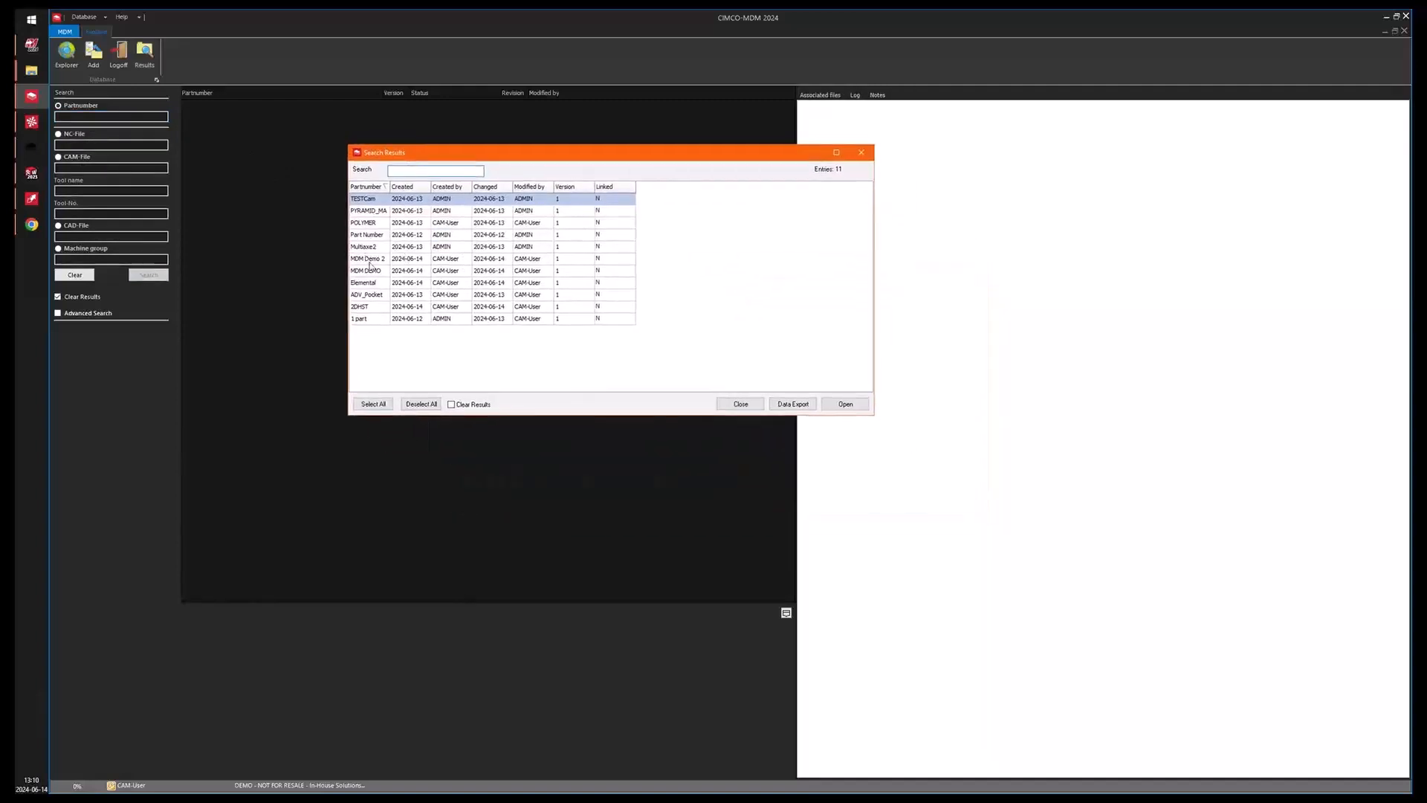
click(370, 224)
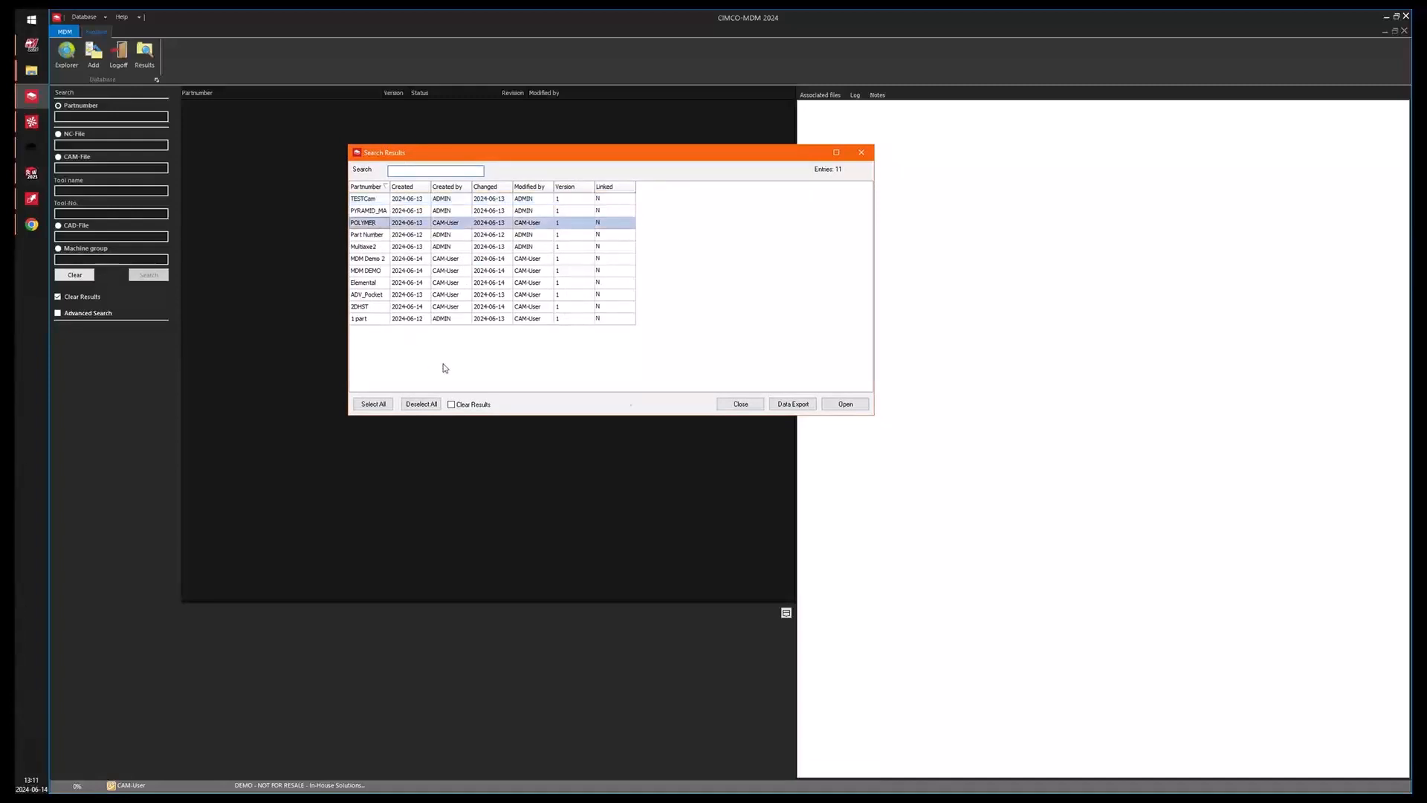
click(845, 404)
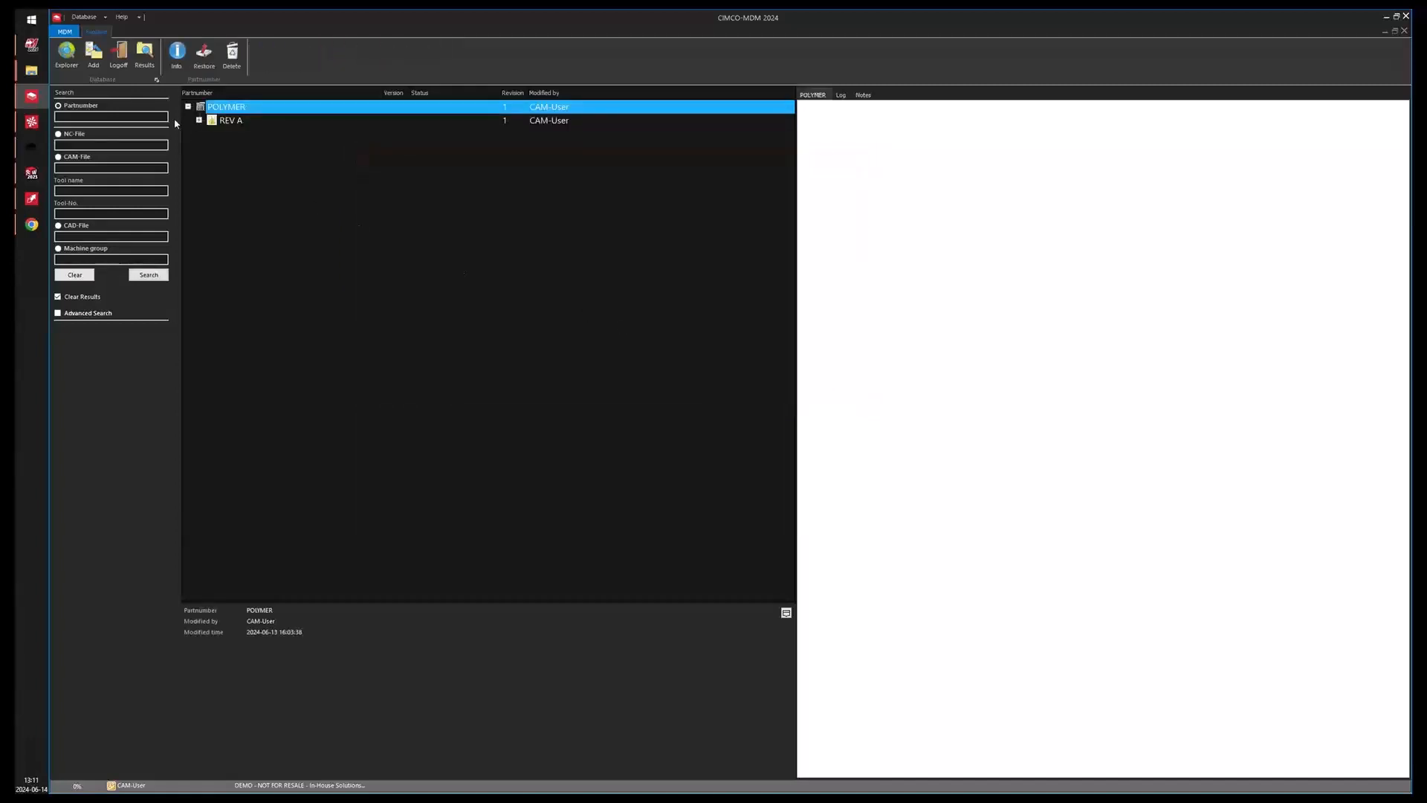
Expand the POLYMER part's REV A operation tree completely.
click(200, 121)
right_click(237, 134)
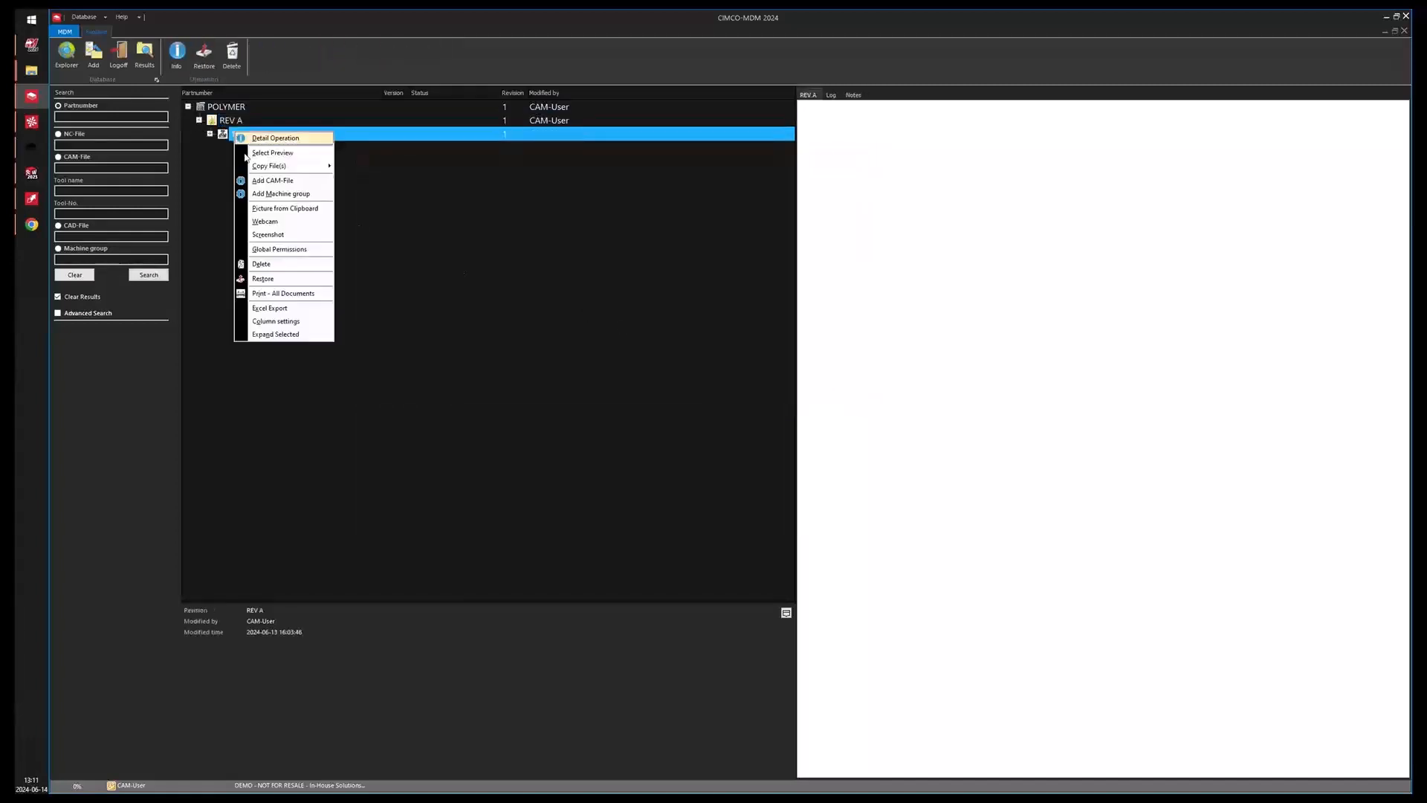
click(302, 336)
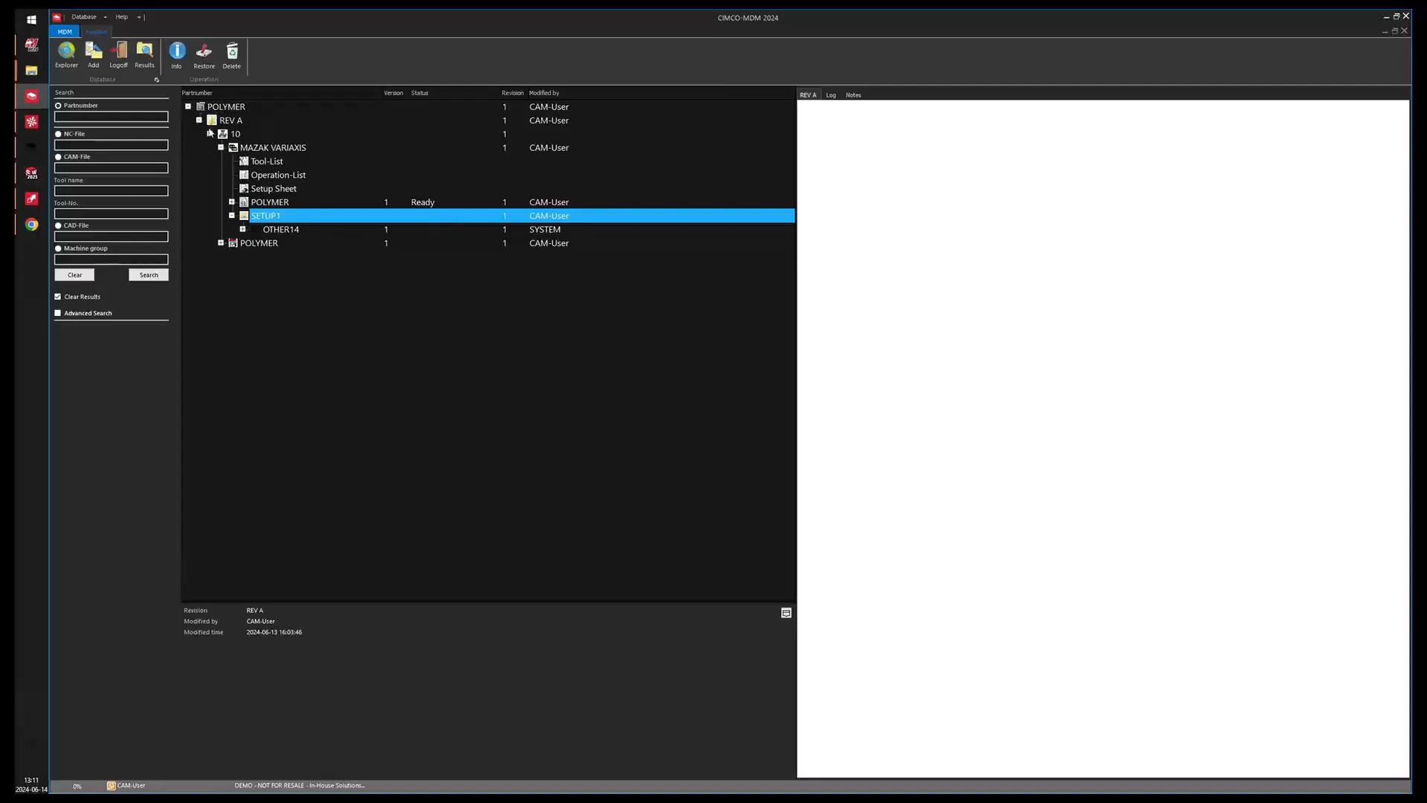
Preview the tool list, operation list, setup sheet and POLYMER NC file under operation 10.
click(231, 135)
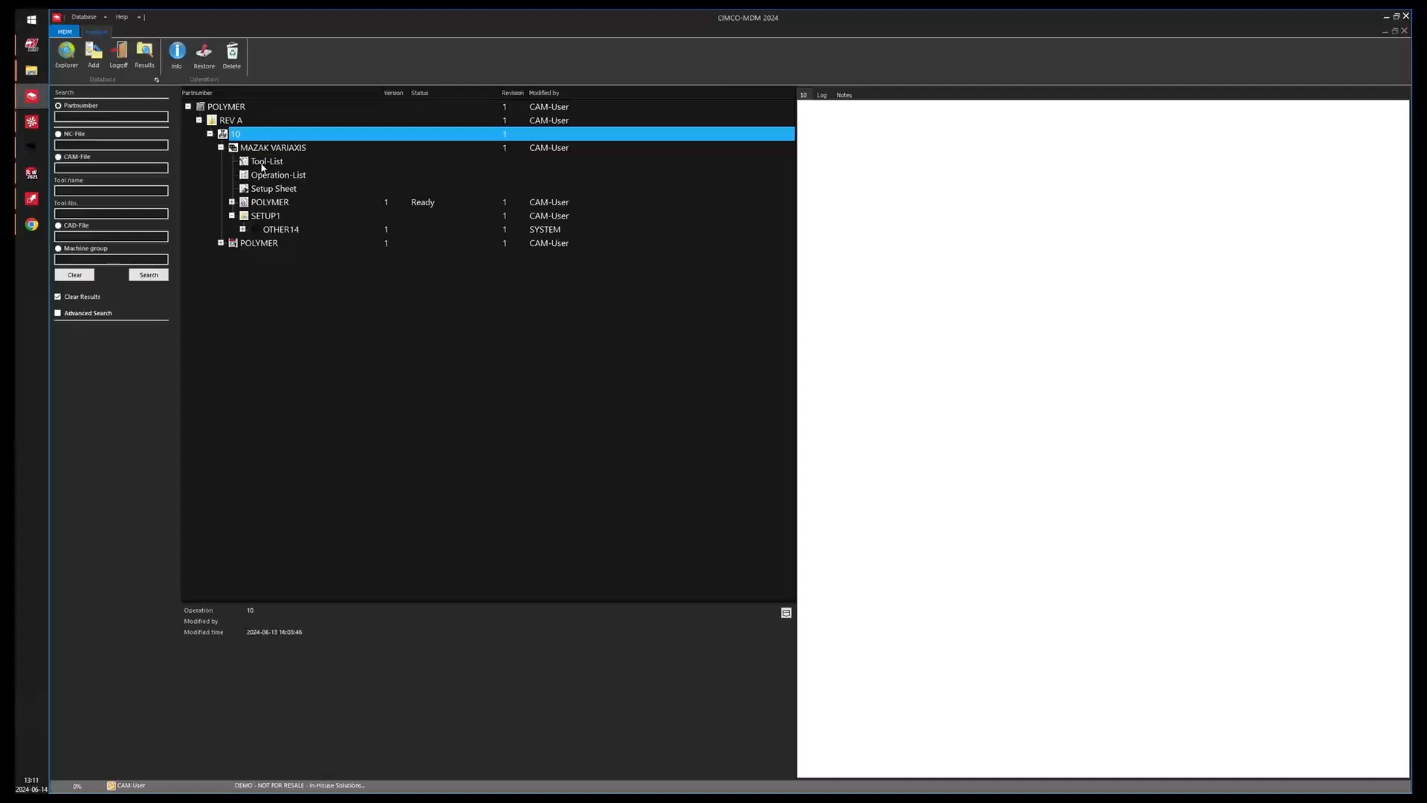
click(264, 165)
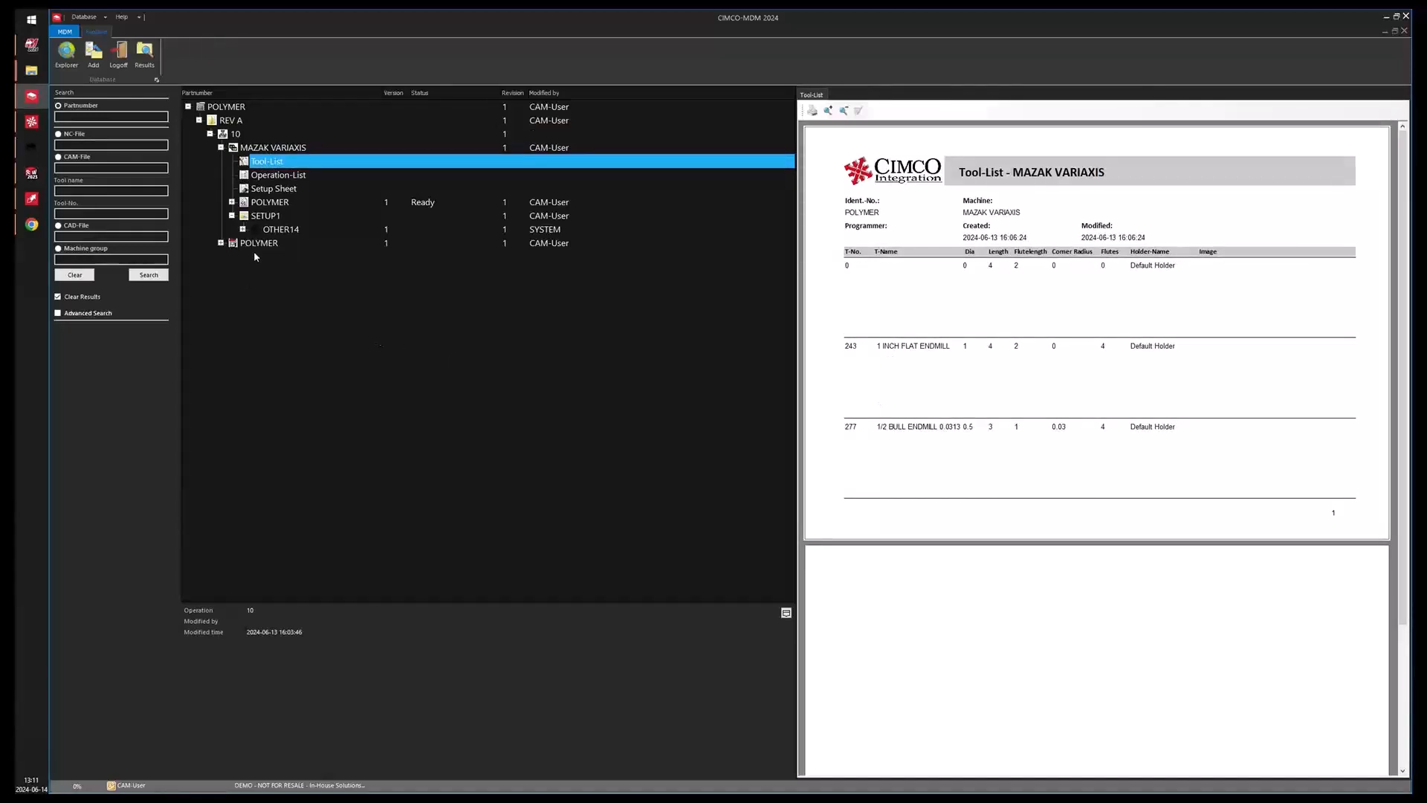
click(277, 177)
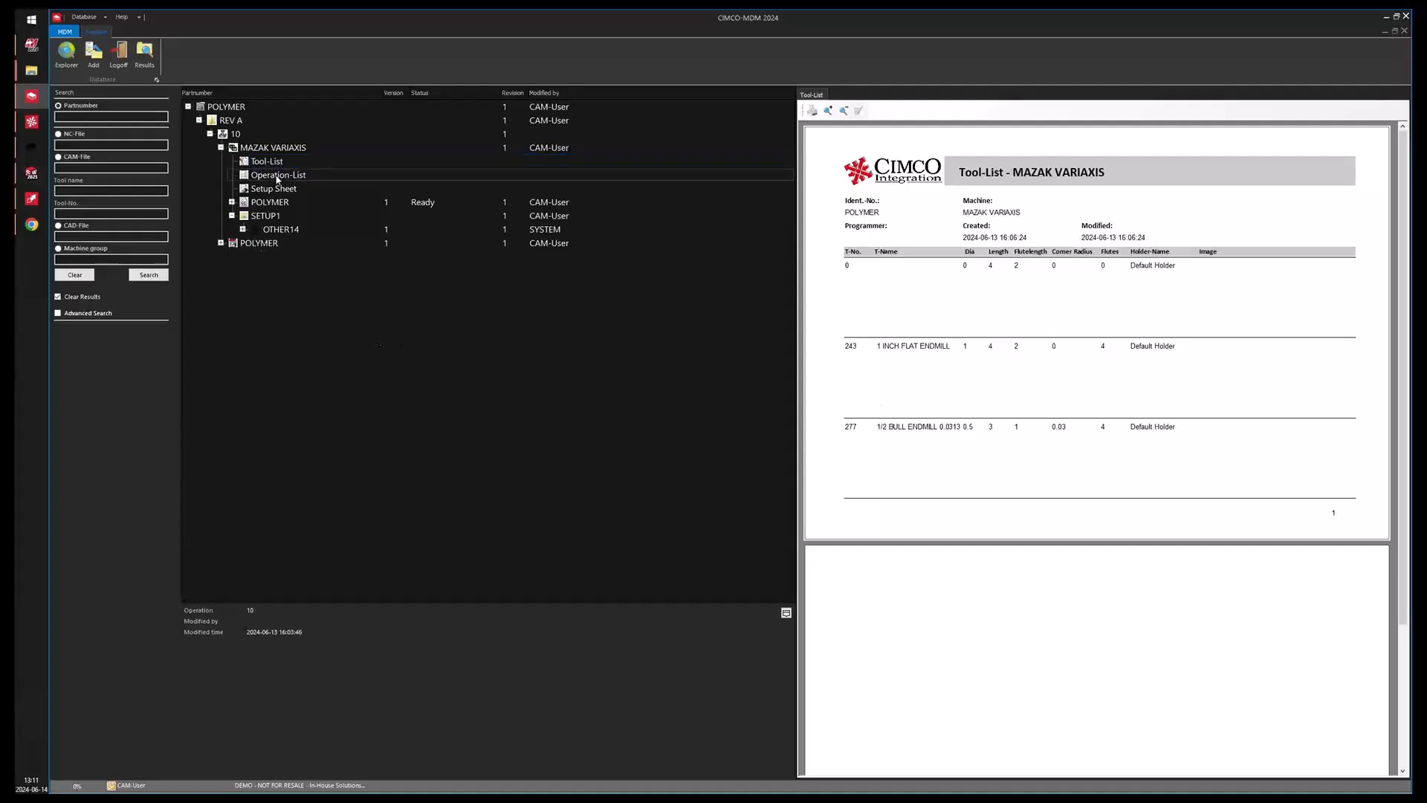
click(273, 191)
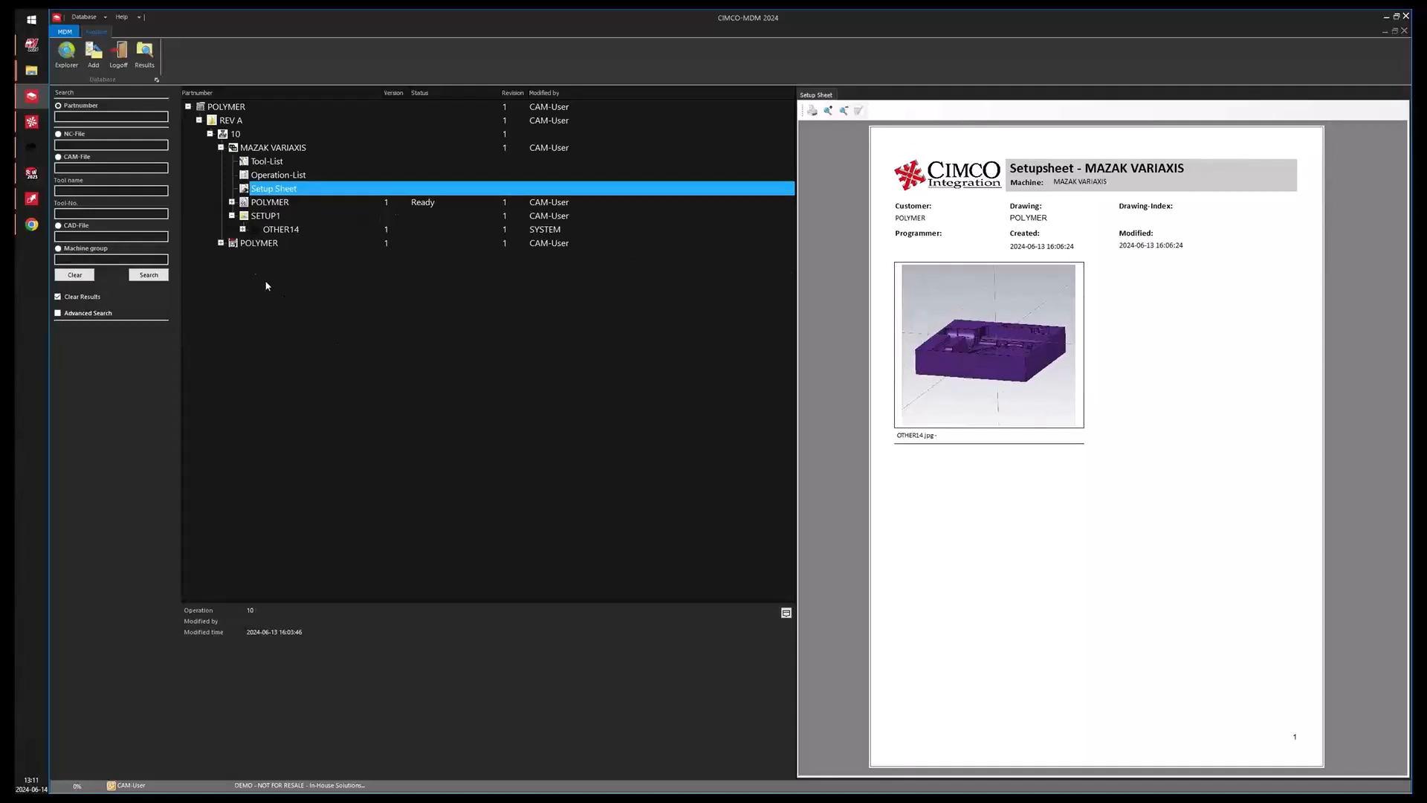
click(275, 206)
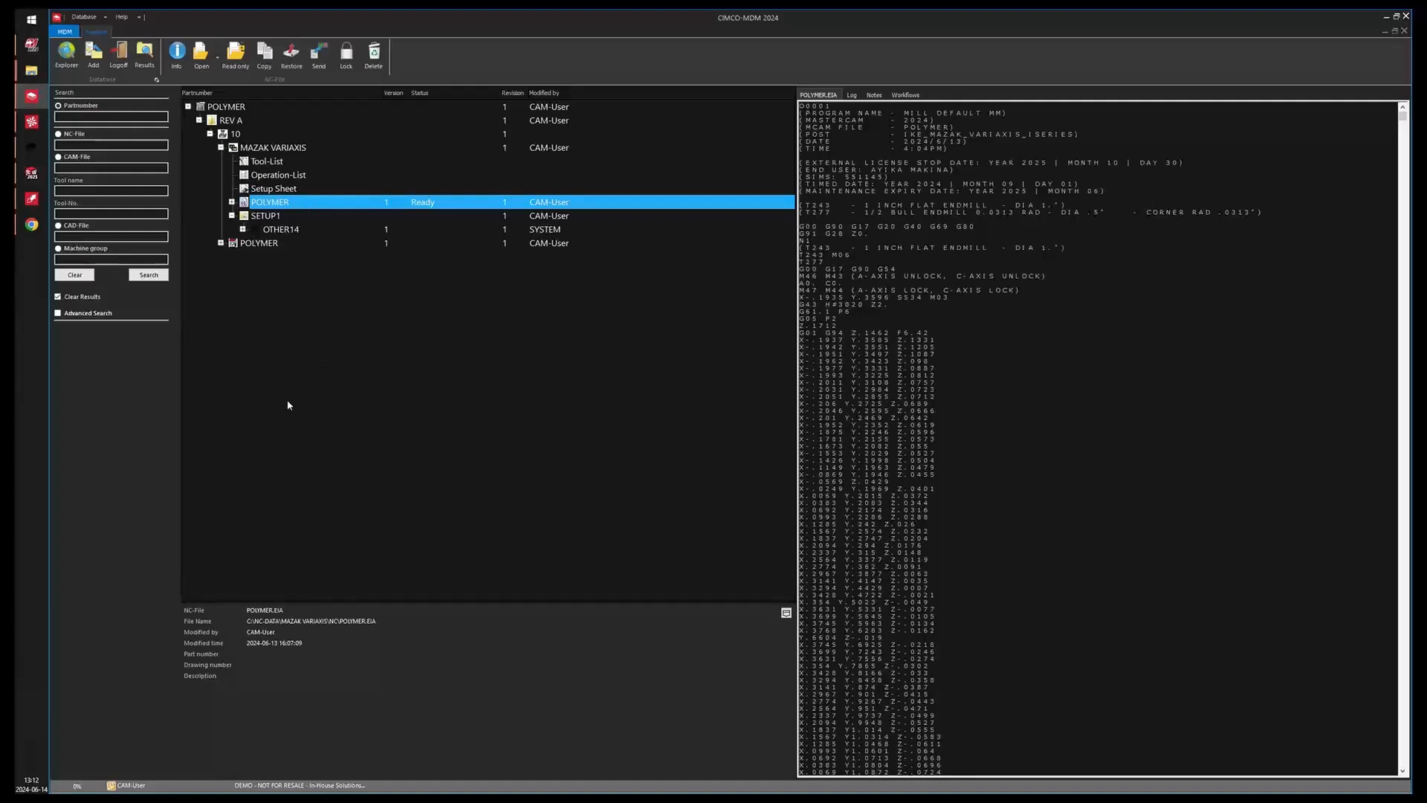
Collapse POLYMER and add a new part number named MDM Webinar.
click(188, 106)
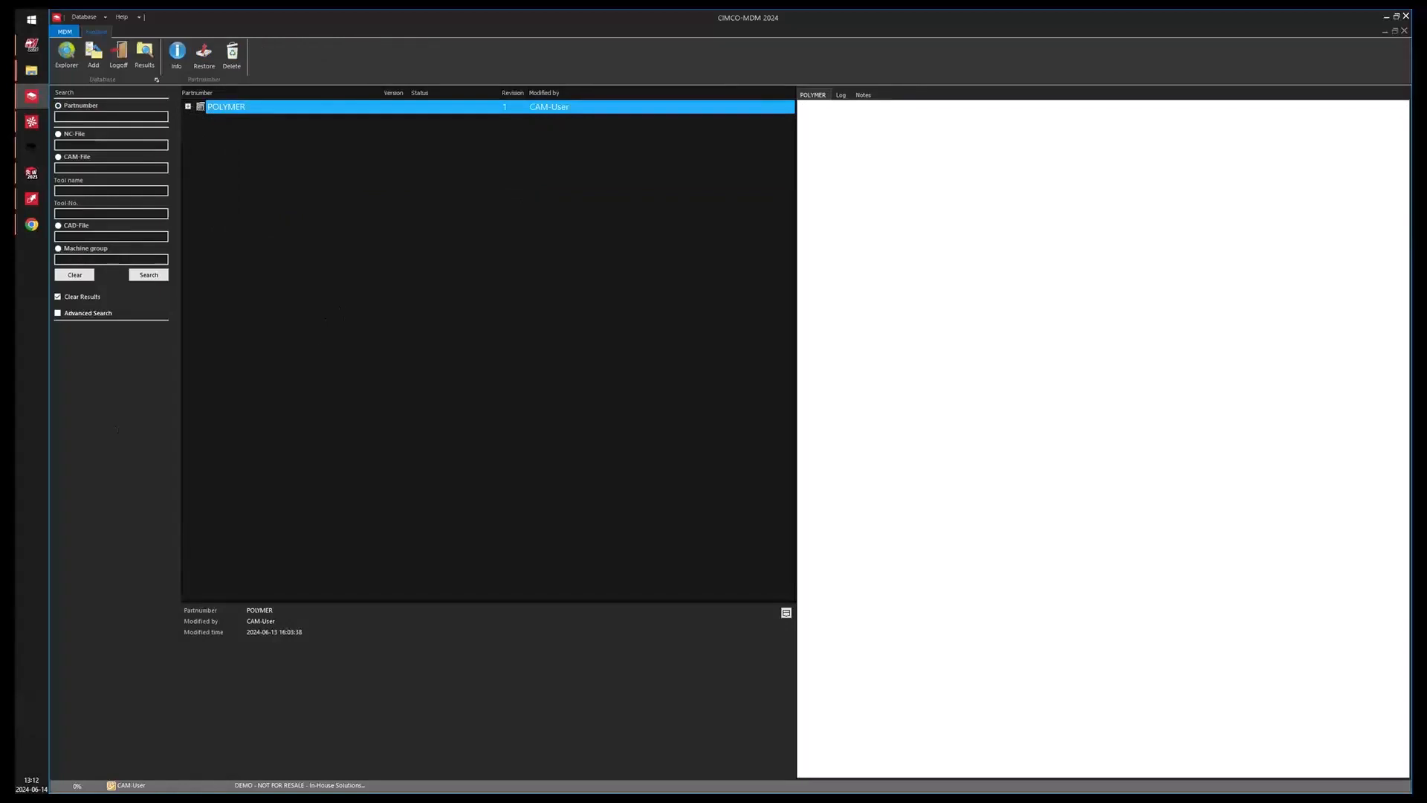
click(94, 54)
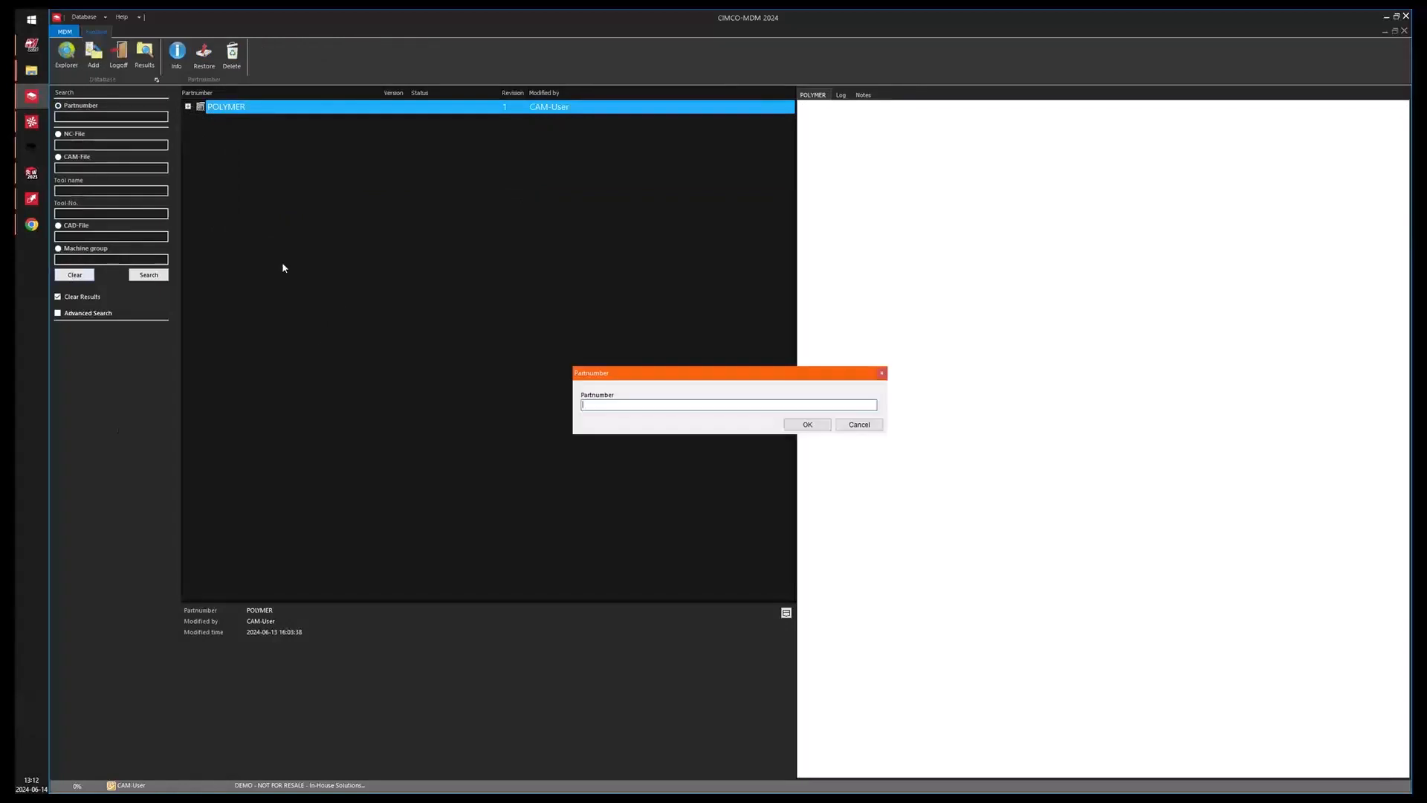
drag(612, 370, 443, 269)
text(MDM Webinar)
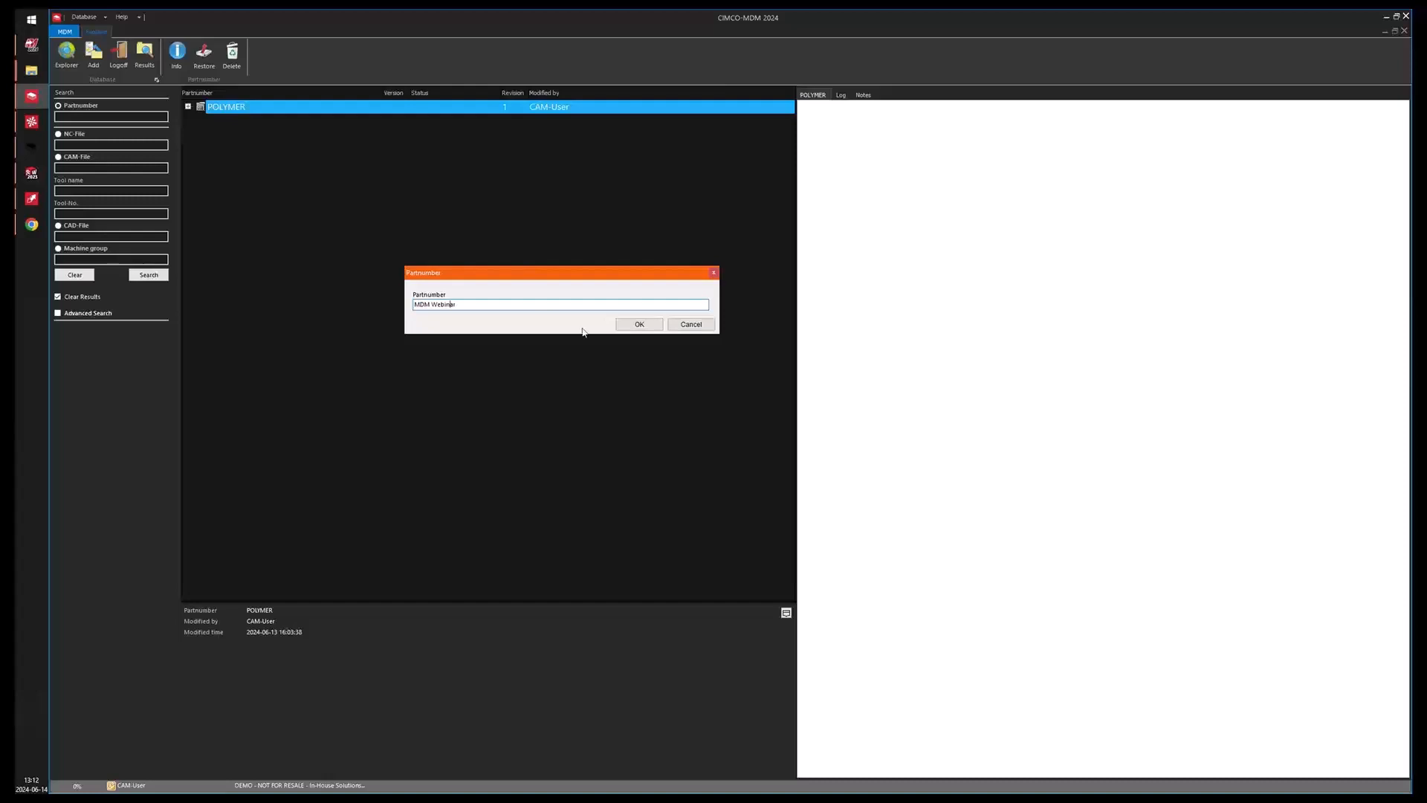
click(629, 326)
Add revision Rev A to the MDM Webinar part.
click(195, 122)
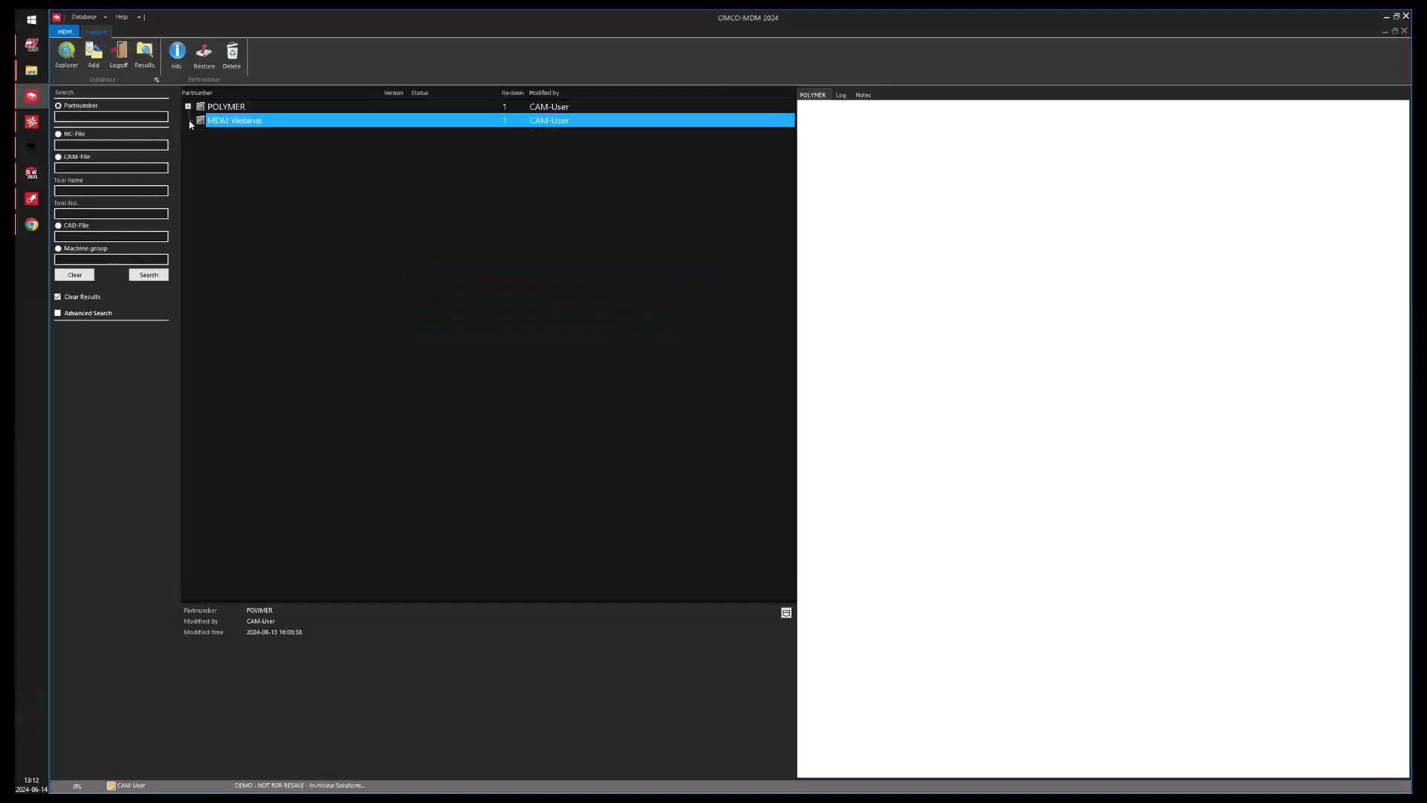
right_click(227, 122)
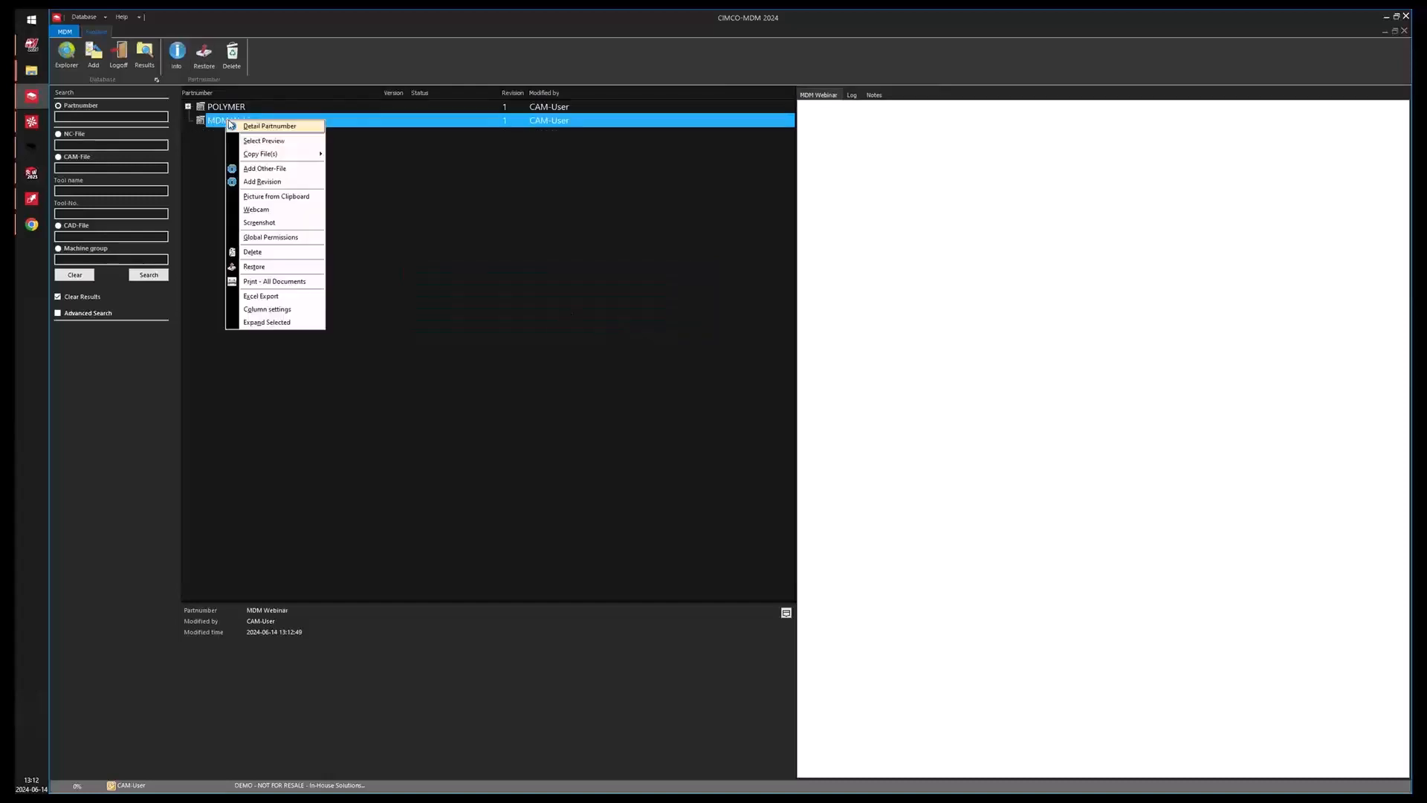
click(262, 181)
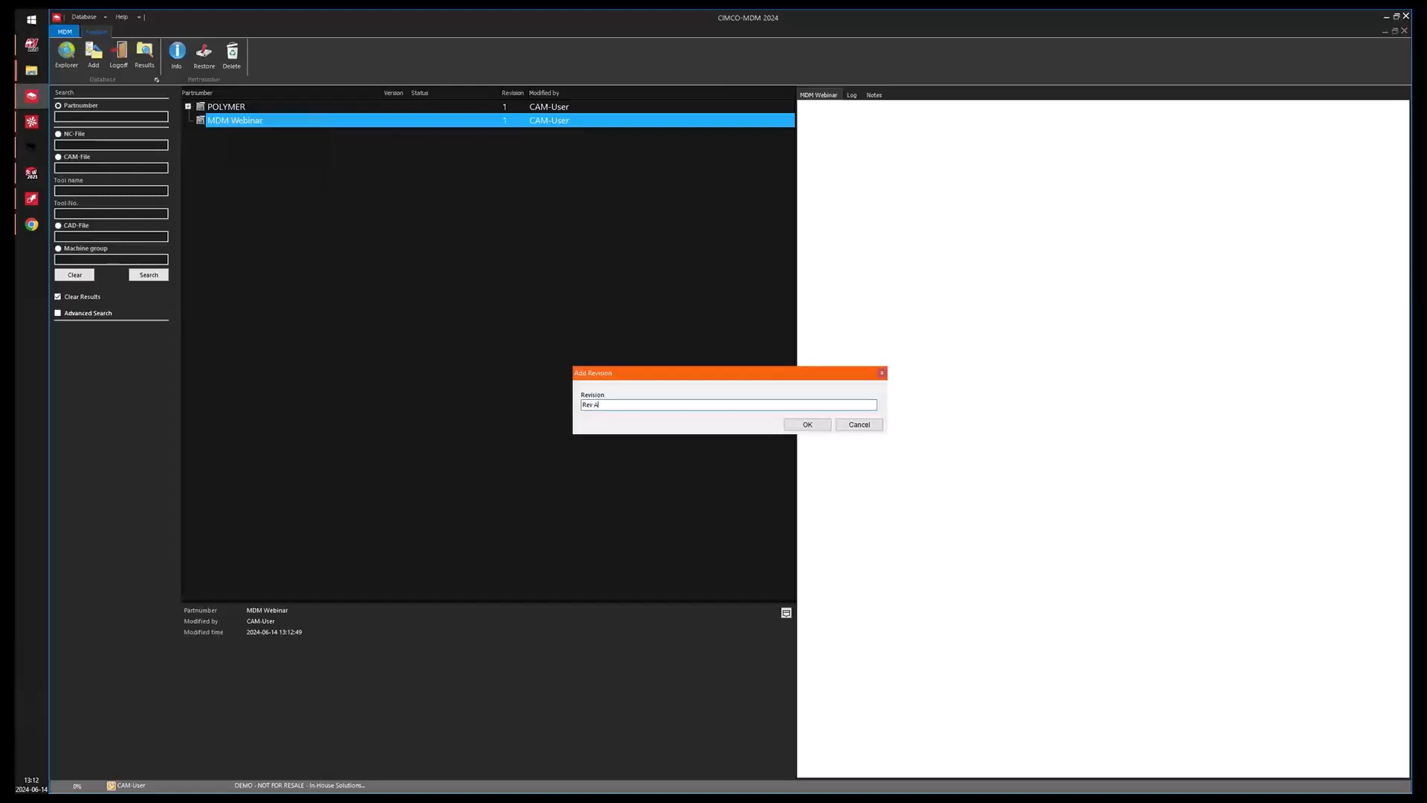
key(Return)
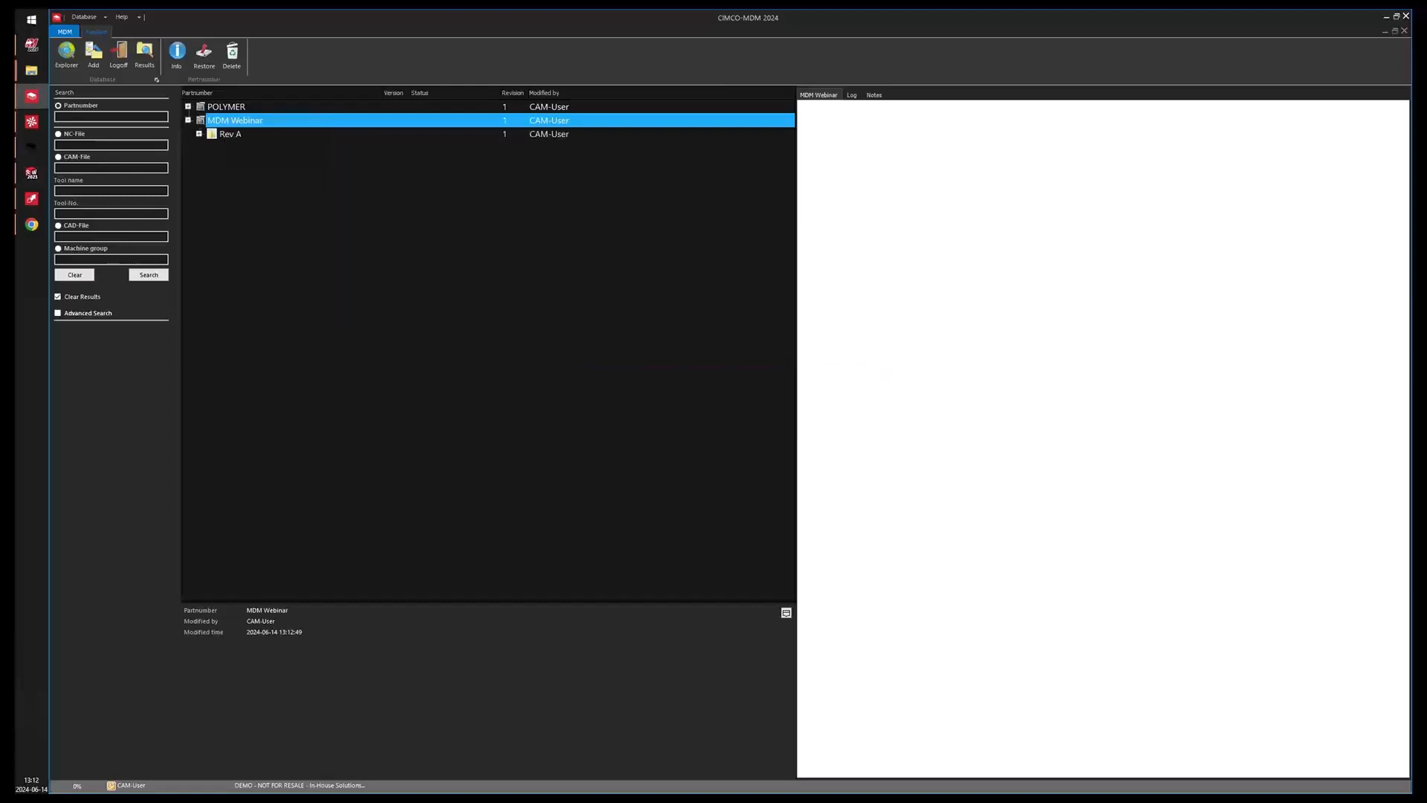
Drop the Contour-1 SLDPRT file onto Rev A as a CAD file, keeping the original file name and Copy File action.
click(199, 135)
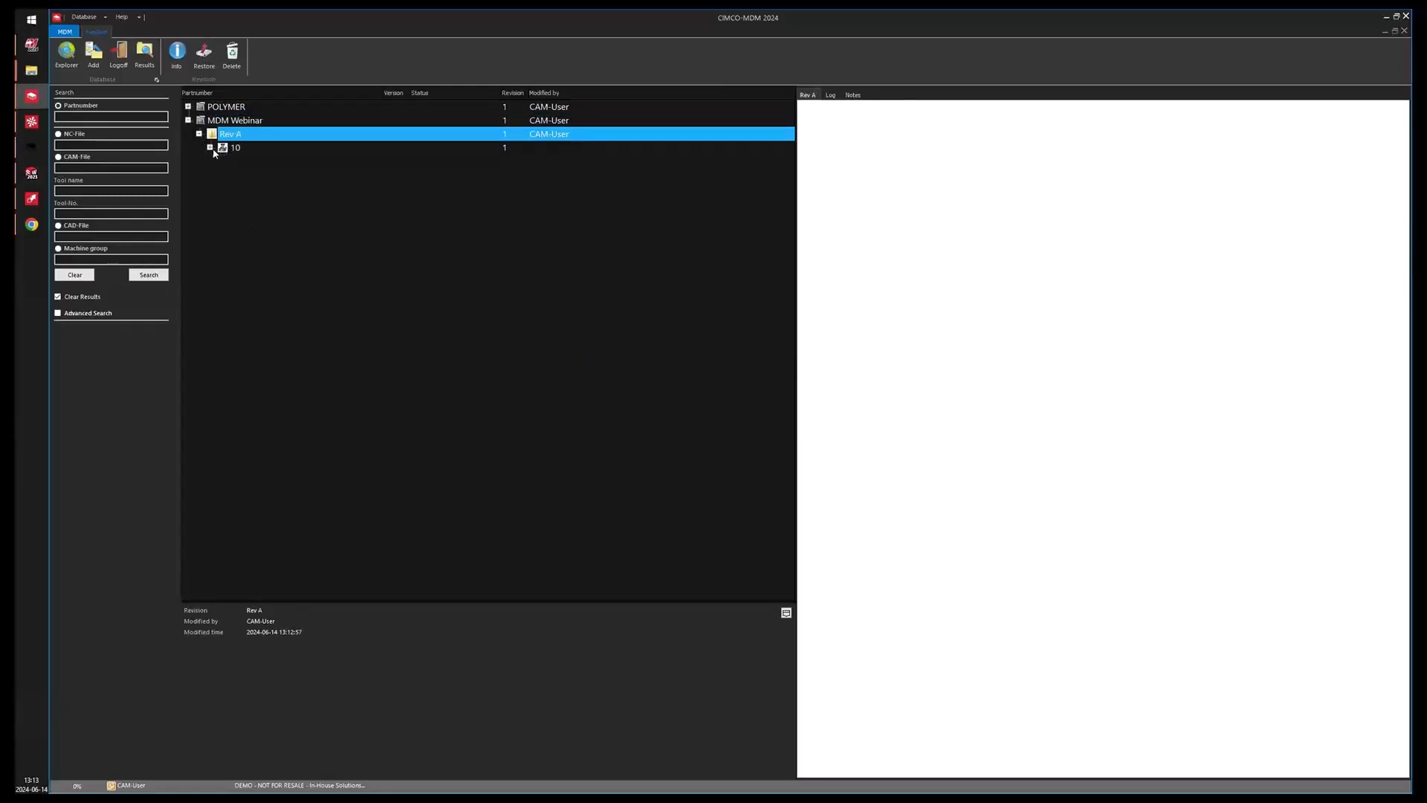
click(211, 149)
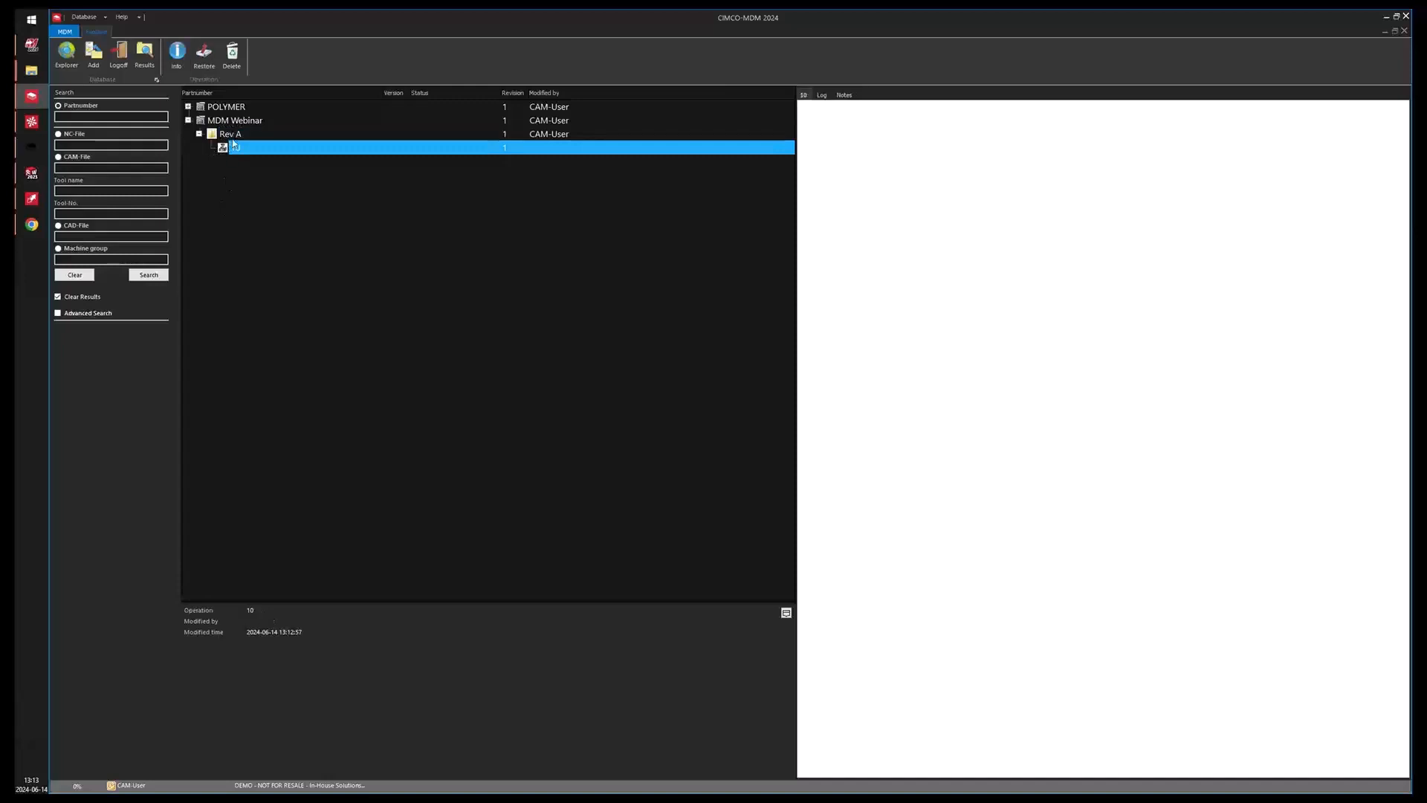
click(231, 135)
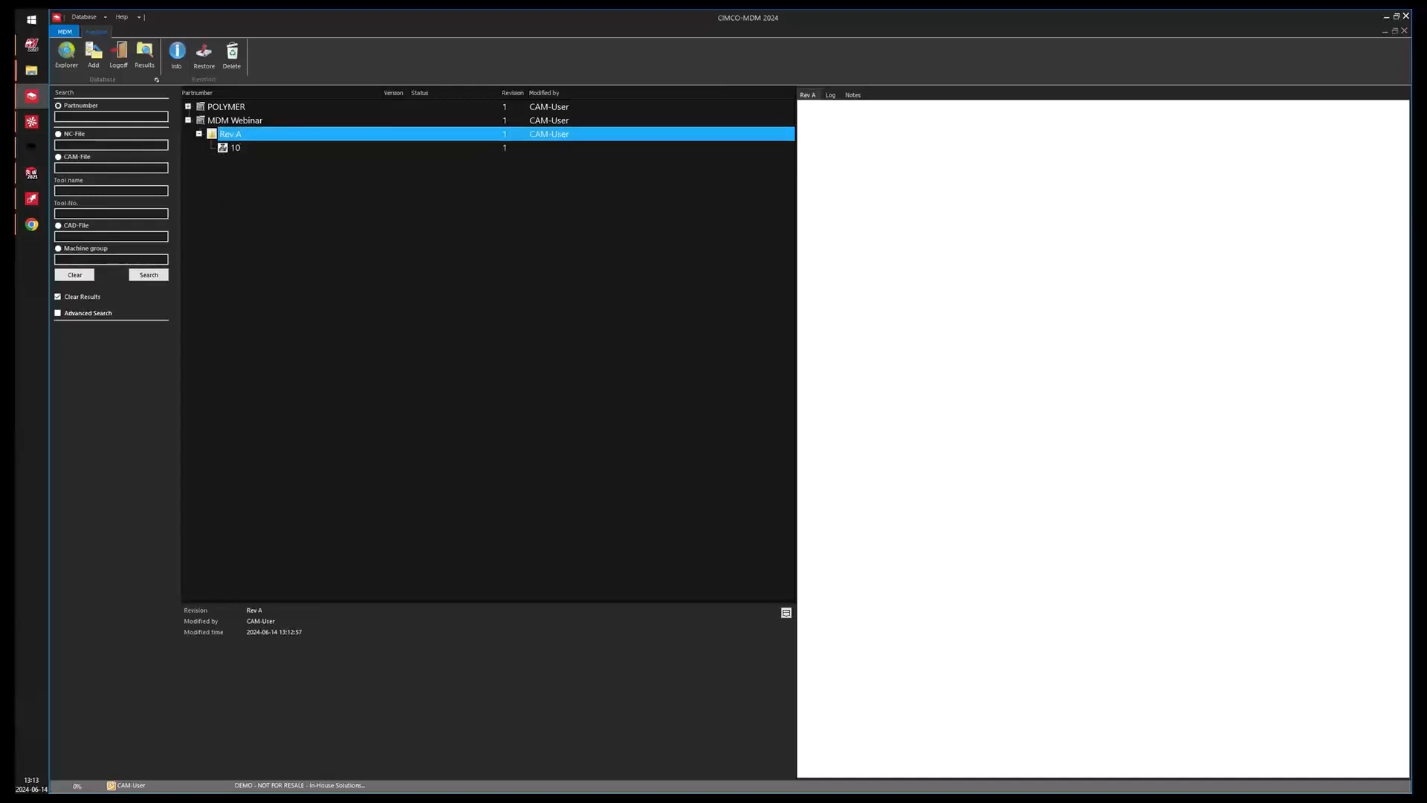
drag(195, 198, 236, 138)
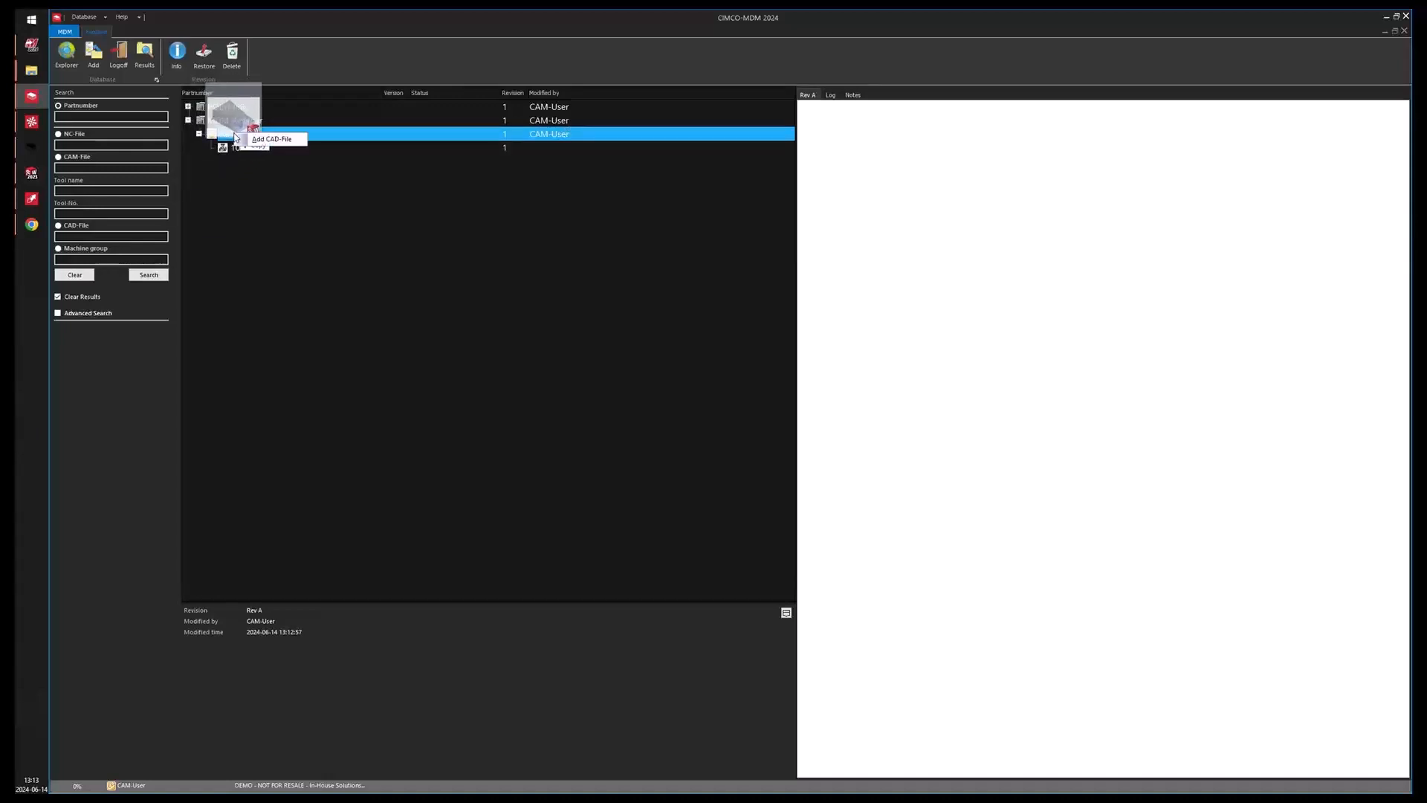
click(281, 140)
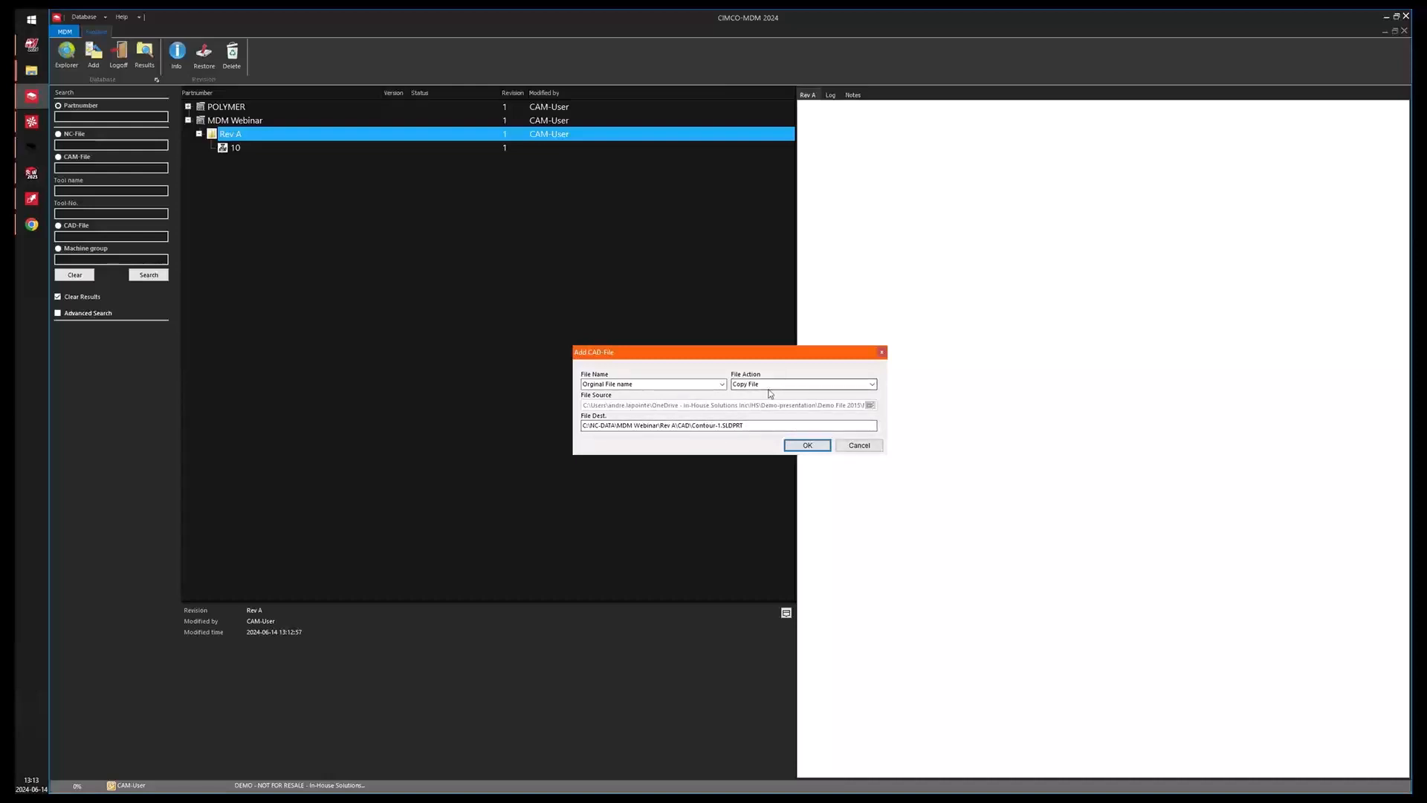
click(873, 384)
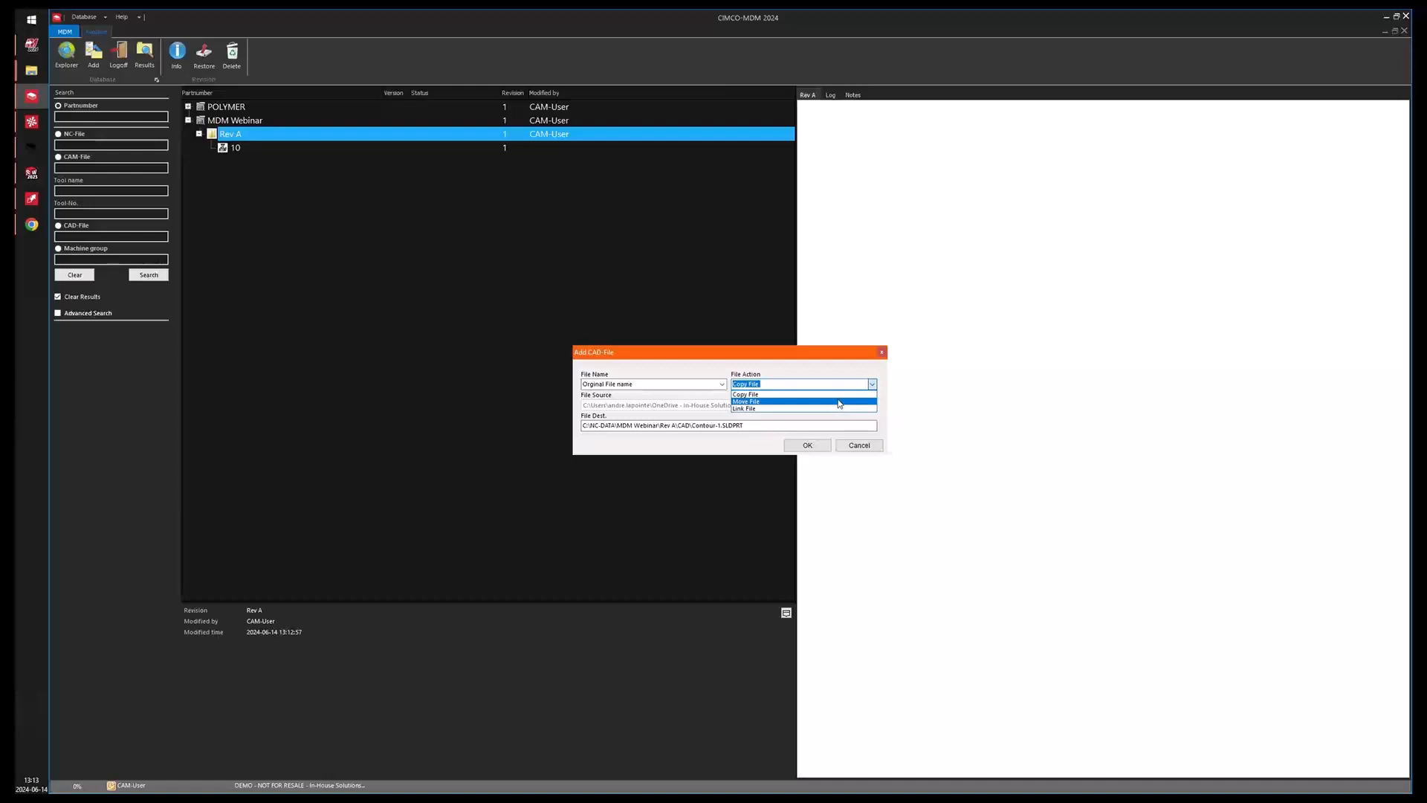
click(836, 370)
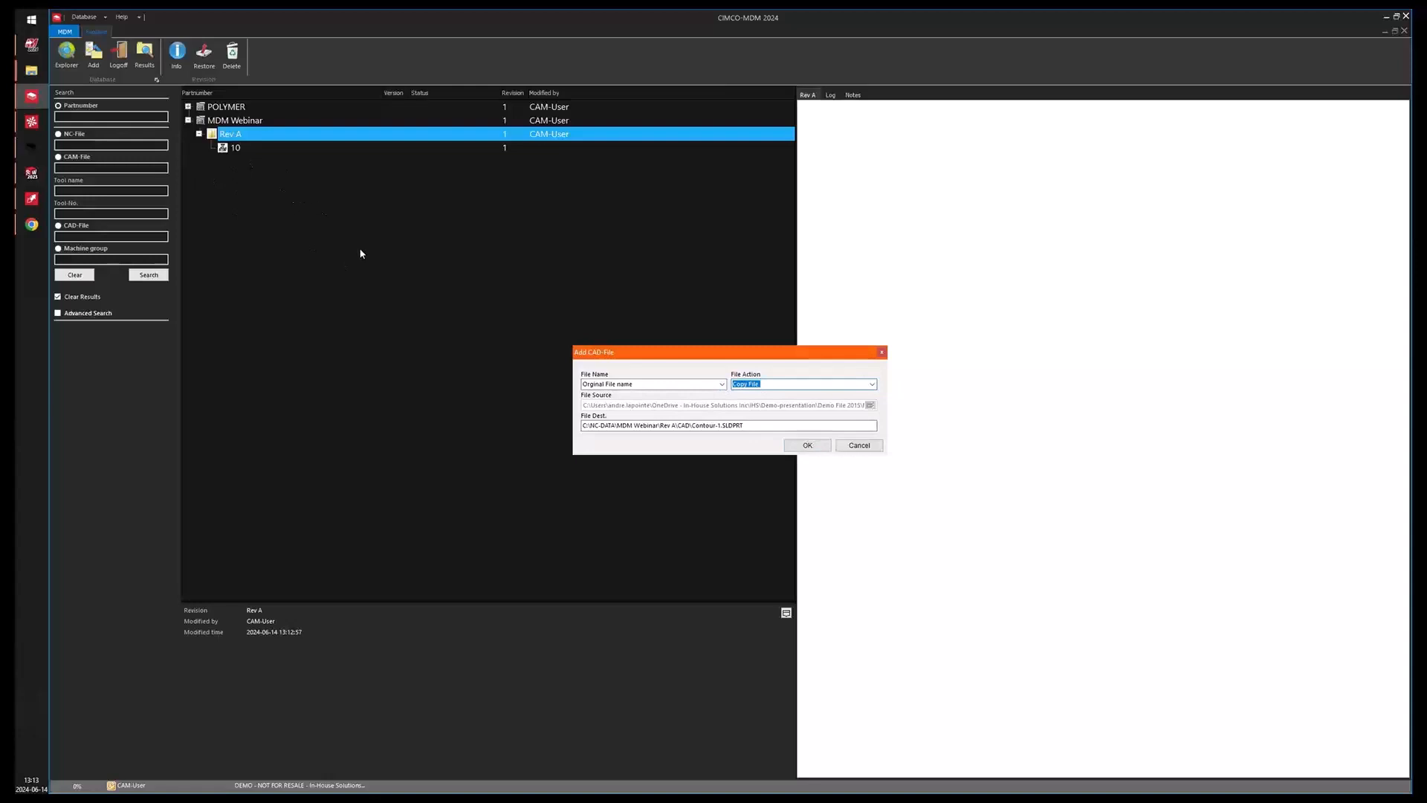
click(809, 446)
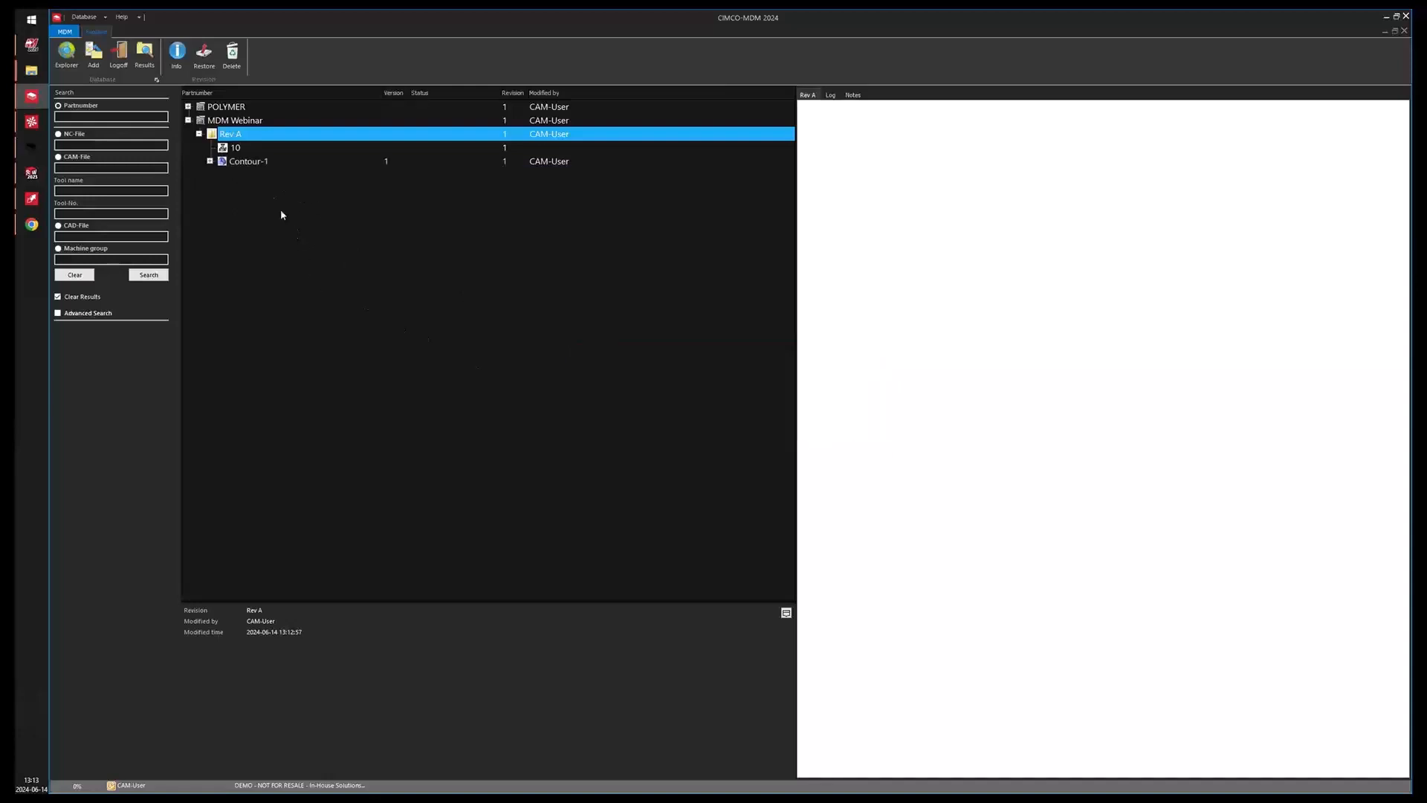
Open the Contour-1 CAD file from the part tree in SolidWorks, save it, and close it.
click(241, 163)
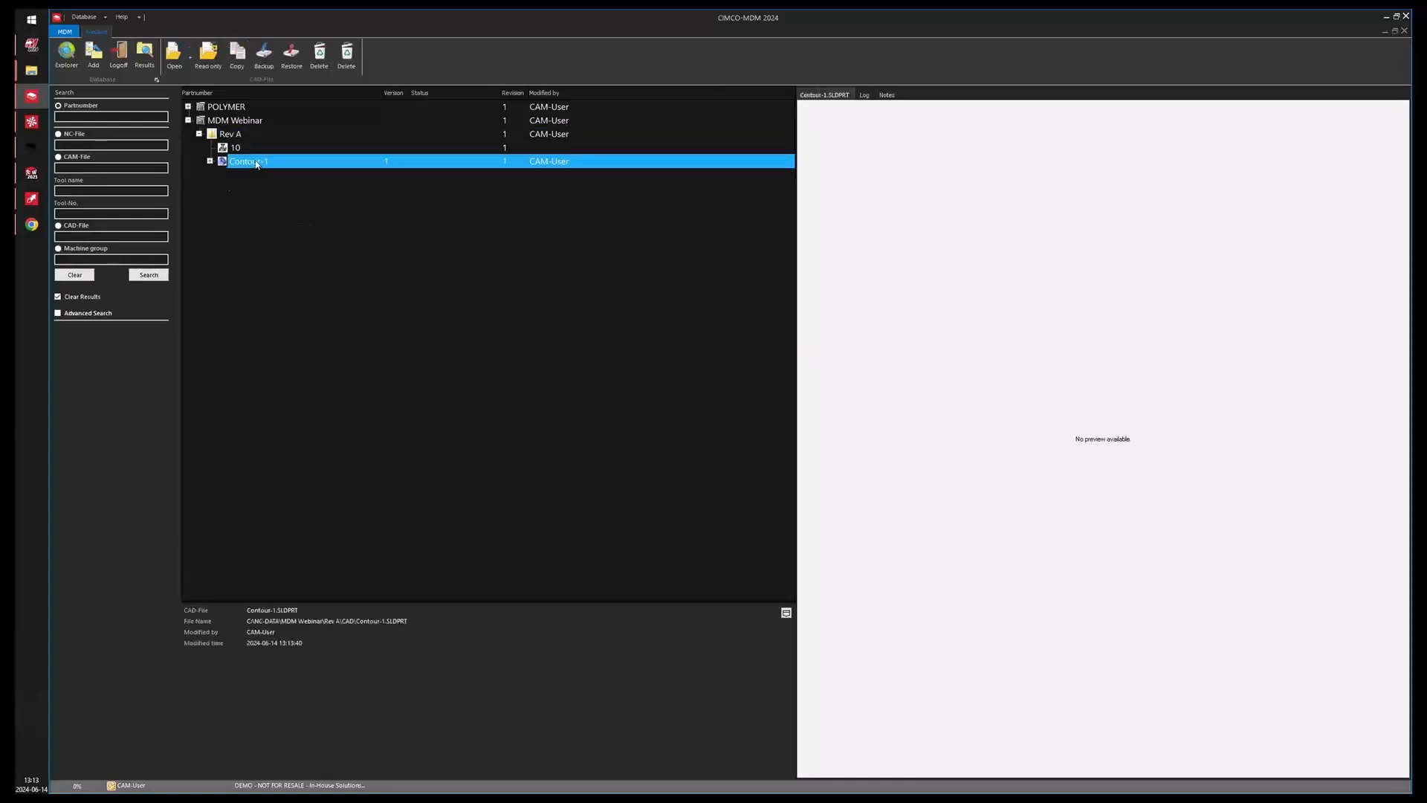
right_click(255, 162)
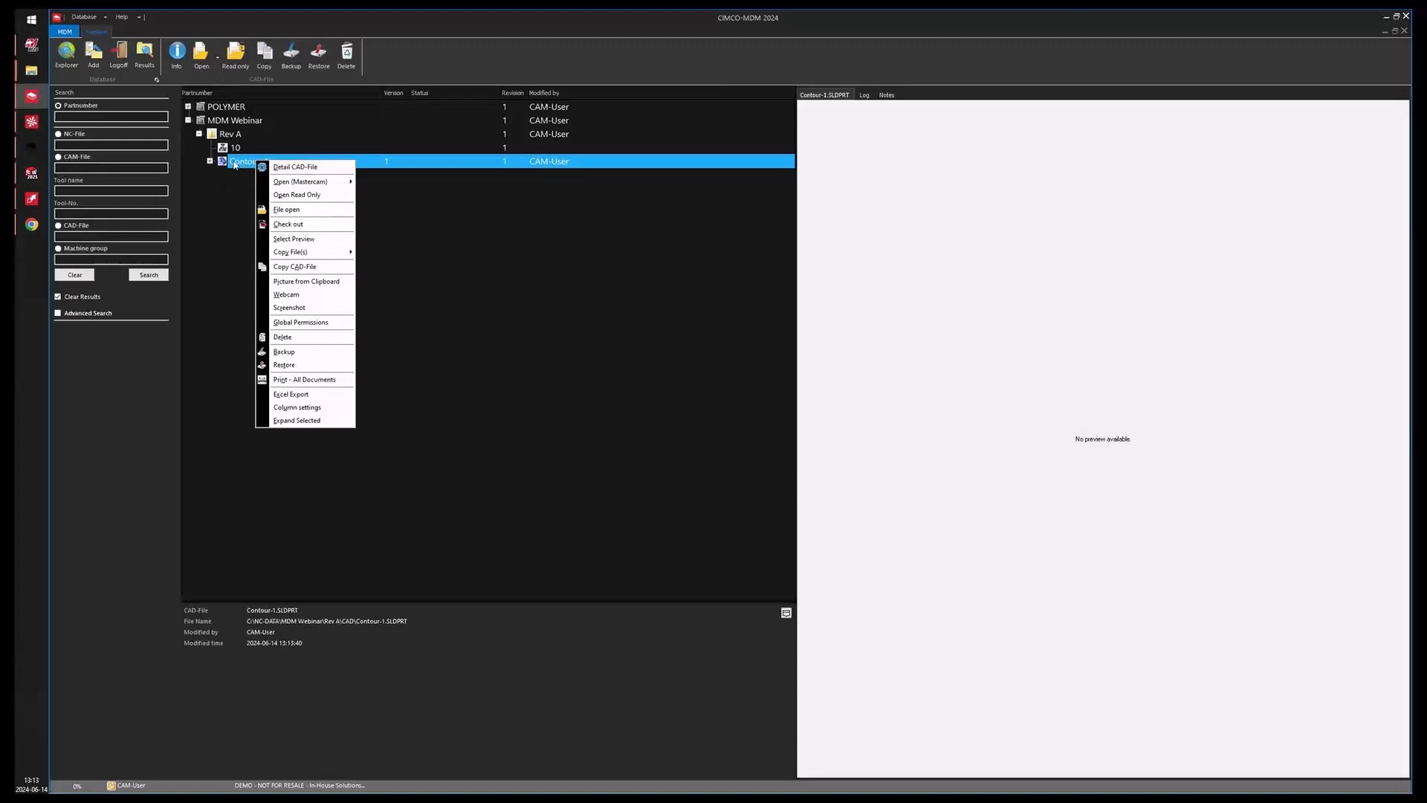
click(290, 211)
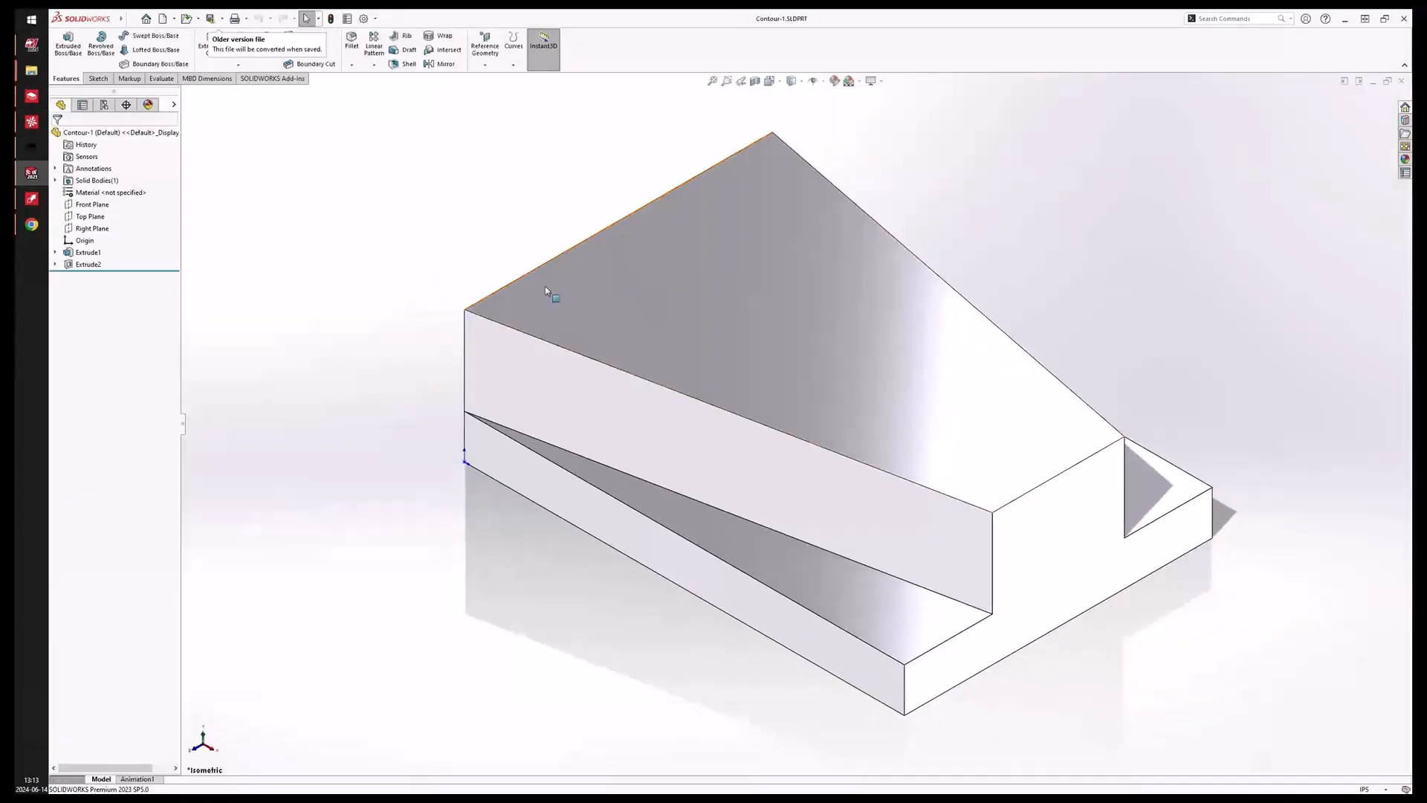
scroll(672, 367, down, 5)
scroll(1077, 468, up, 3)
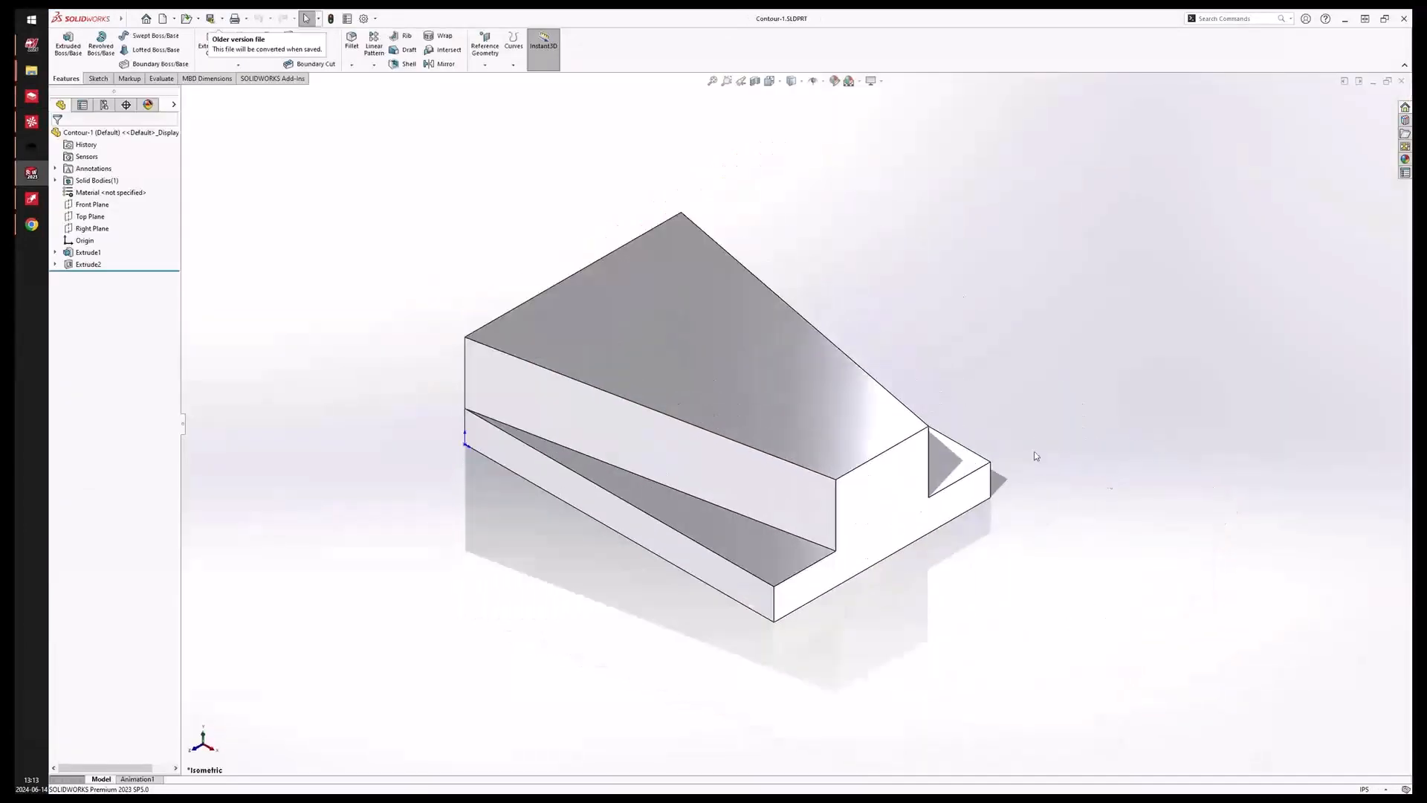
click(212, 21)
click(745, 431)
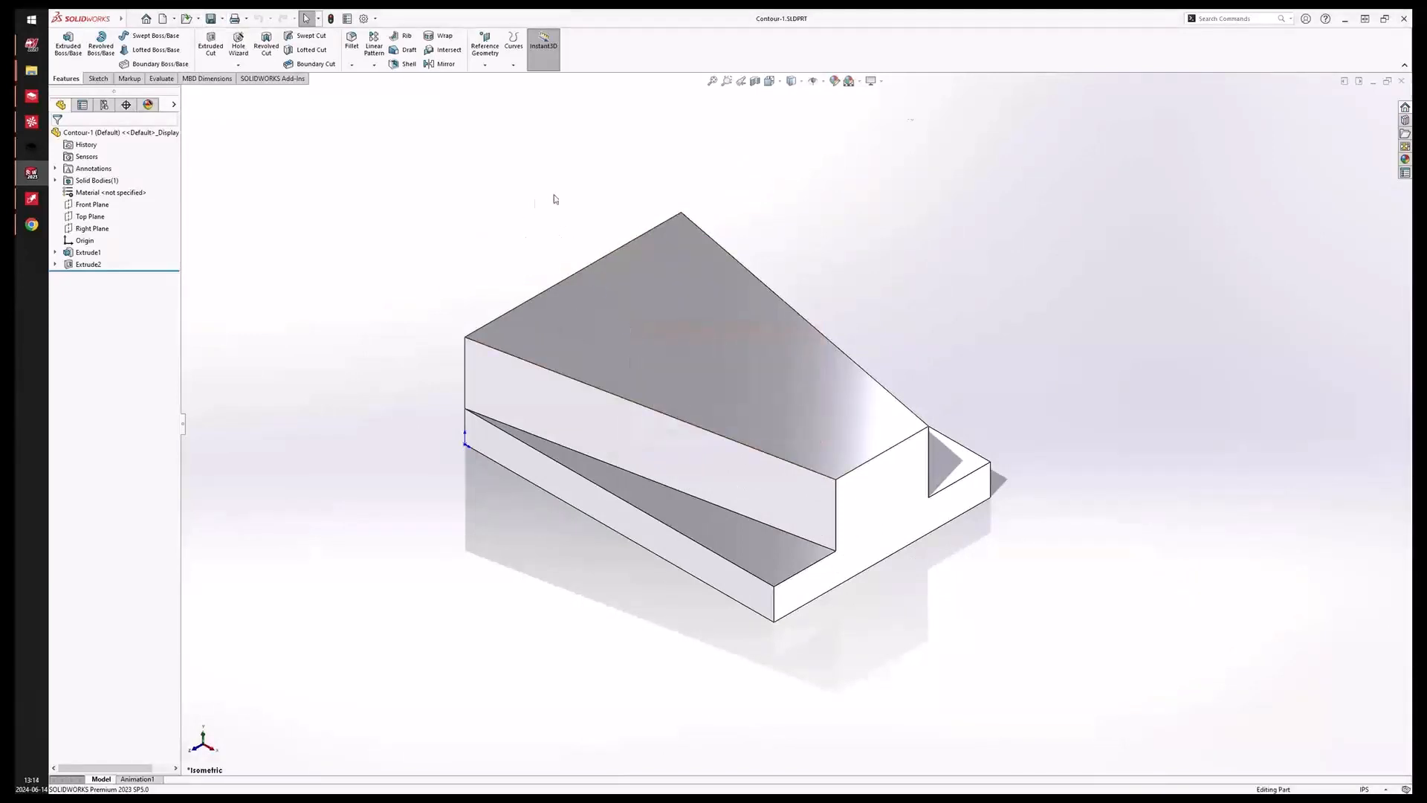
click(1402, 81)
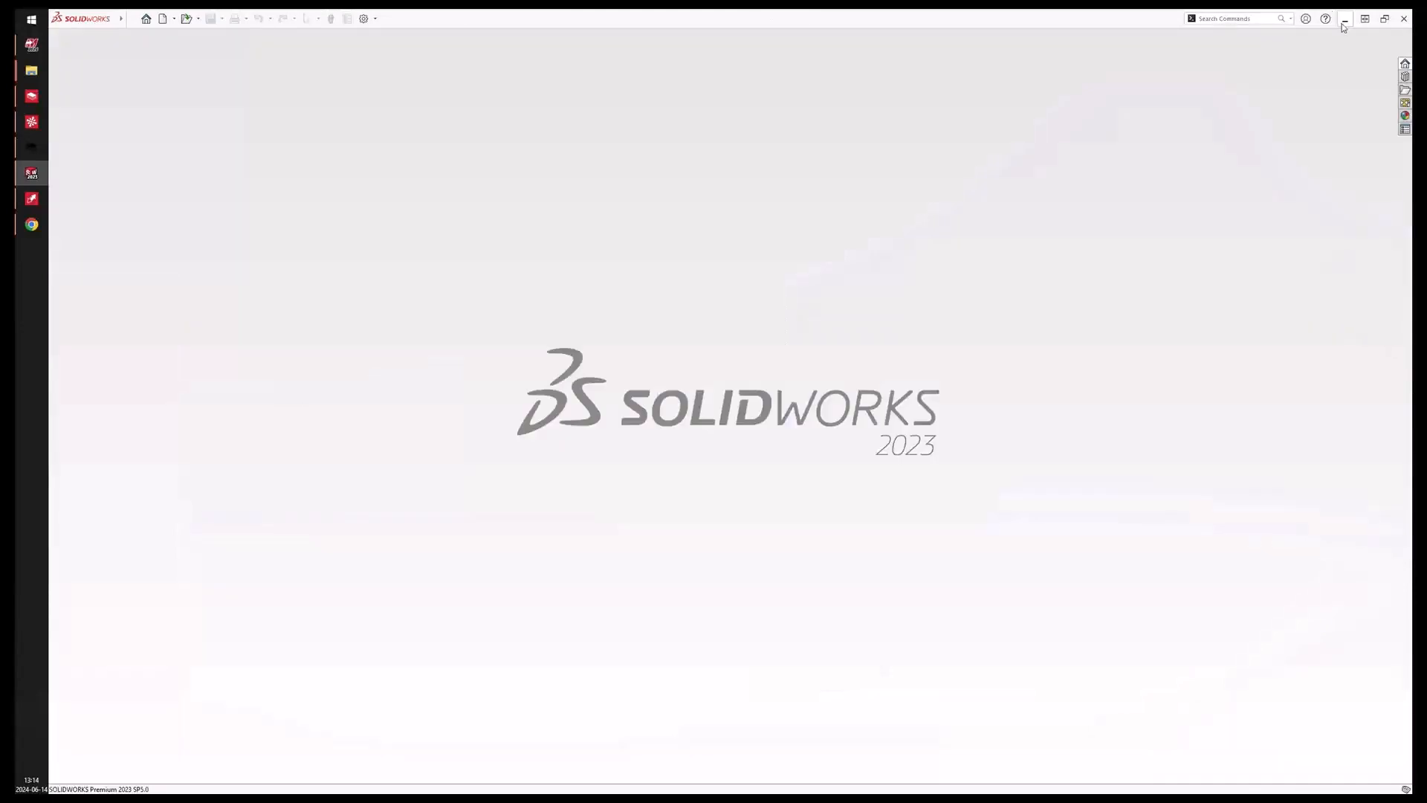
click(1344, 20)
Check the Contour-1 CAD file back in to the database.
right_click(255, 165)
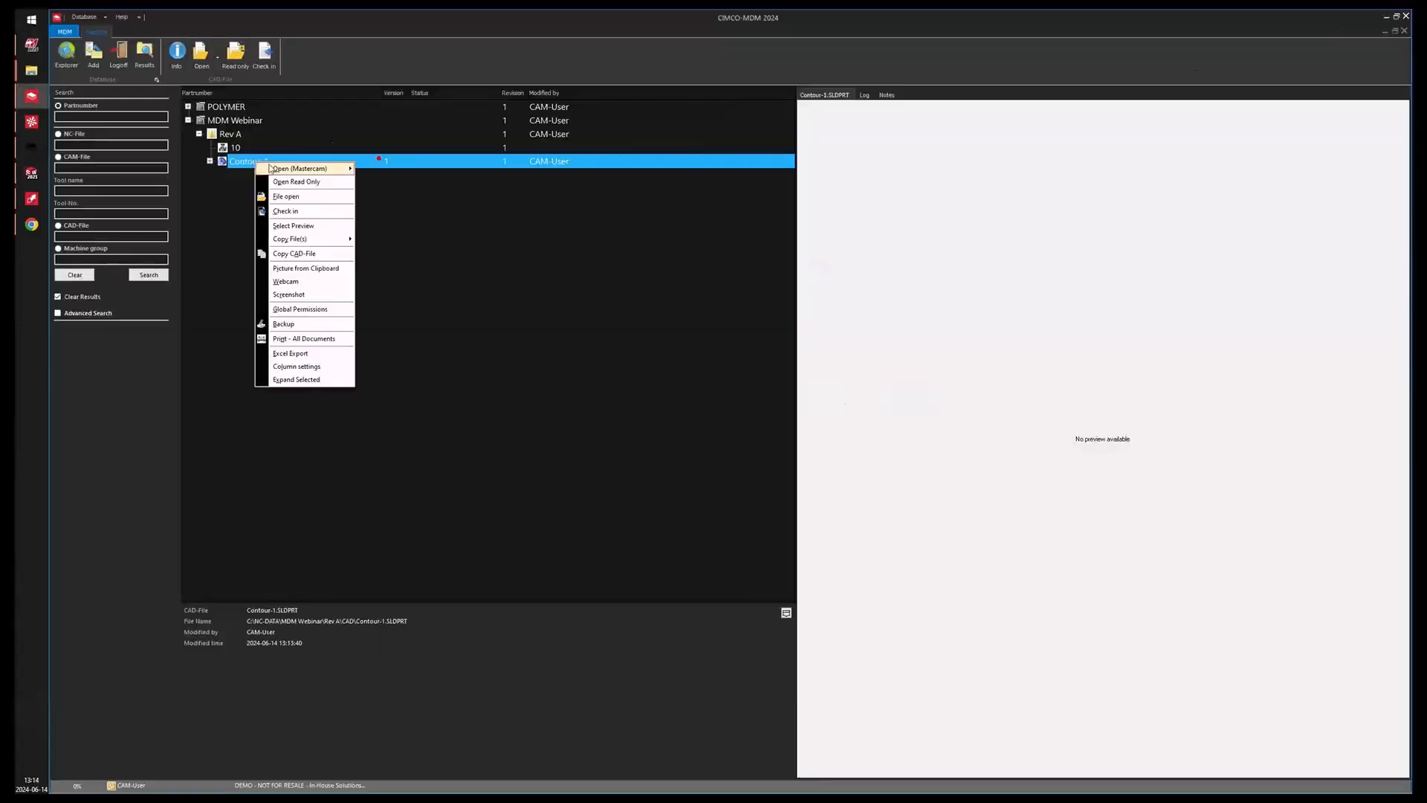
click(314, 213)
click(748, 421)
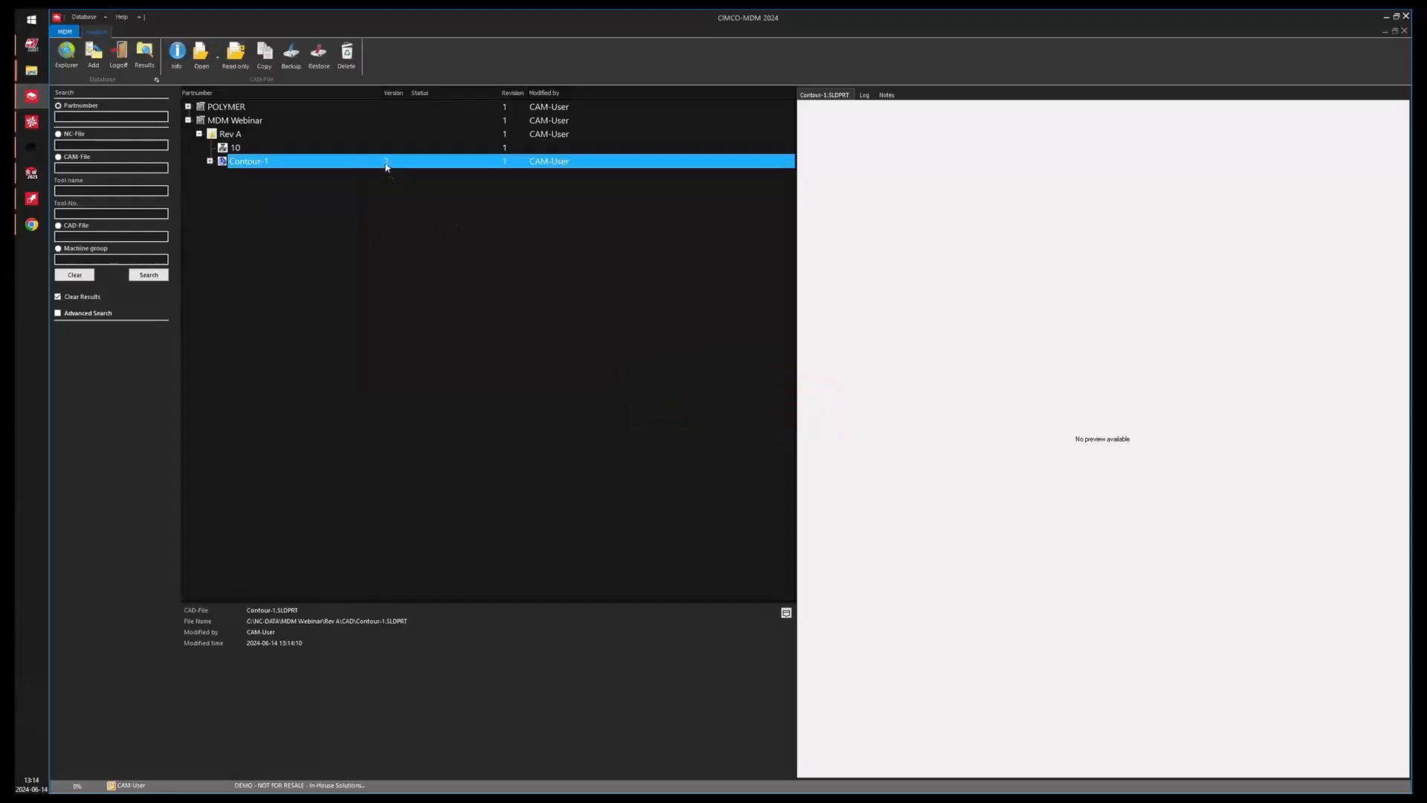
Review the log history entries of the Contour-1 CAD file.
click(863, 95)
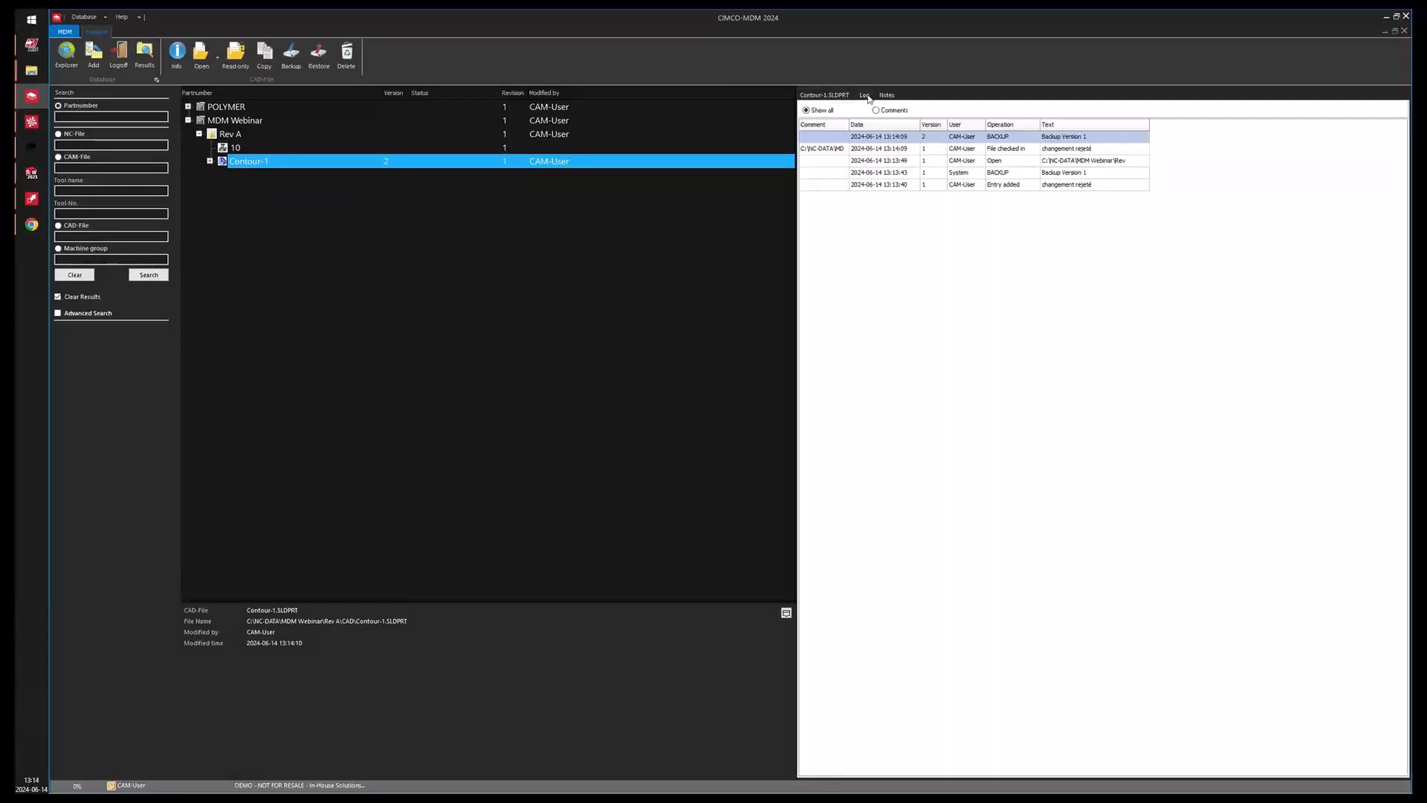
click(899, 183)
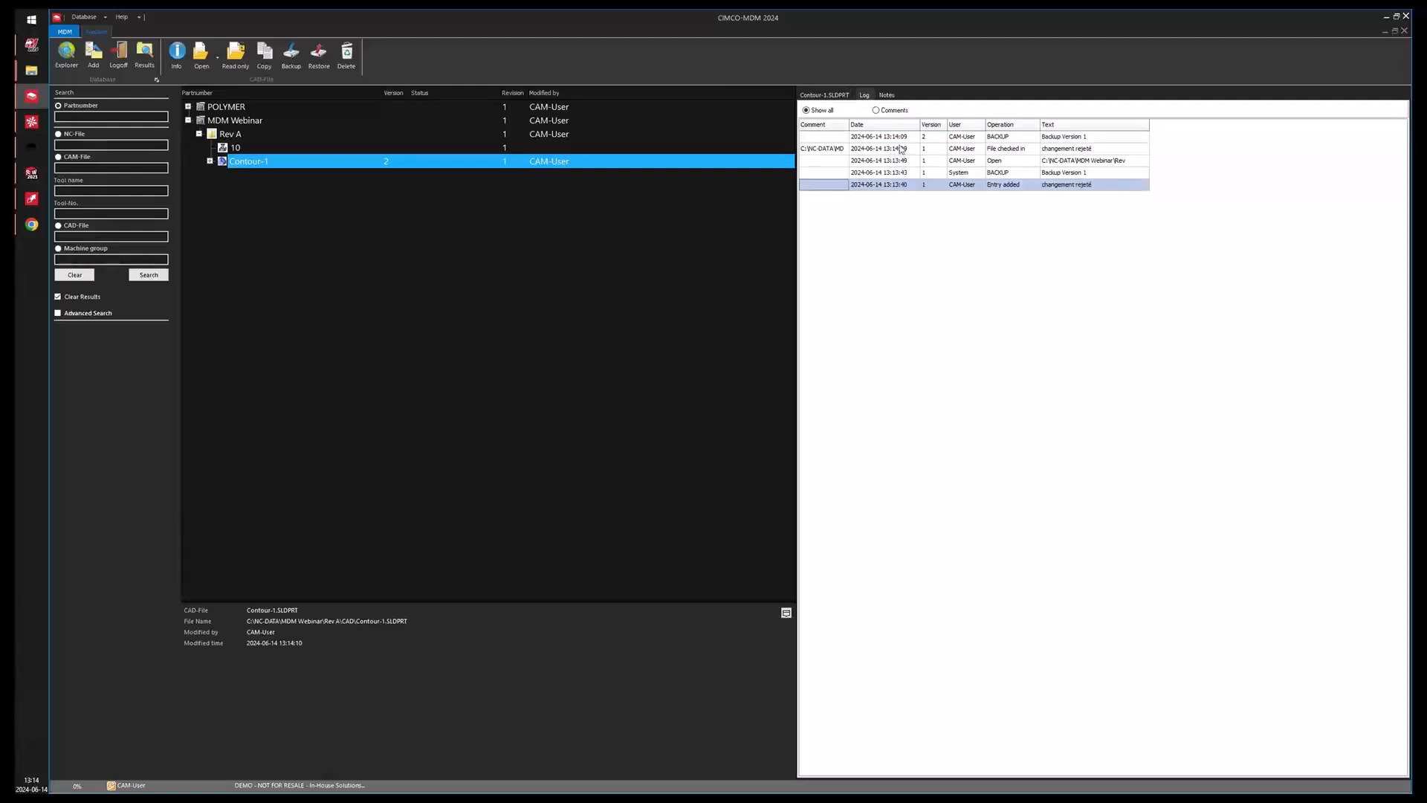
click(999, 139)
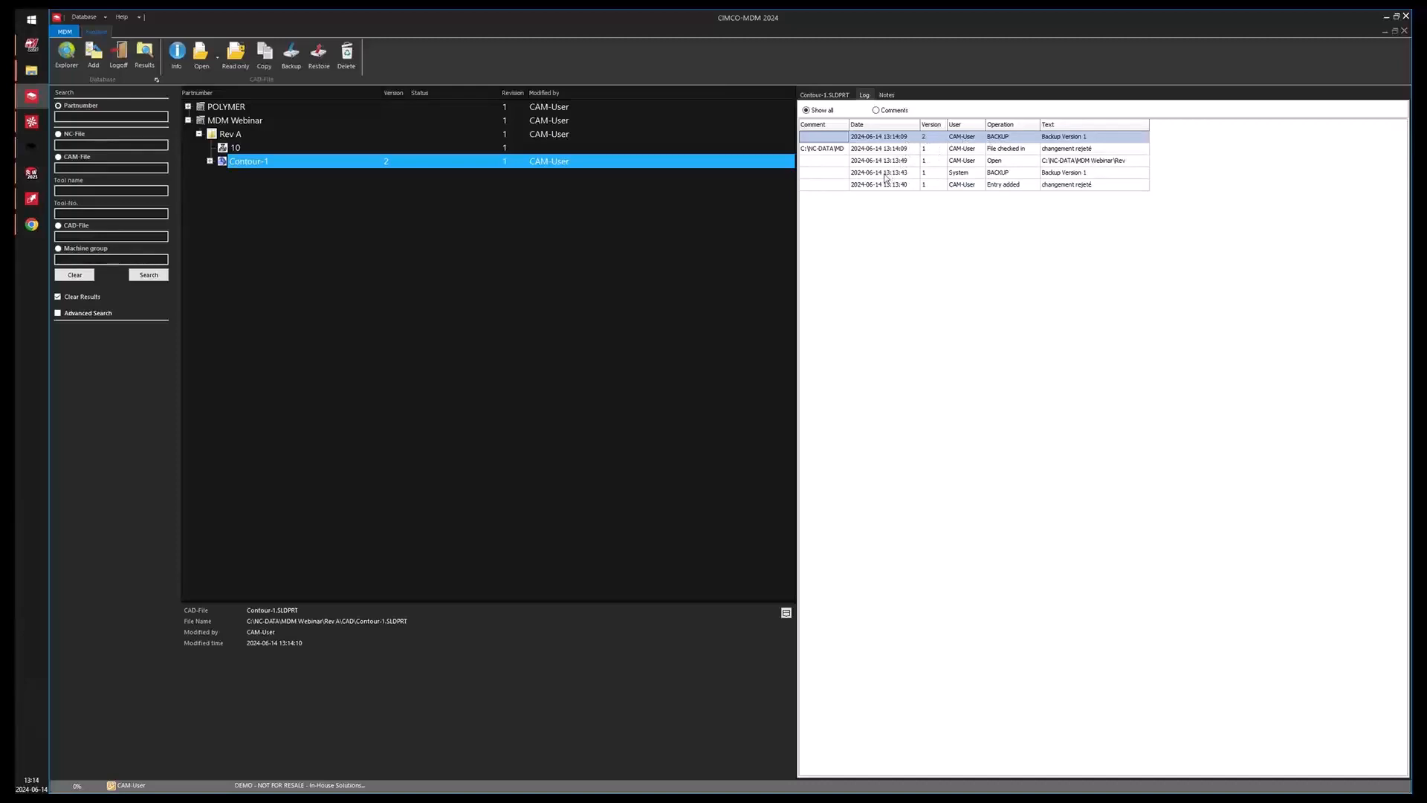
Open Contour-1 in Mastercam Design 2024 from the part tree.
right_click(260, 163)
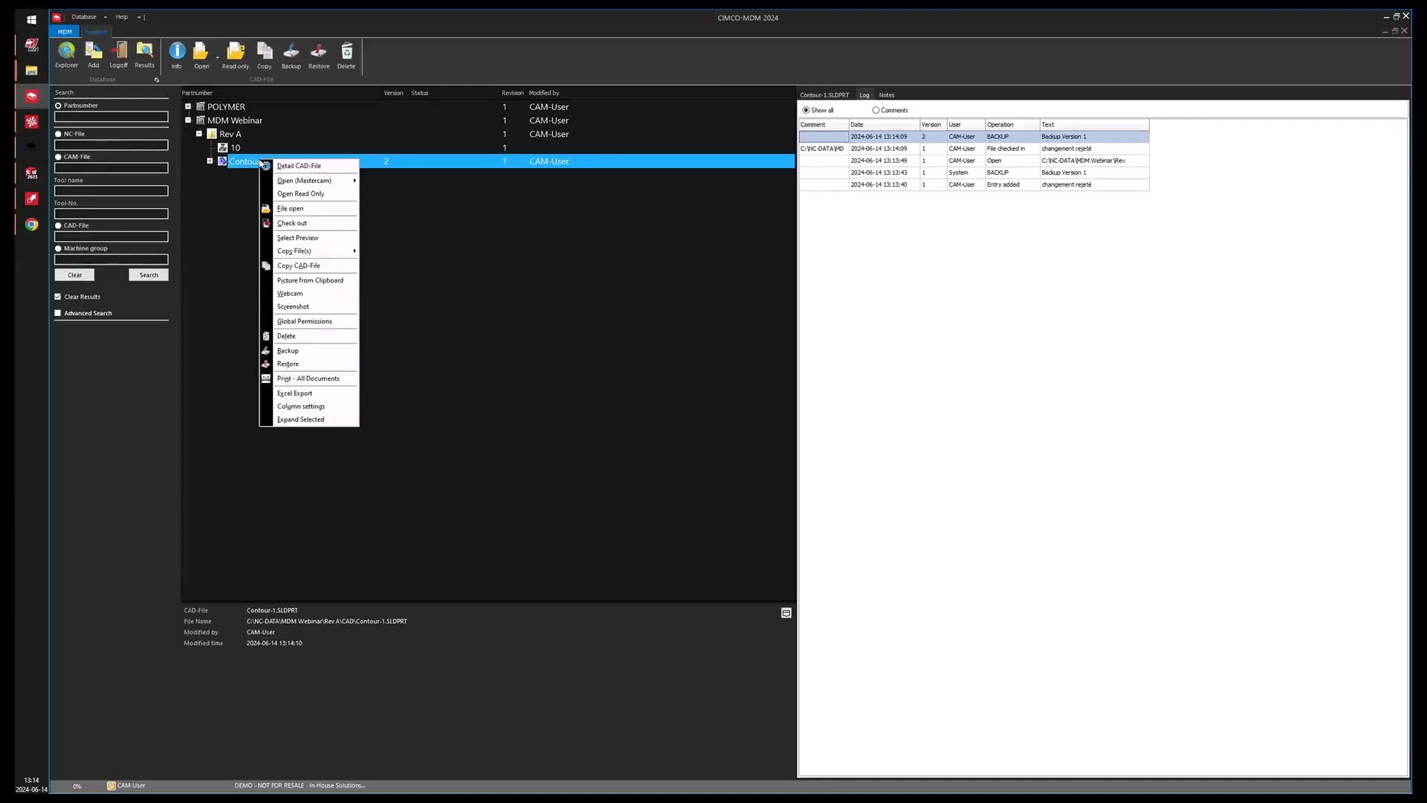
mouse_move(334, 180)
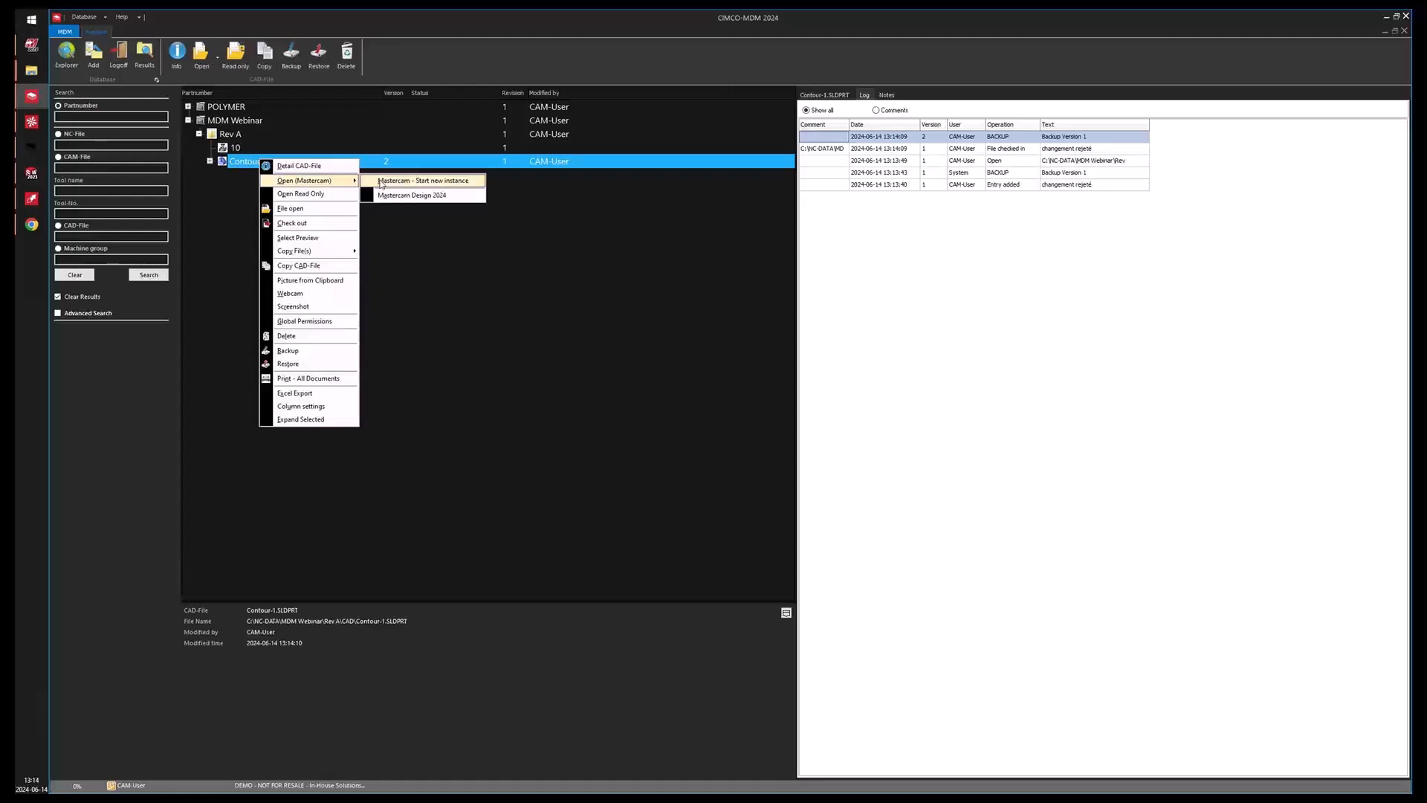
click(408, 195)
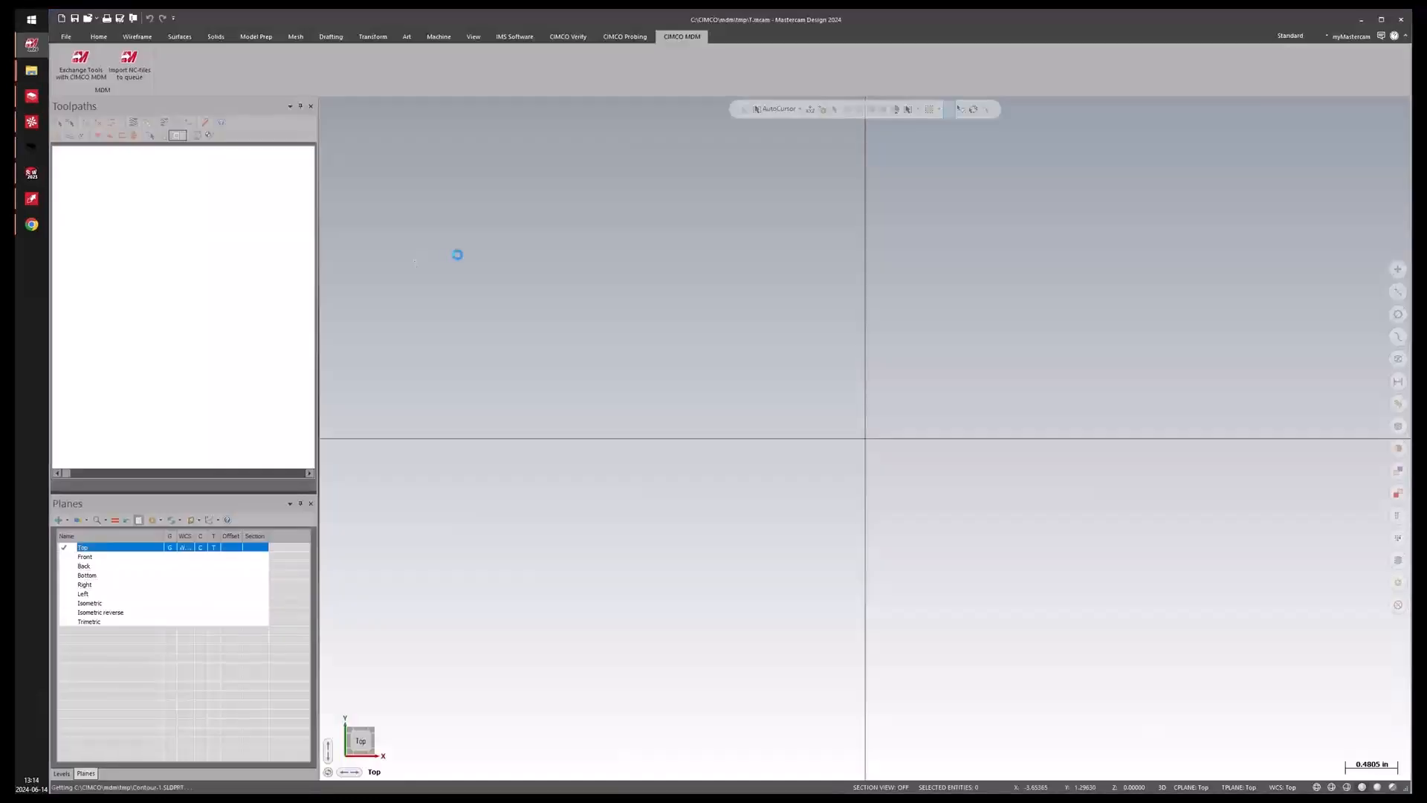
Create a new plane aligned to the part's sloped face and adjust its gnomon axes.
scroll(681, 248, down, 10)
middle_drag(520, 294, 621, 388)
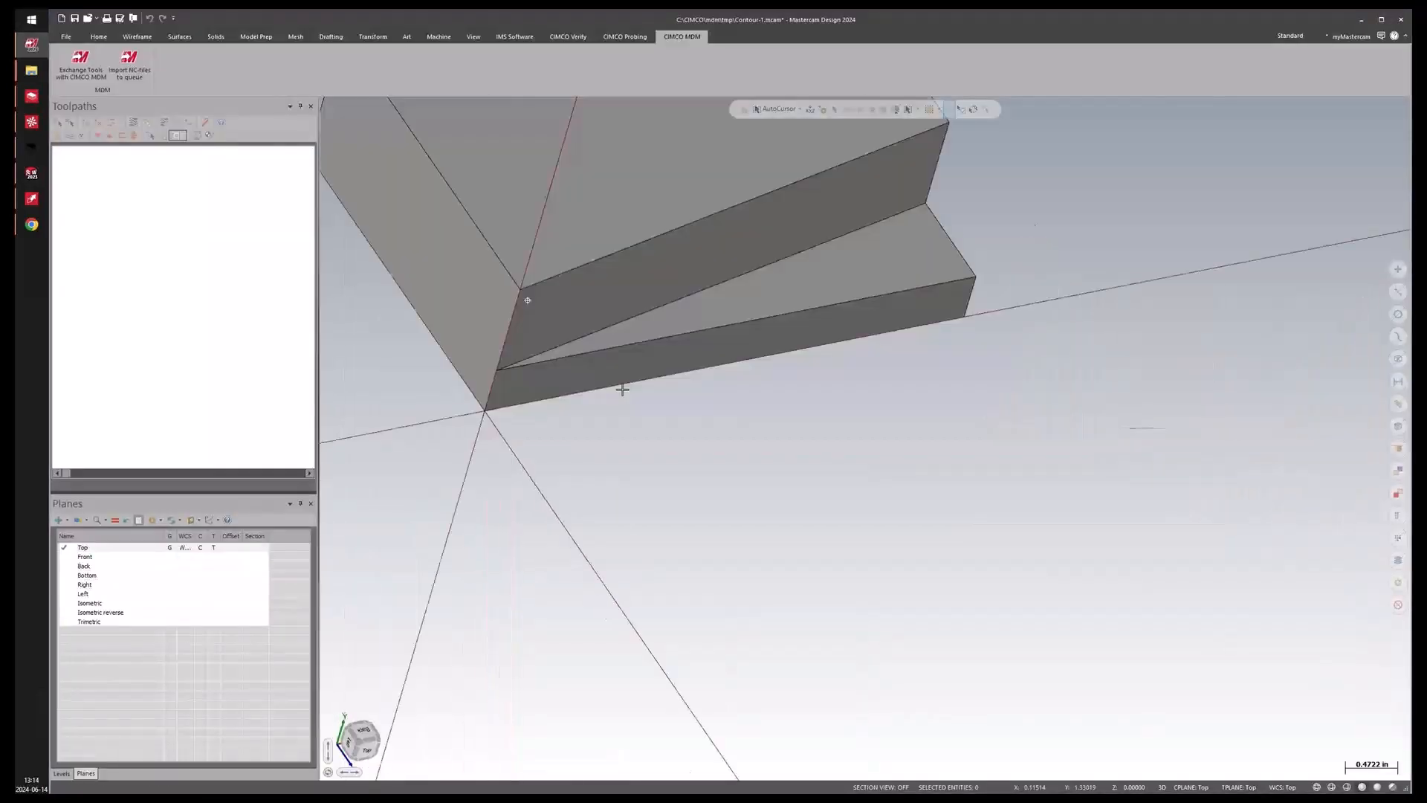
scroll(727, 537, down, 6)
scroll(714, 522, down, 3)
scroll(597, 242, up, 4)
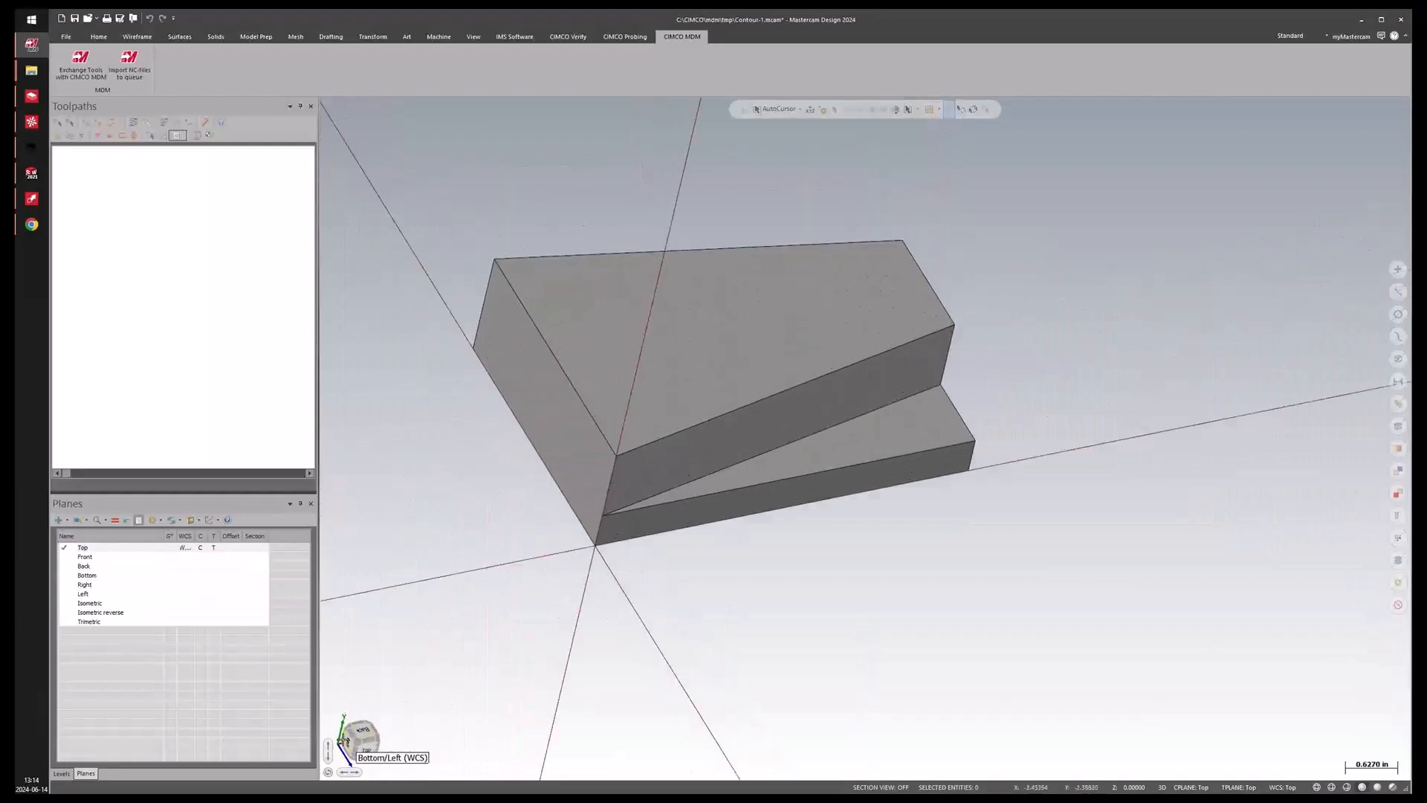
click(339, 745)
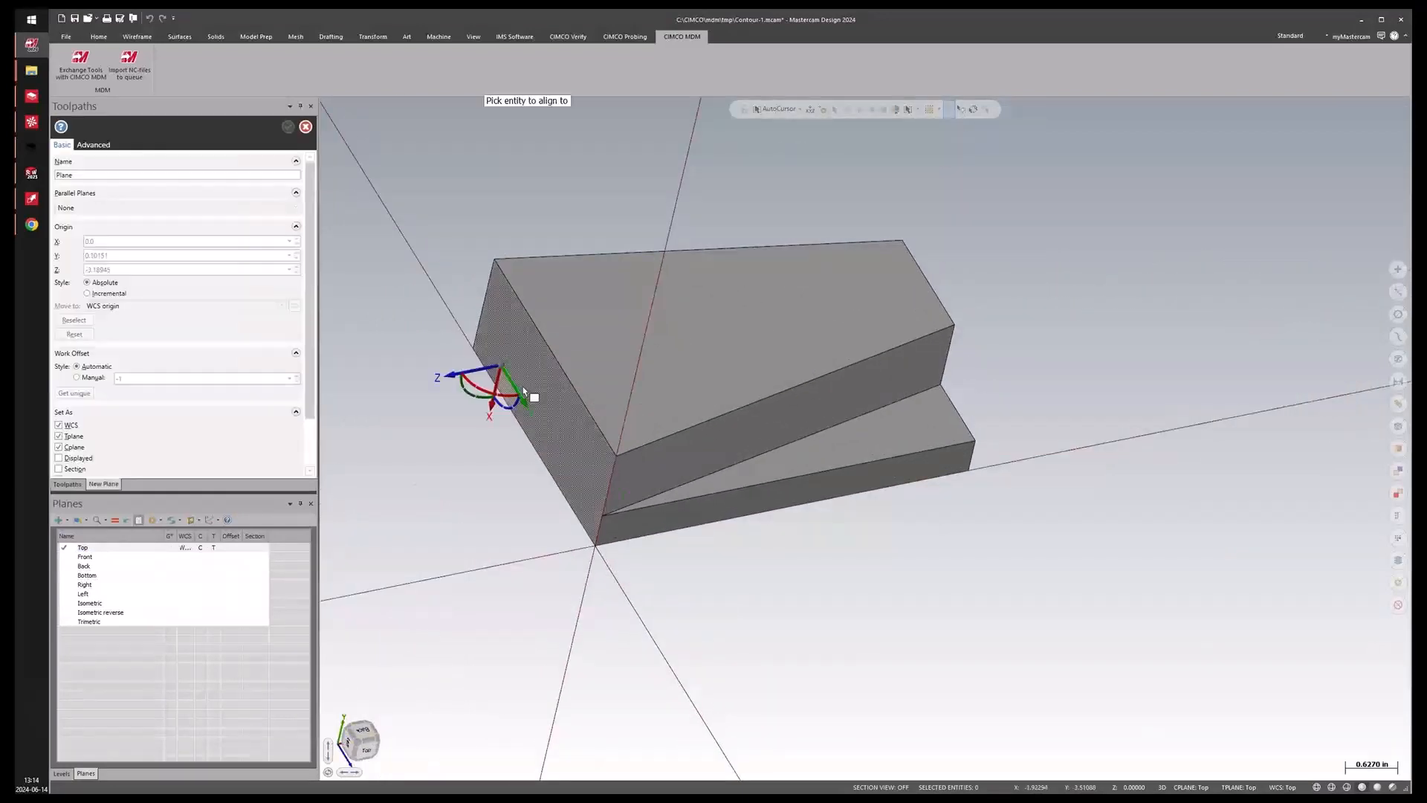
click(627, 455)
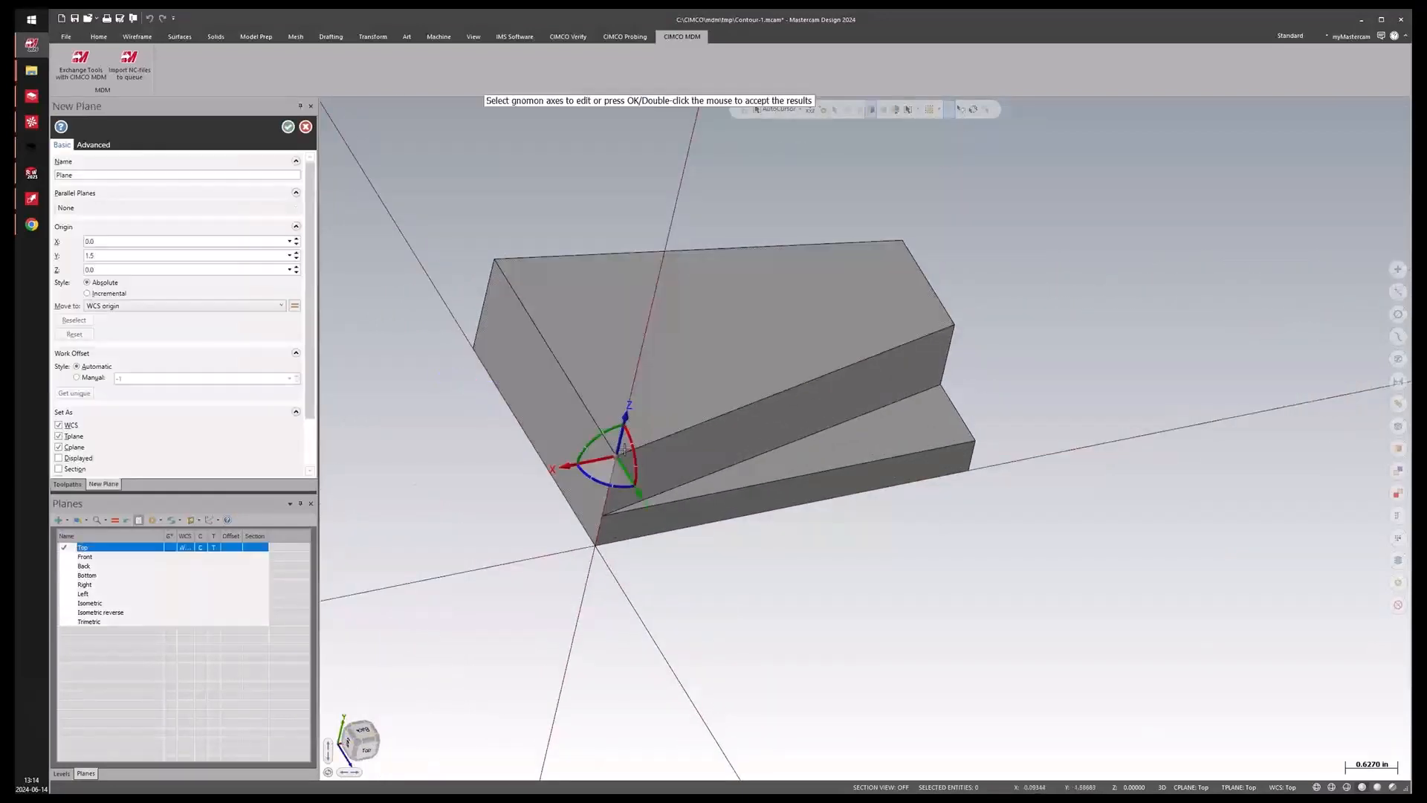
click(577, 475)
click(653, 467)
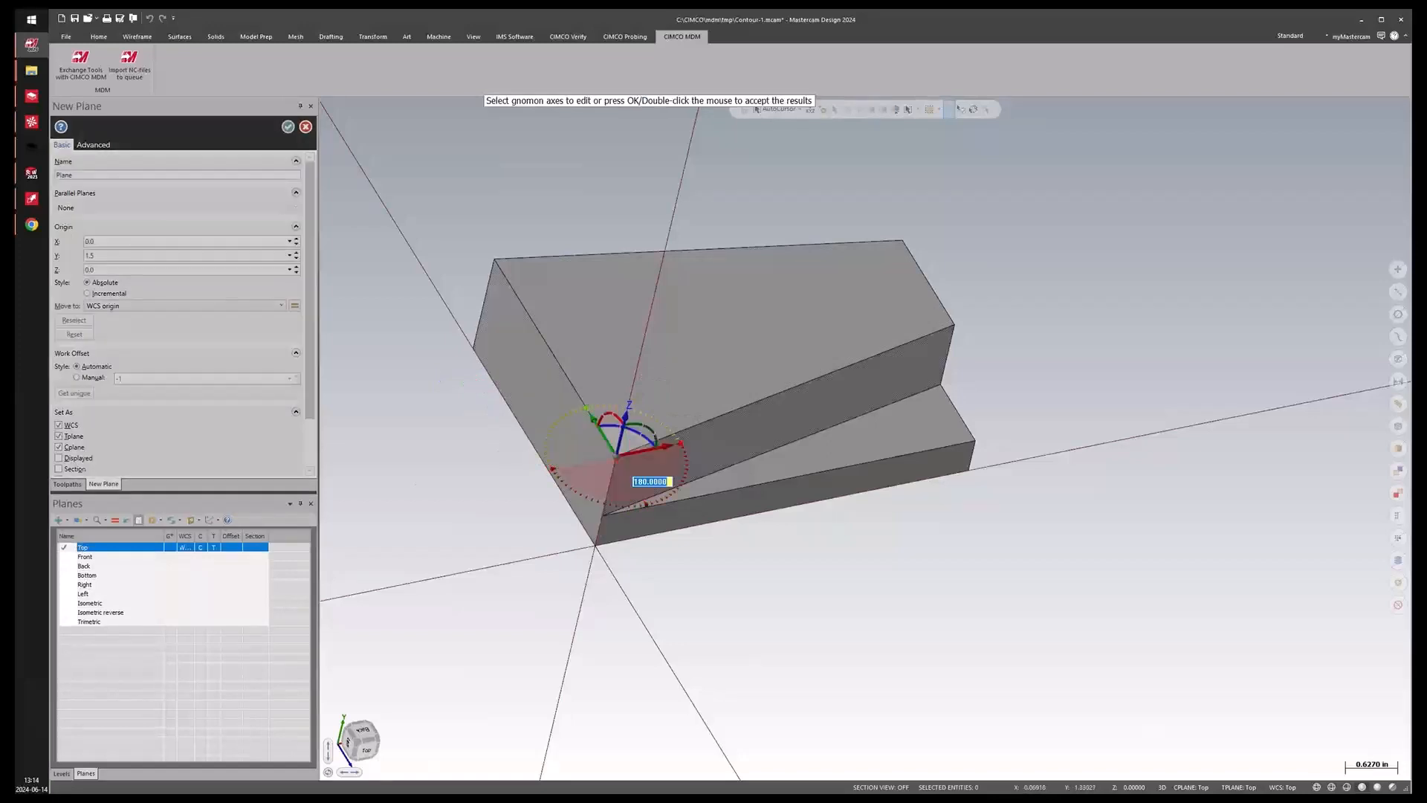
click(288, 126)
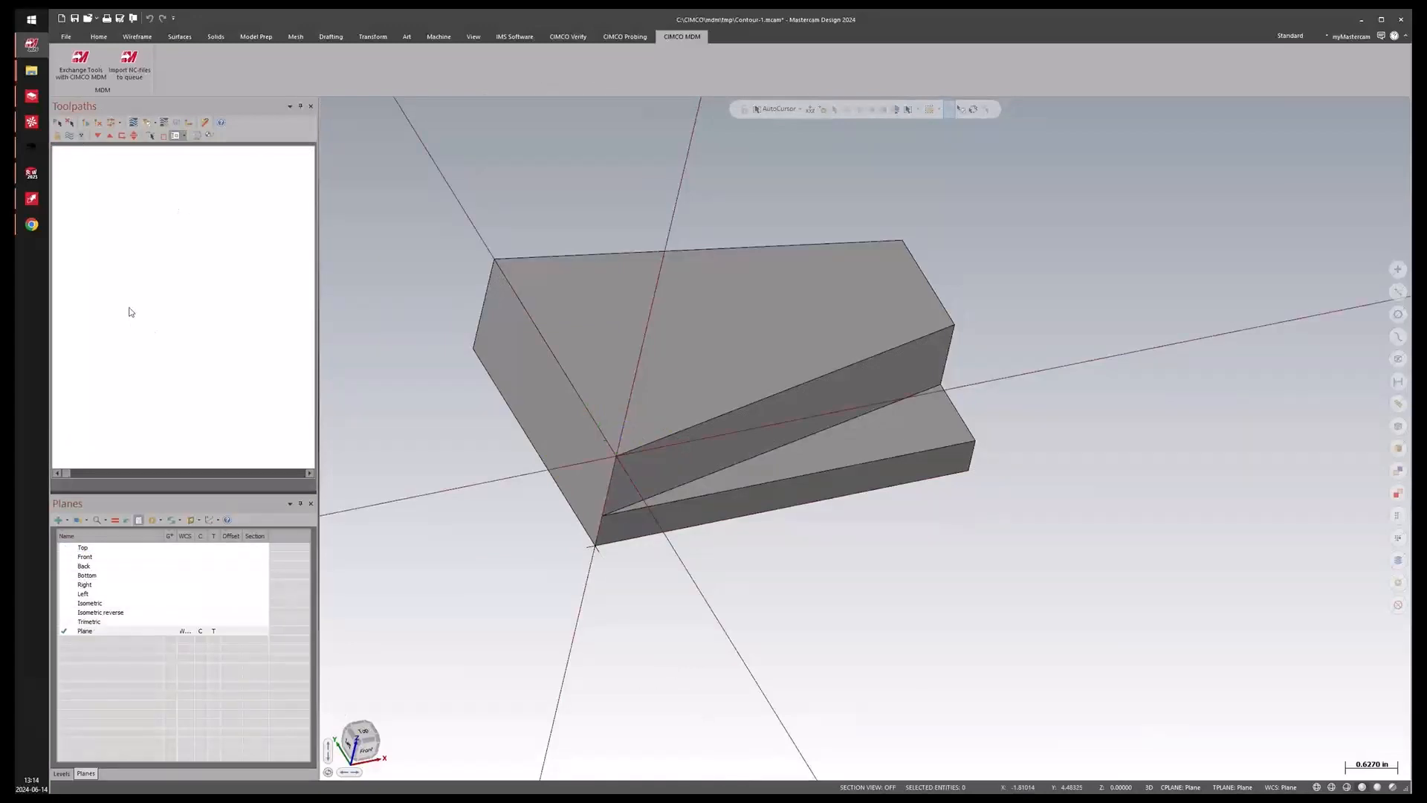
Add a Mill machine group and set its machine definition to IKE_MAZAK_VARIAXIS_I SERIES.
click(439, 36)
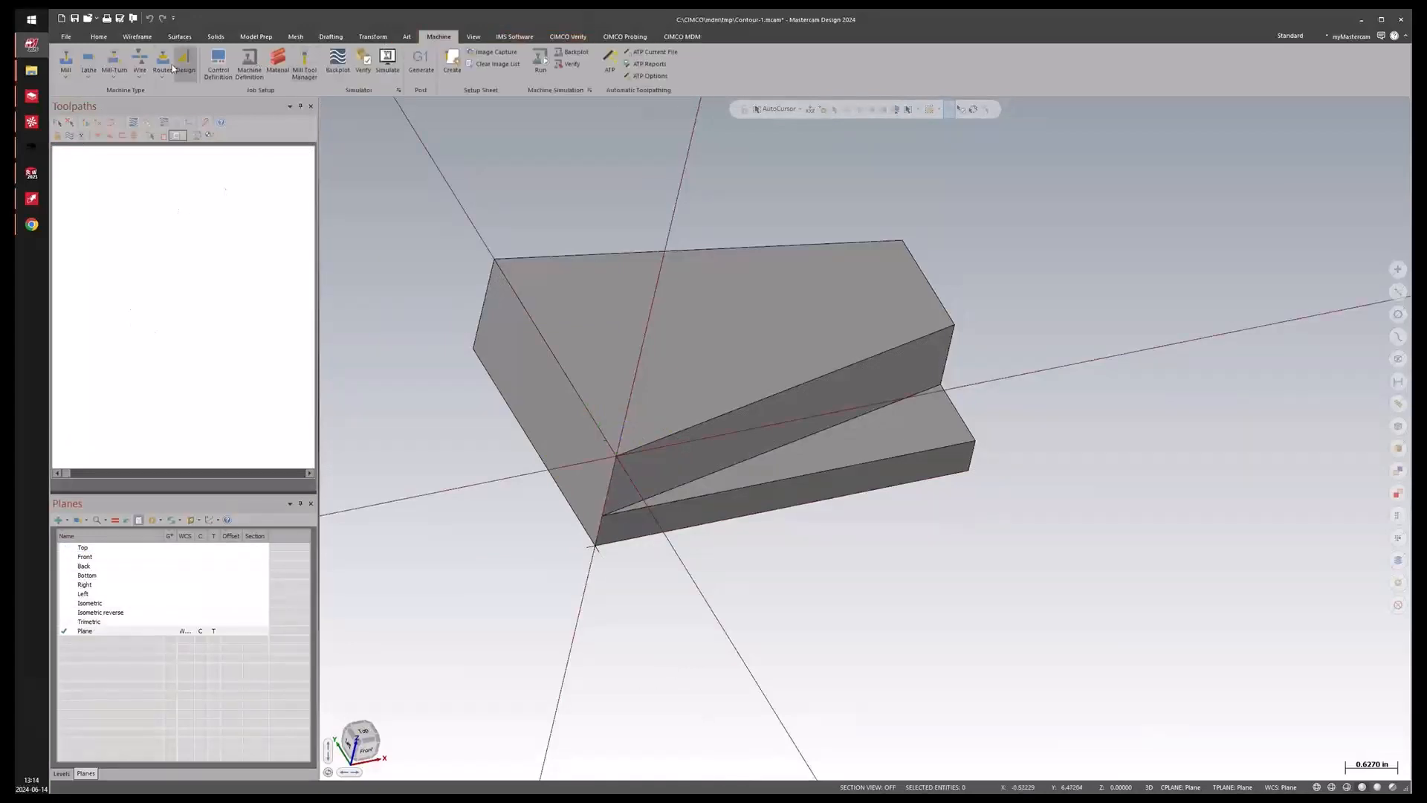
click(61, 65)
click(83, 94)
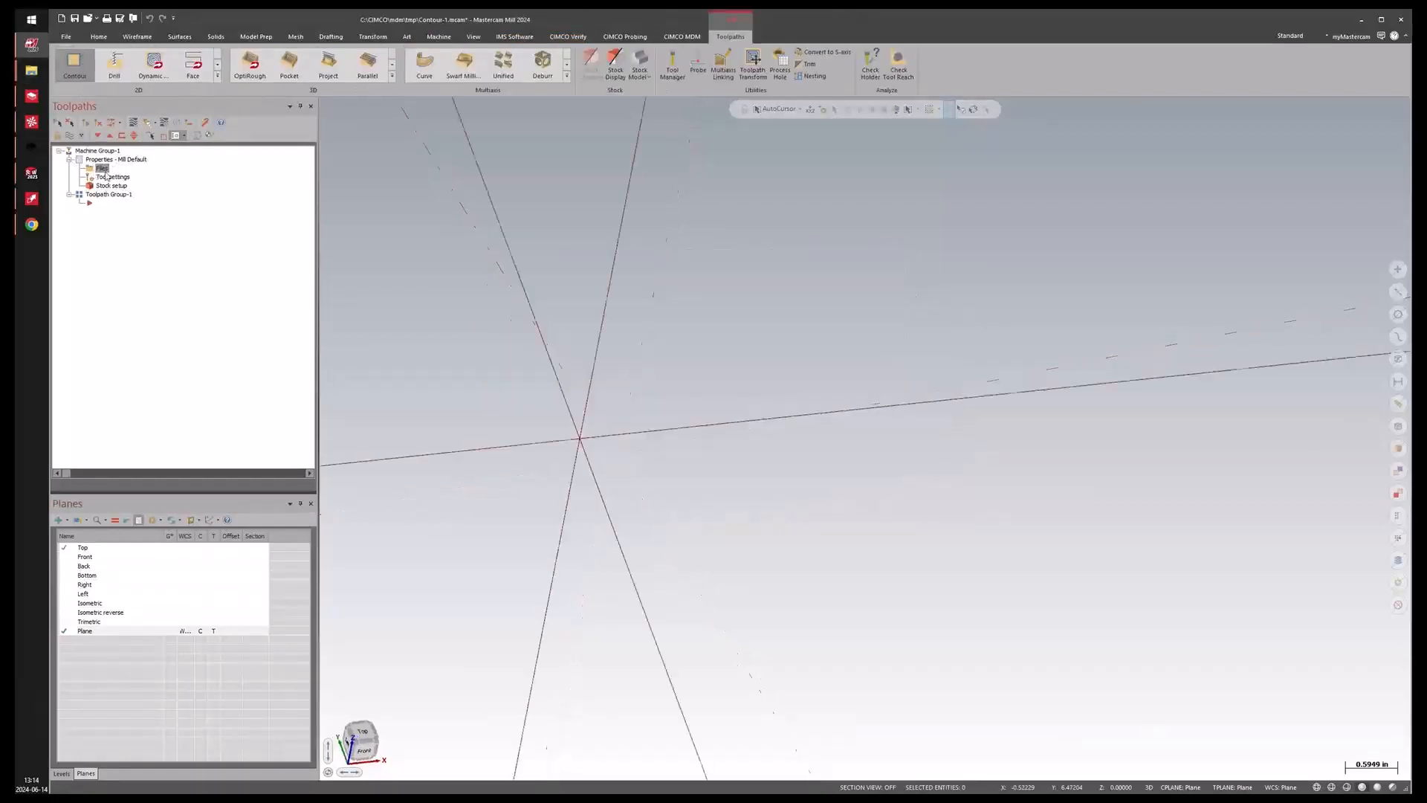
click(103, 169)
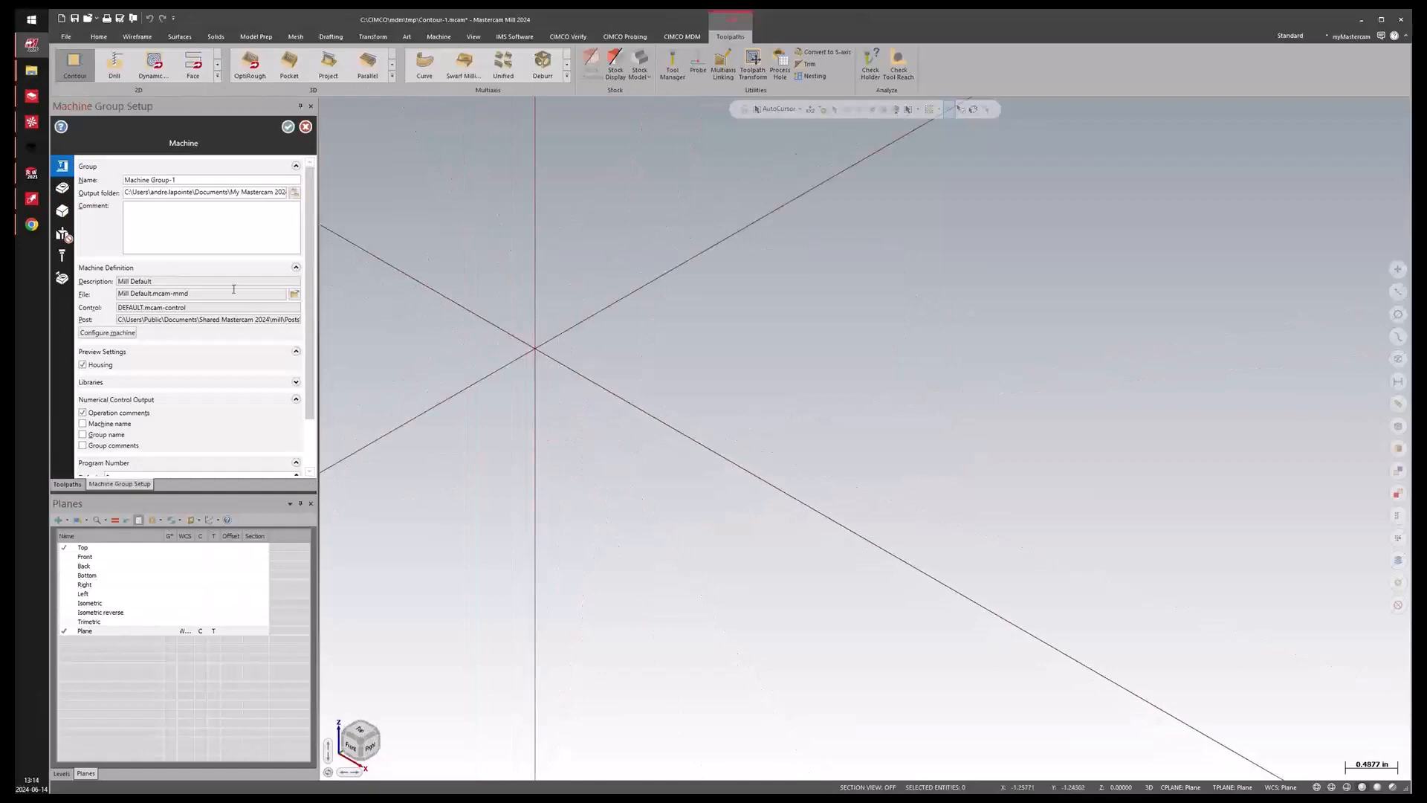
click(295, 293)
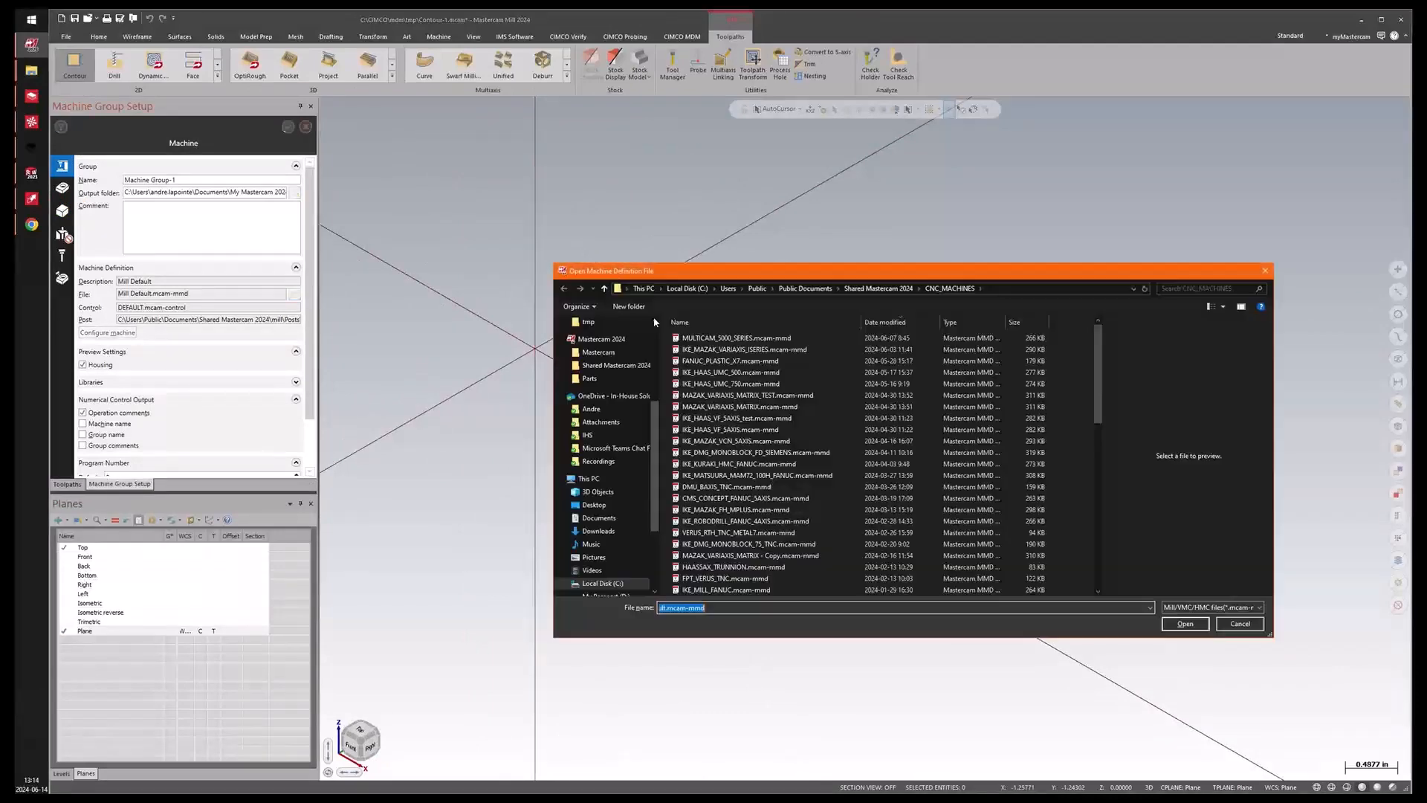
double_click(735, 349)
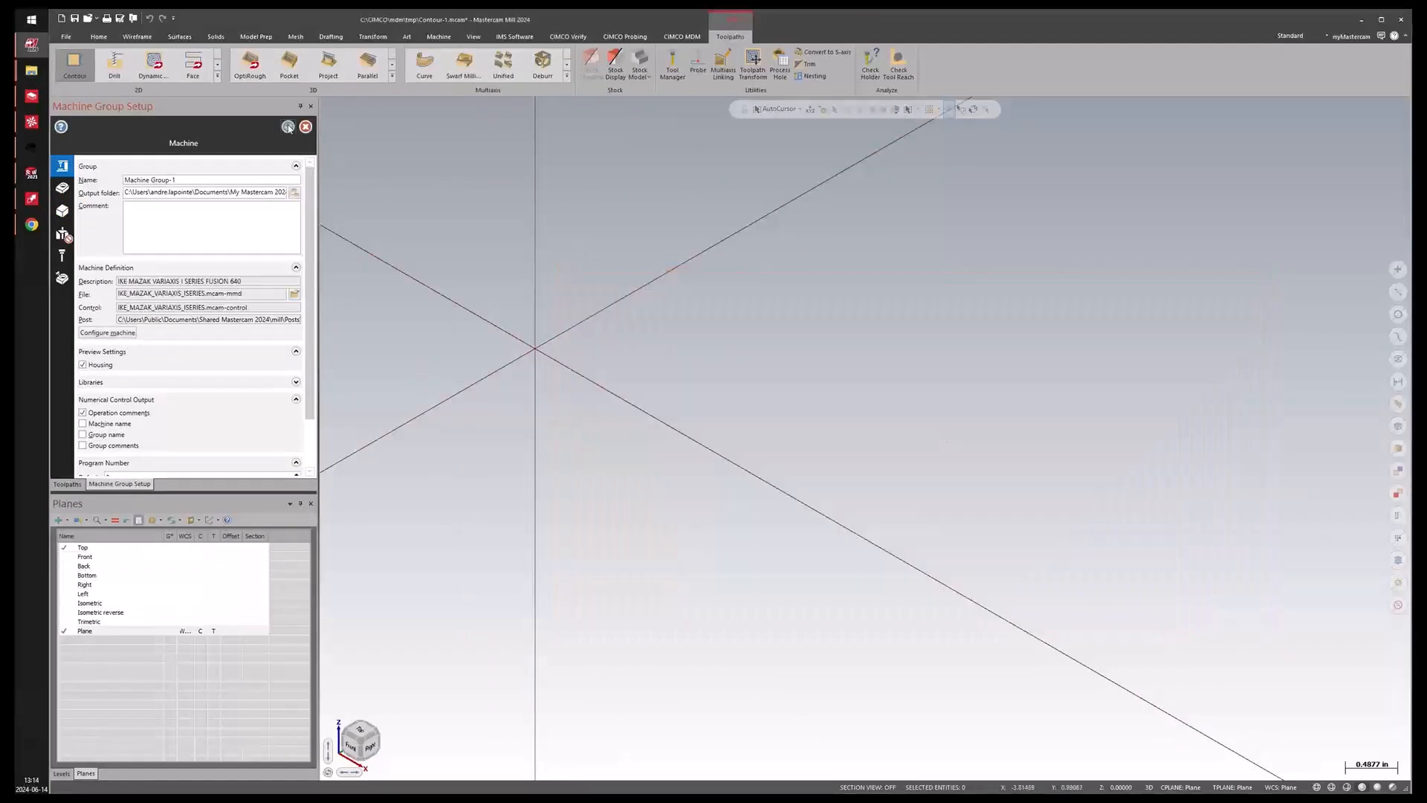
click(288, 126)
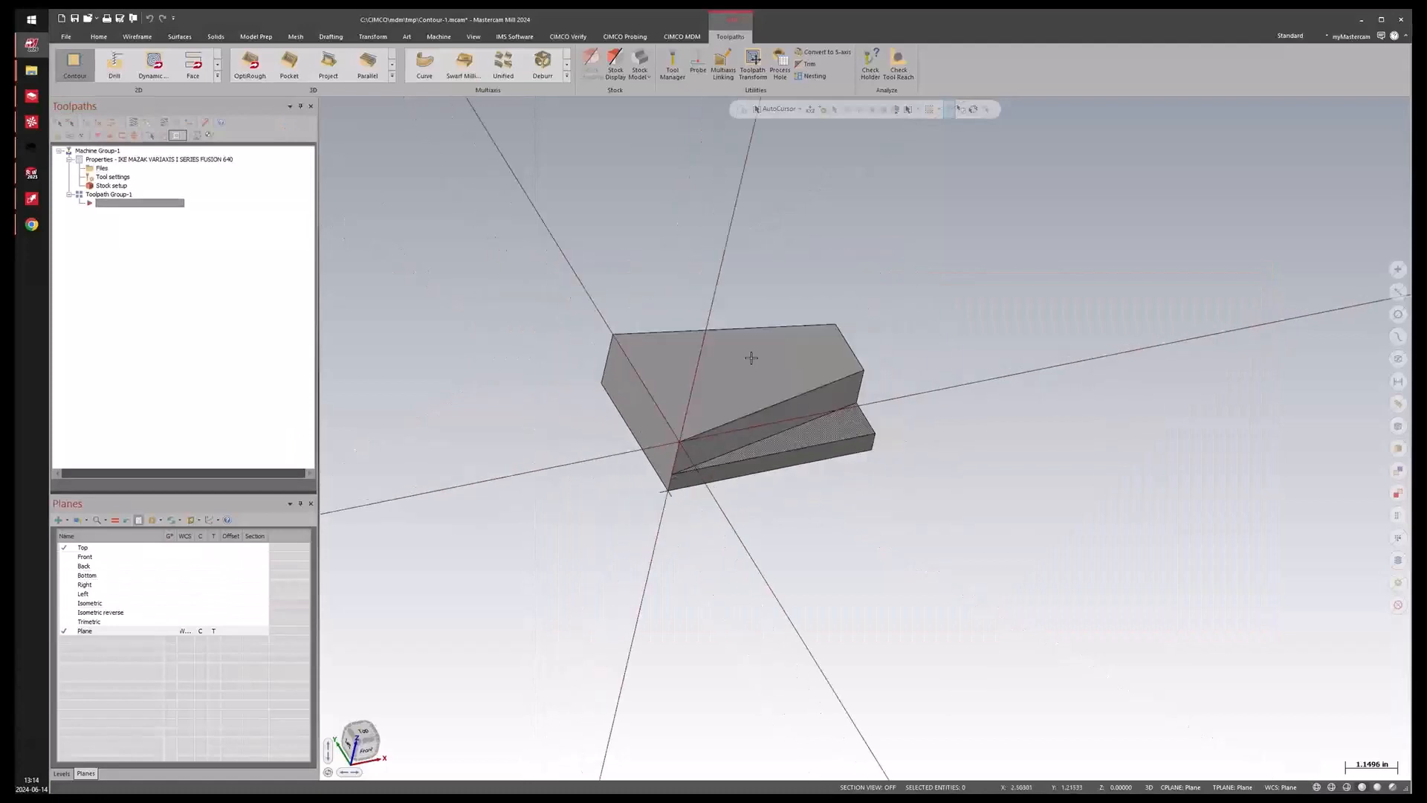
Create a 2D High Speed Dynamic Mill toolpath on two selected faces of the part with default parameters.
click(153, 63)
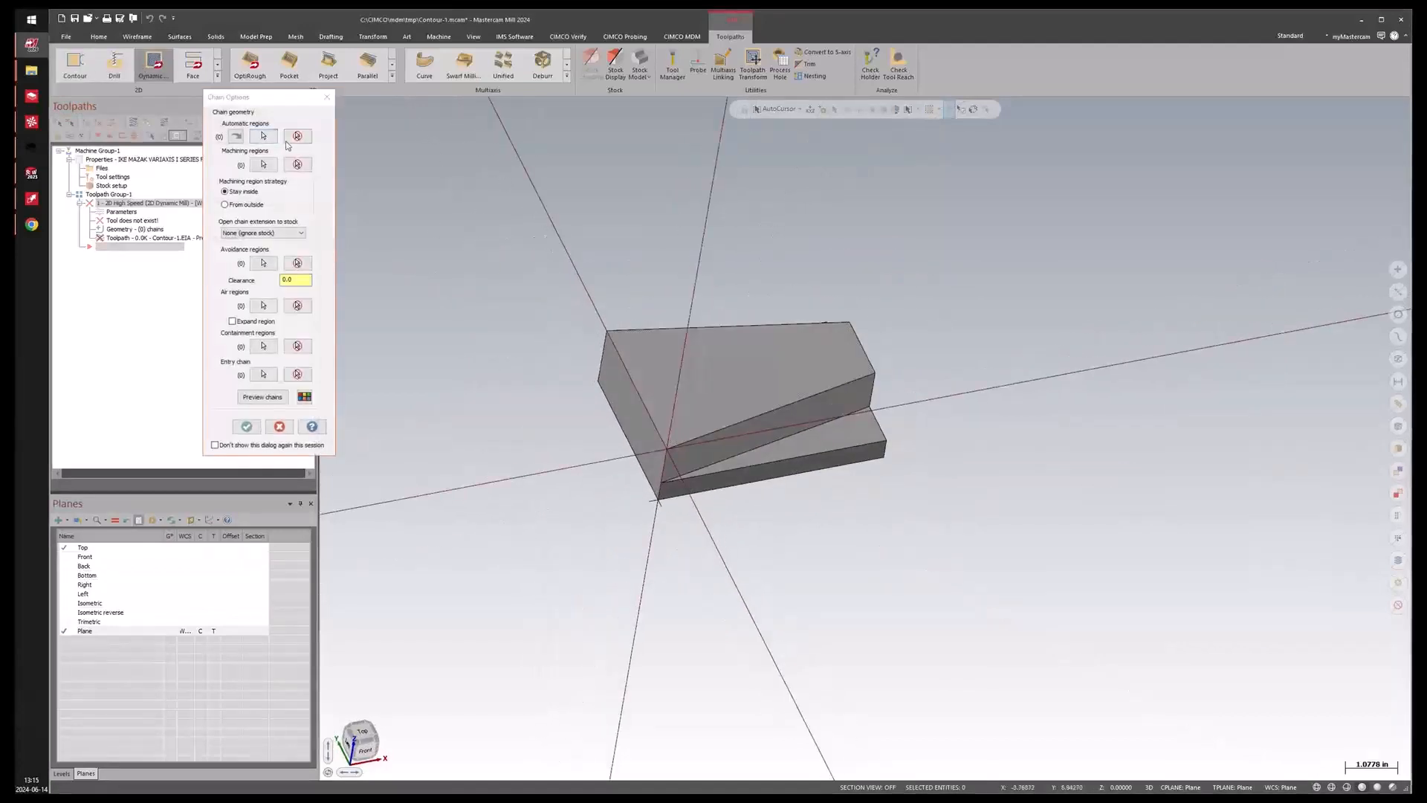
click(291, 139)
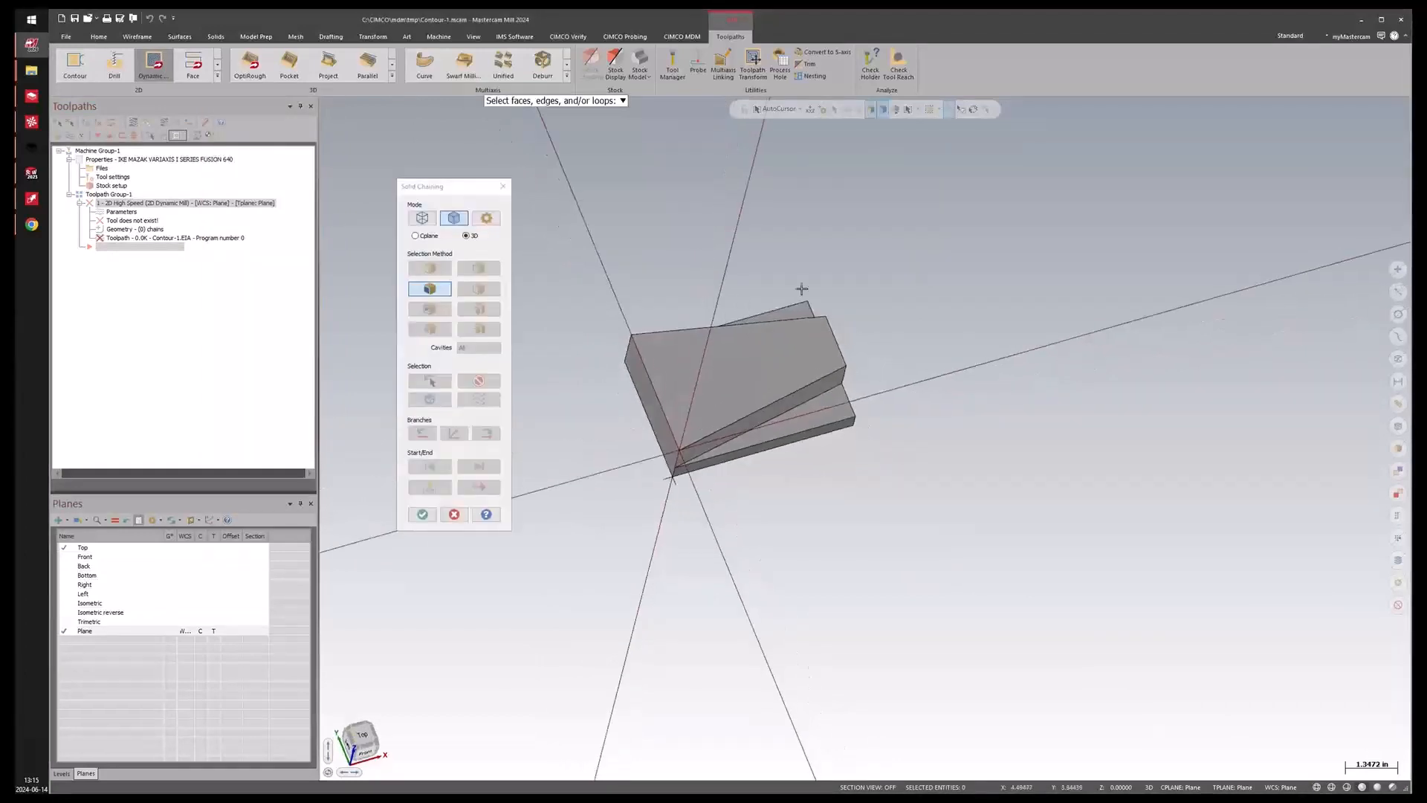
click(807, 312)
click(844, 407)
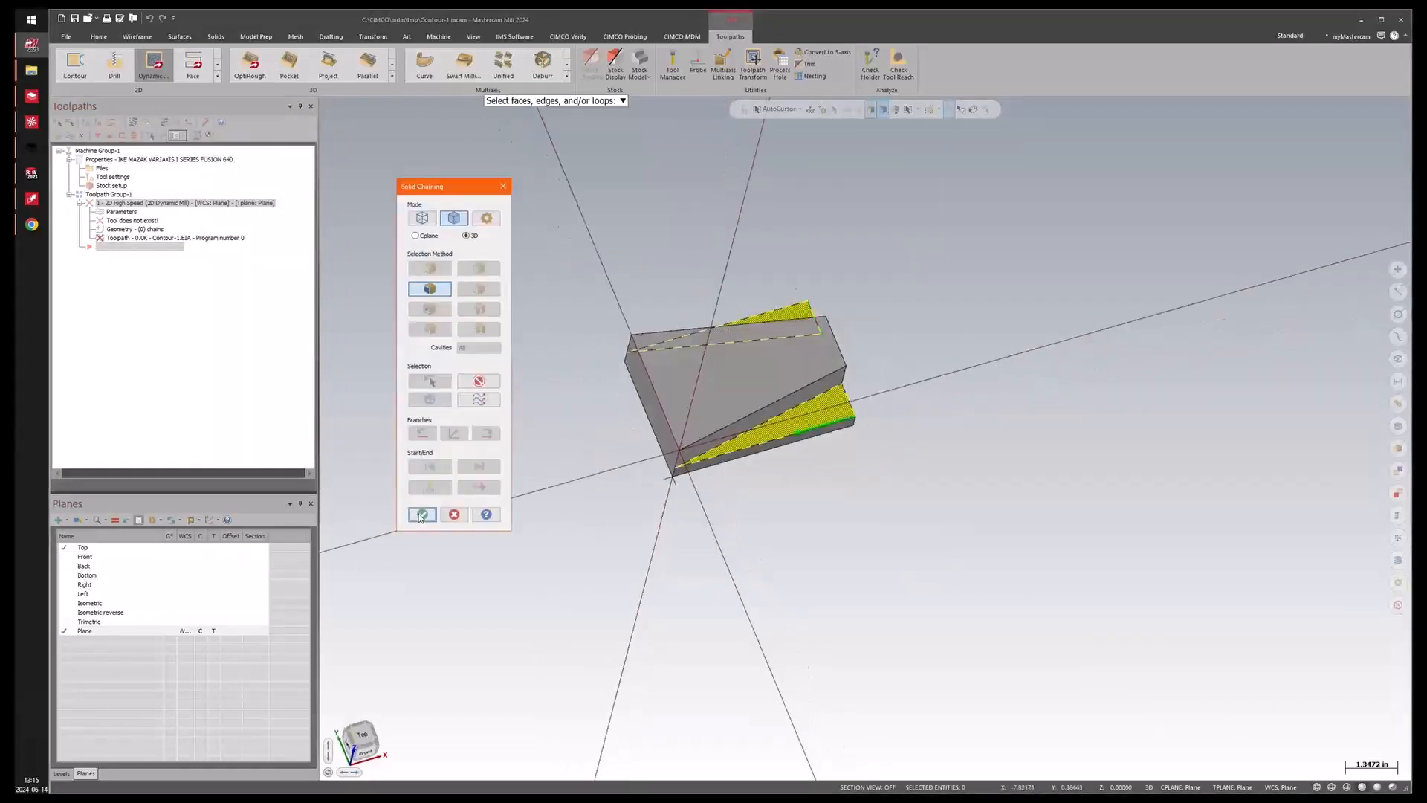
click(421, 515)
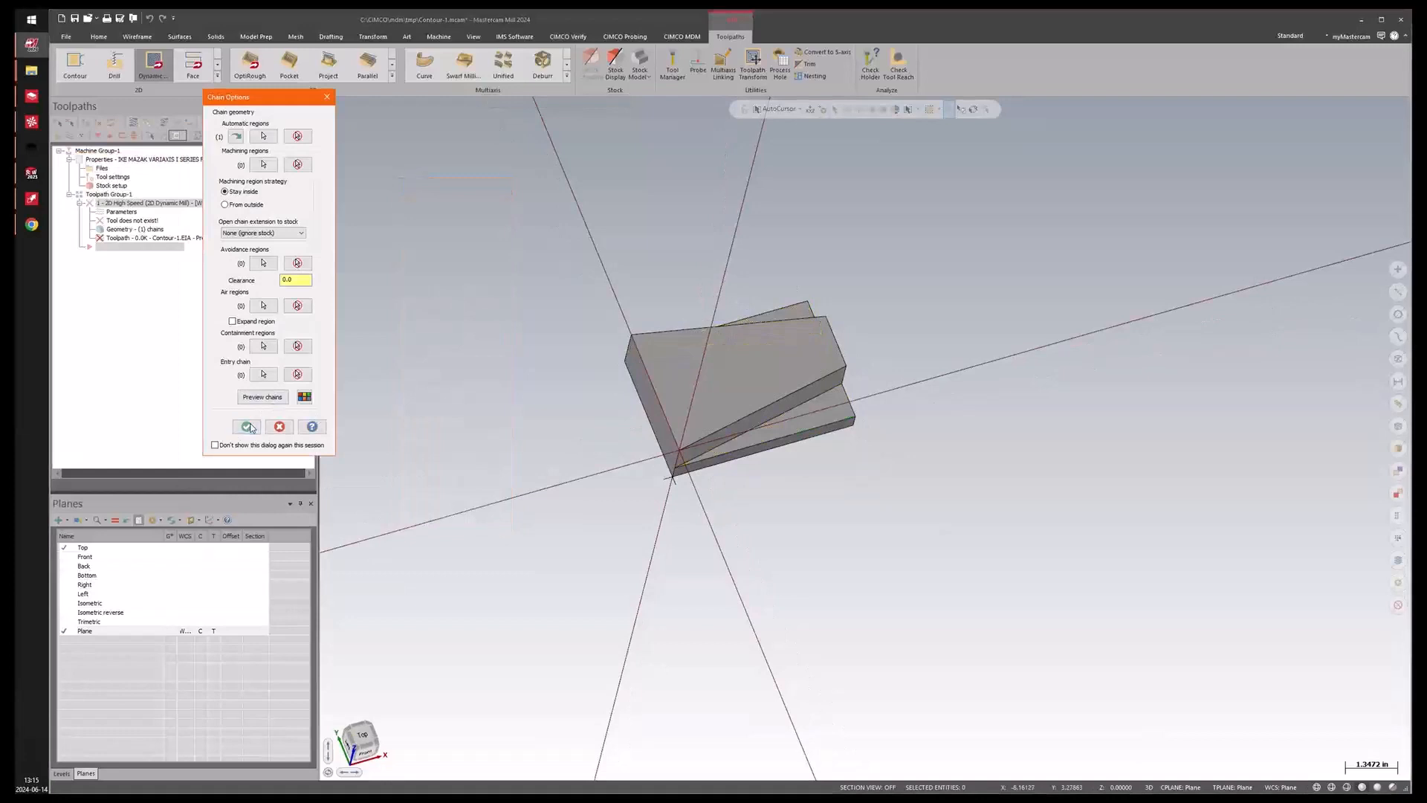
click(248, 427)
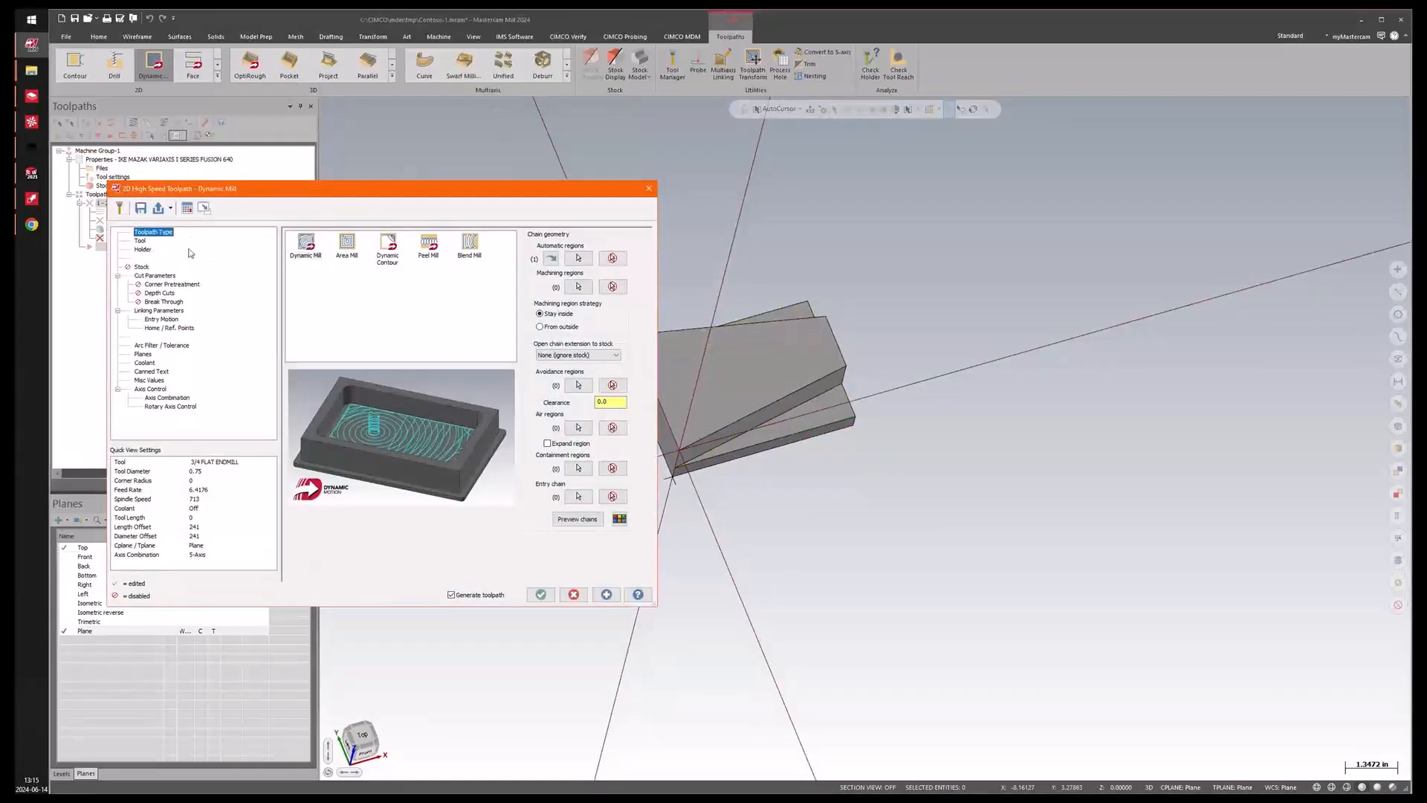
click(540, 595)
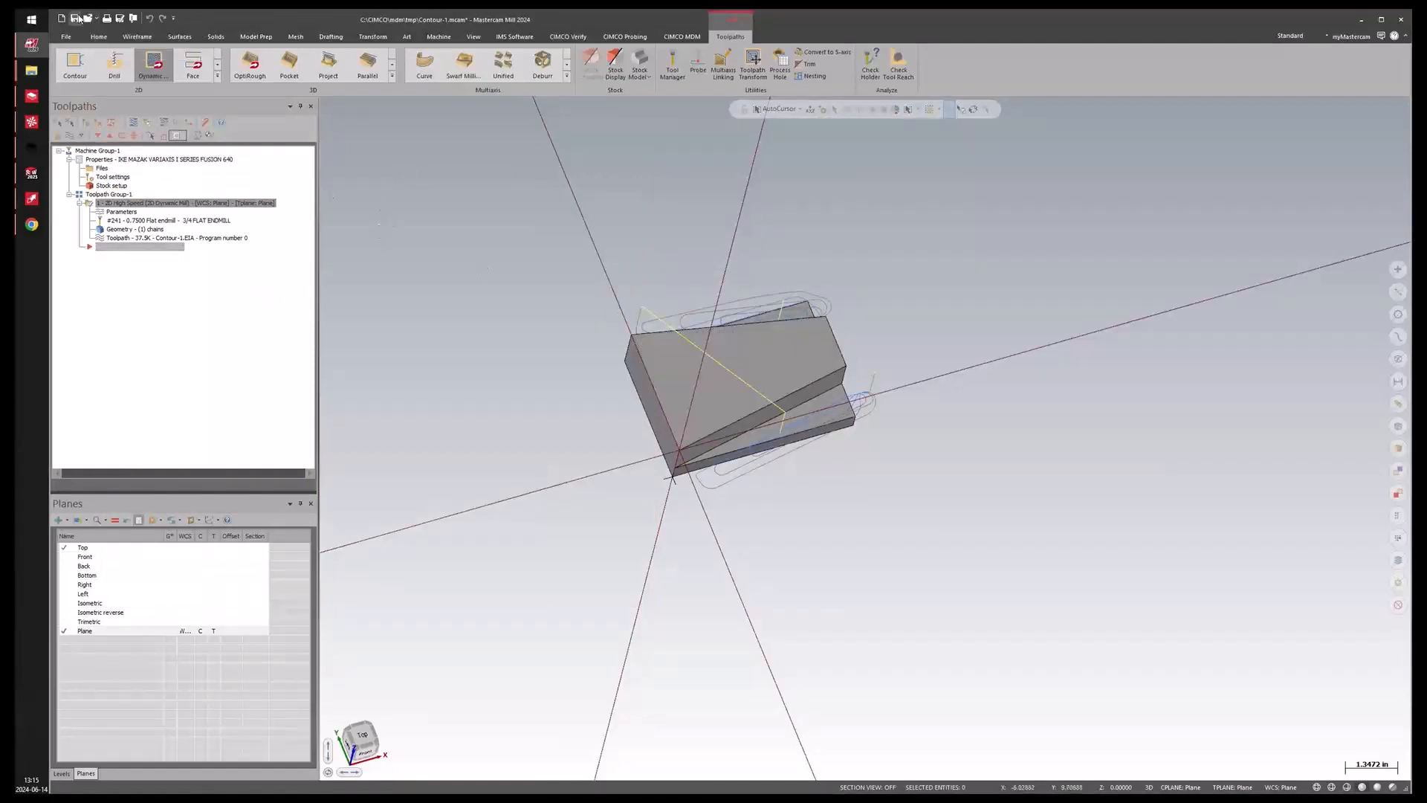
Save the Mastercam file and add it to MDM under operation 10 of Rev A with the Copy File action.
click(77, 18)
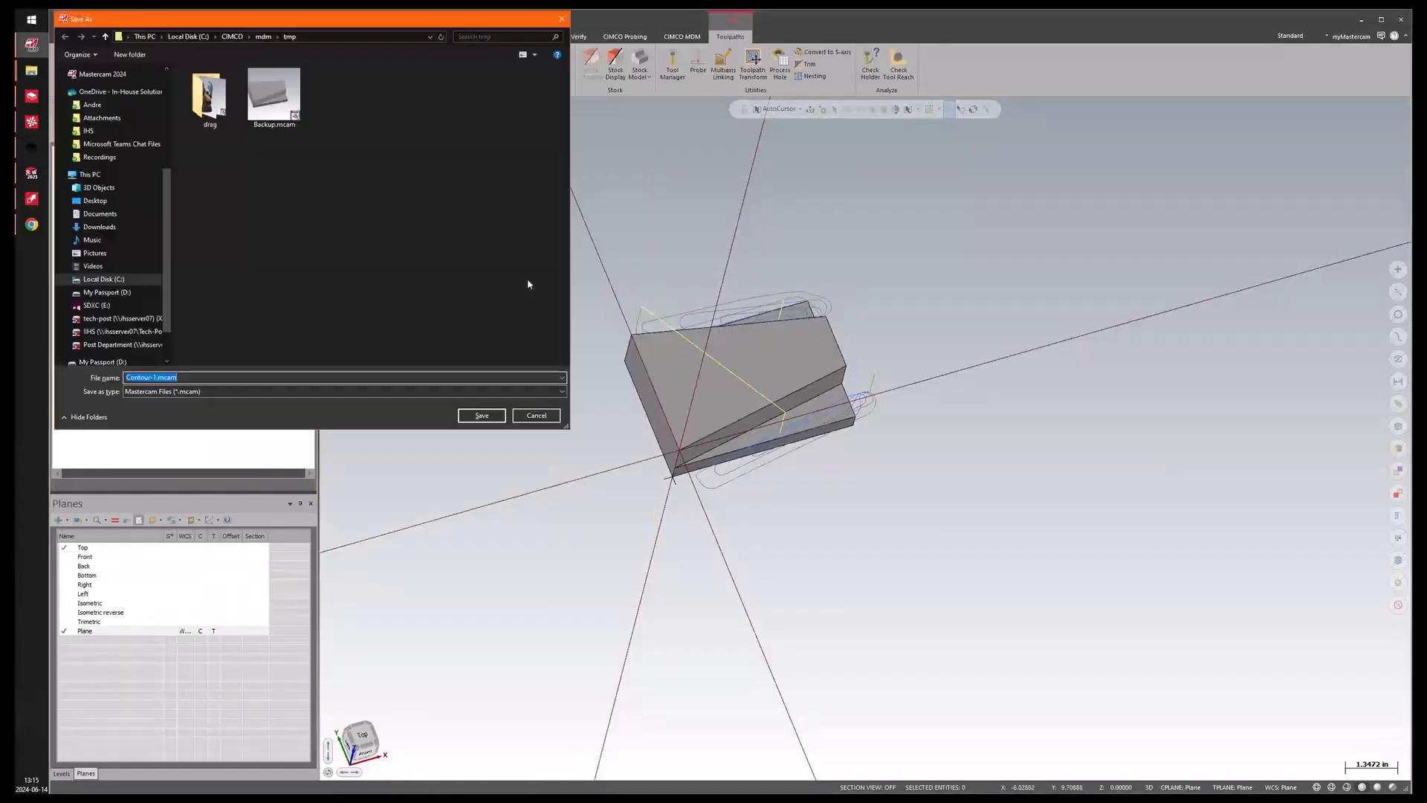
click(484, 421)
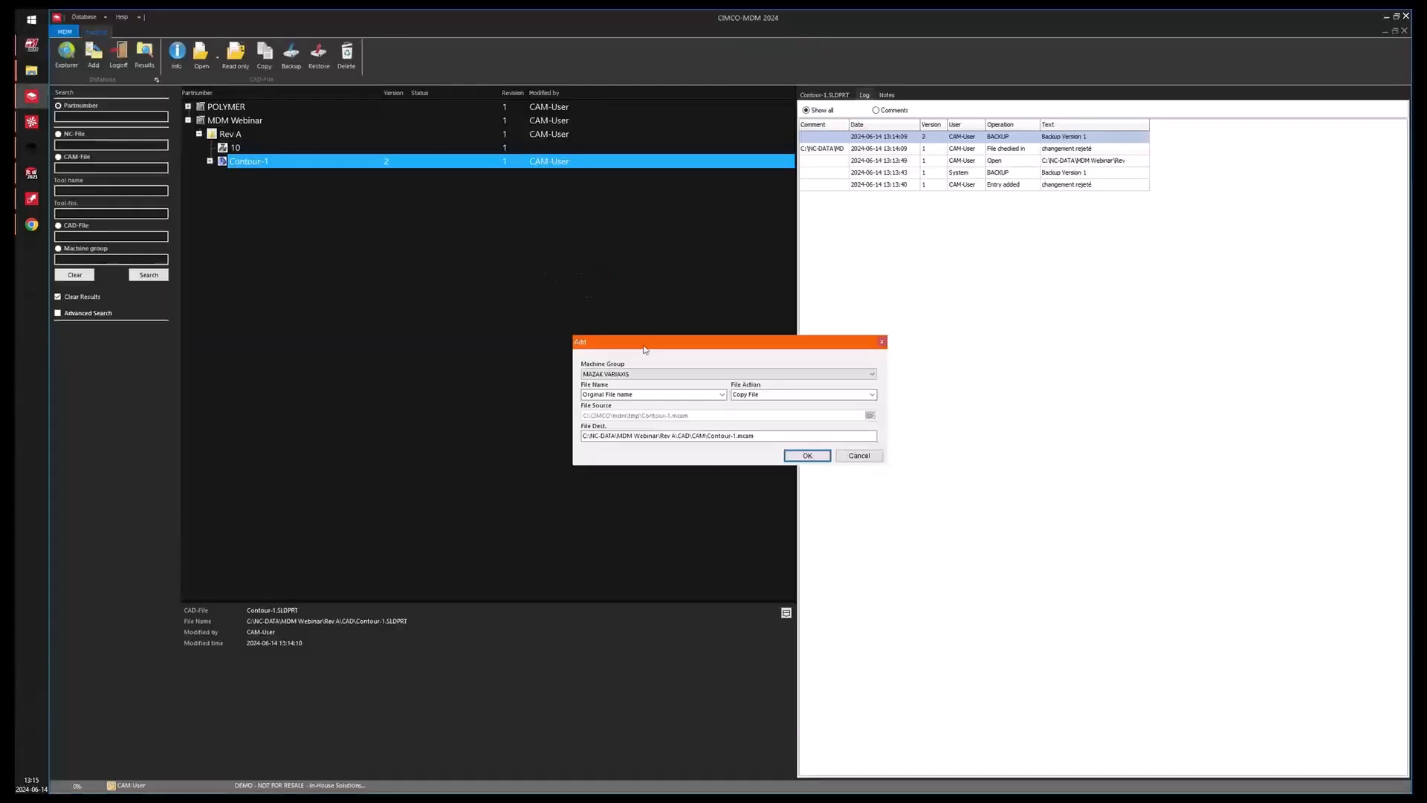
drag(691, 350, 591, 254)
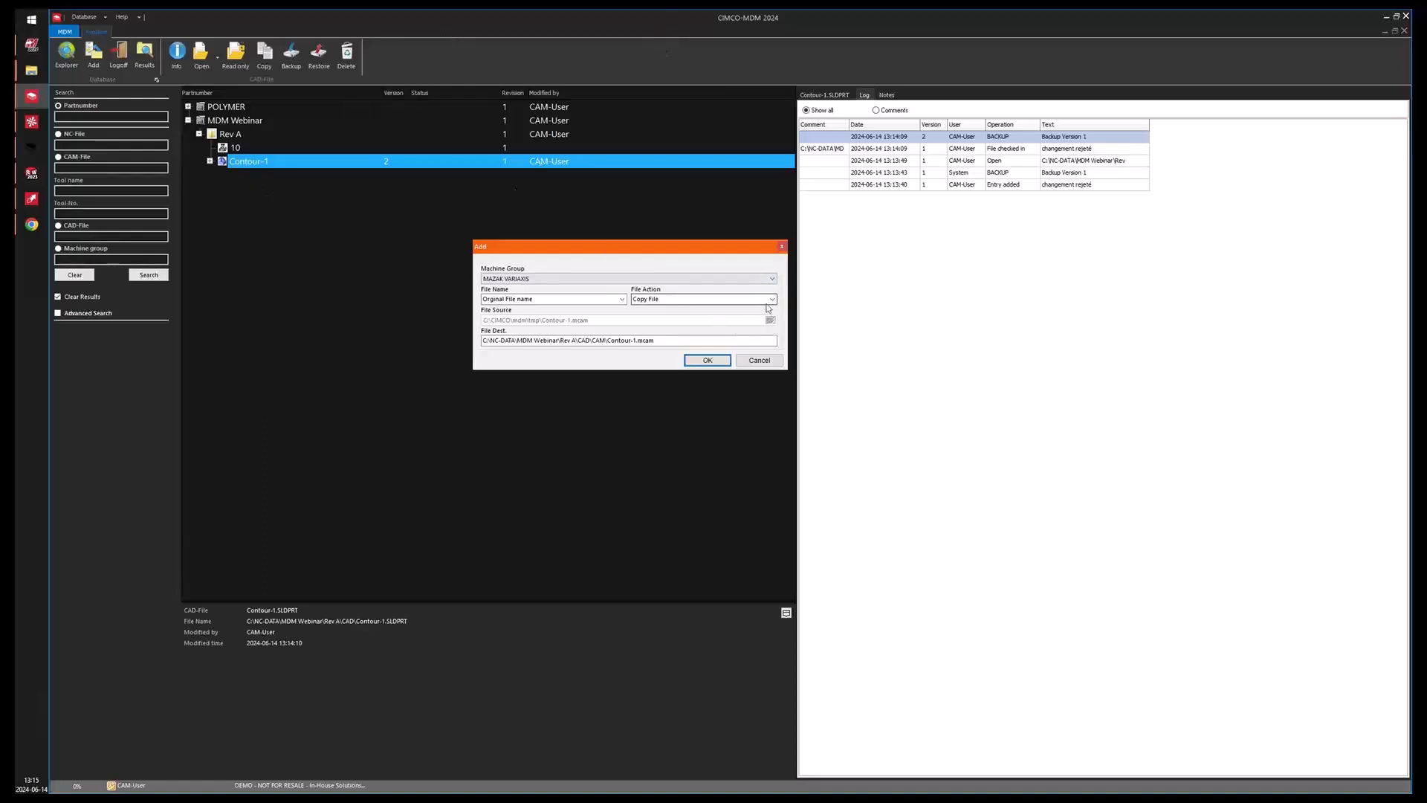
click(230, 148)
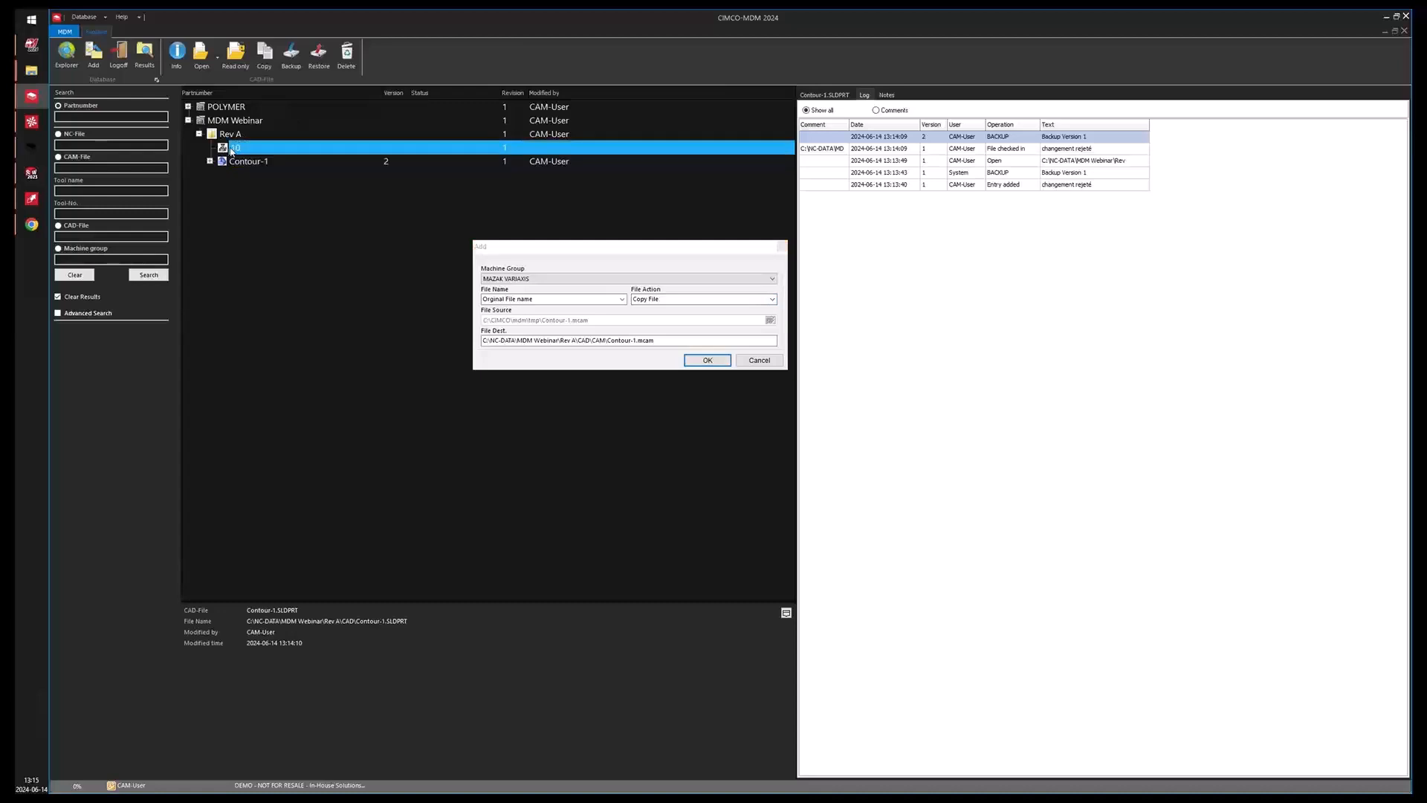
click(773, 299)
click(719, 315)
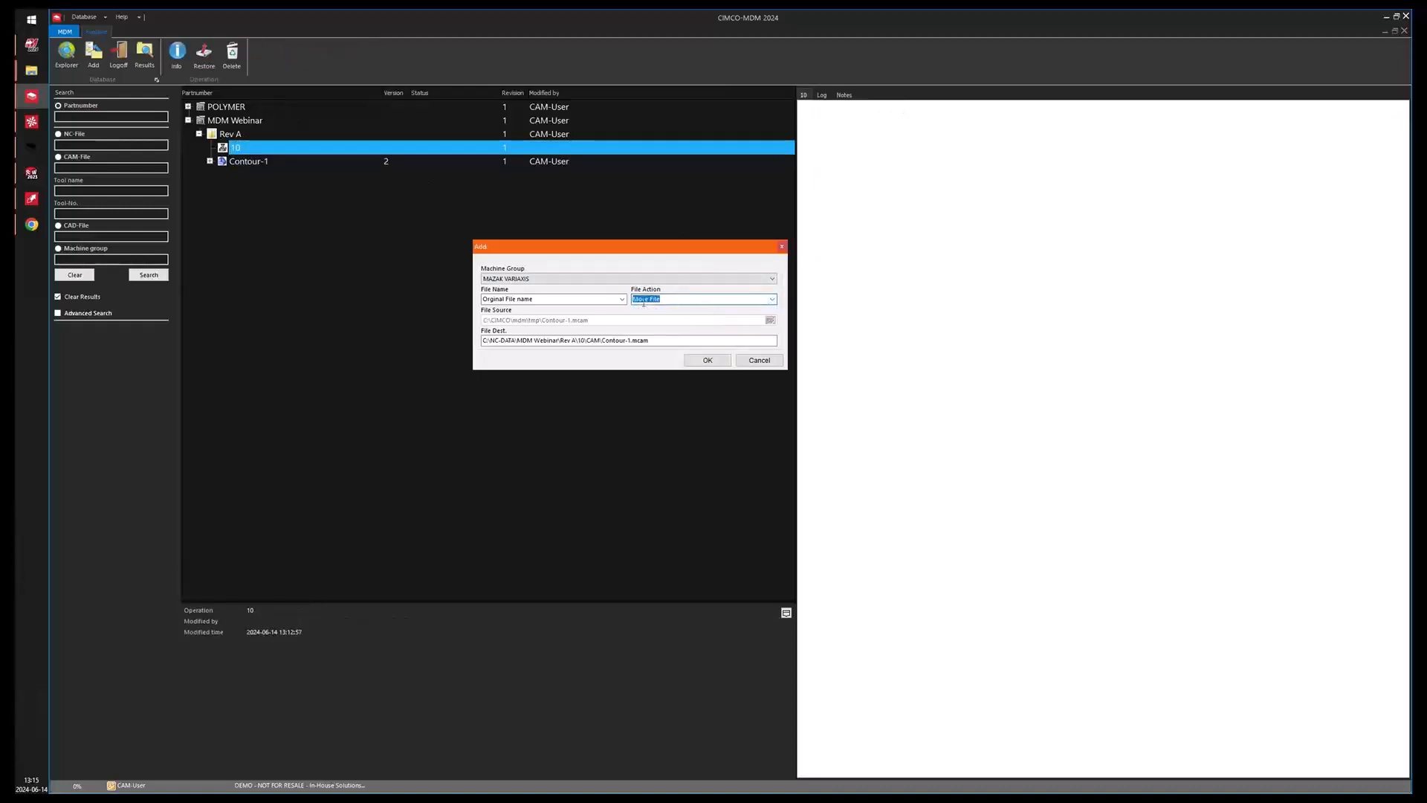
click(706, 360)
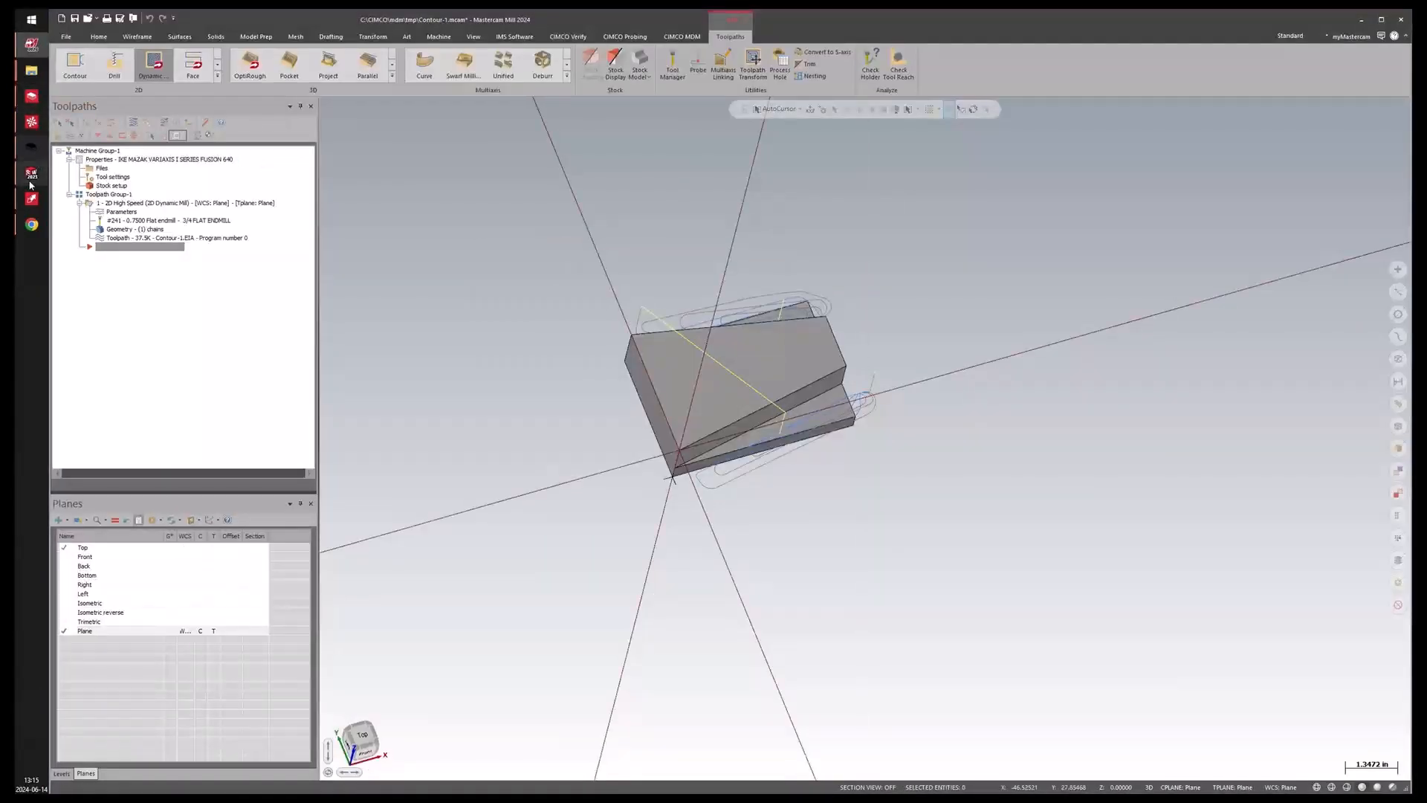
Check the CAM file listed under operation 10 in MDM and open the CIMCO MDM ribbon in Mastercam.
click(33, 100)
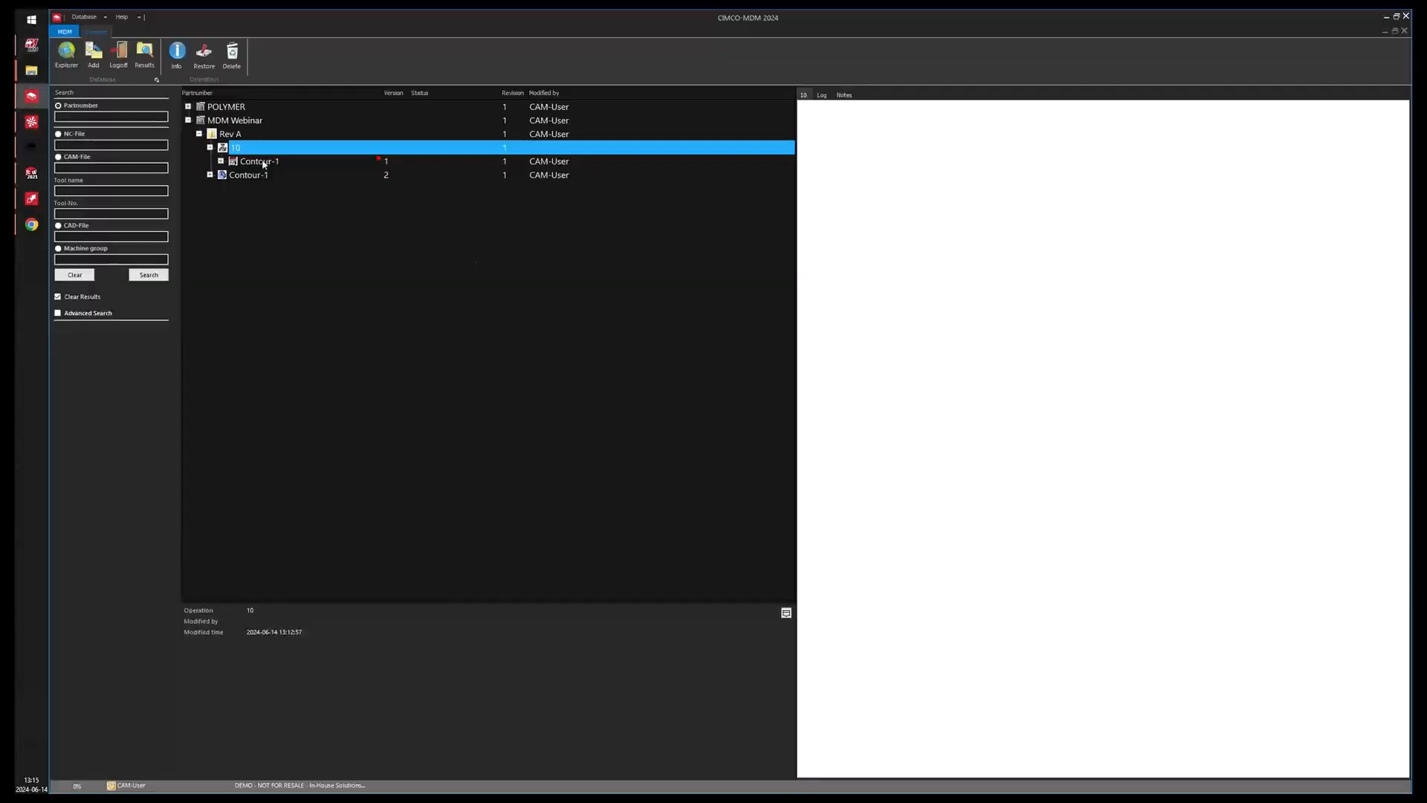
click(264, 163)
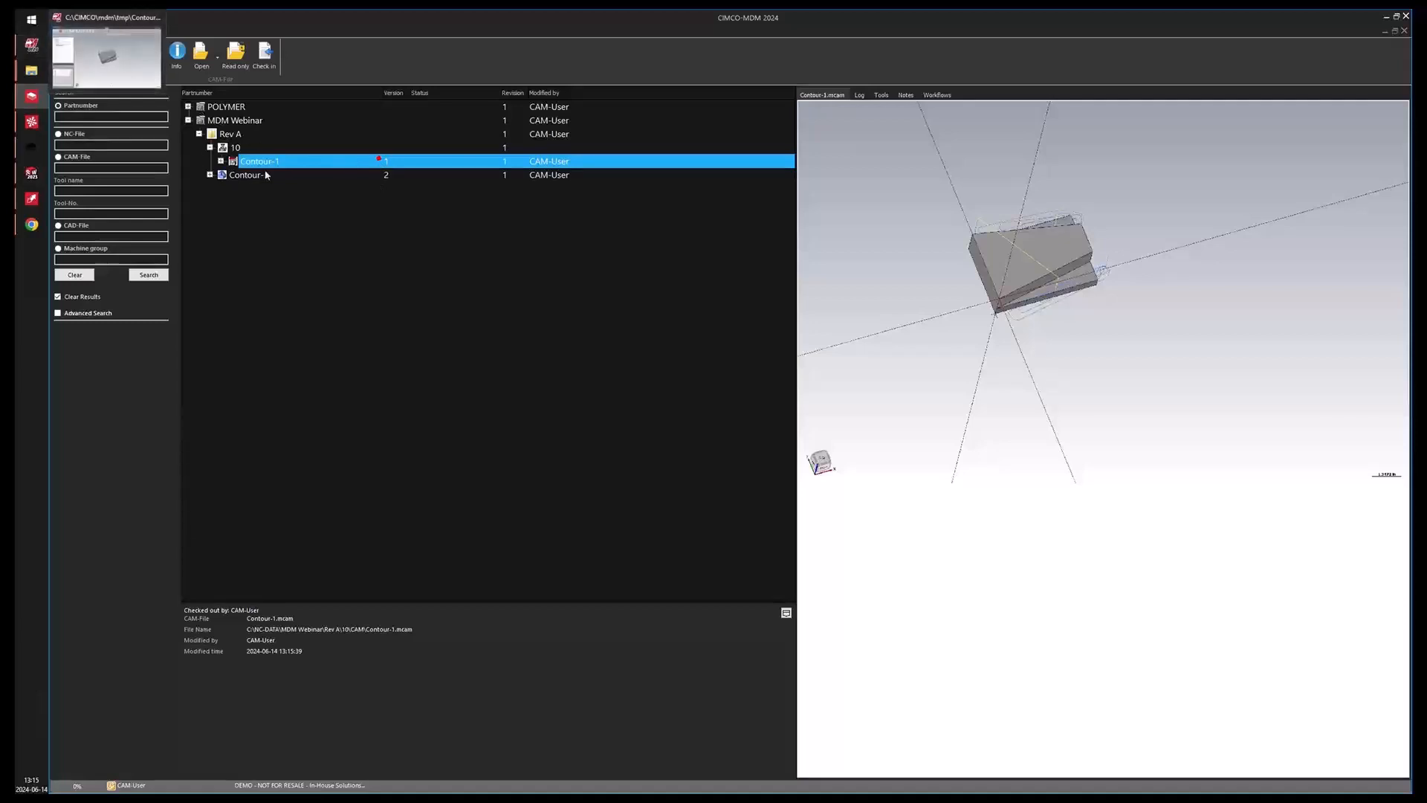
click(37, 54)
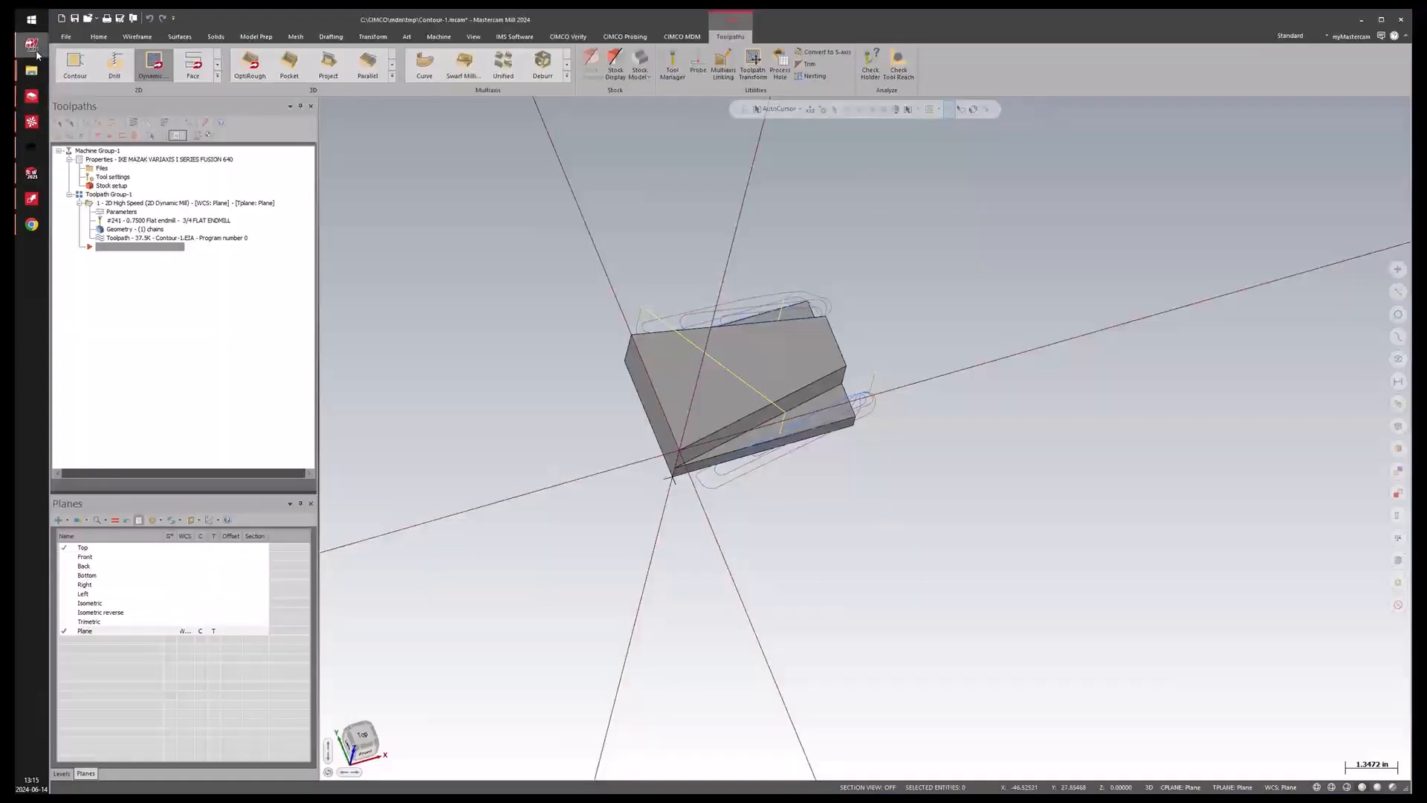
click(682, 36)
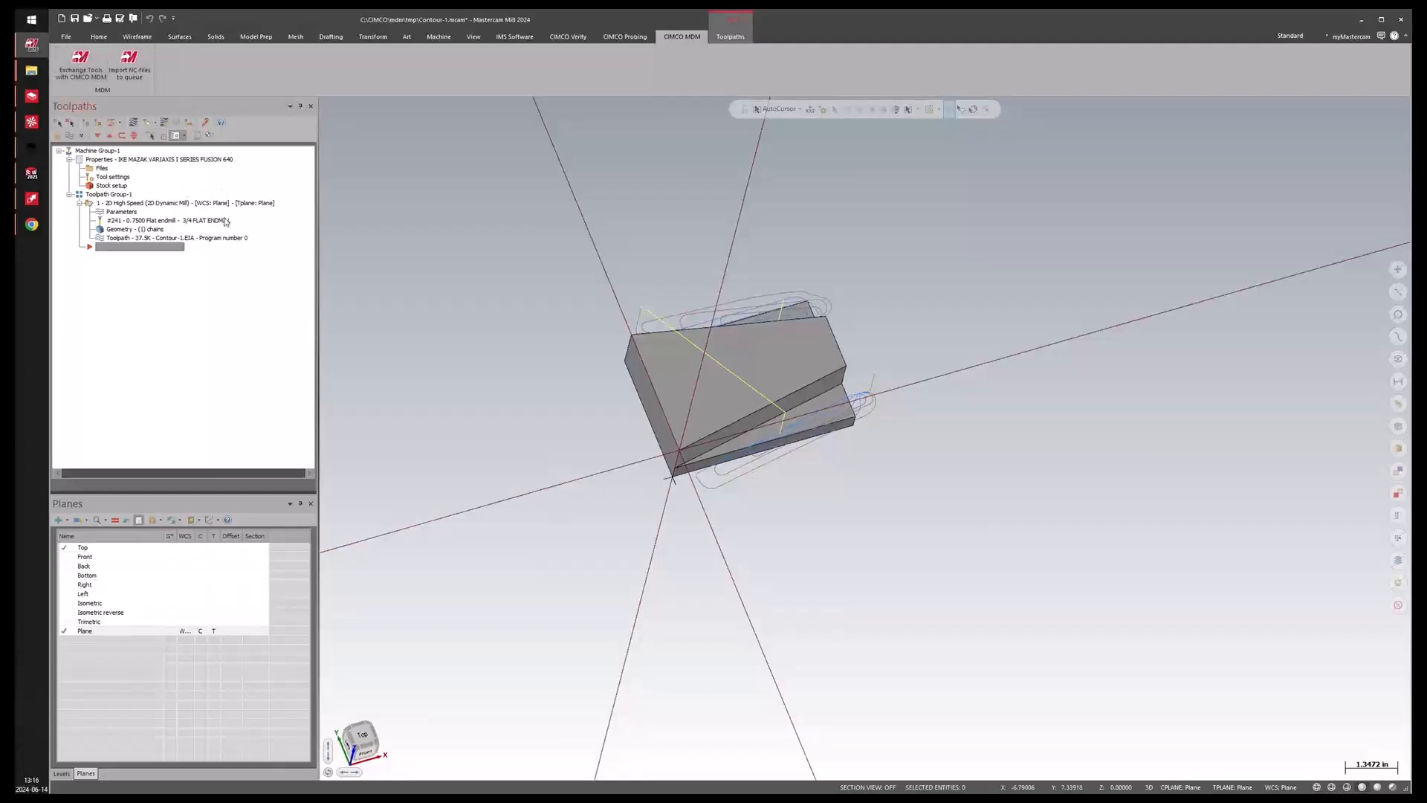
Expand the MAZAK VARIAXIS machine group under operation 10 and review its Tool-List, Operation-List and Setup Sheet.
click(31, 97)
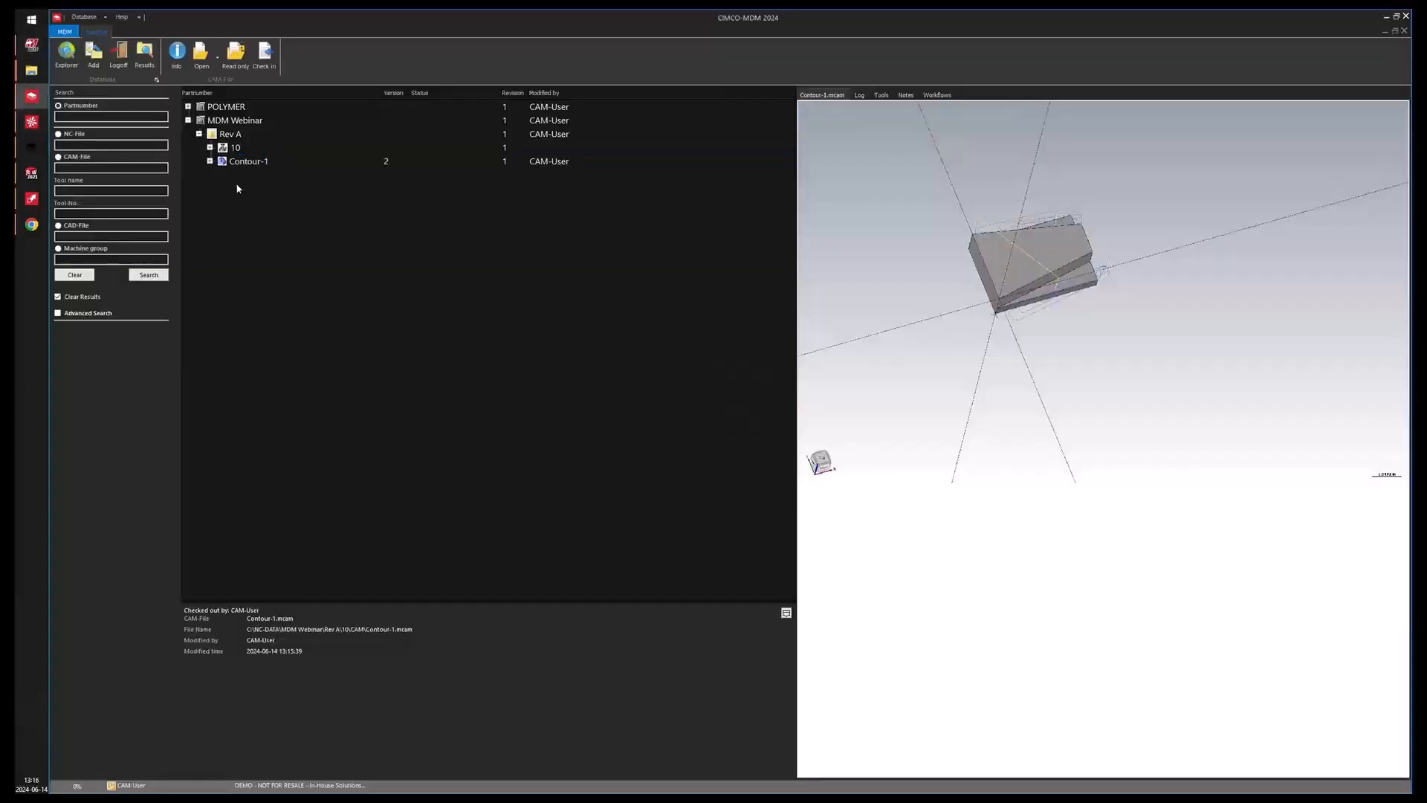
double_click(223, 150)
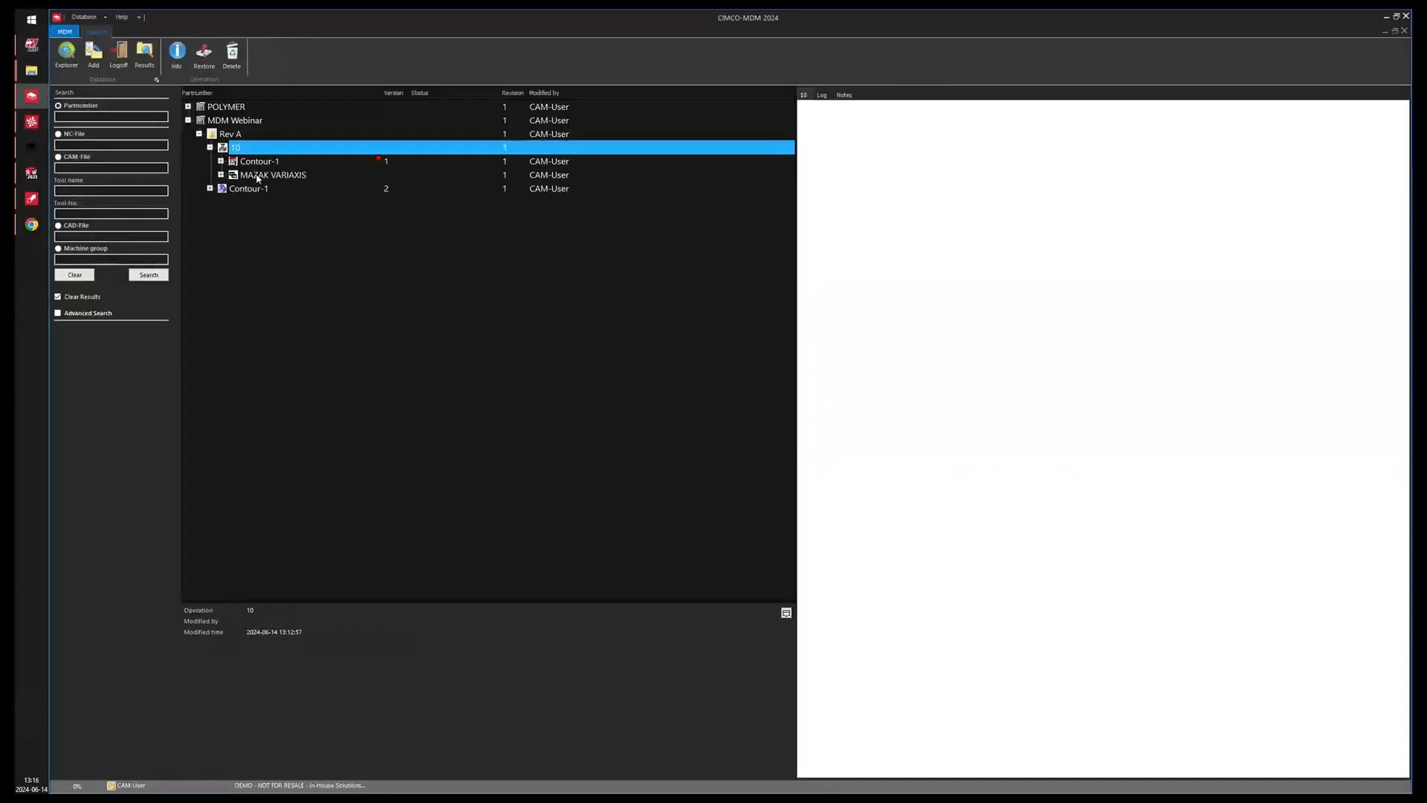
click(258, 176)
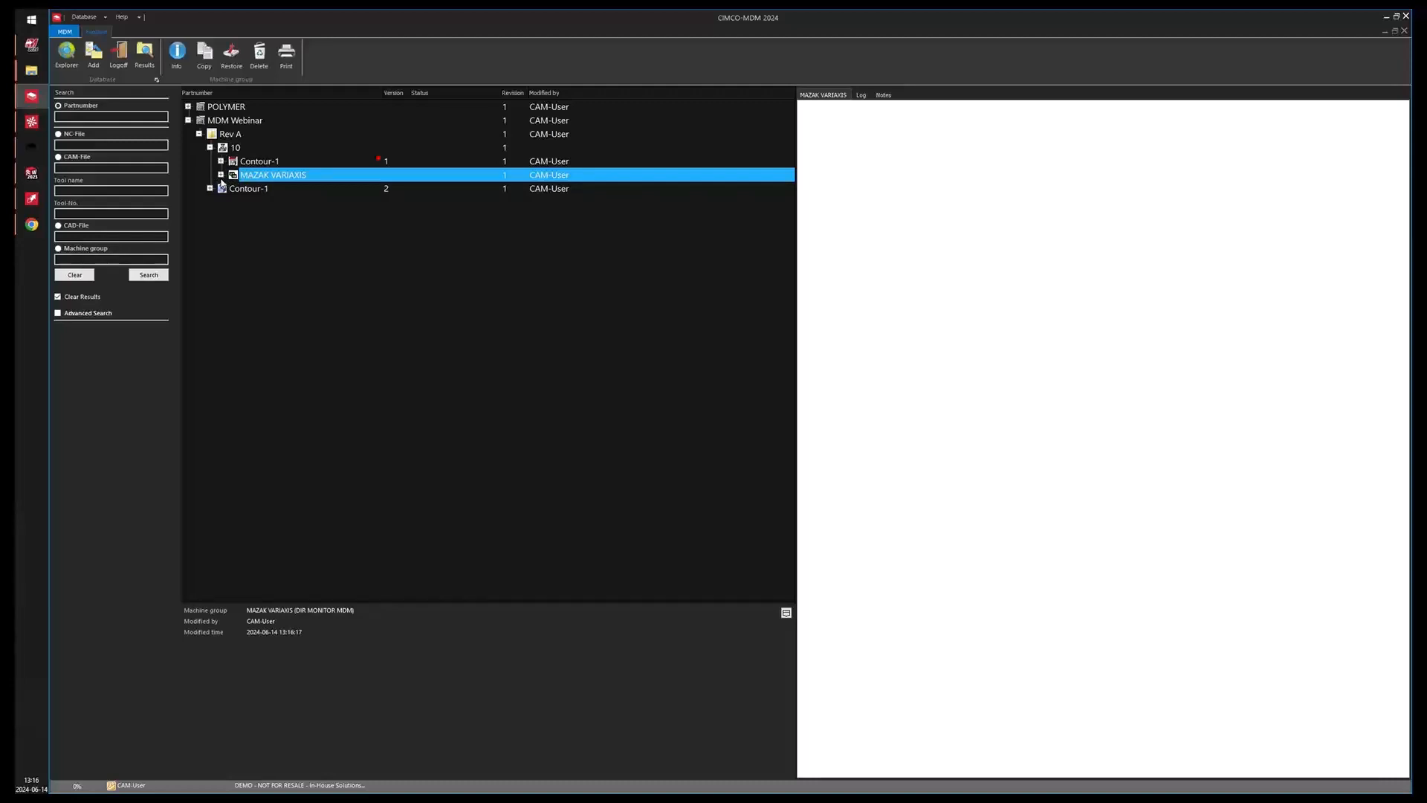
click(221, 176)
click(260, 191)
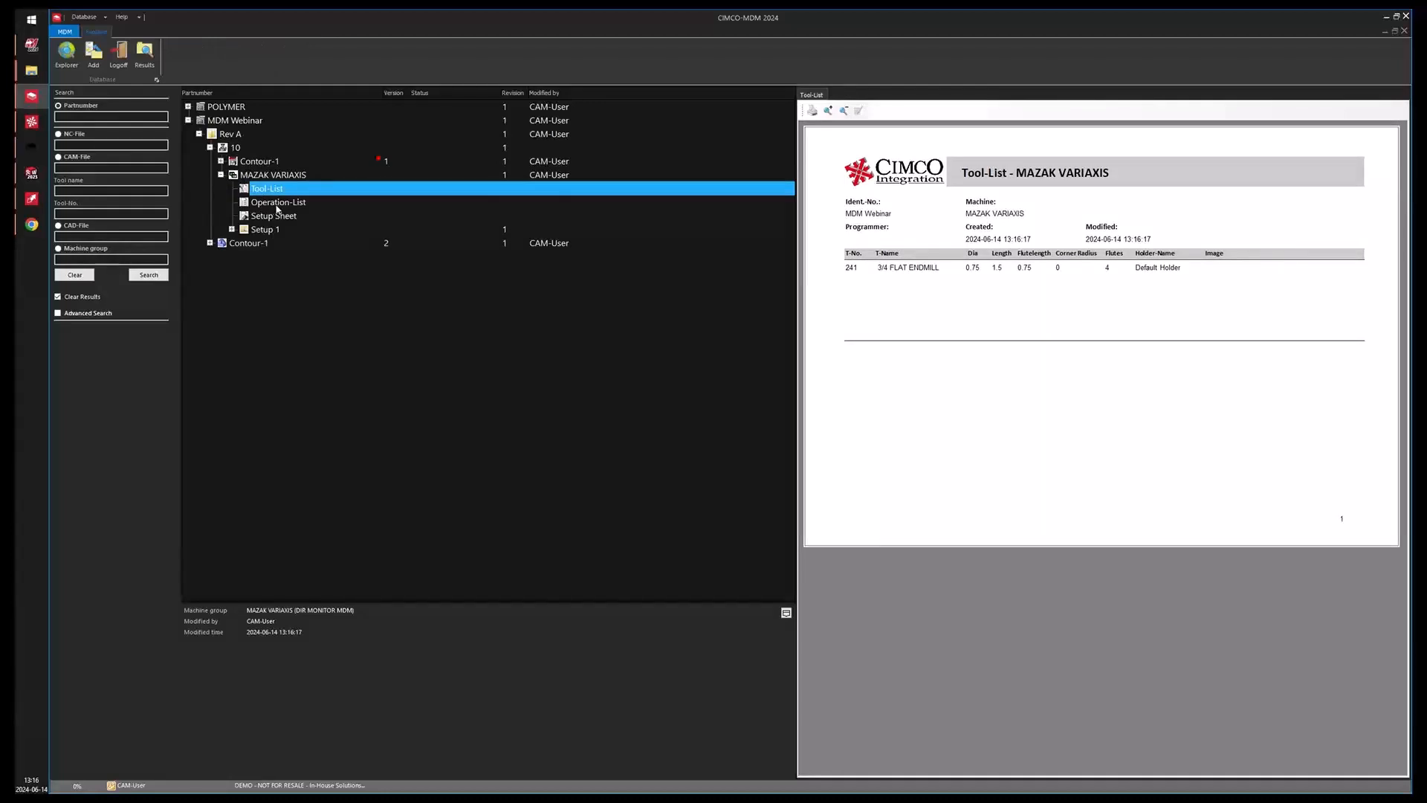
click(276, 205)
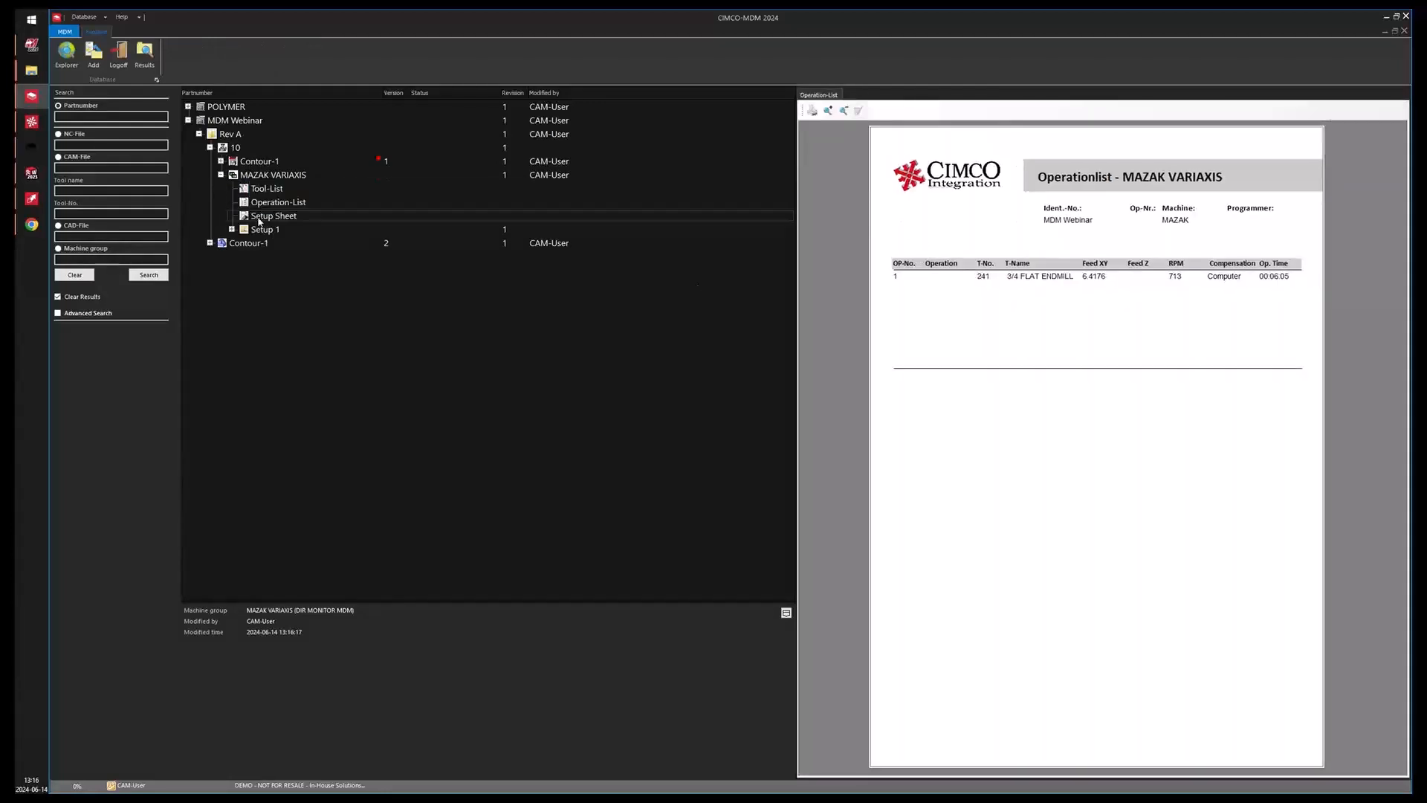
click(260, 217)
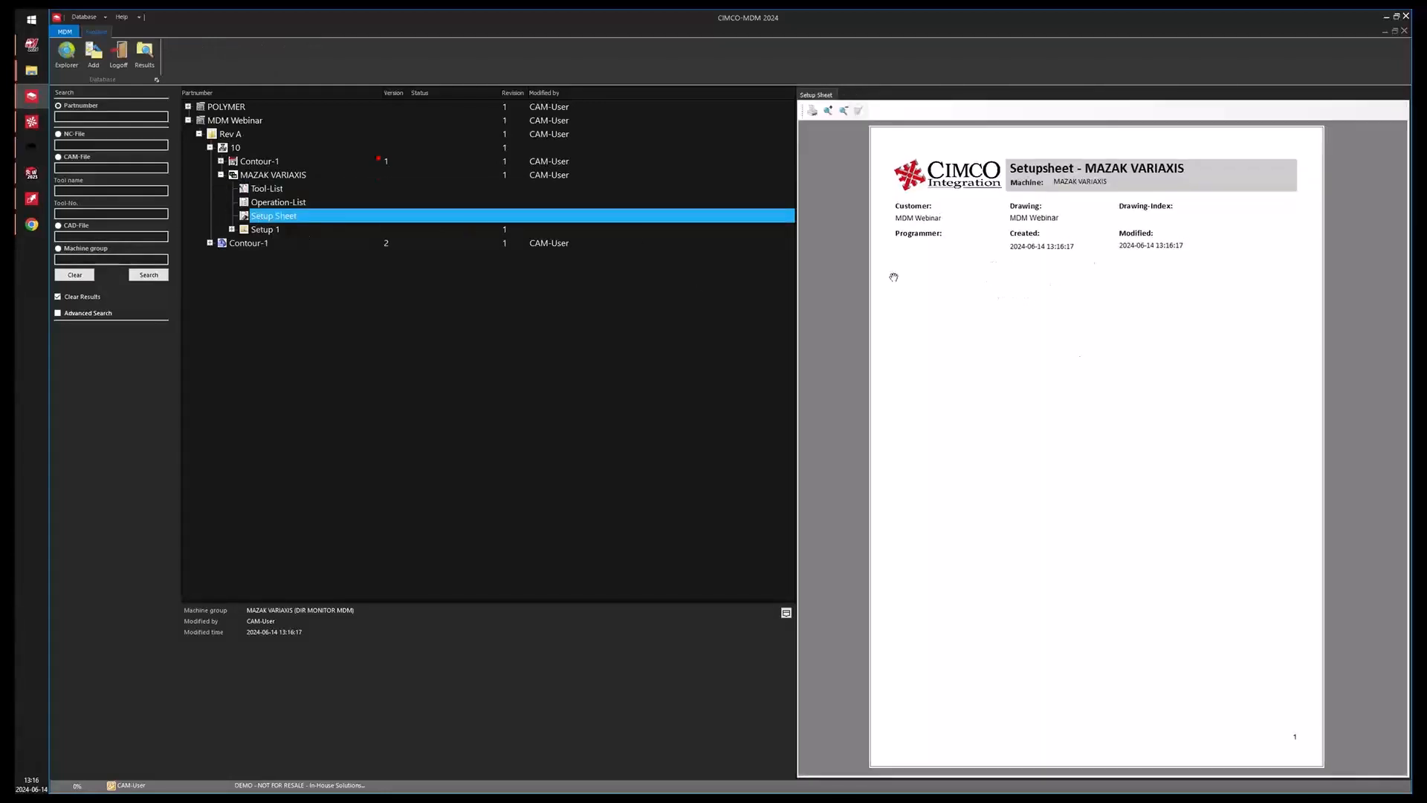
Capture screenshots of the Mastercam part from several view orientations into Setup 1.
right_click(255, 232)
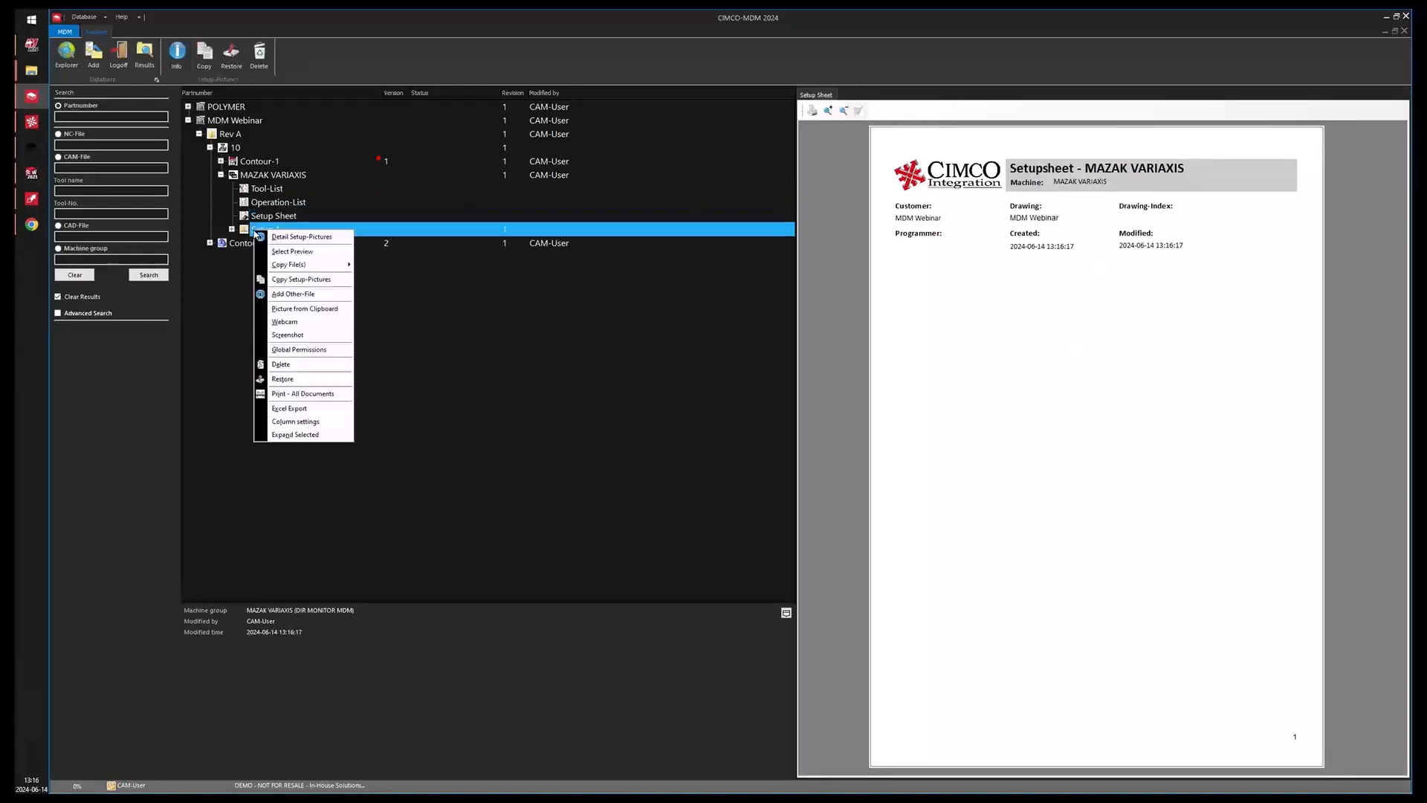
click(287, 336)
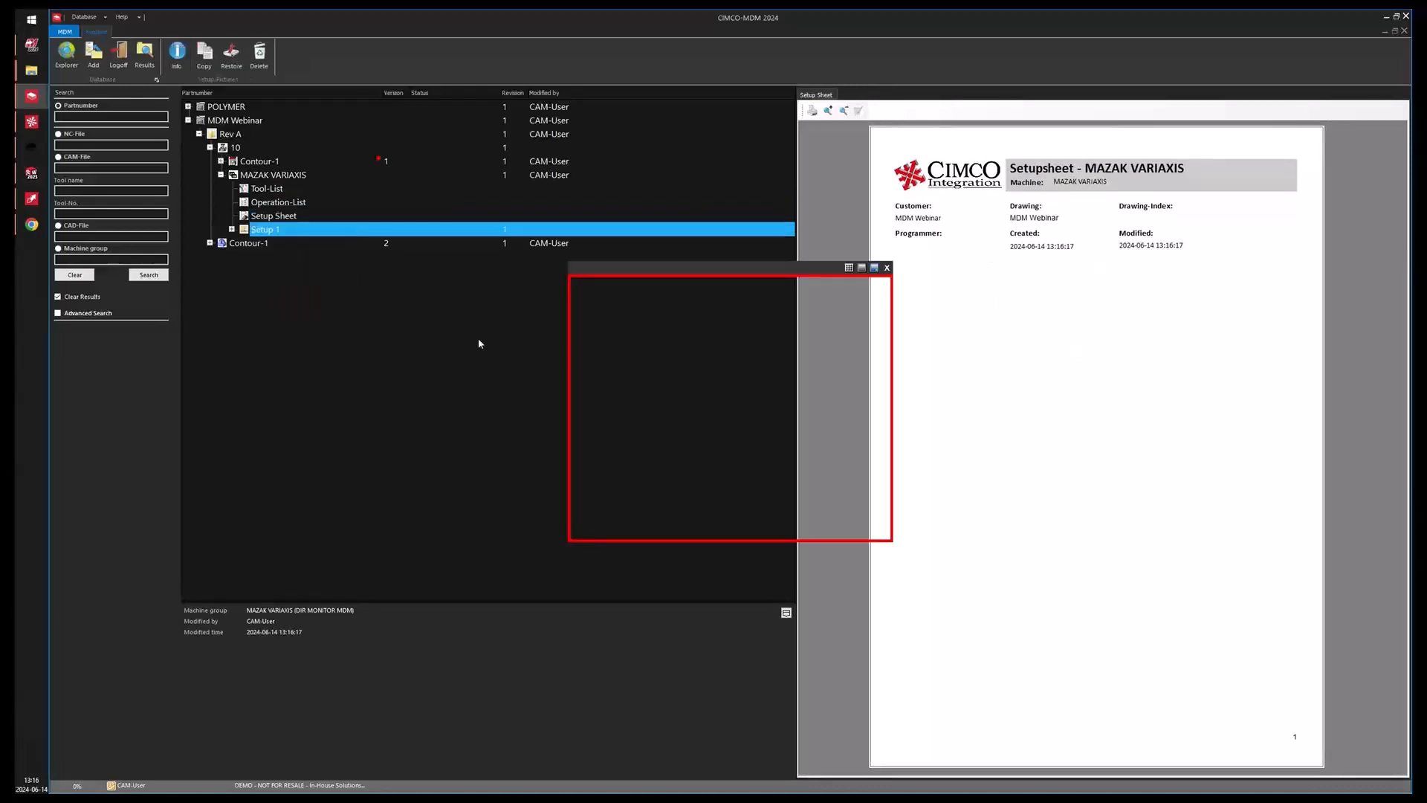
click(1387, 17)
drag(839, 310, 853, 283)
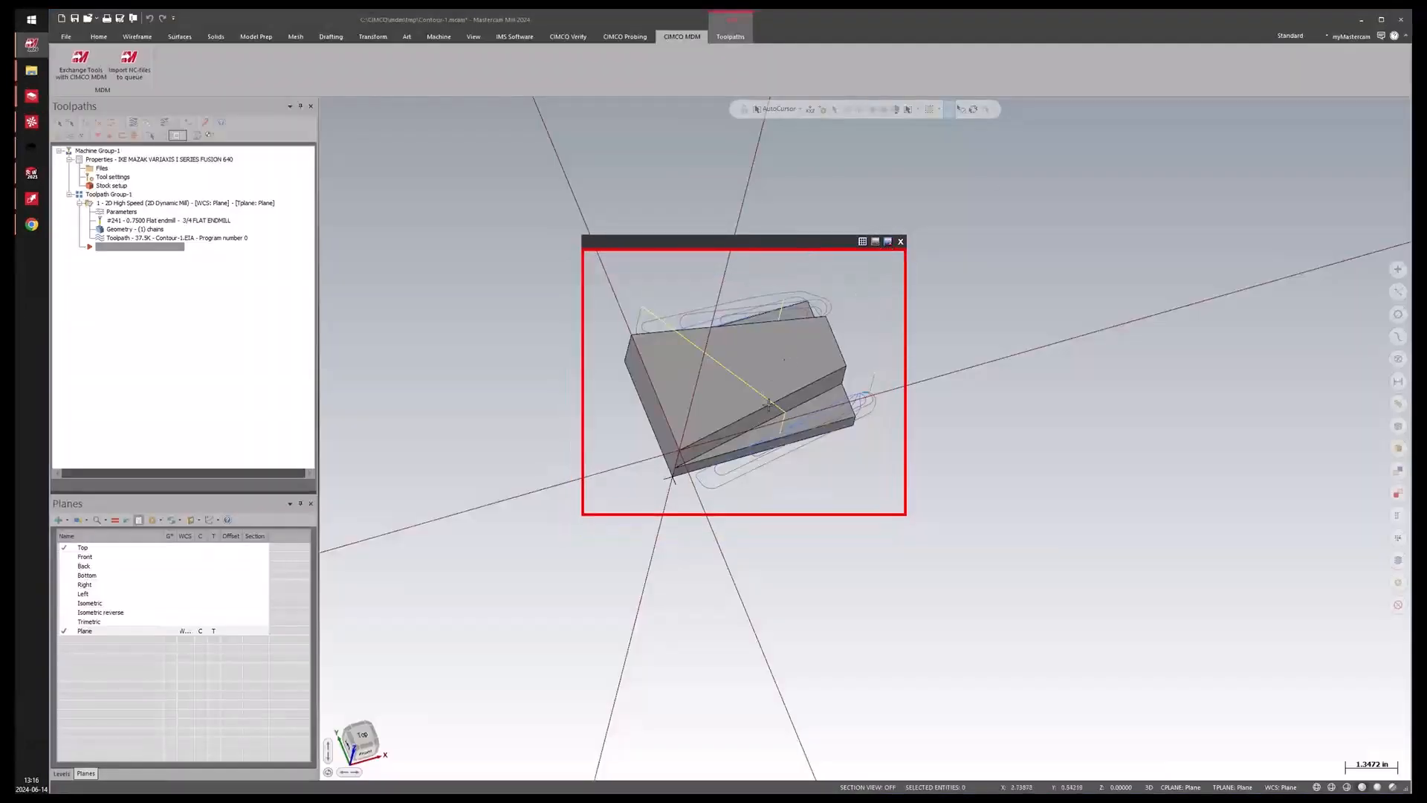
middle_drag(765, 419, 902, 239)
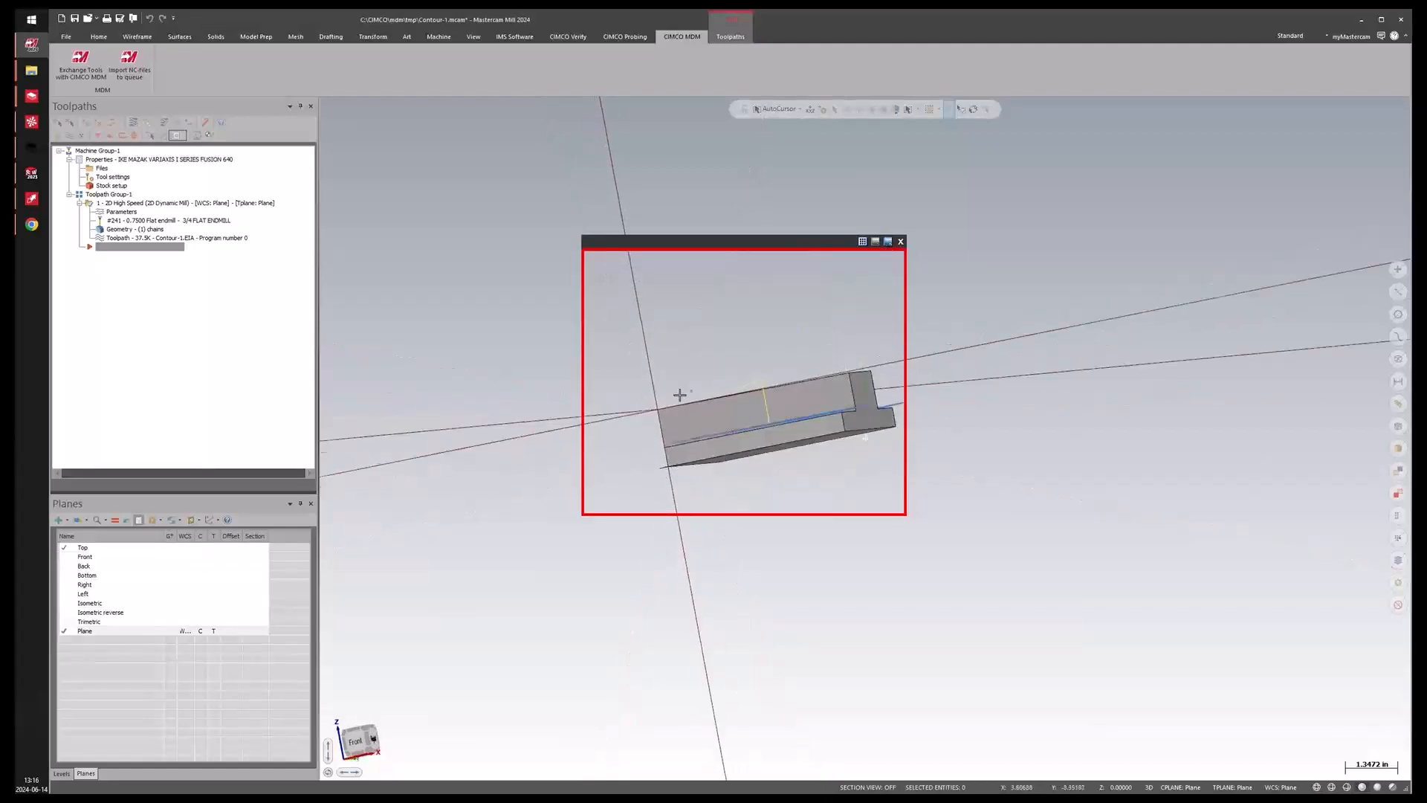
middle_drag(679, 395, 714, 418)
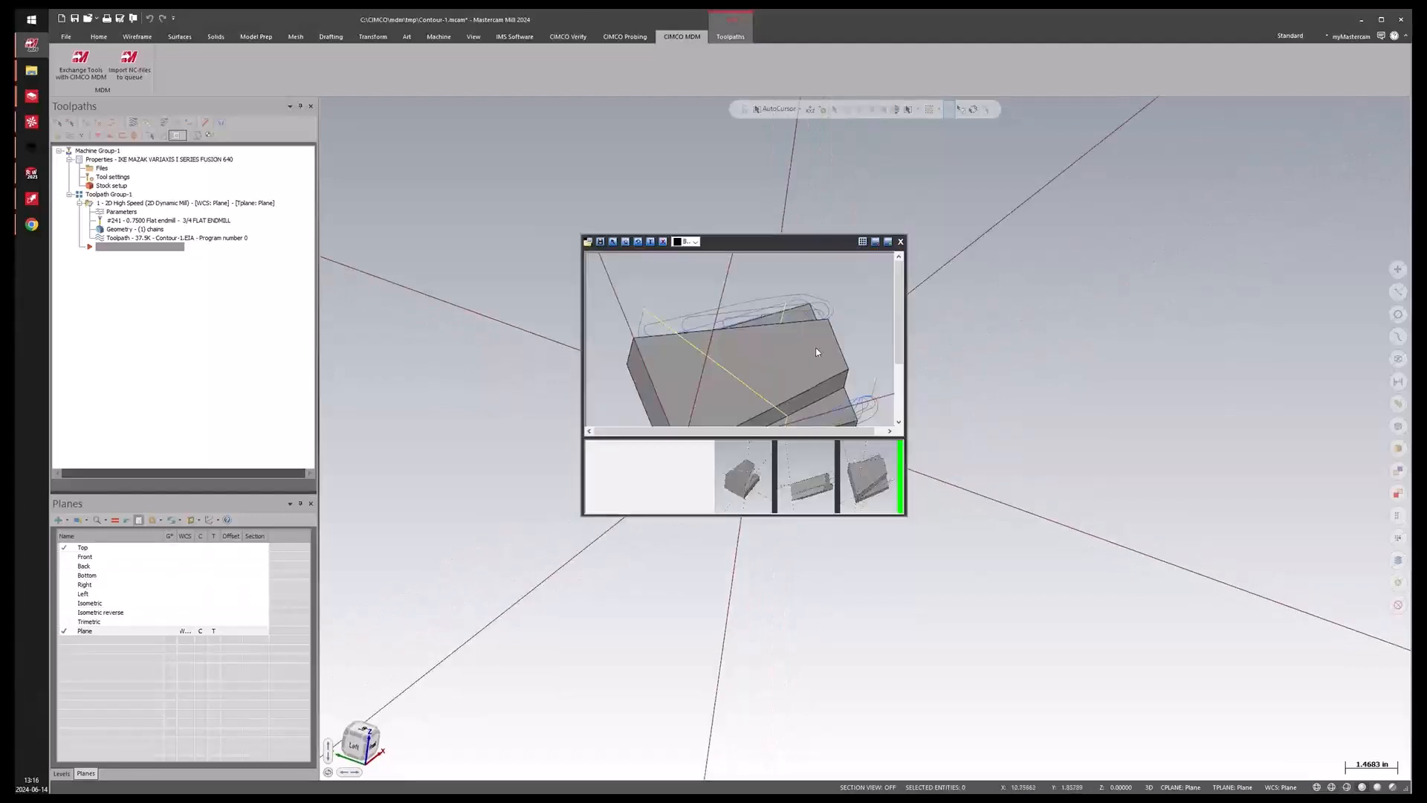
Enlarge the screenshot editor, select the isometric capture and add an "Origin" text label below the part.
click(861, 239)
drag(907, 516, 1070, 516)
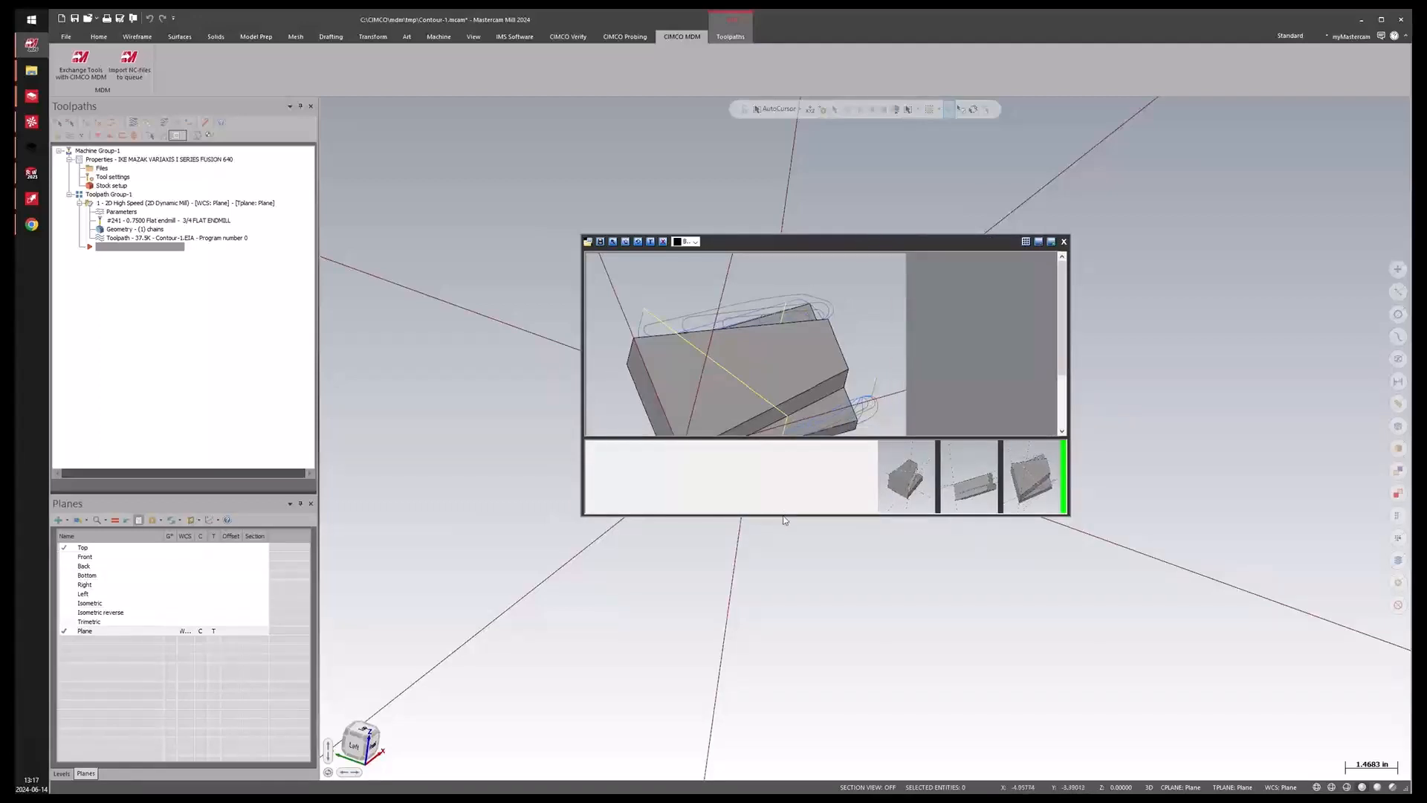
drag(786, 519, 789, 608)
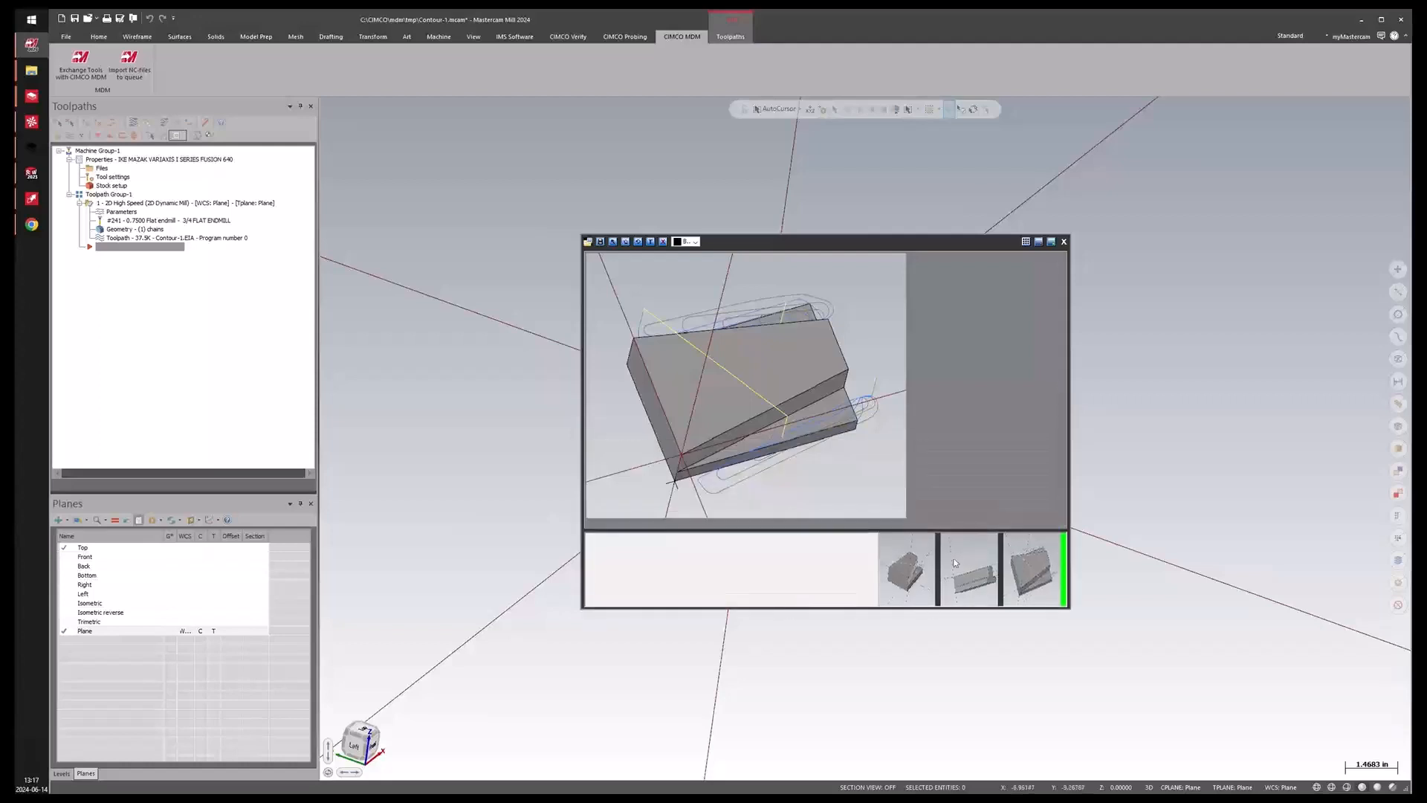
click(904, 561)
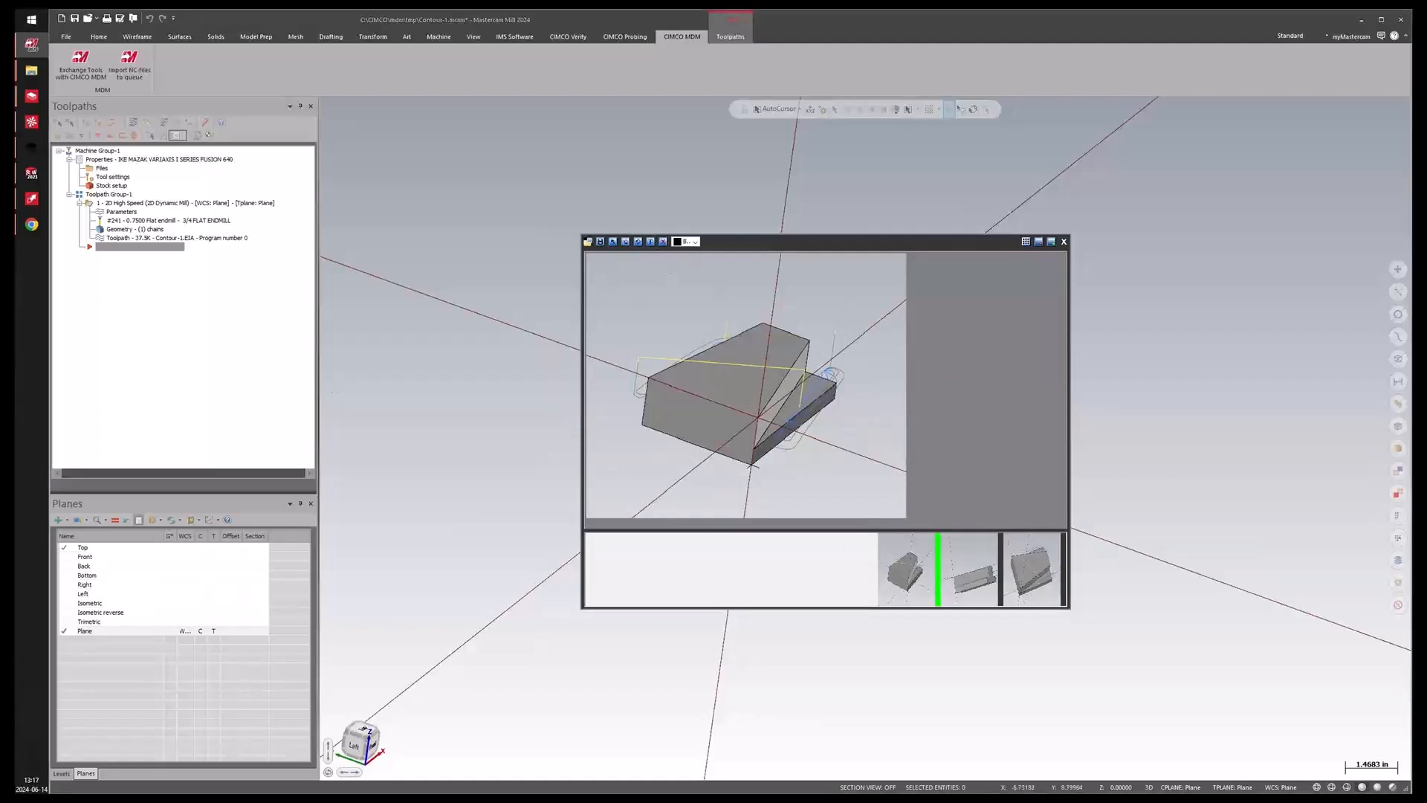
click(670, 274)
drag(604, 333, 771, 287)
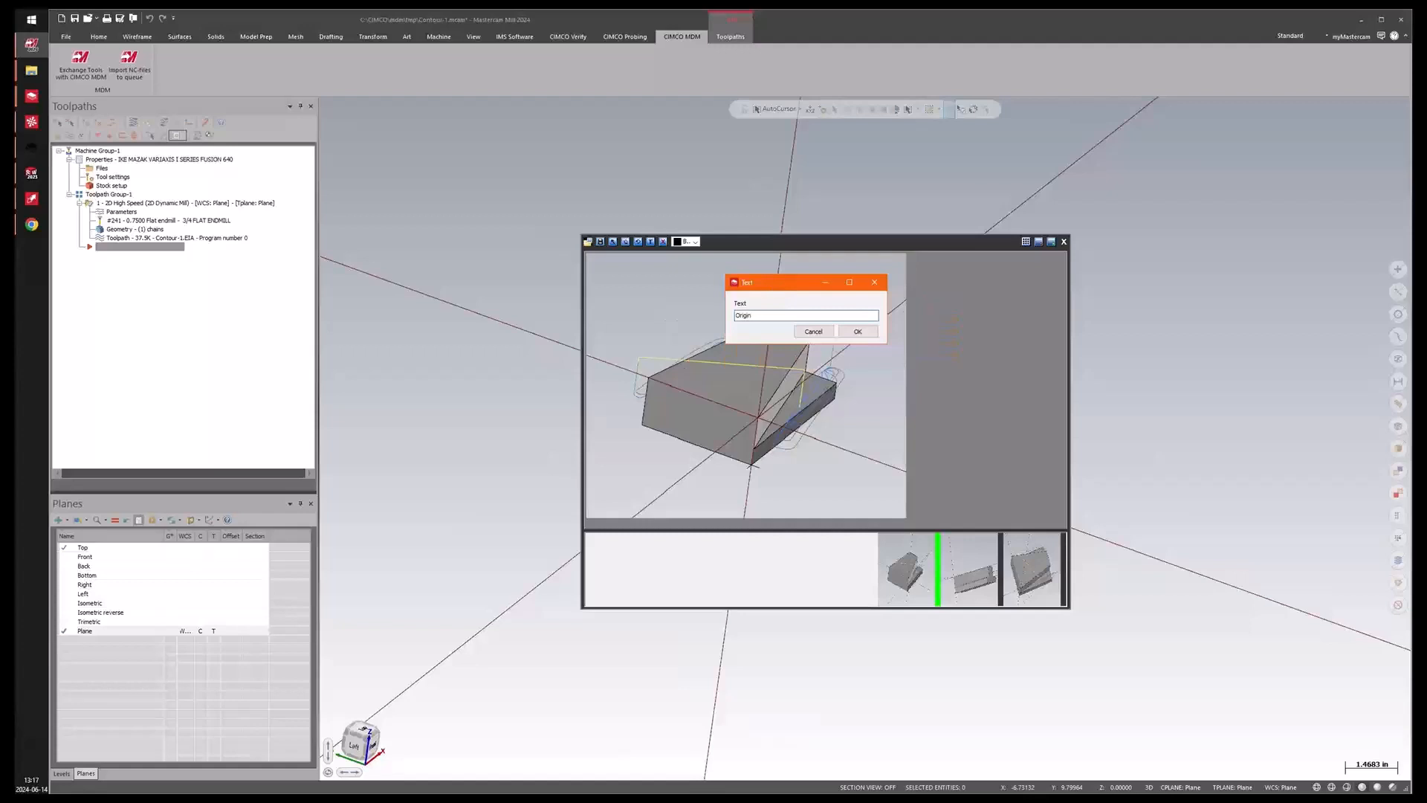
click(861, 337)
click(636, 468)
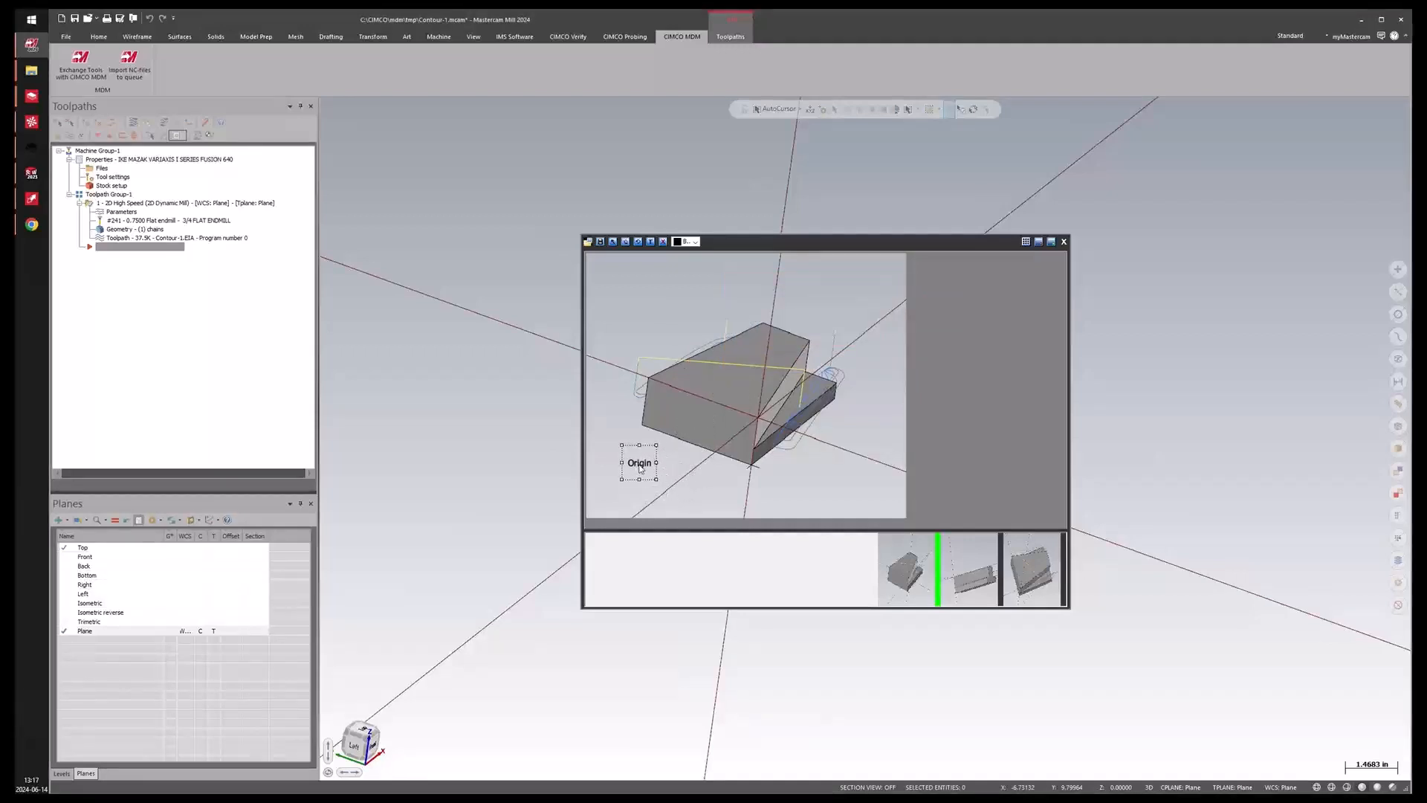
Draw an arrow from the Origin label to the part's corner and save the annotated screenshots.
click(612, 242)
drag(721, 435, 659, 462)
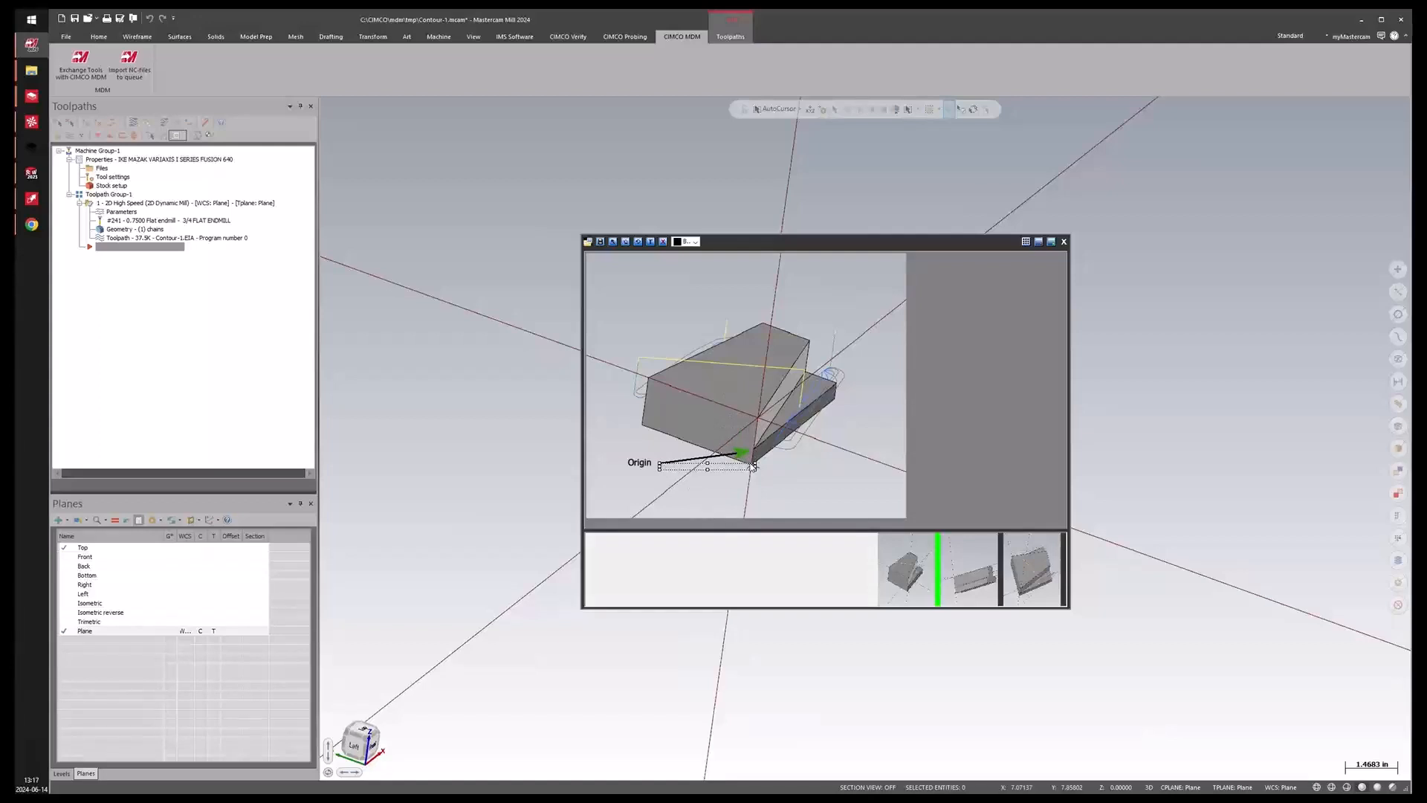
drag(756, 465, 752, 433)
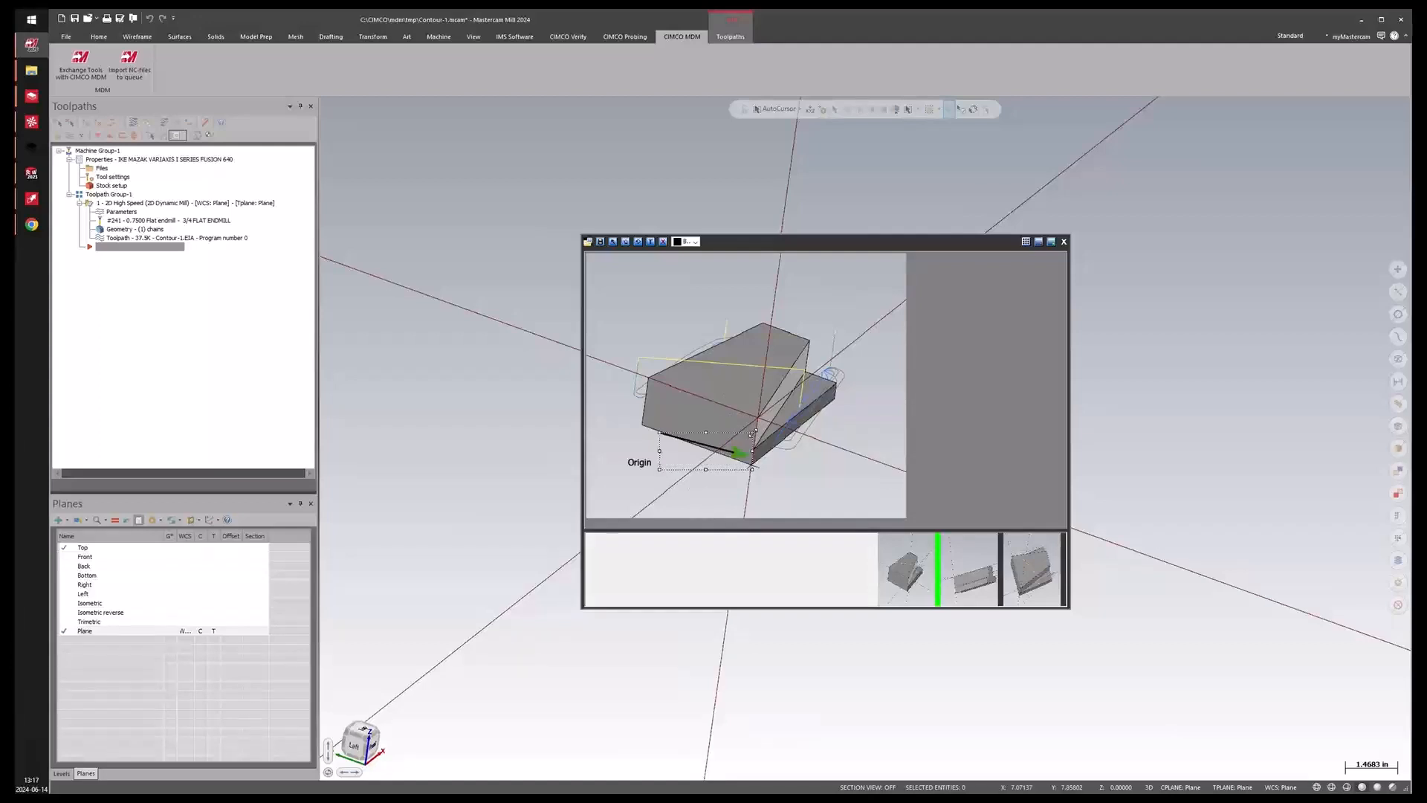
click(637, 241)
click(638, 242)
drag(743, 436, 747, 414)
drag(664, 448, 665, 460)
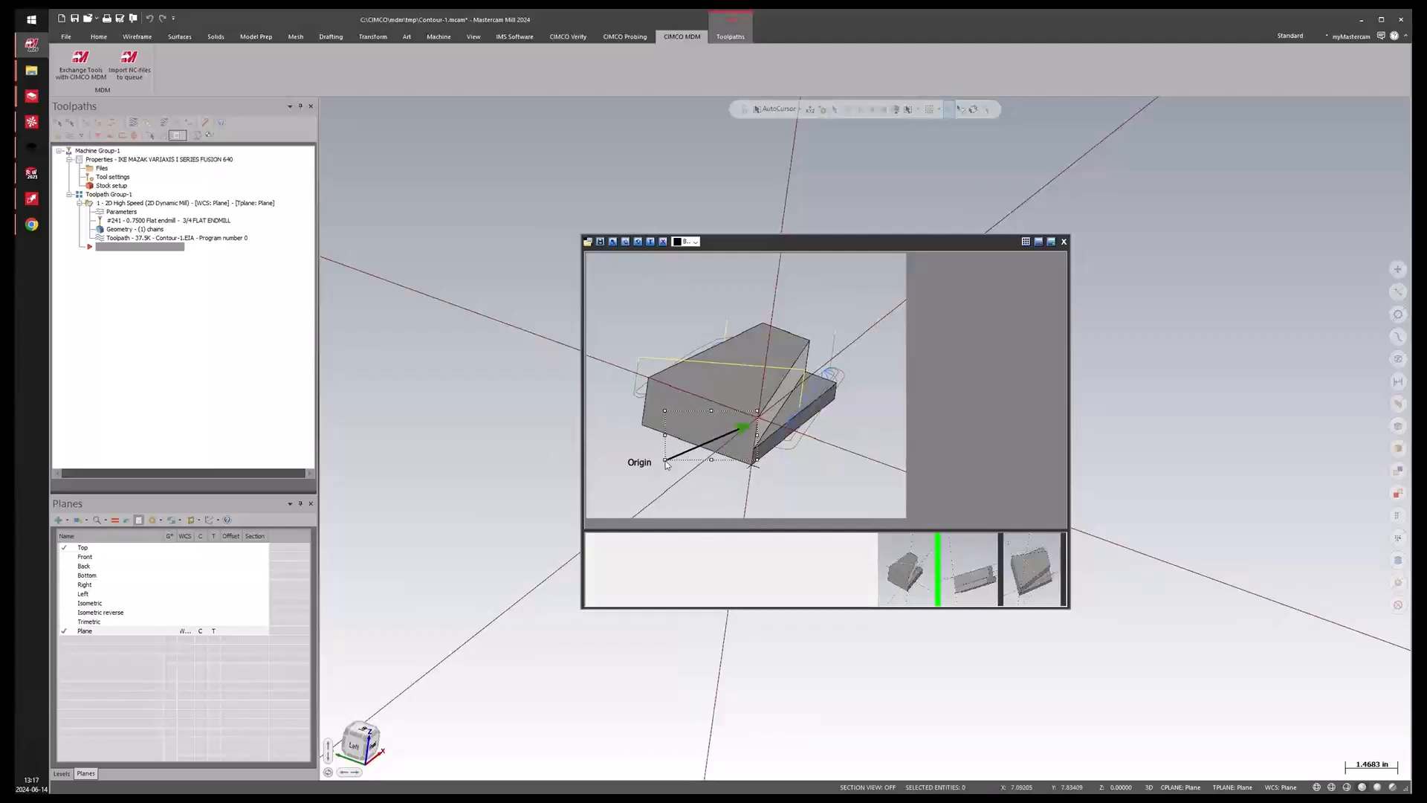
click(600, 242)
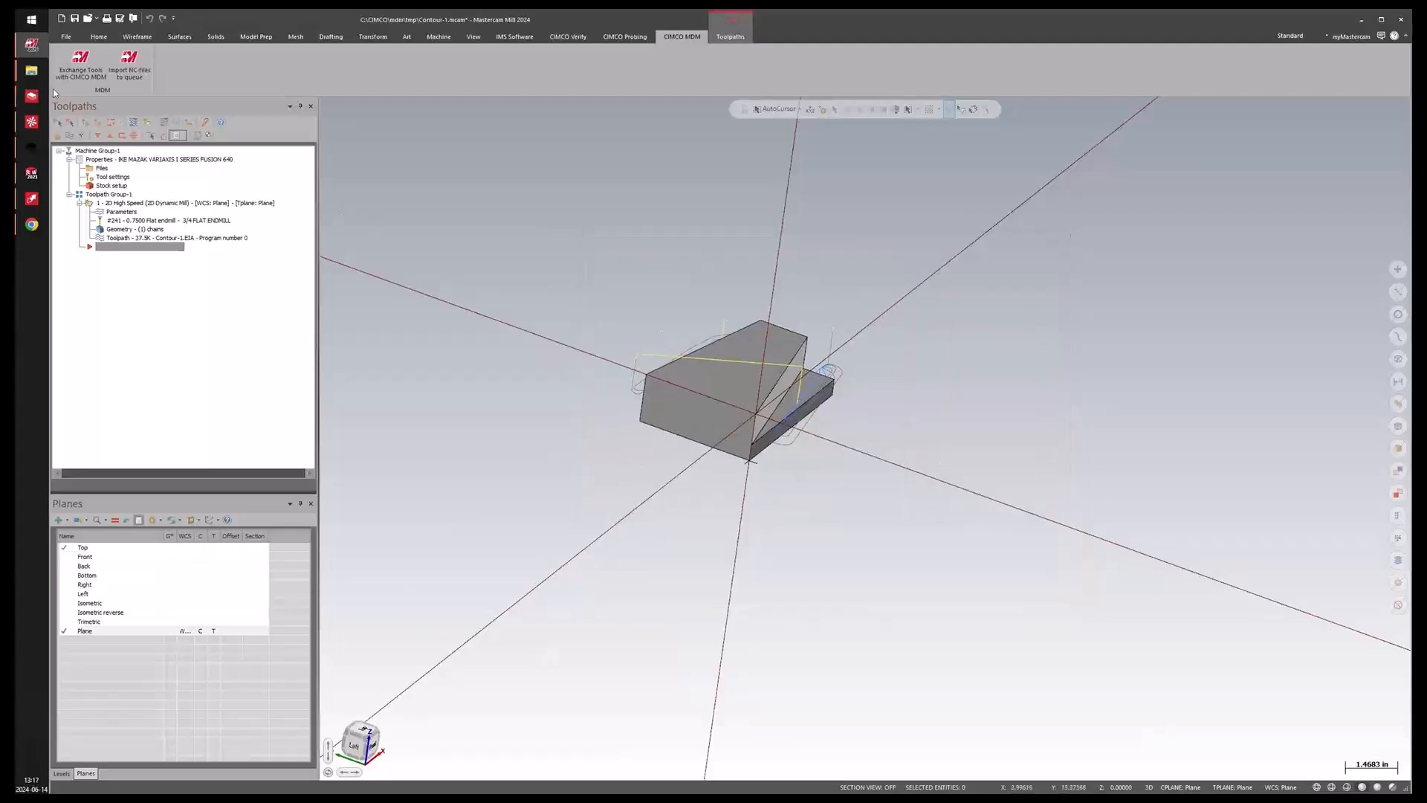
Review the captured pictures on the Setup Sheet and expand Setup 1 to list its image files.
click(31, 96)
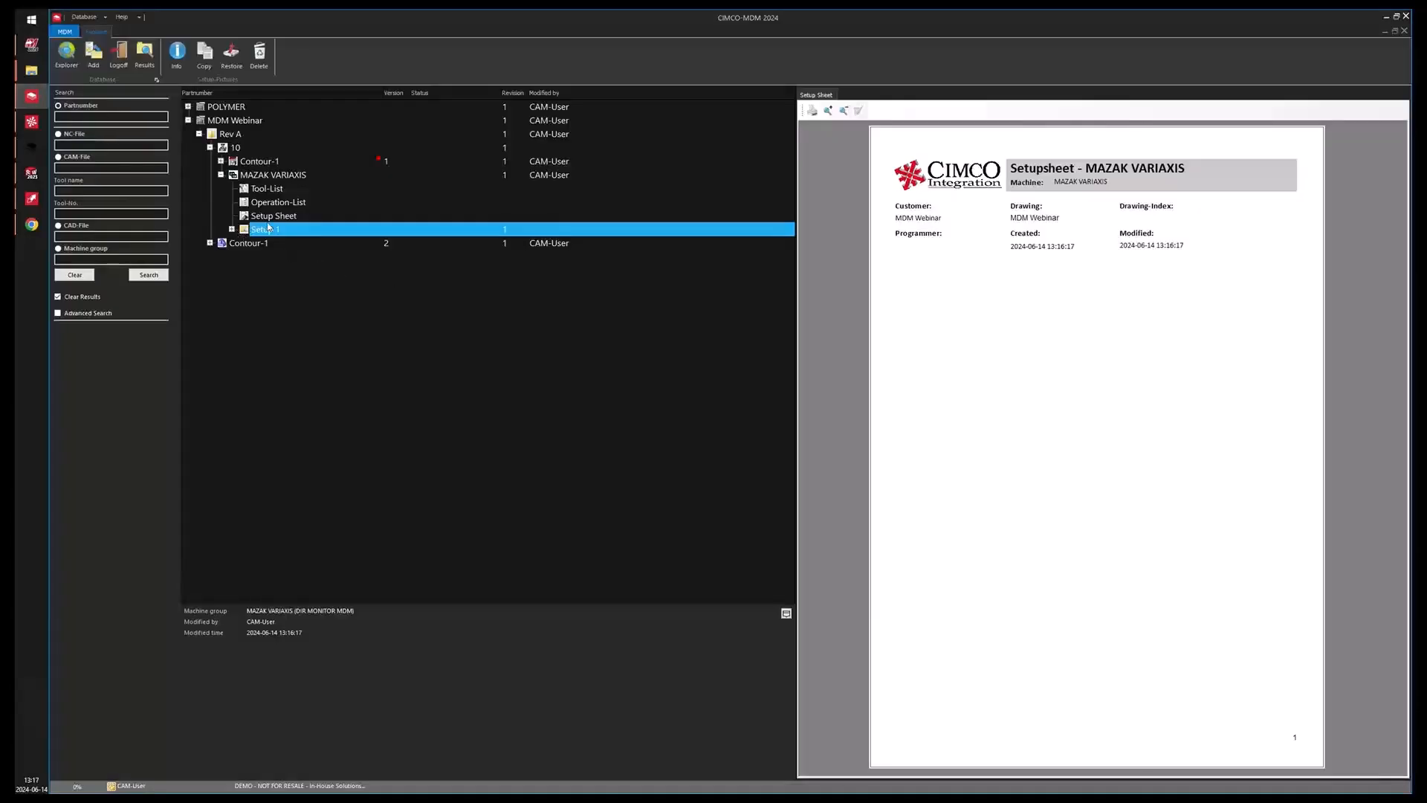
click(273, 215)
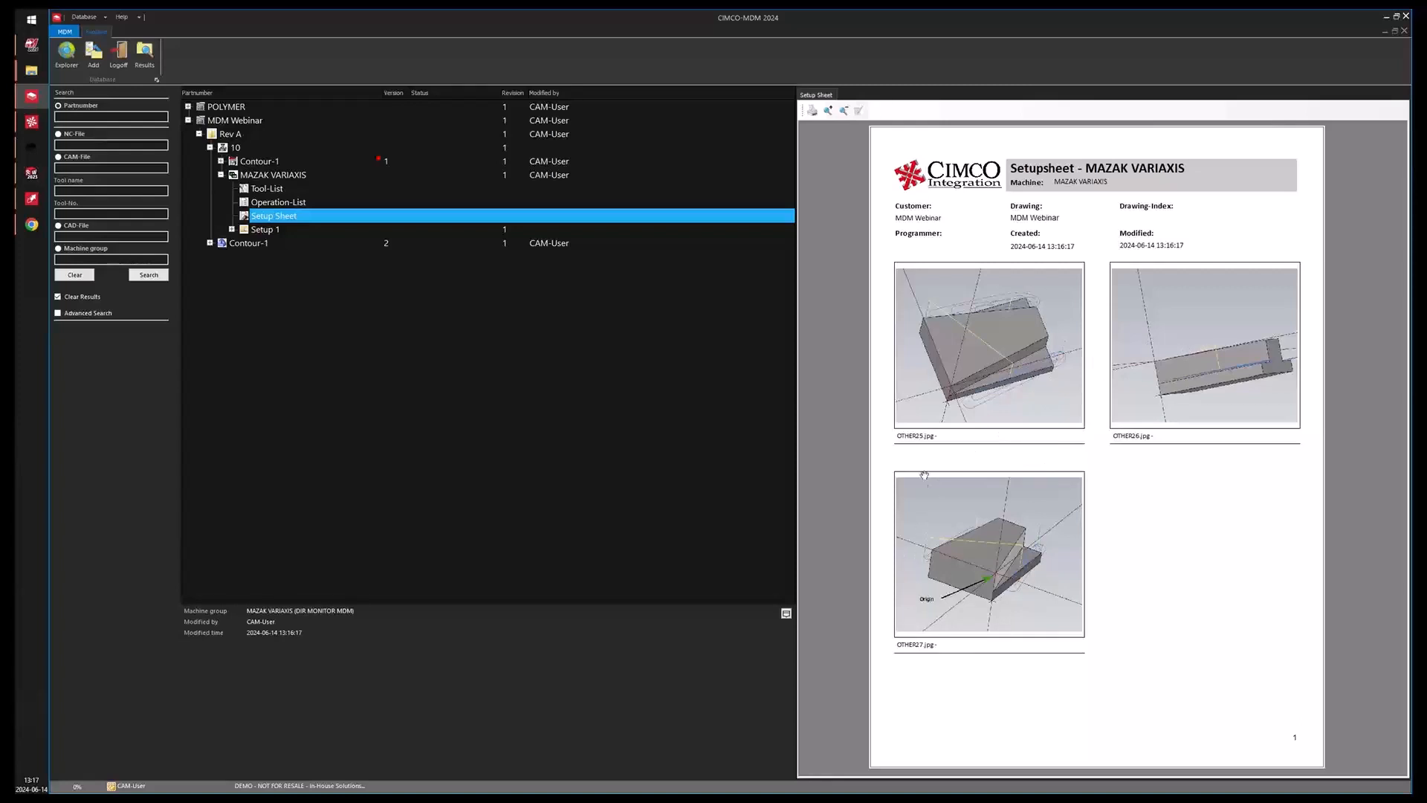
click(232, 230)
Rename the first Setup 1 image file to picture.
click(290, 246)
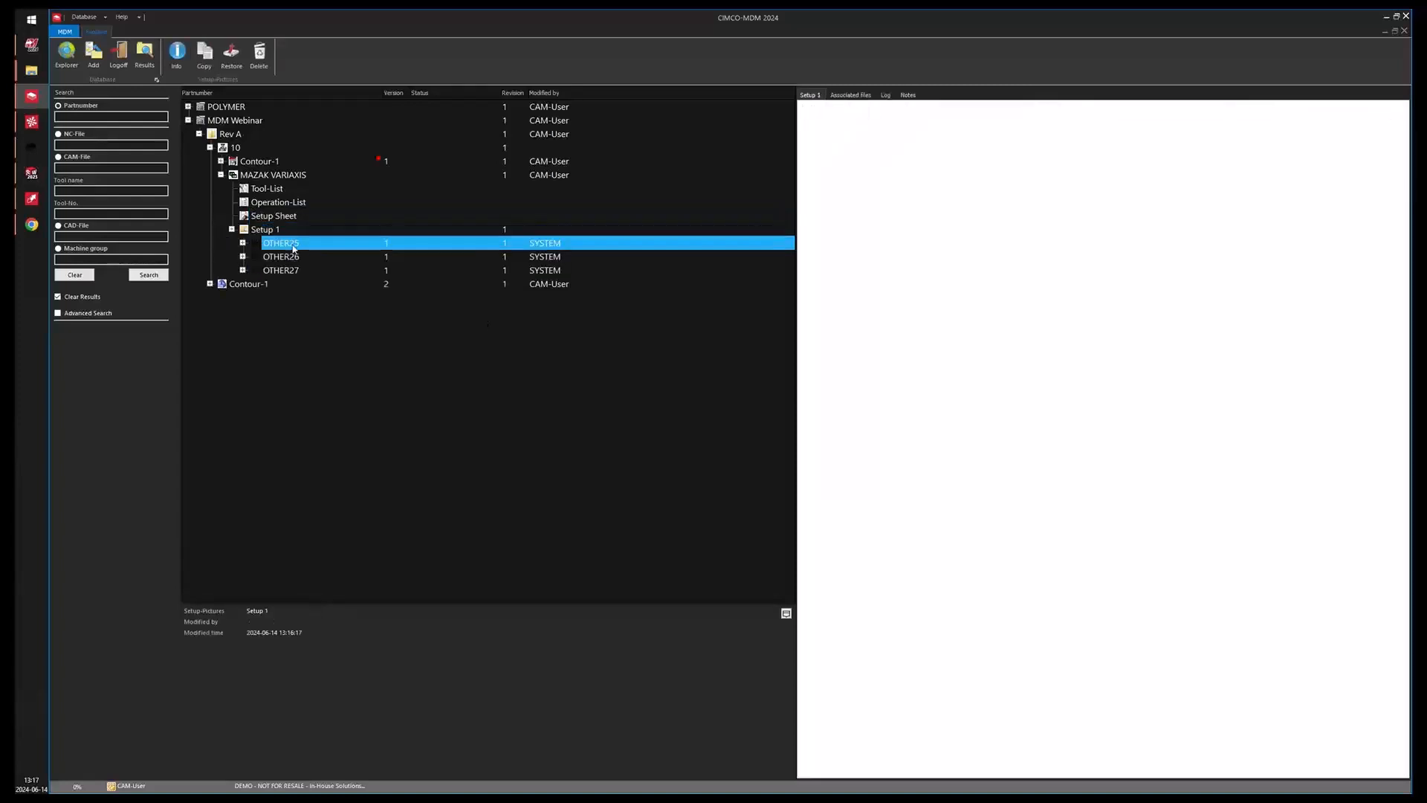
right_click(289, 246)
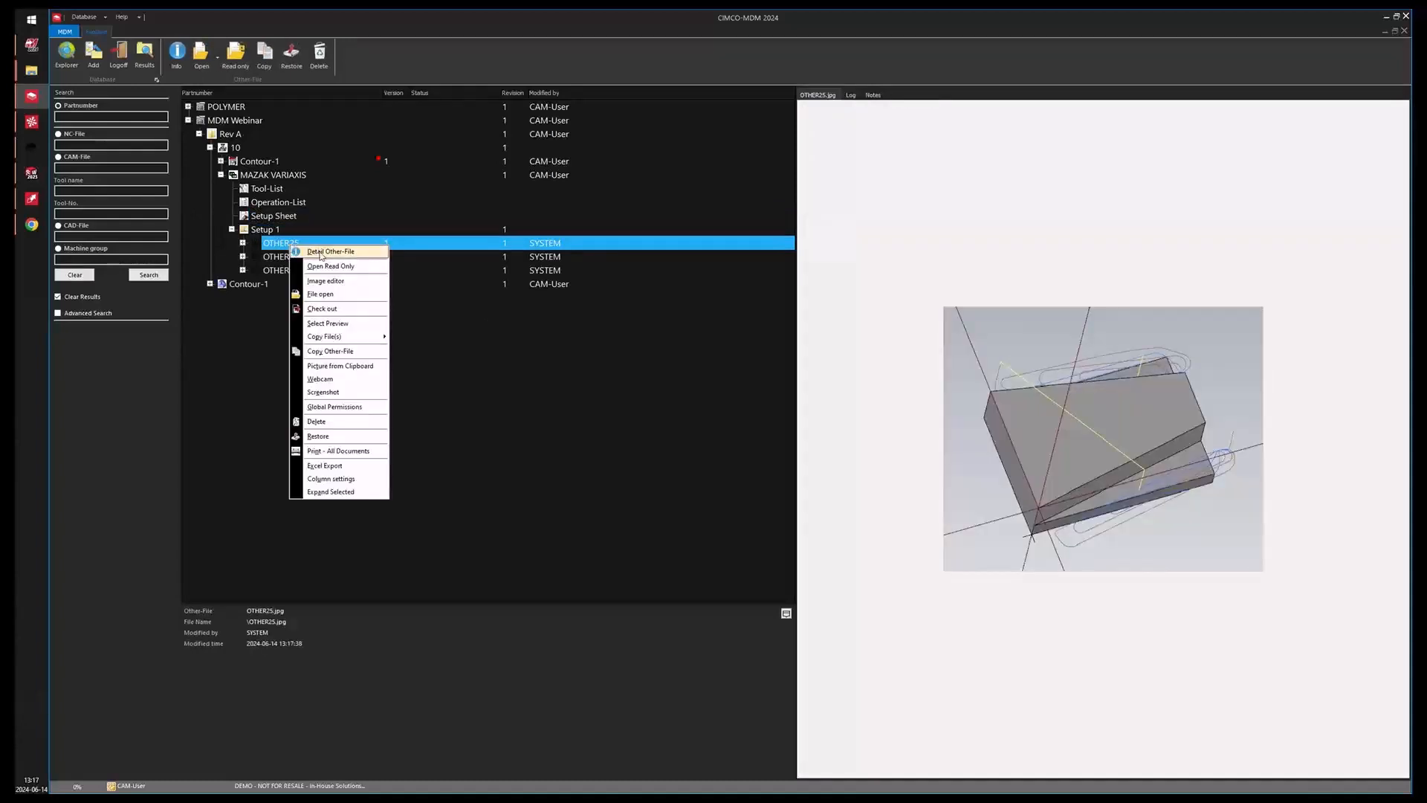
click(321, 251)
click(611, 405)
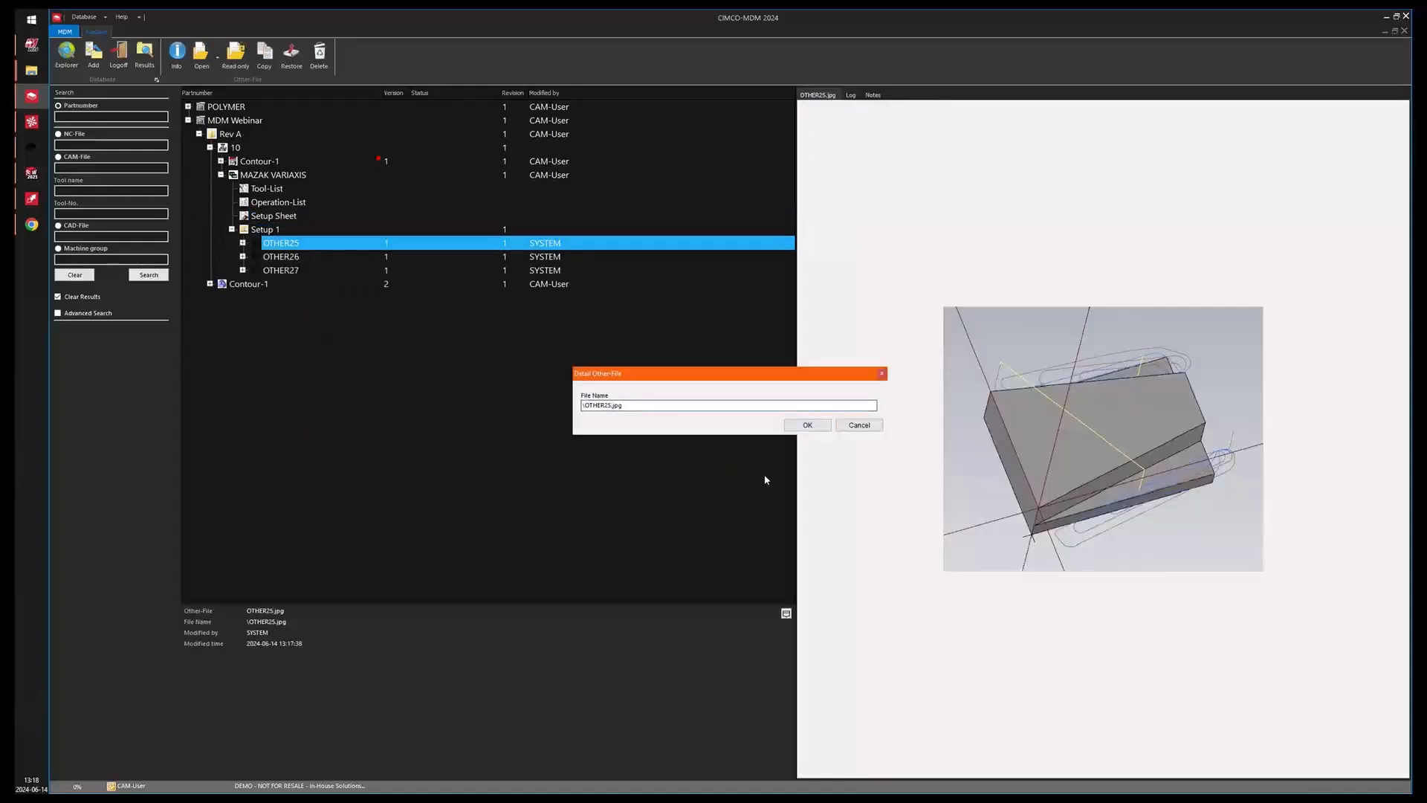
key(BackSpace)
key(BackSpace)
key(BackSpace)
key(BackSpace)
key(BackSpace)
key(BackSpace)
key(BackSpace)
text(poicture)
key(BackSpace)
key(Return)
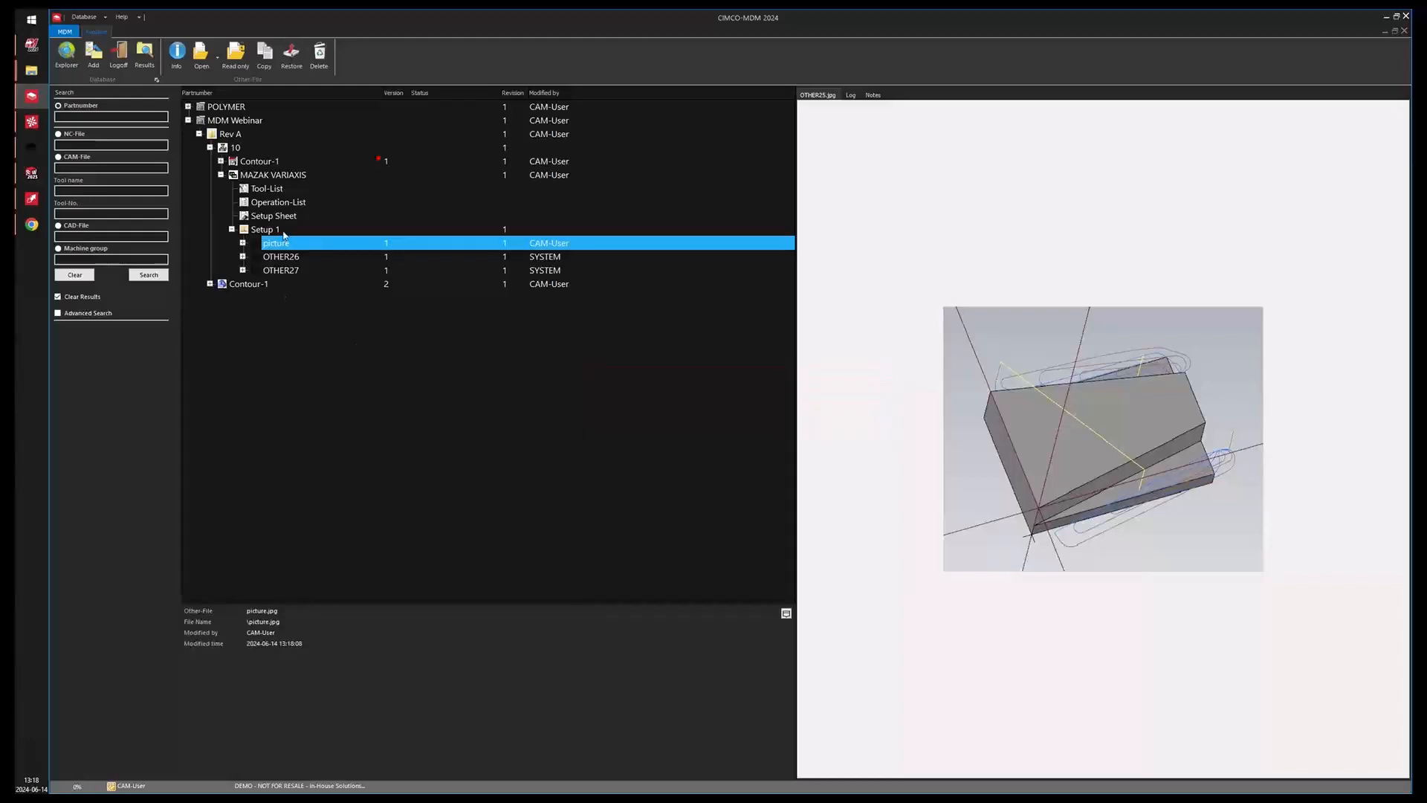
Preview the Setup Sheet with its annotated pictures.
click(287, 219)
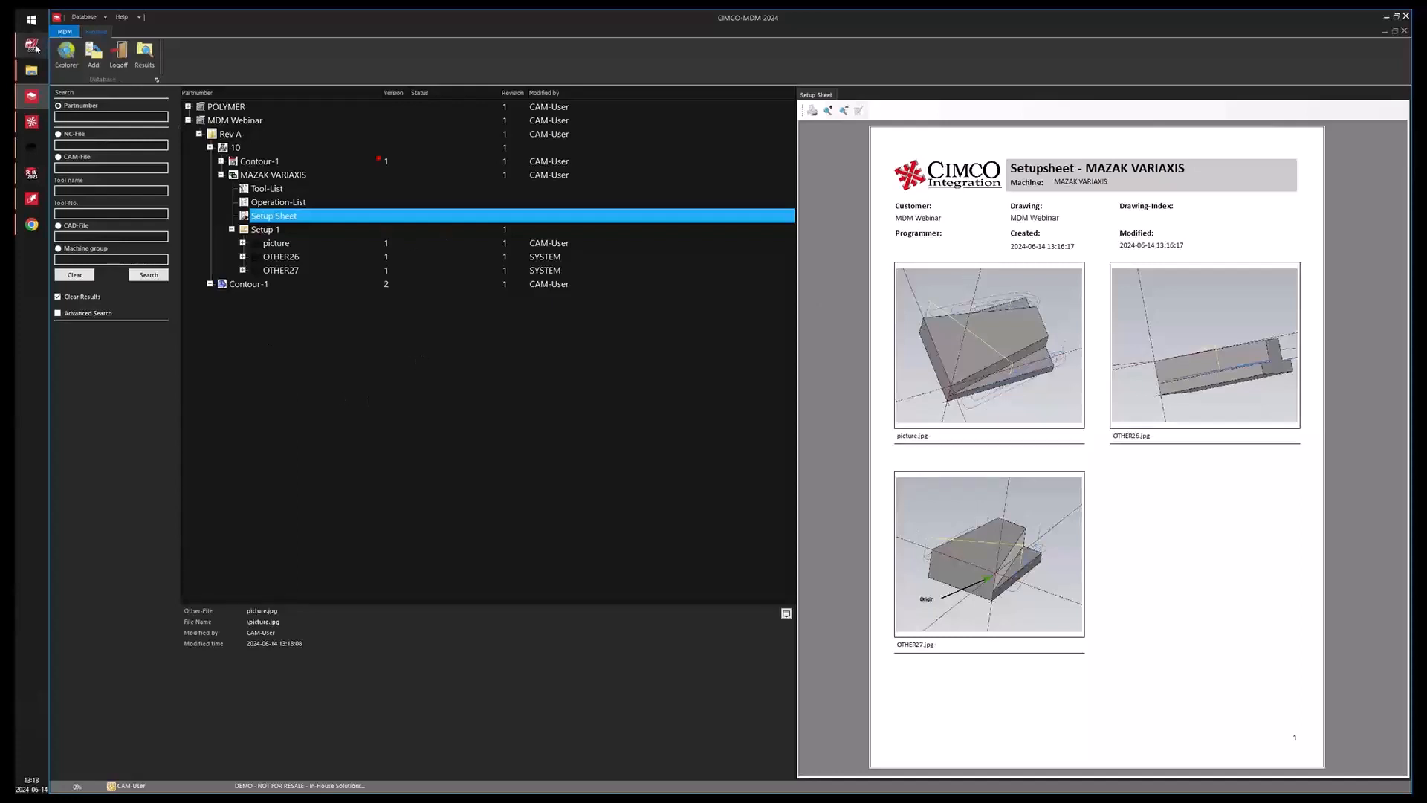
Post-process the Mastercam toolpath group to an NC file and reload the updated program in the editor.
click(35, 48)
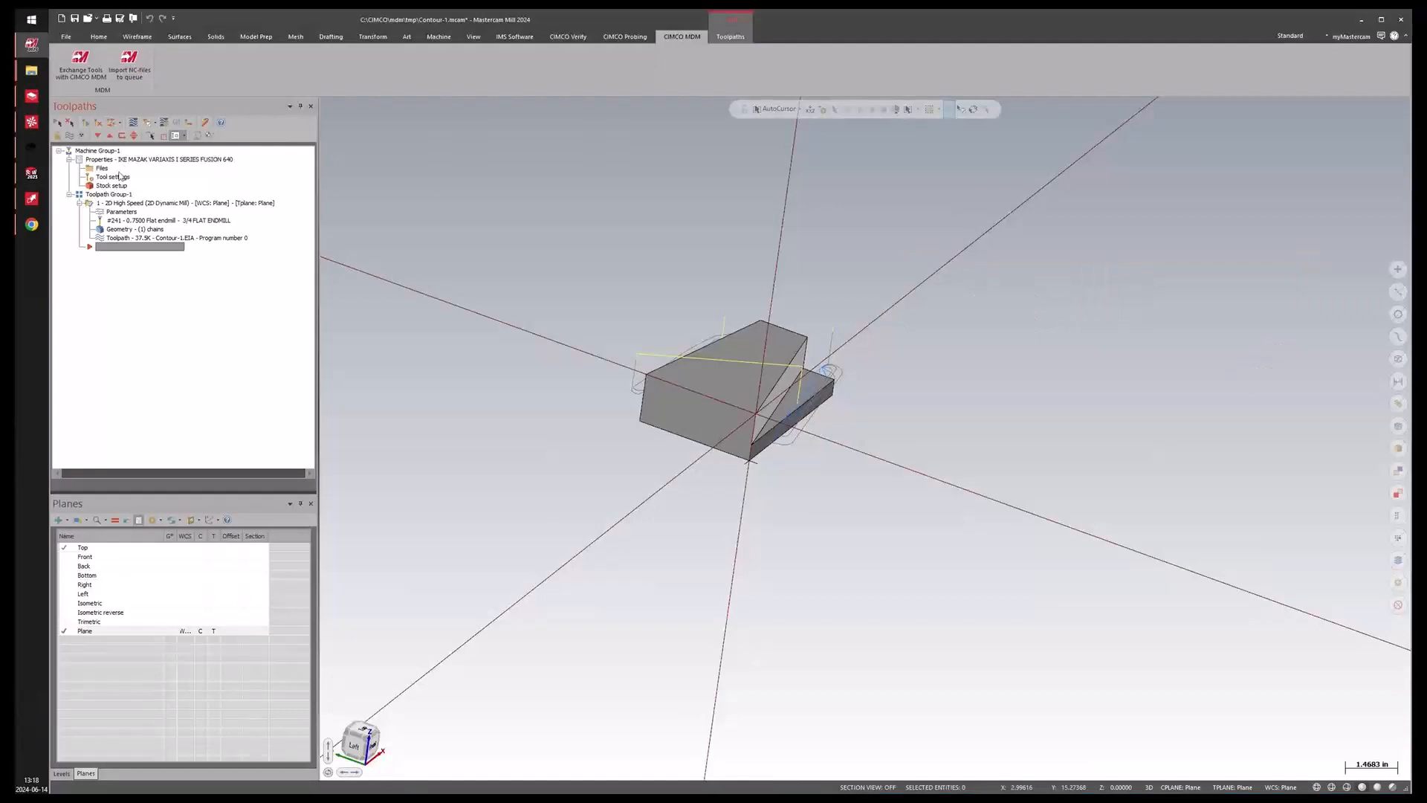
click(177, 123)
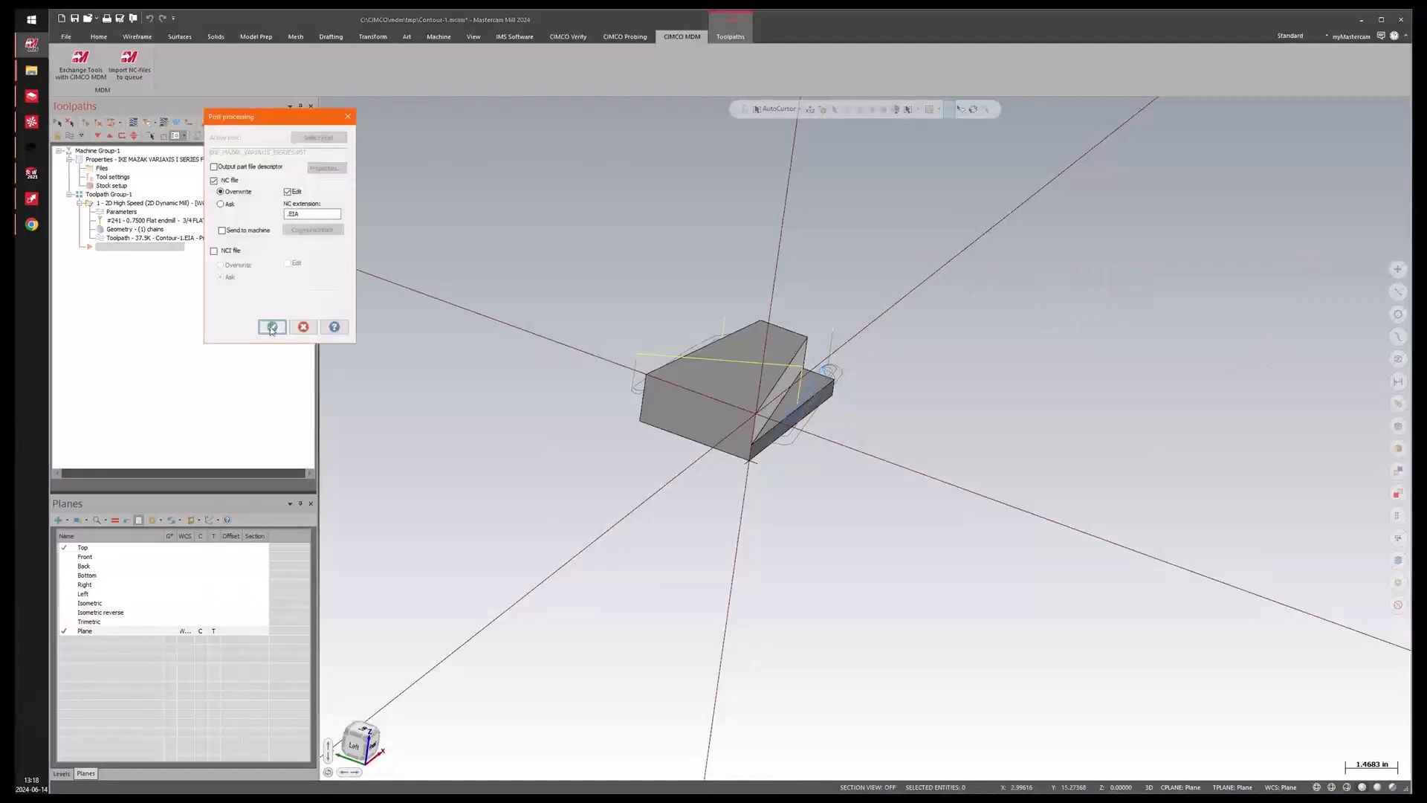
click(272, 328)
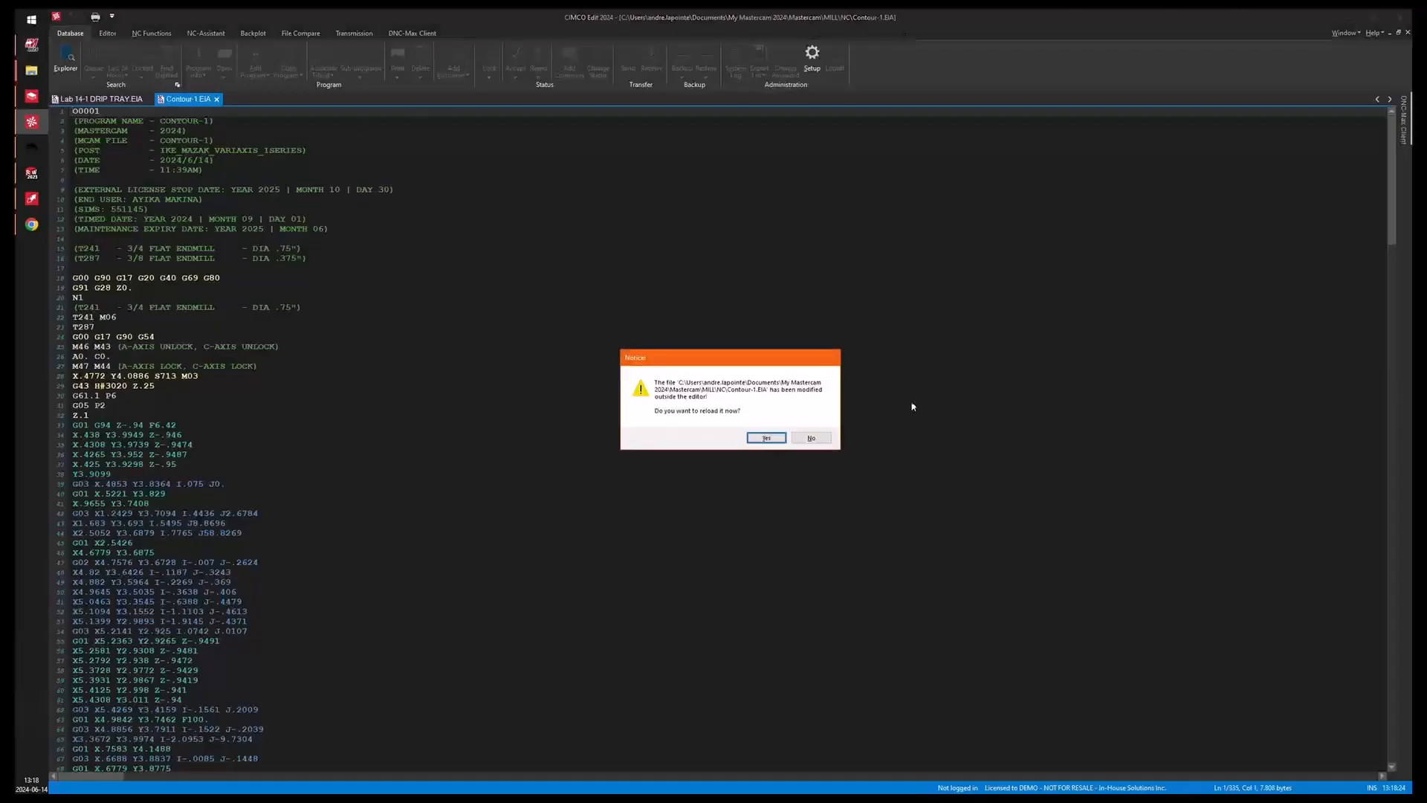
click(766, 438)
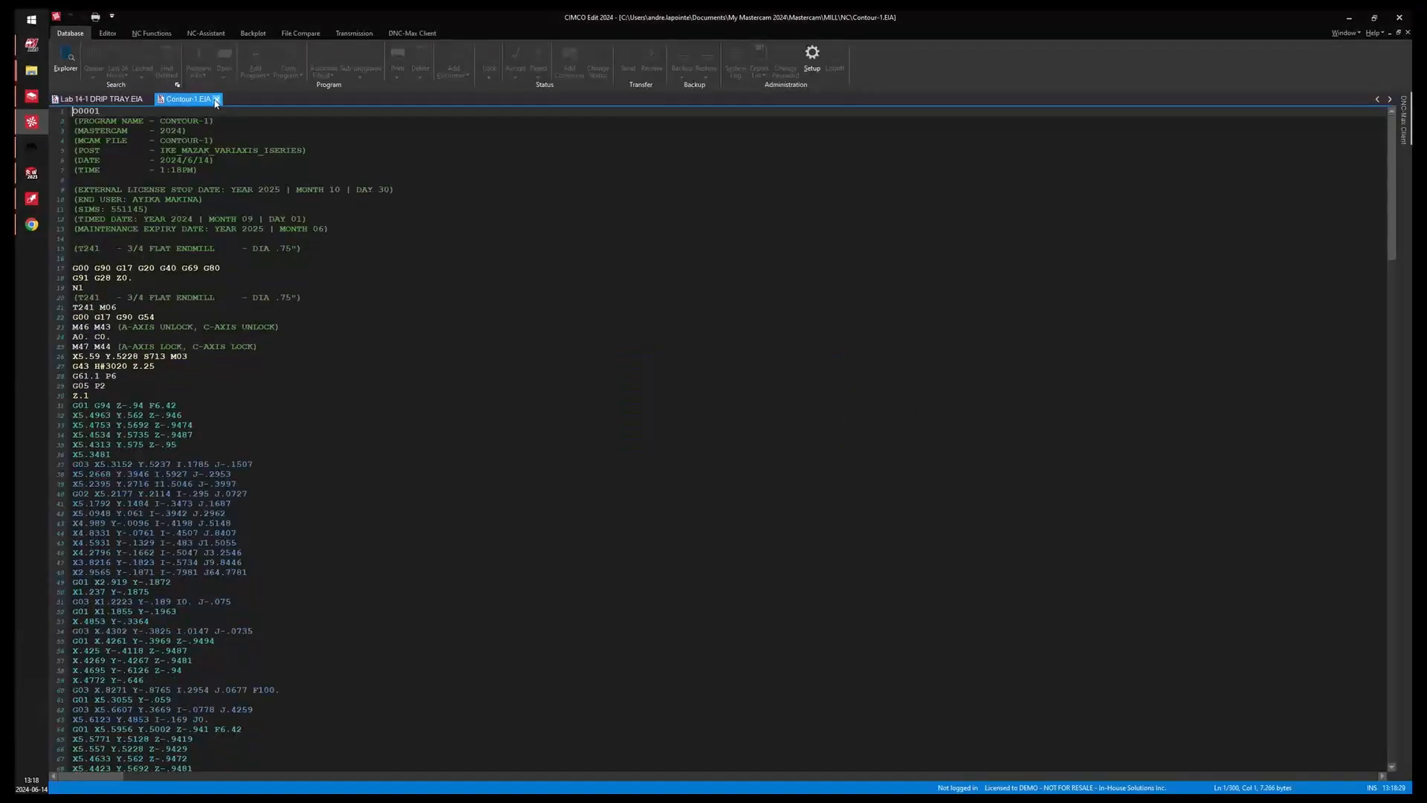
Close both open program tabs in the editor and minimize the editor window.
click(216, 99)
click(148, 99)
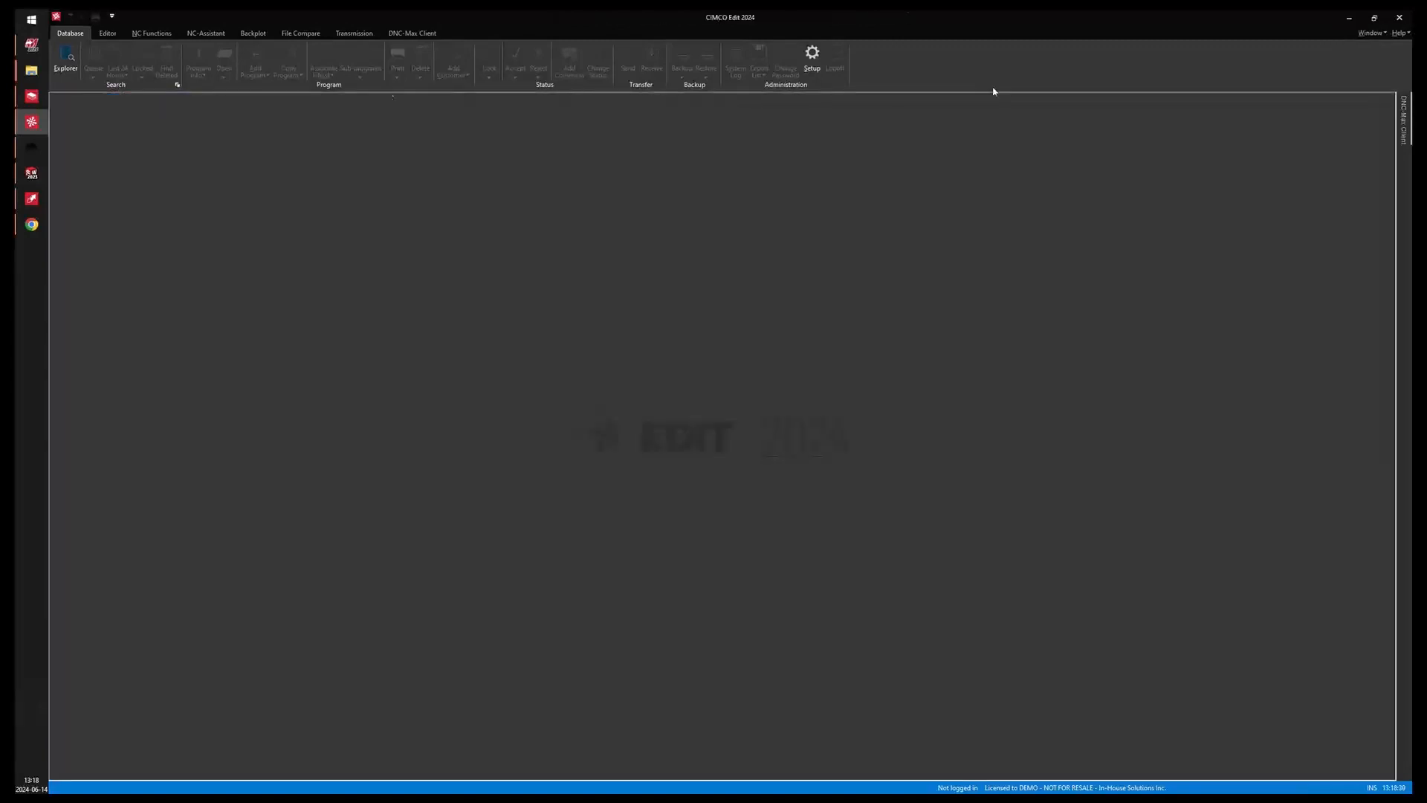
click(1350, 16)
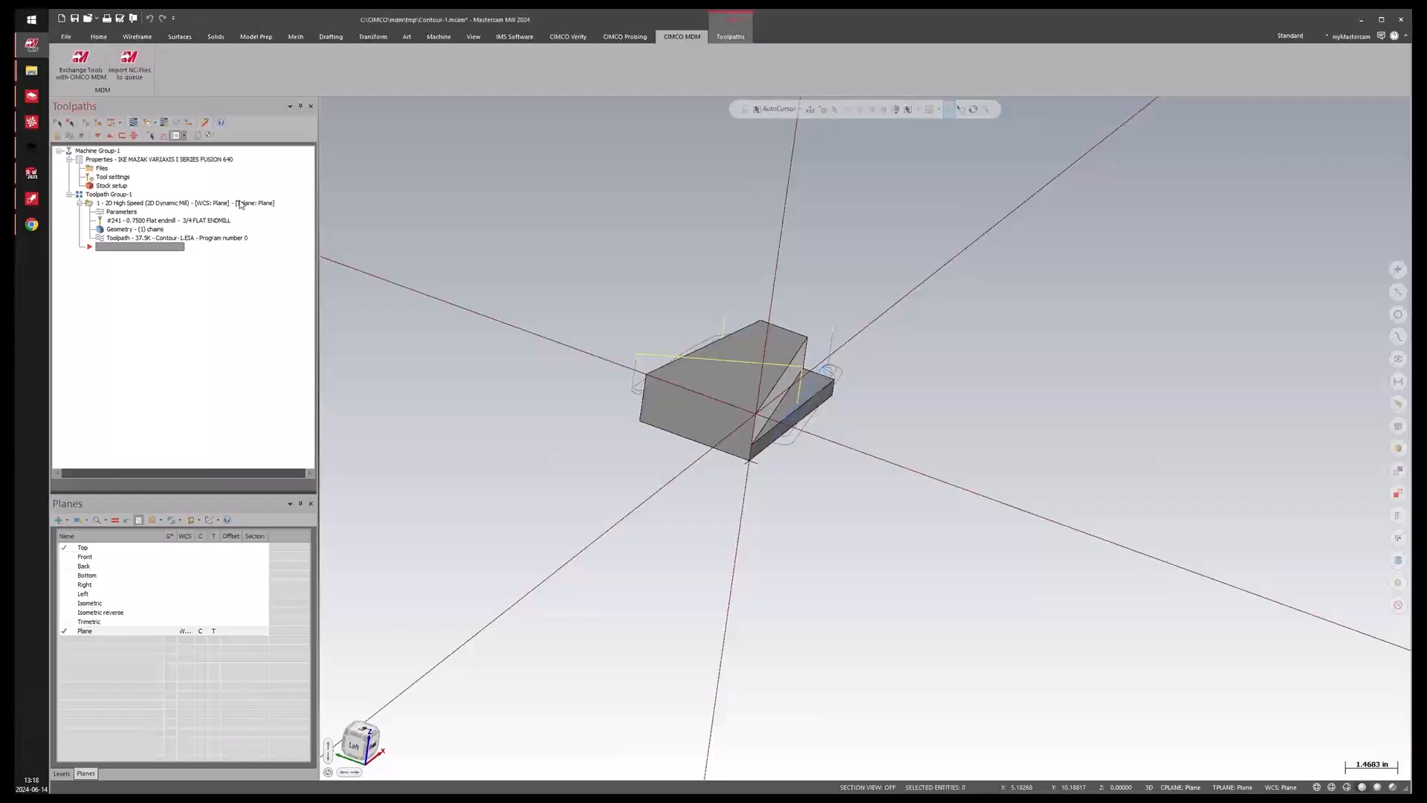
Associate the posted Contour-1.EIA NC file with the MAZAK VARIAXIS machine group in MDM.
click(31, 96)
click(275, 177)
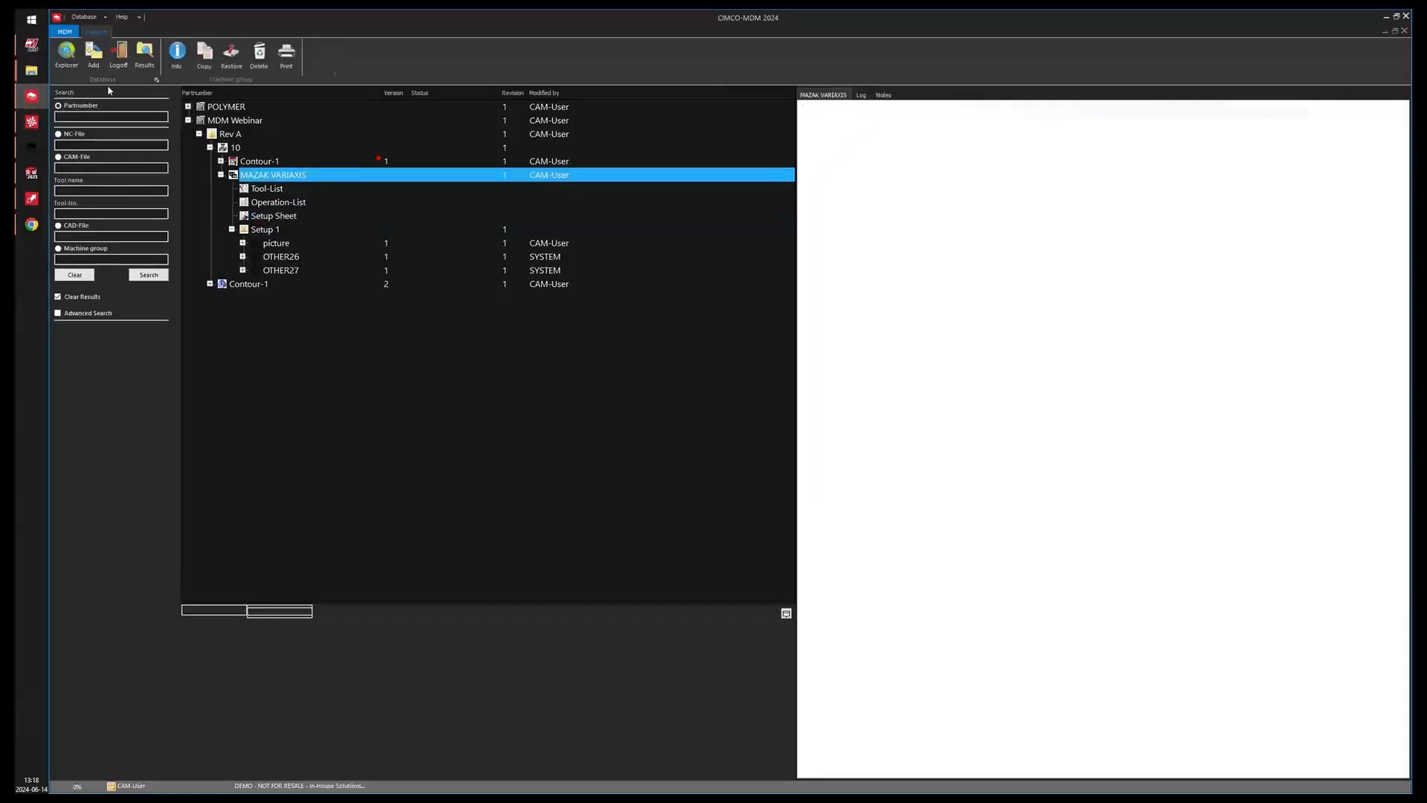
click(33, 46)
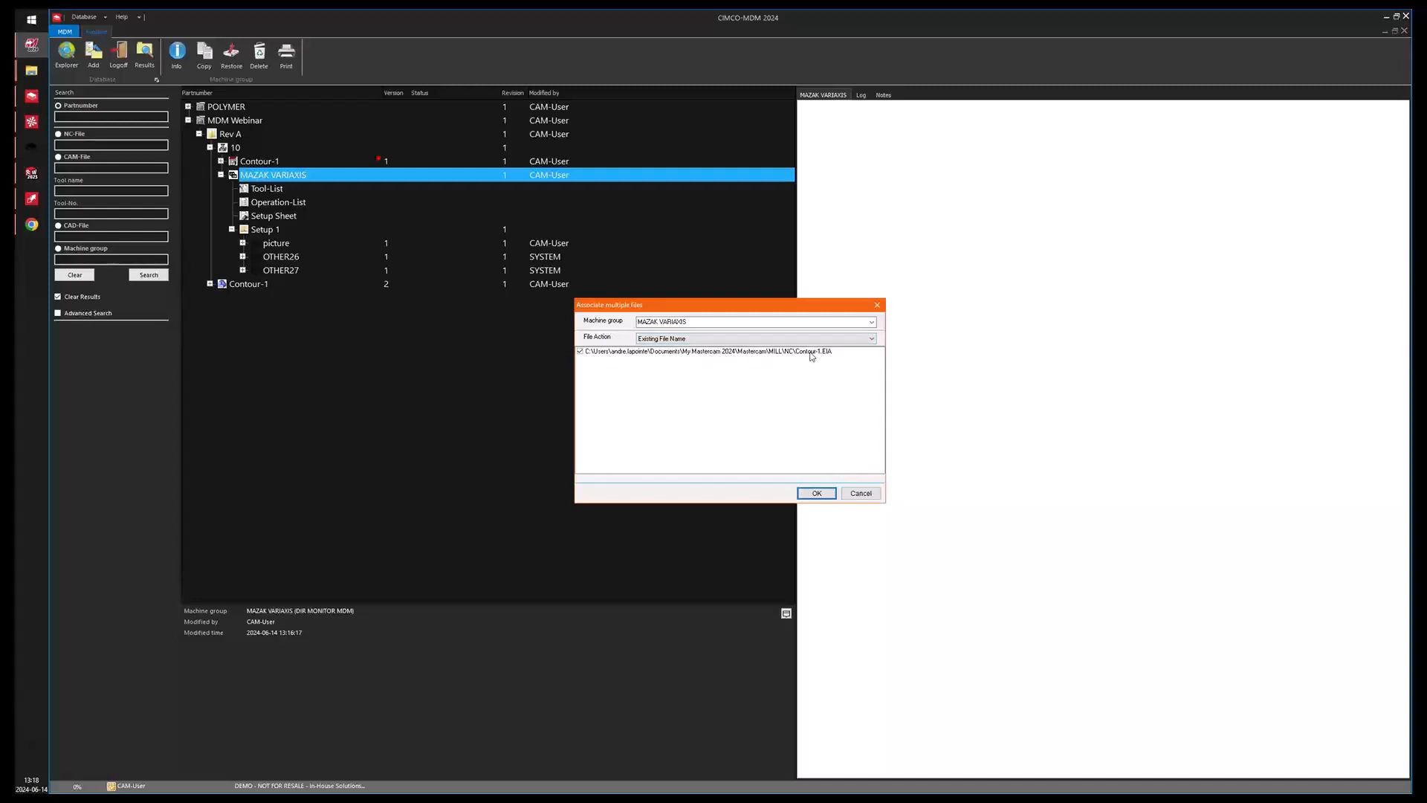
click(816, 494)
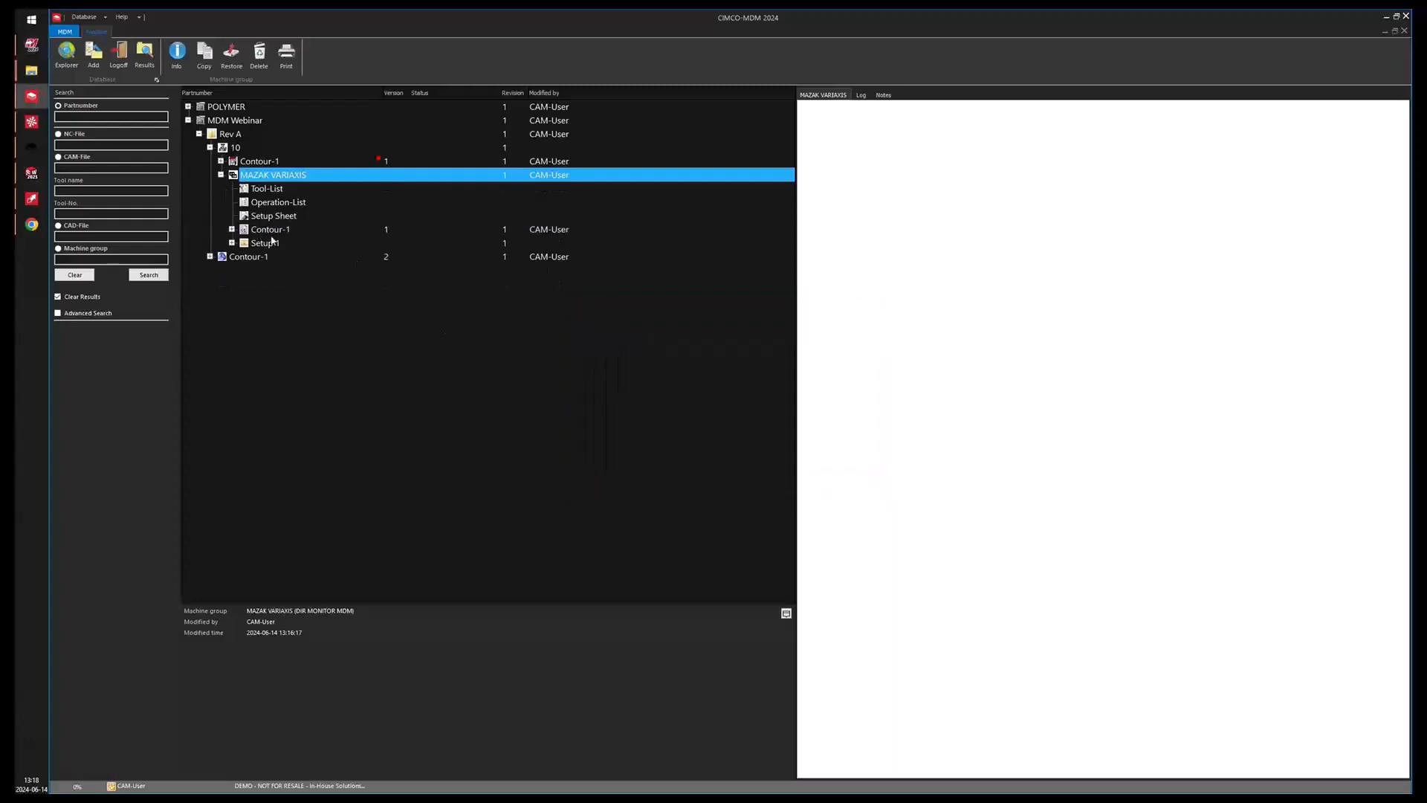
Change the status of the Contour-1 NC file to Ready.
click(271, 230)
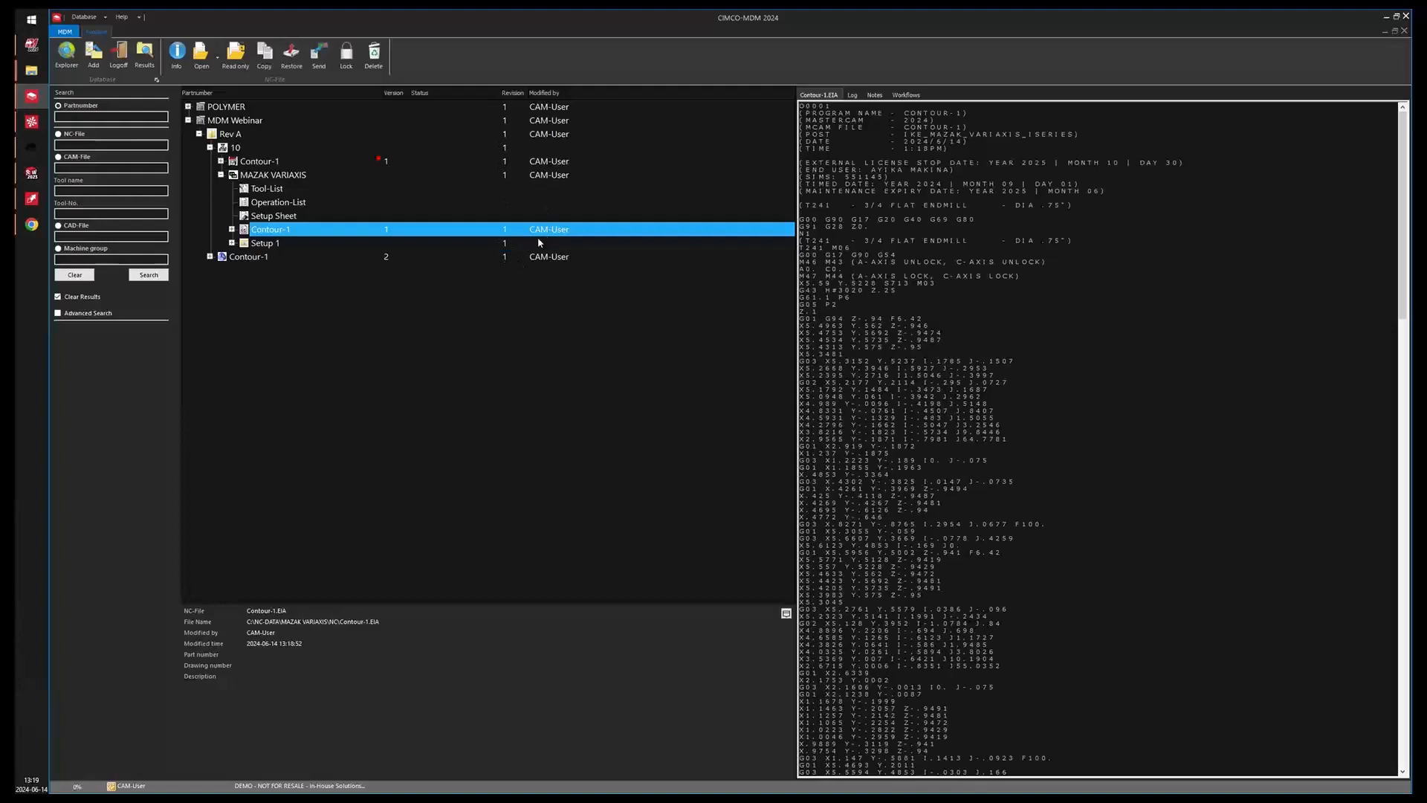
right_click(281, 233)
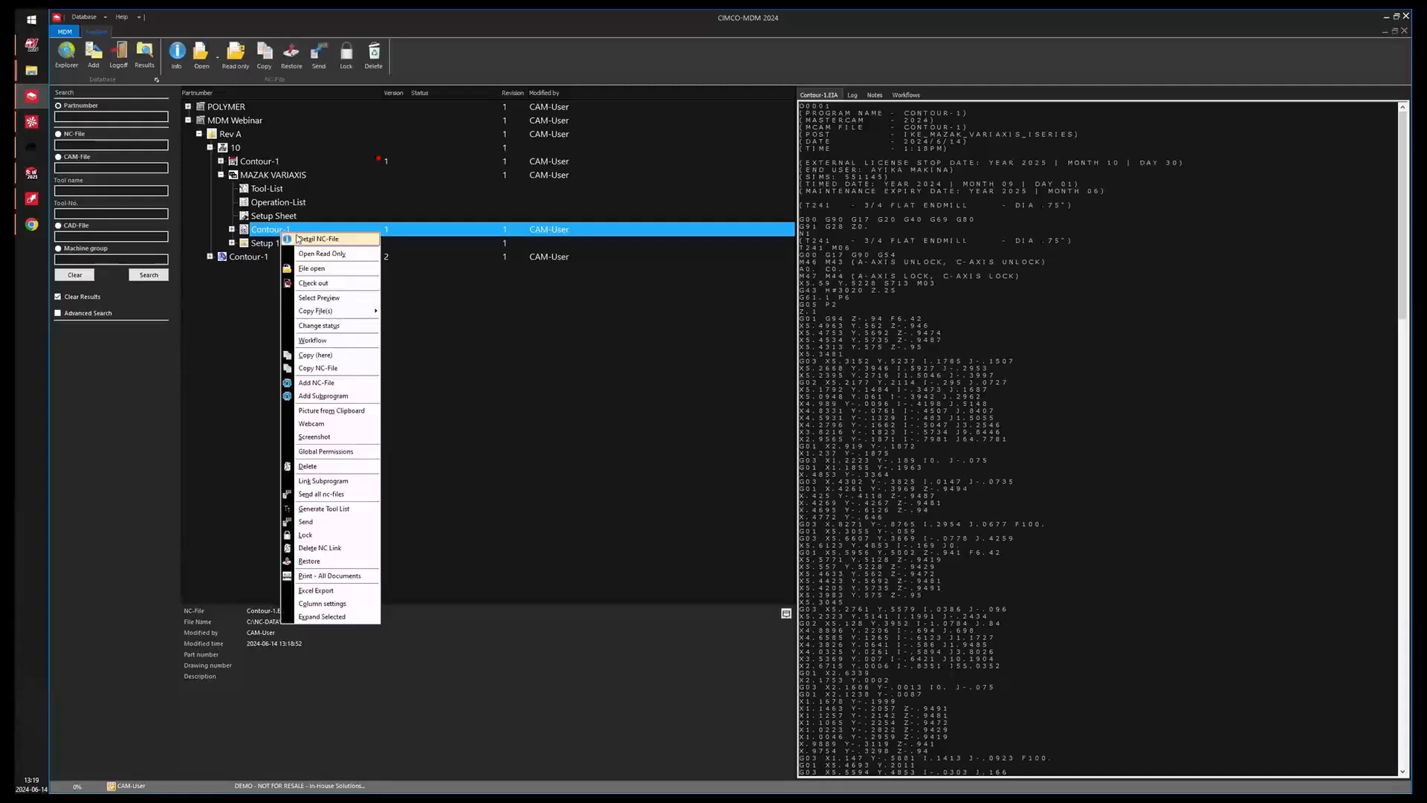
click(340, 327)
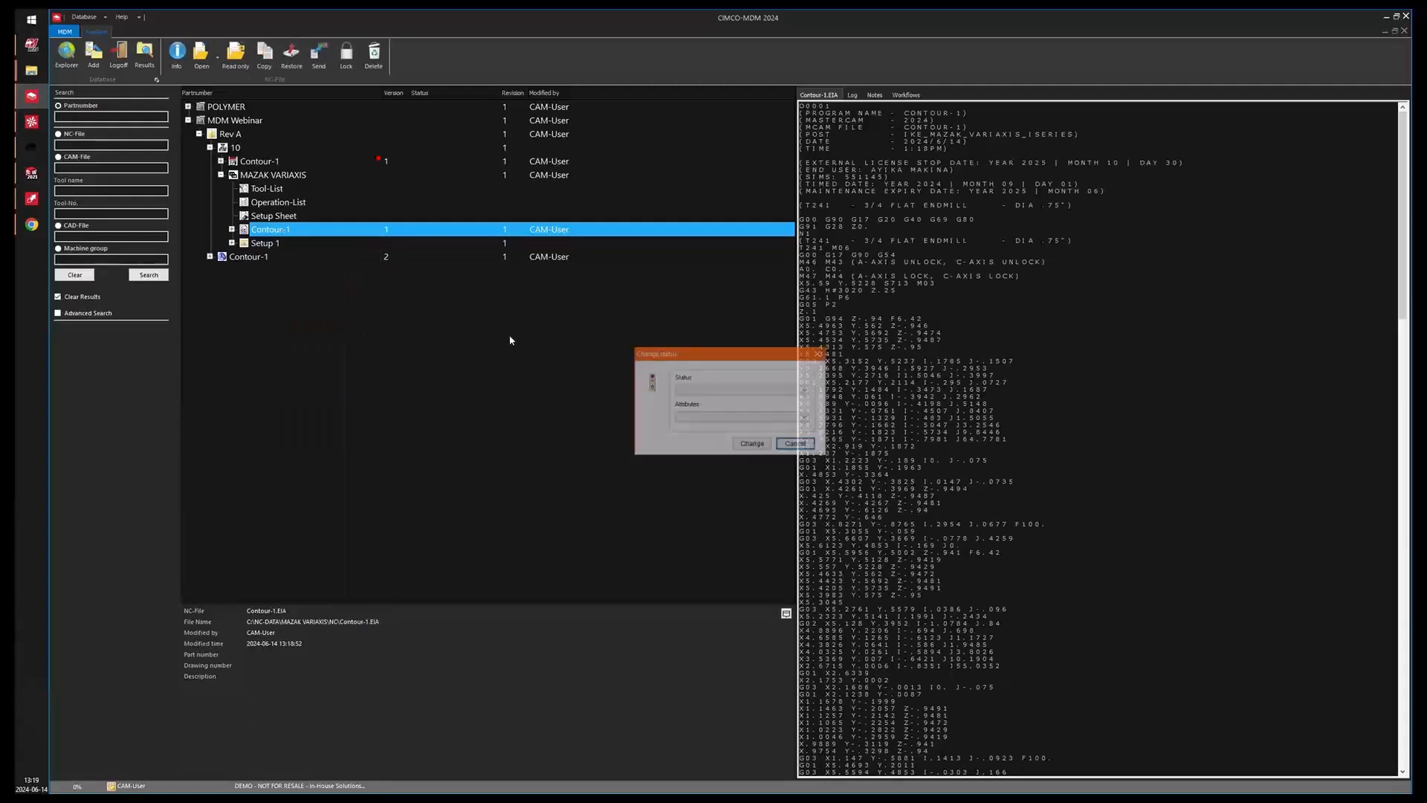
click(695, 390)
click(692, 399)
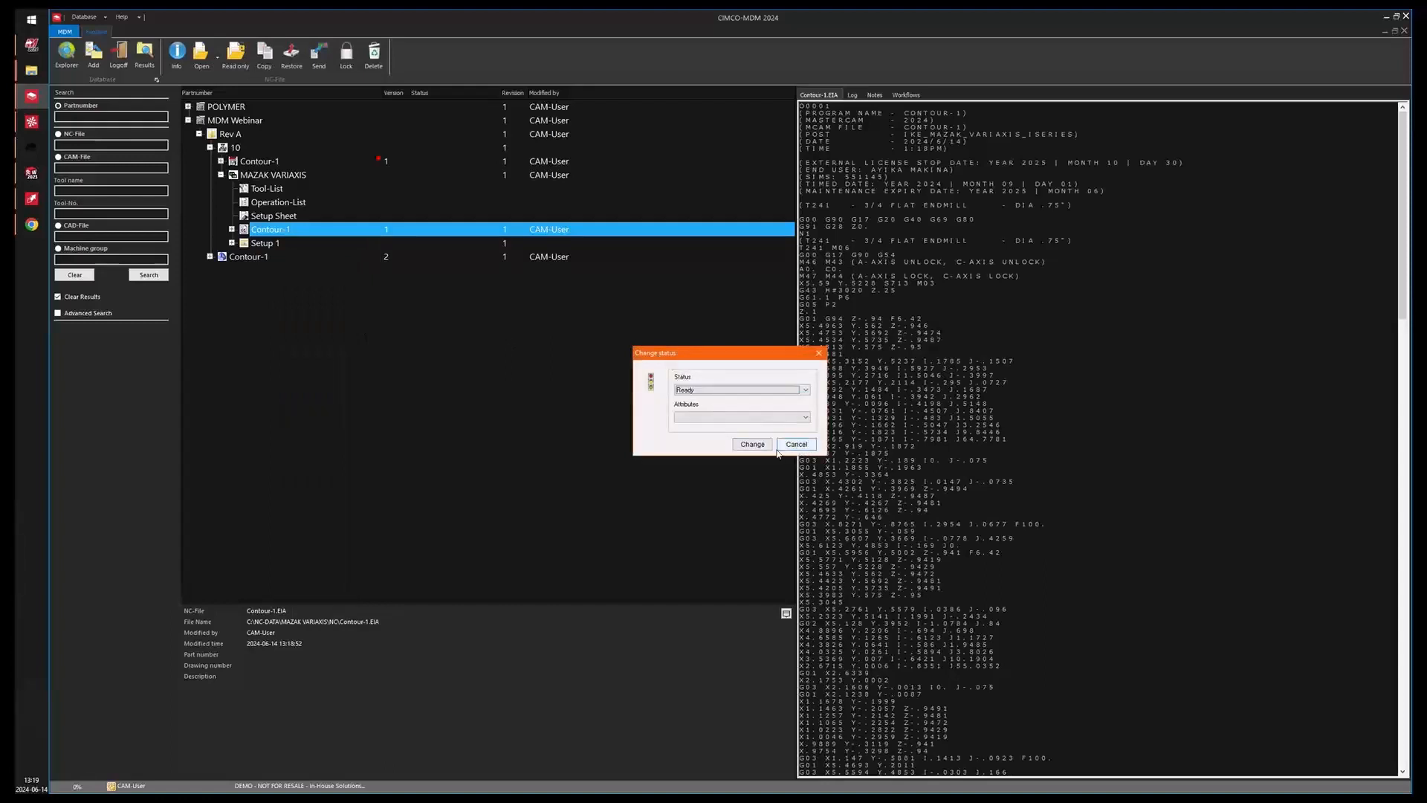
key(Return)
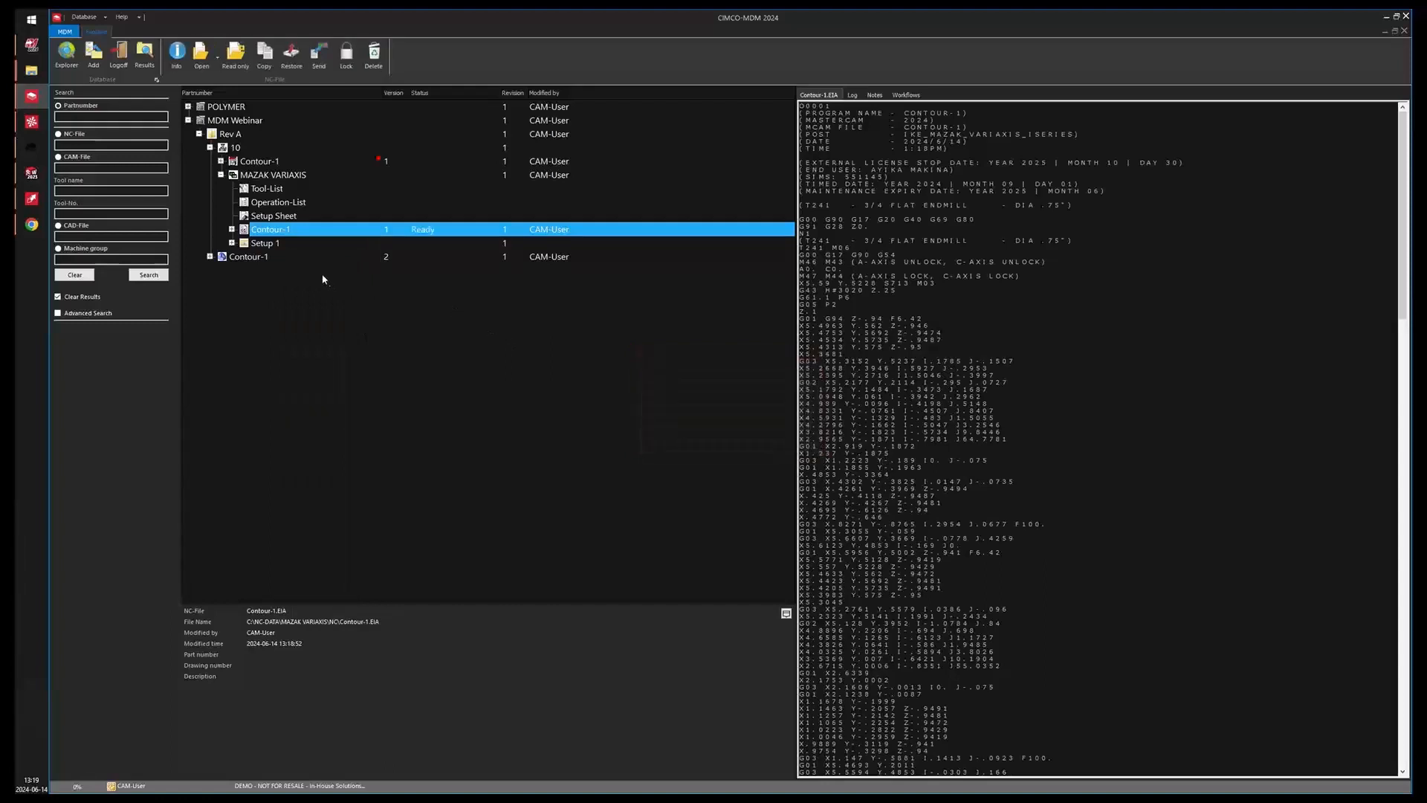
Clear the DNC-Max Client log and send the Contour-1 NC file to the DIR MONITOR MDM machine.
click(321, 57)
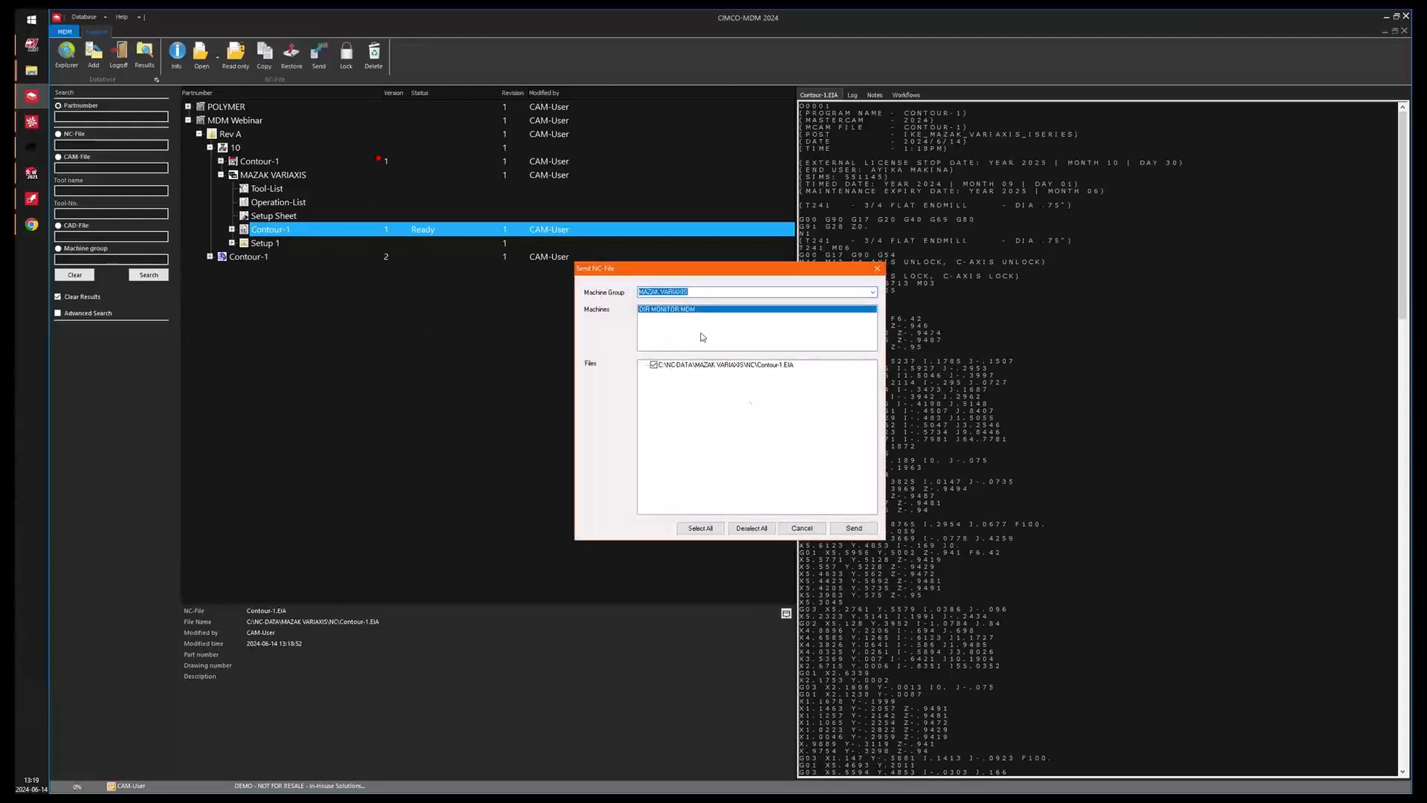
click(31, 198)
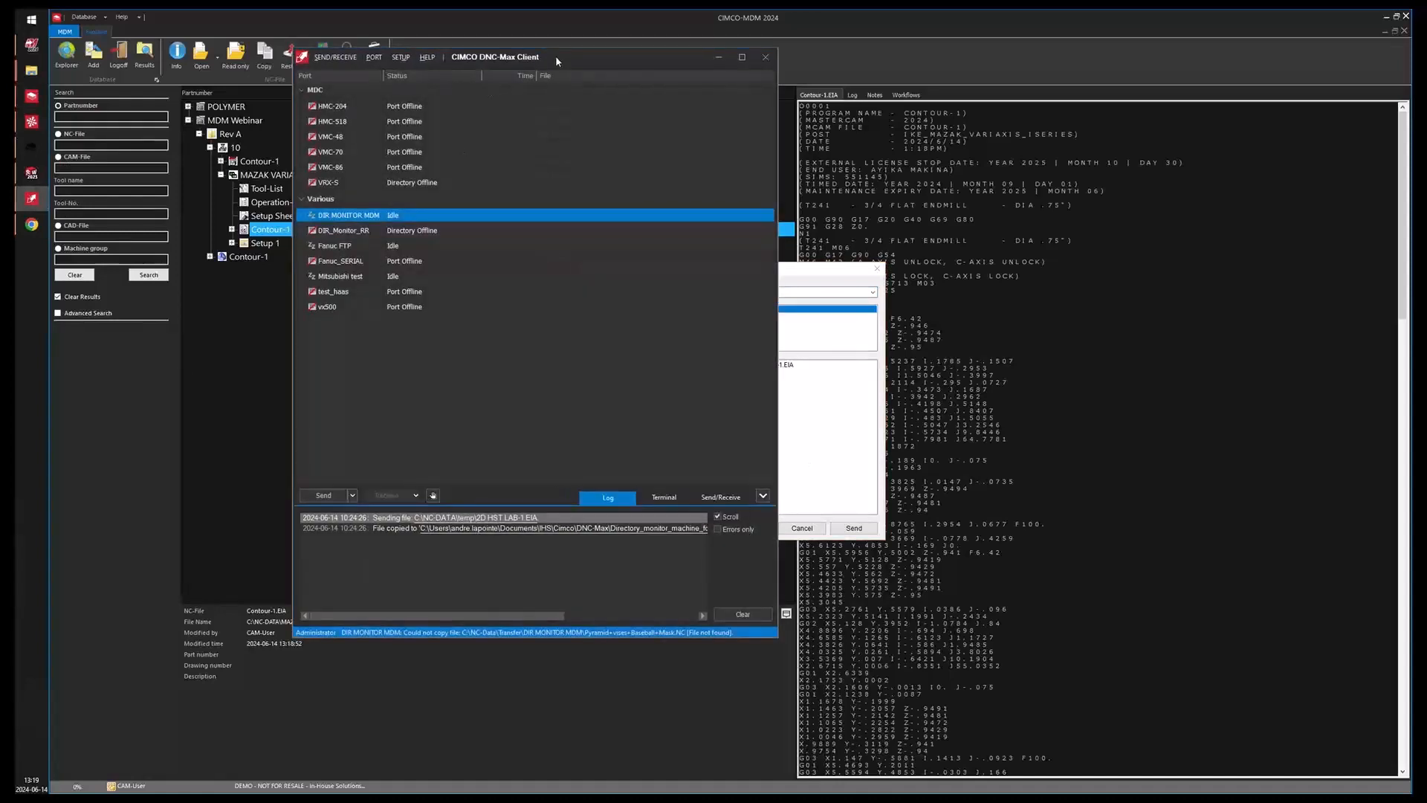
drag(555, 55, 431, 42)
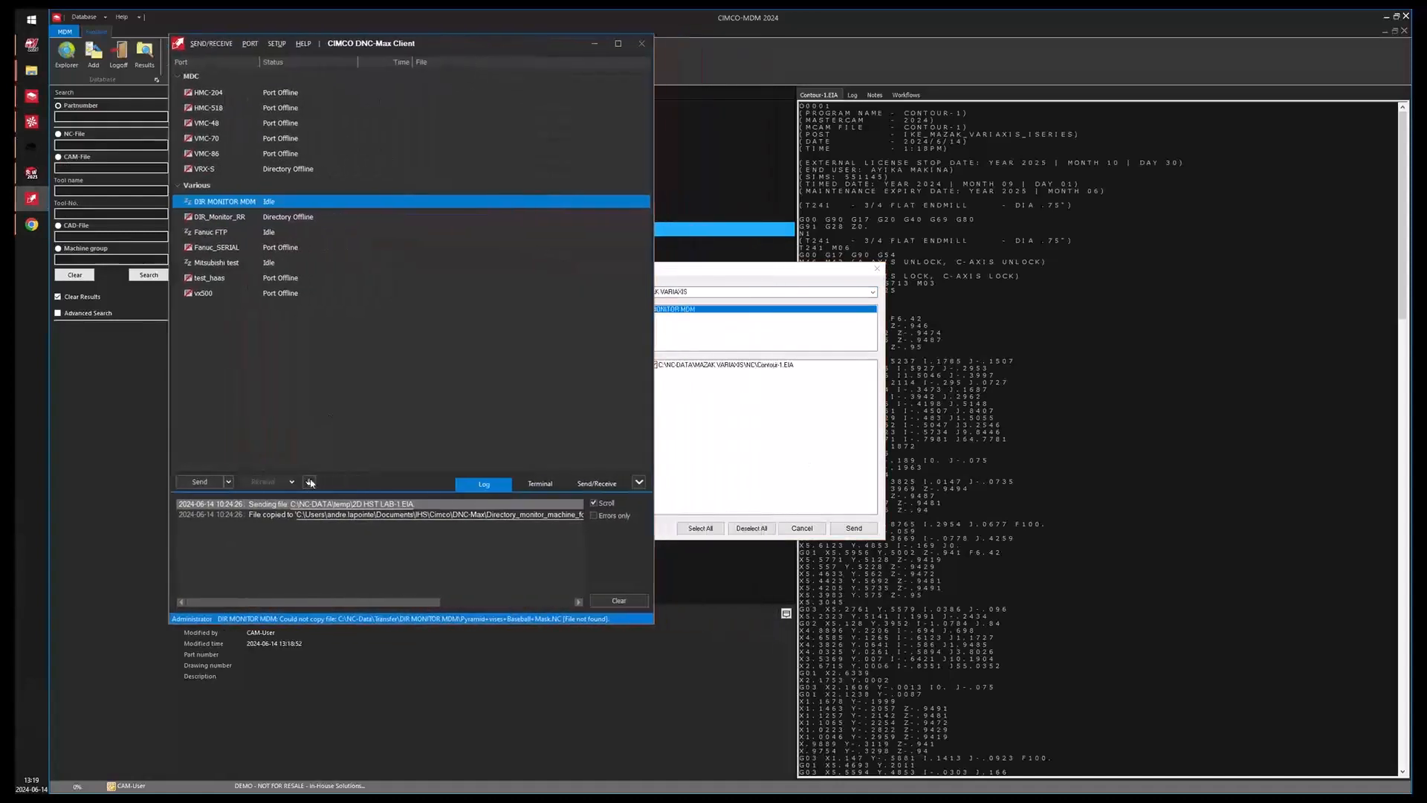
click(614, 602)
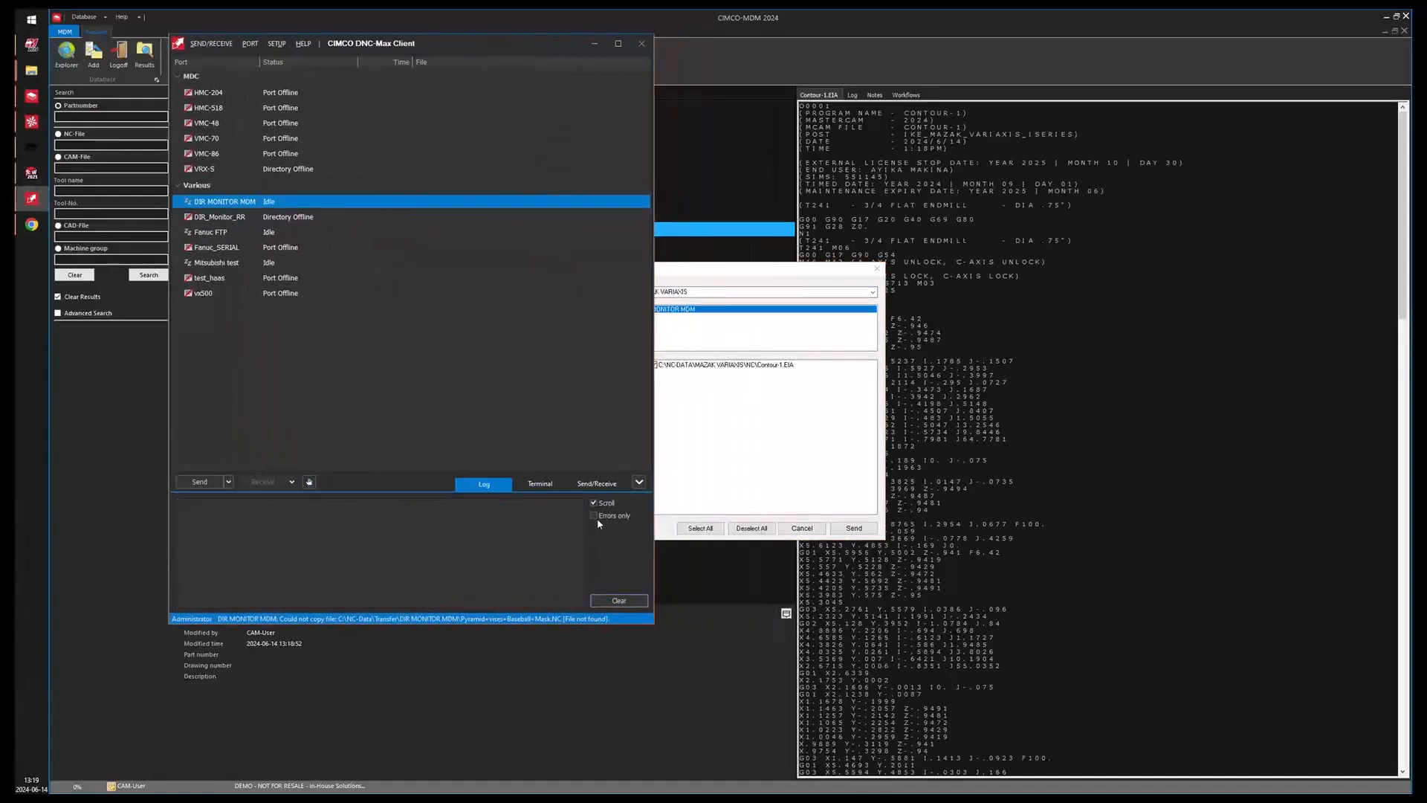
click(776, 277)
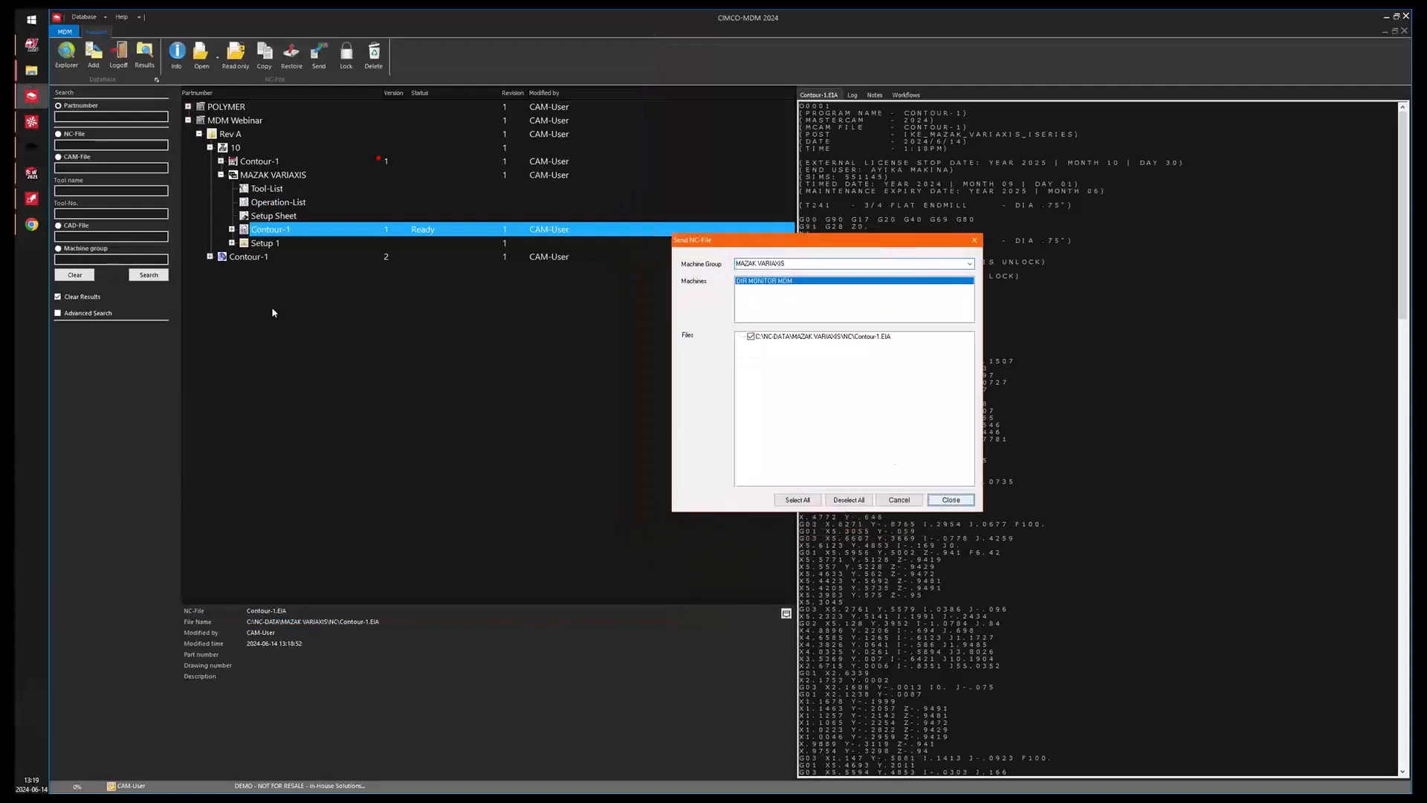
click(32, 199)
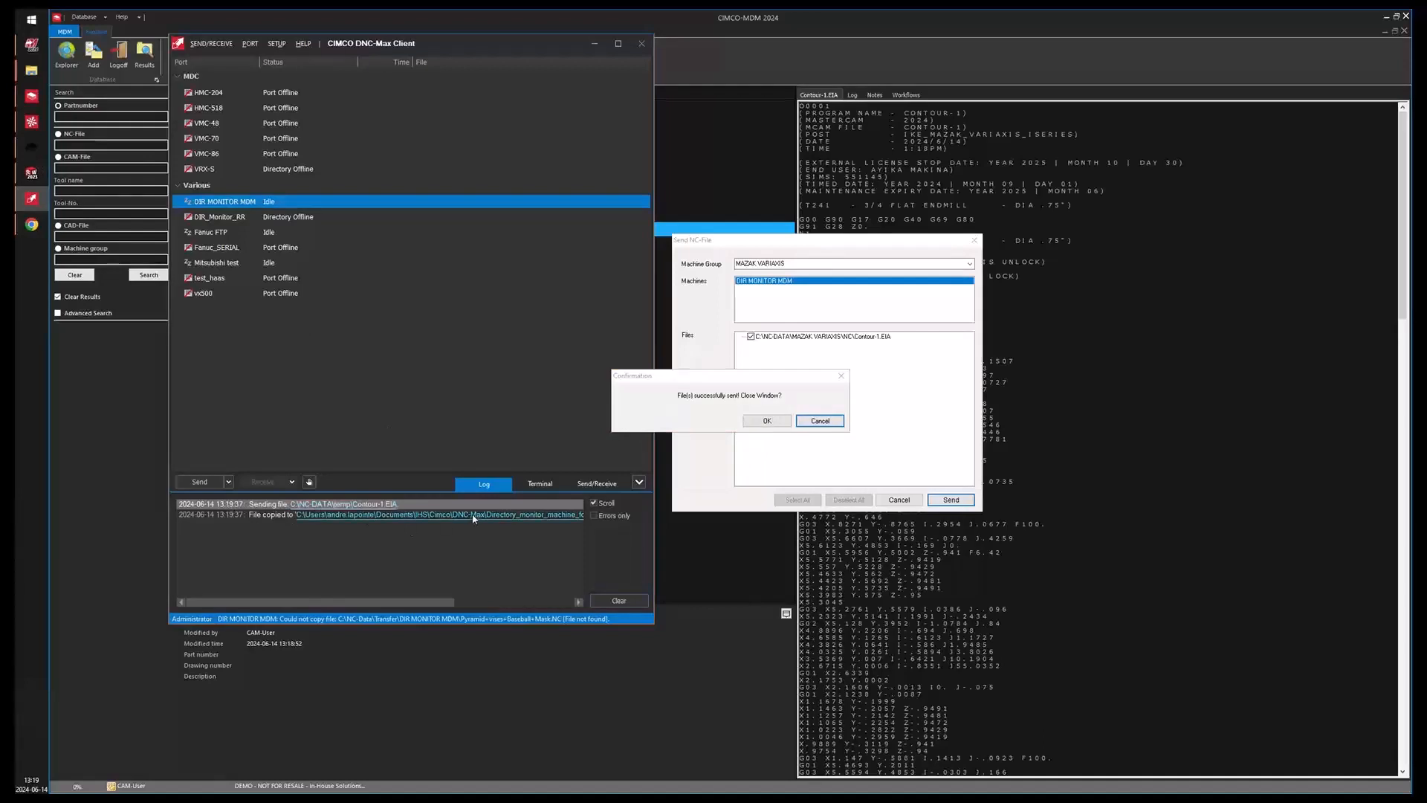
click(779, 424)
click(768, 422)
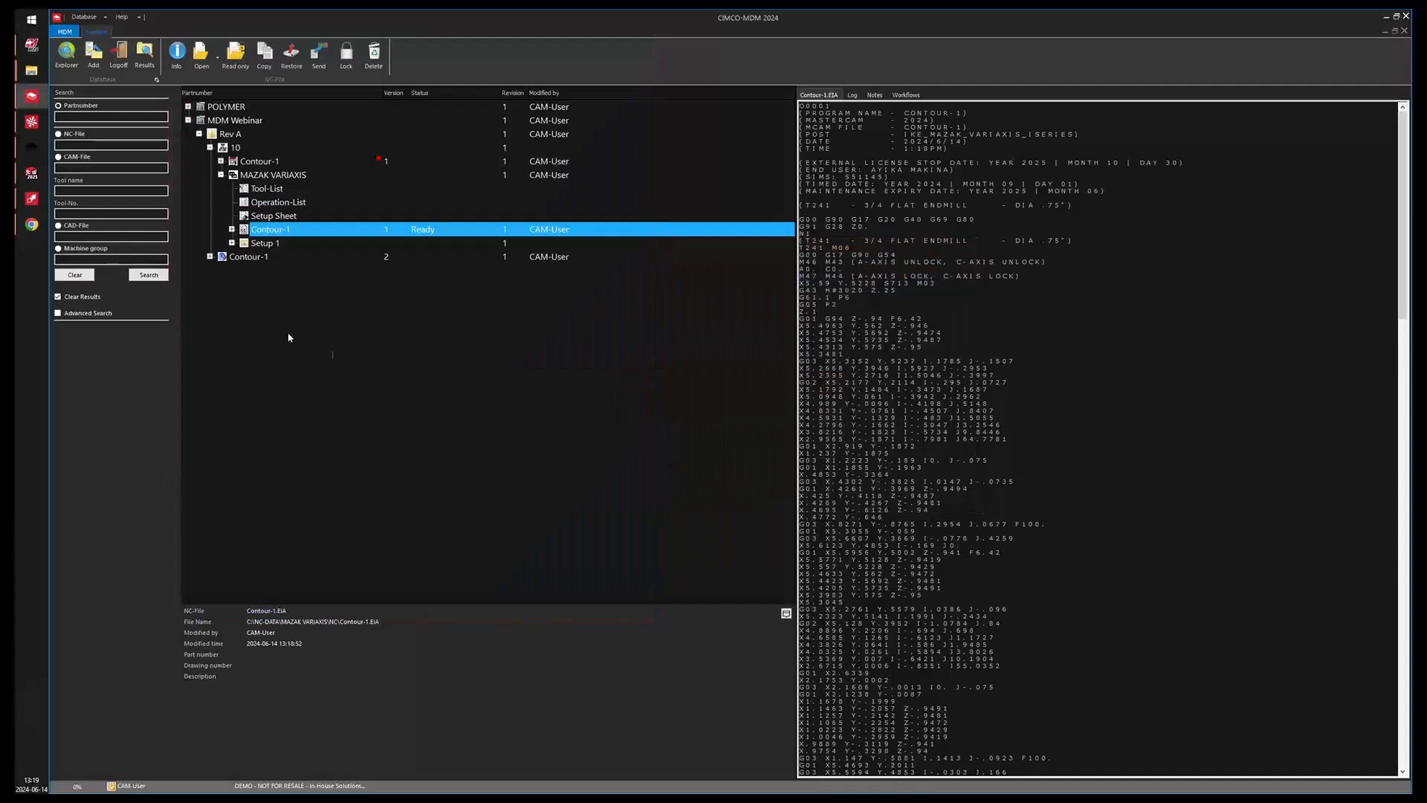
Open the sent Contour-1.EIA from the DNC-Max log and delete program lines 48 through 58.
click(33, 199)
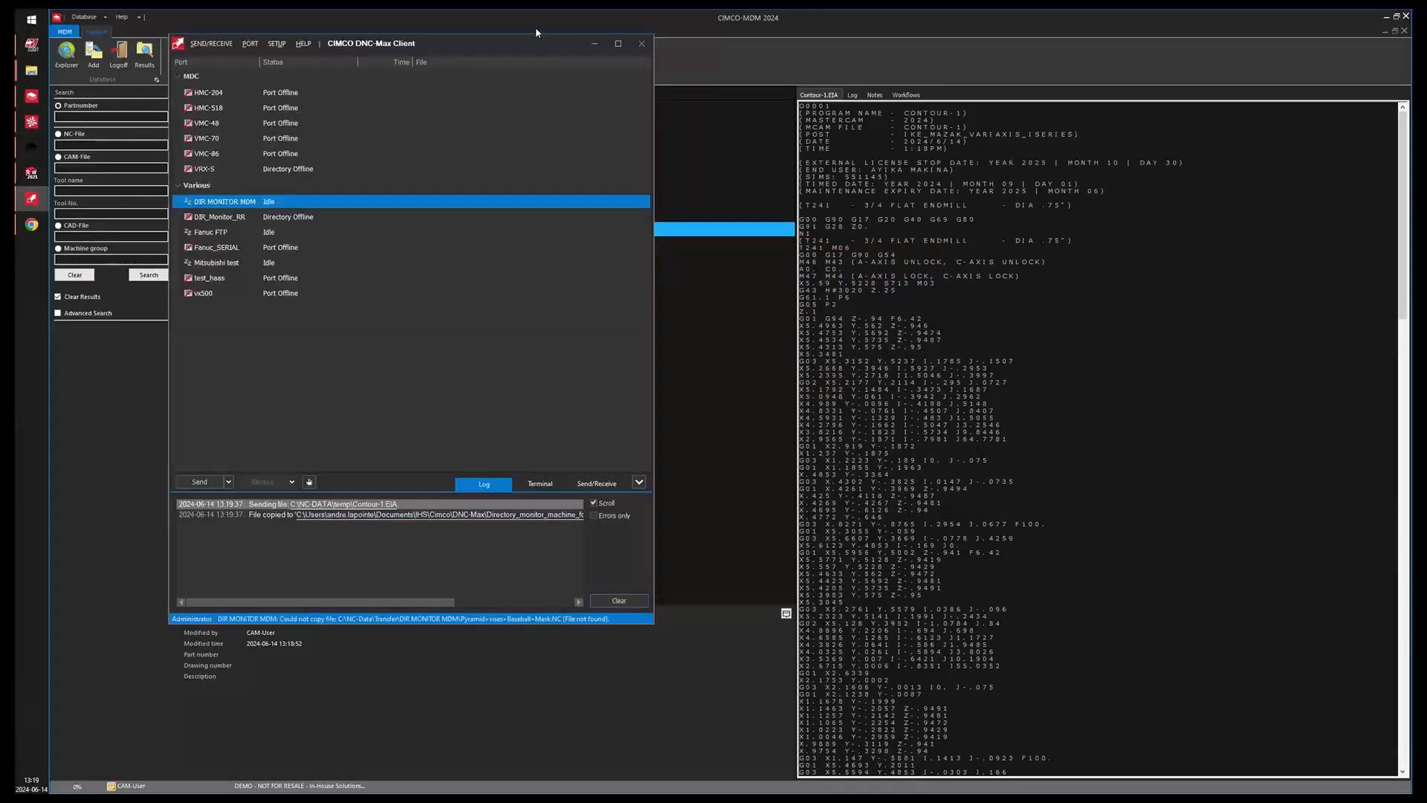
double_click(385, 514)
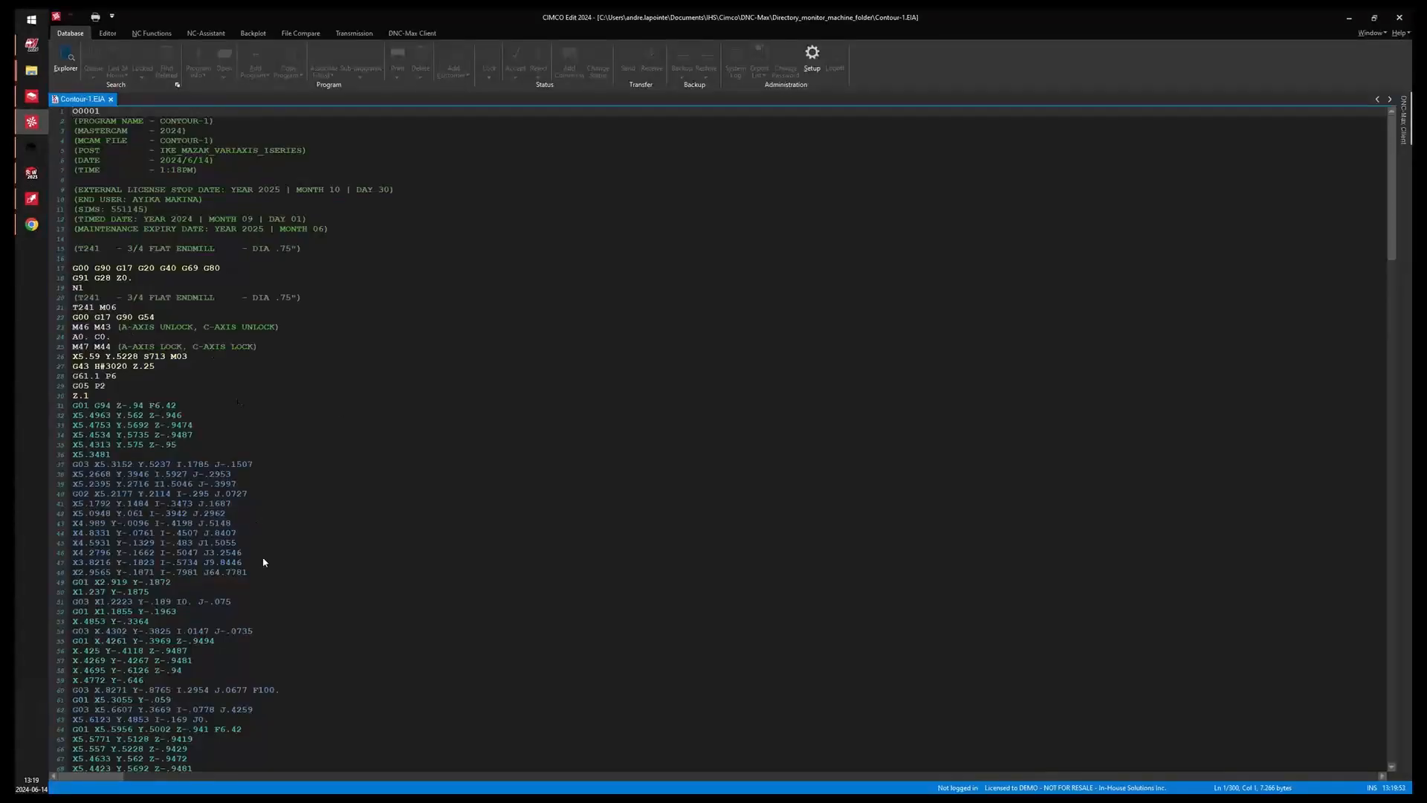
click(266, 571)
drag(308, 682, 72, 583)
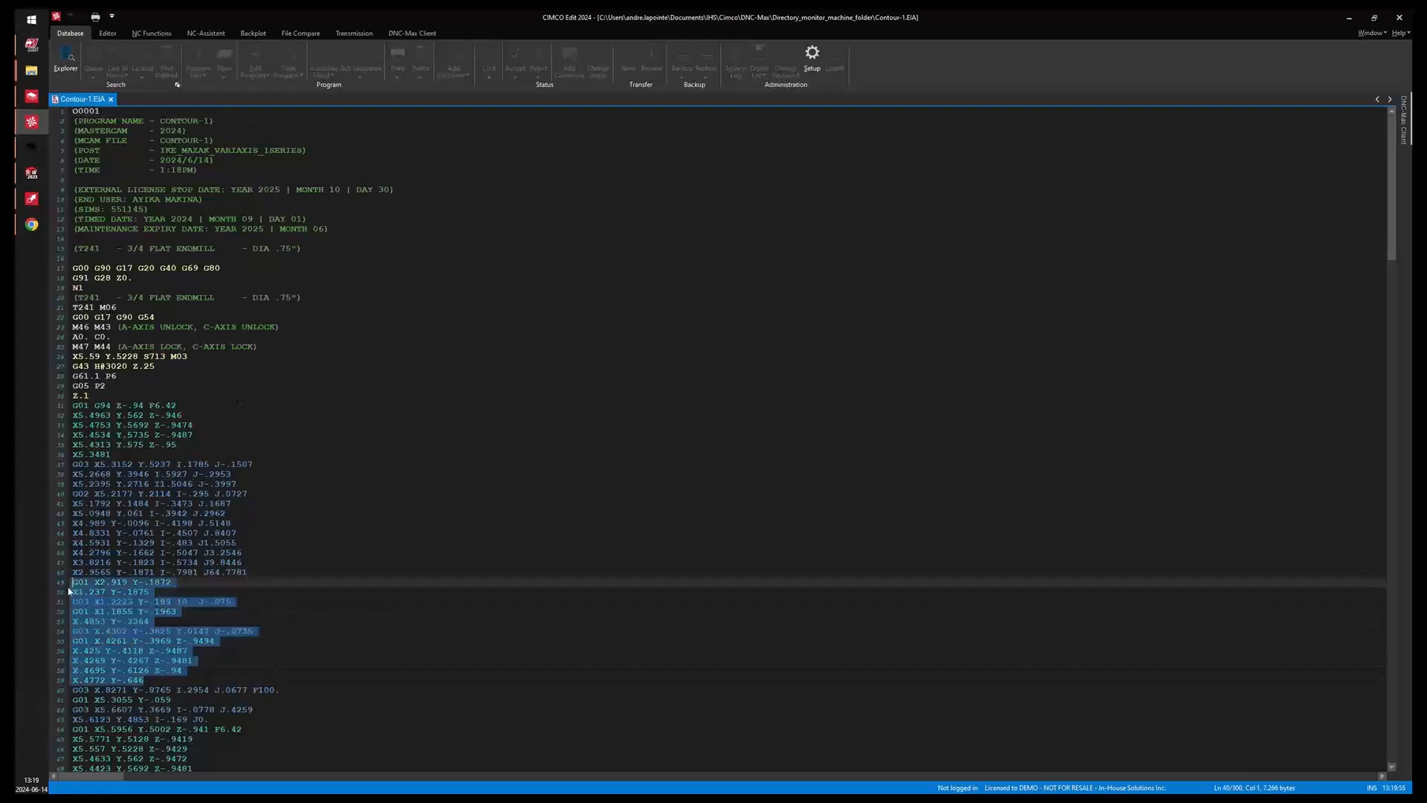
key(Delete)
key(BackSpace)
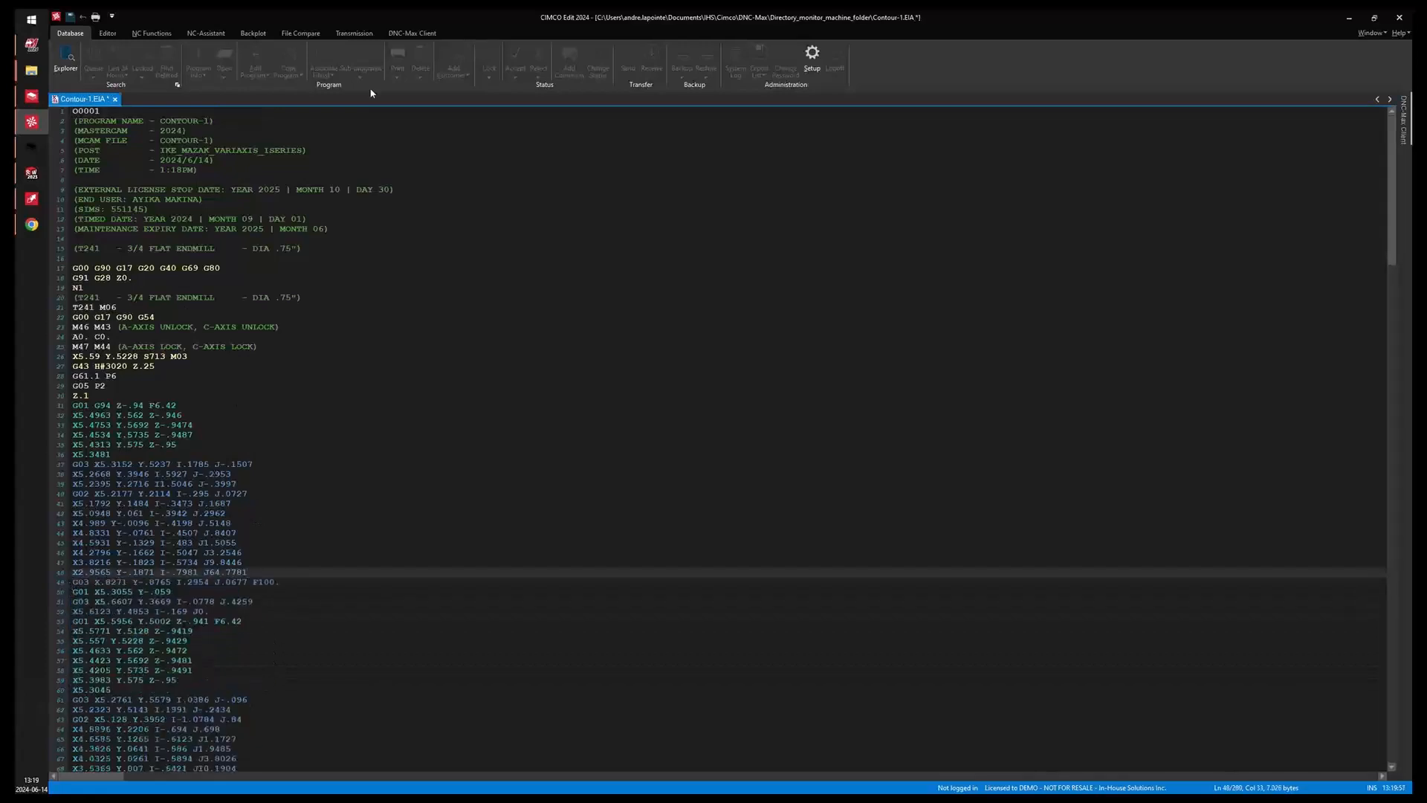
Save the edited Contour-1.EIA program.
click(151, 33)
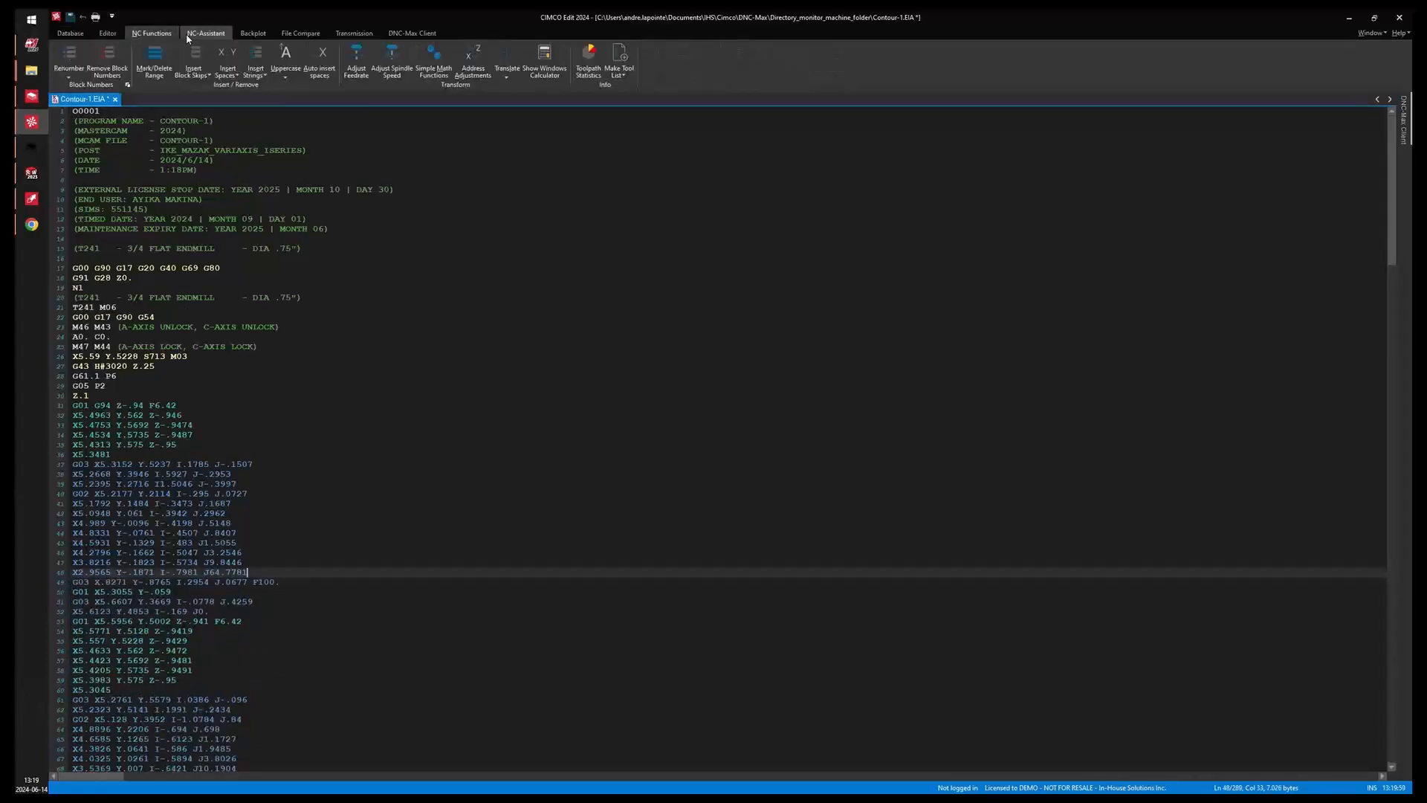
click(108, 33)
click(133, 66)
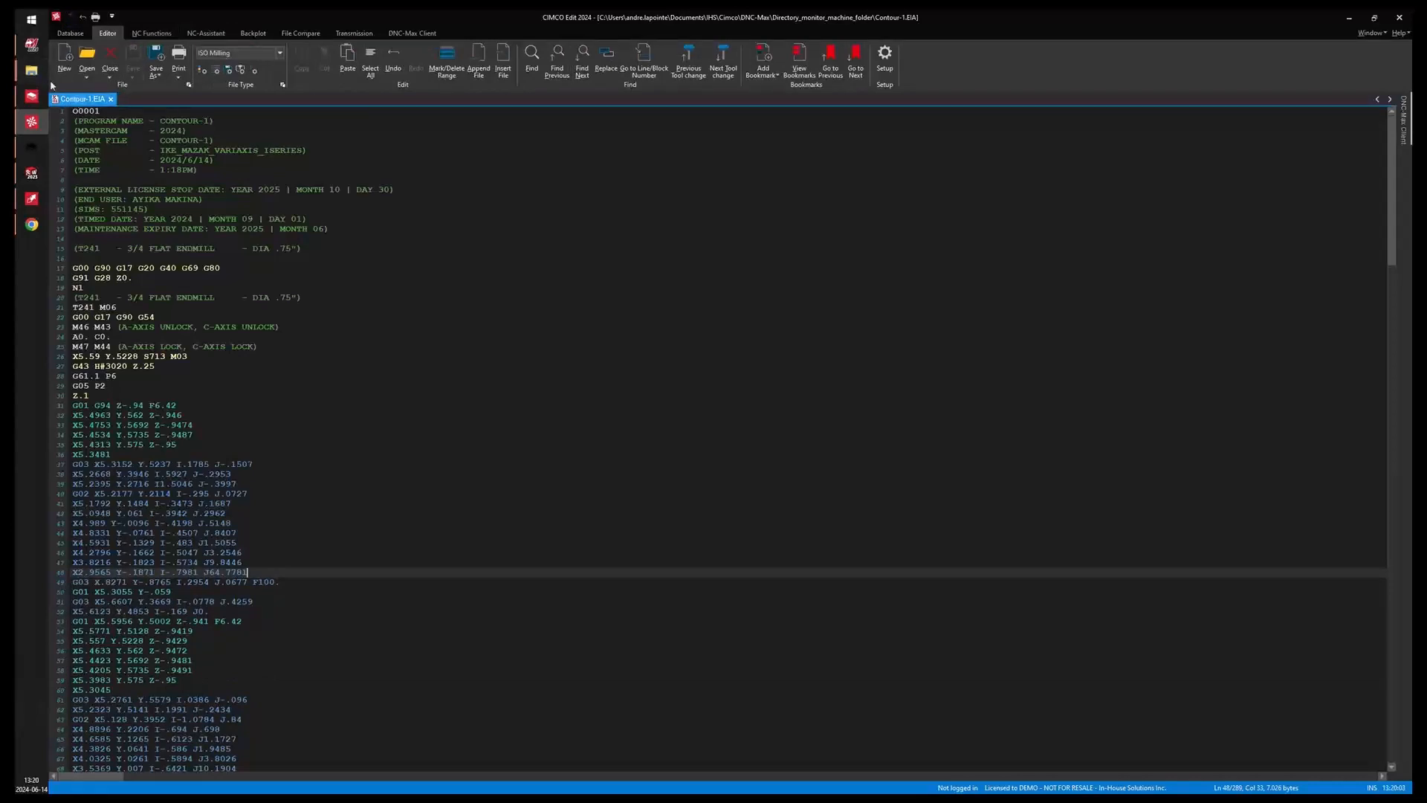
Move the edited Contour-1.EIA from Directory_monitor_machine_folder into the DIR MONITOR MDM folder and close both folder windows.
click(31, 70)
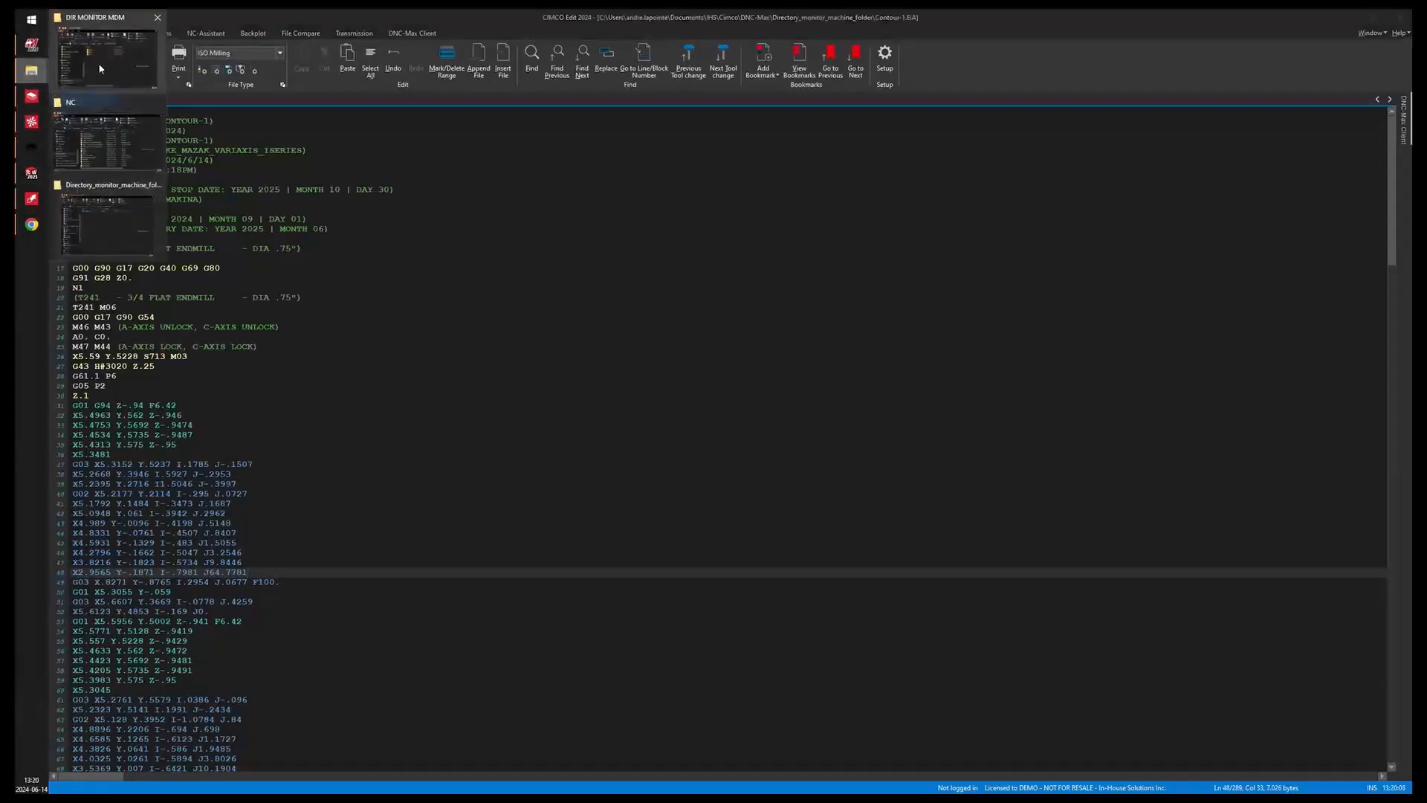
click(109, 206)
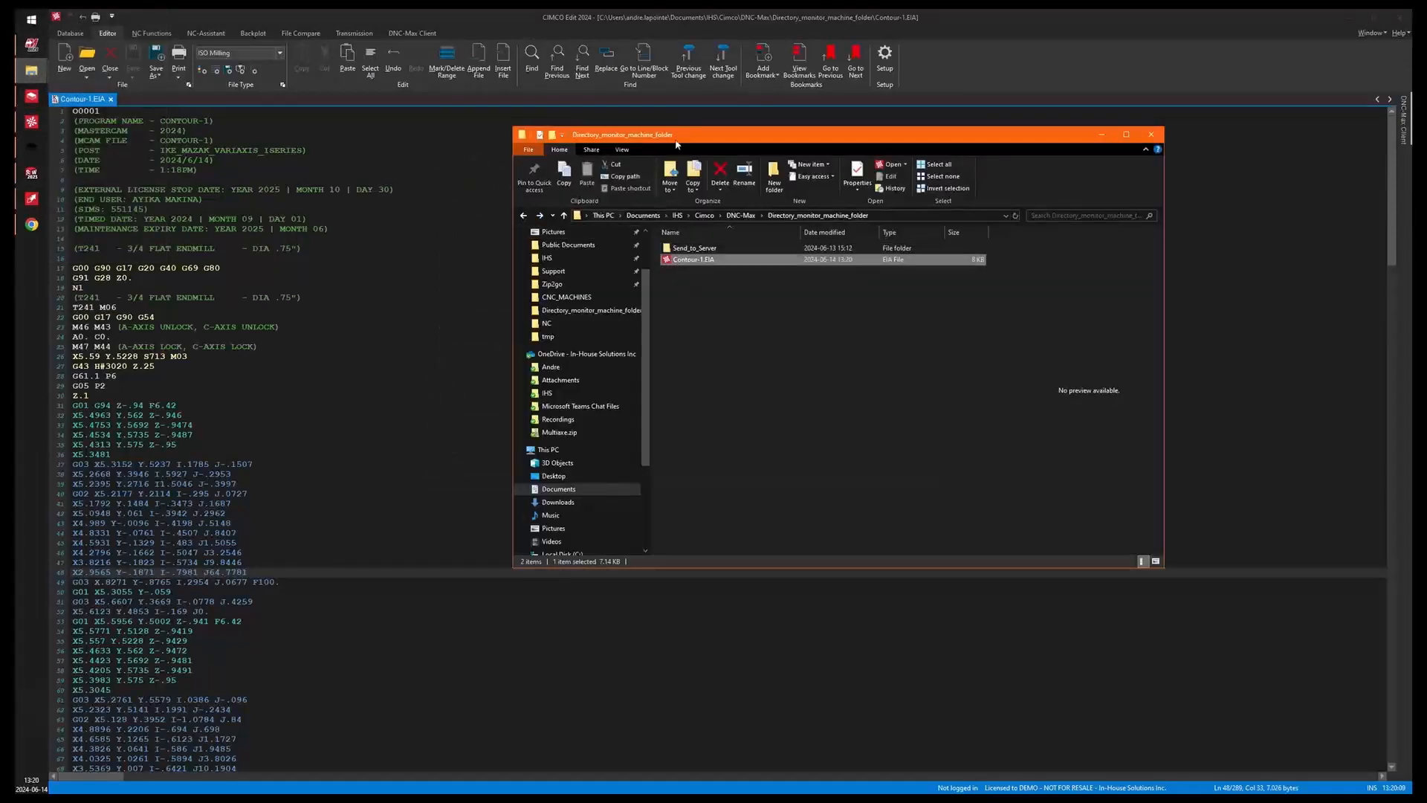
drag(676, 138, 759, 191)
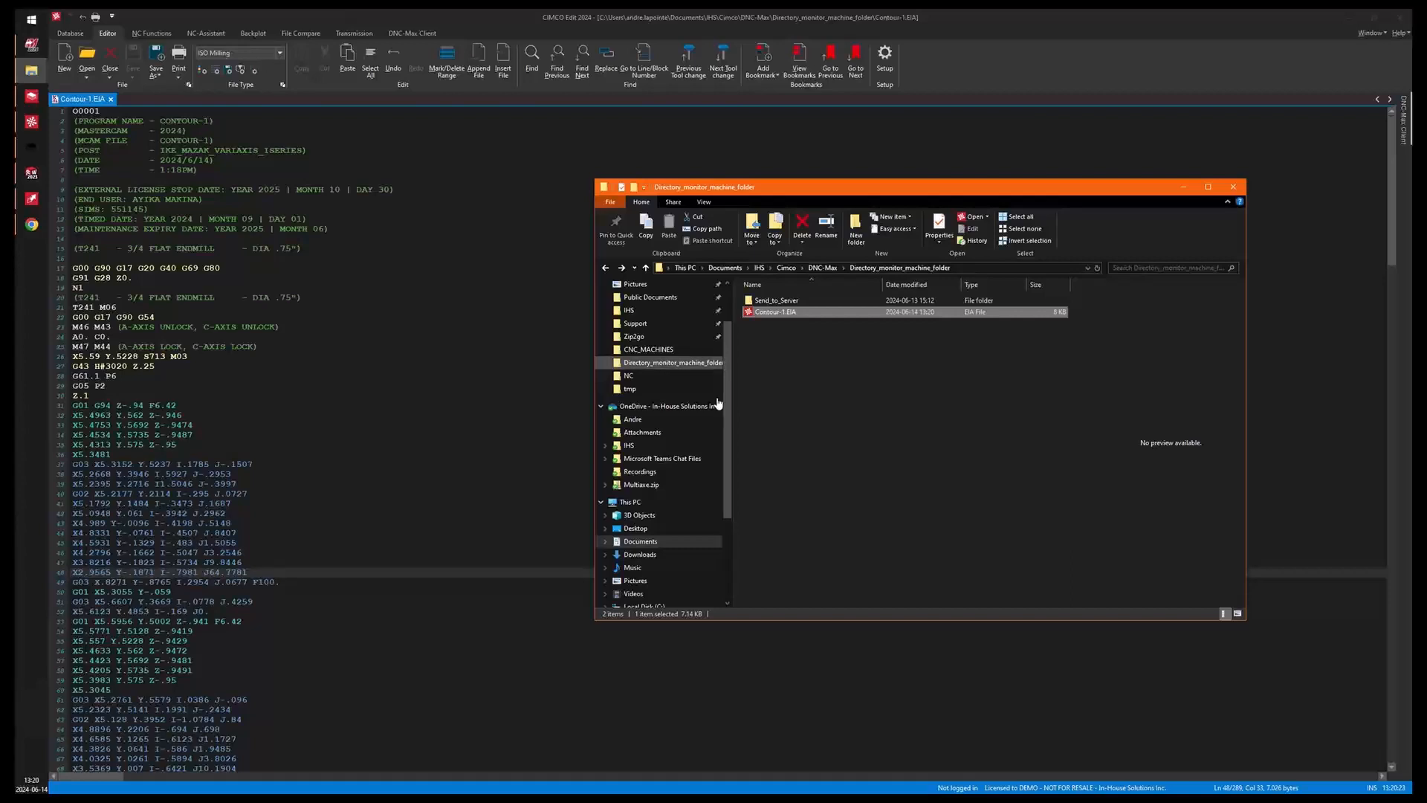
click(32, 74)
click(95, 52)
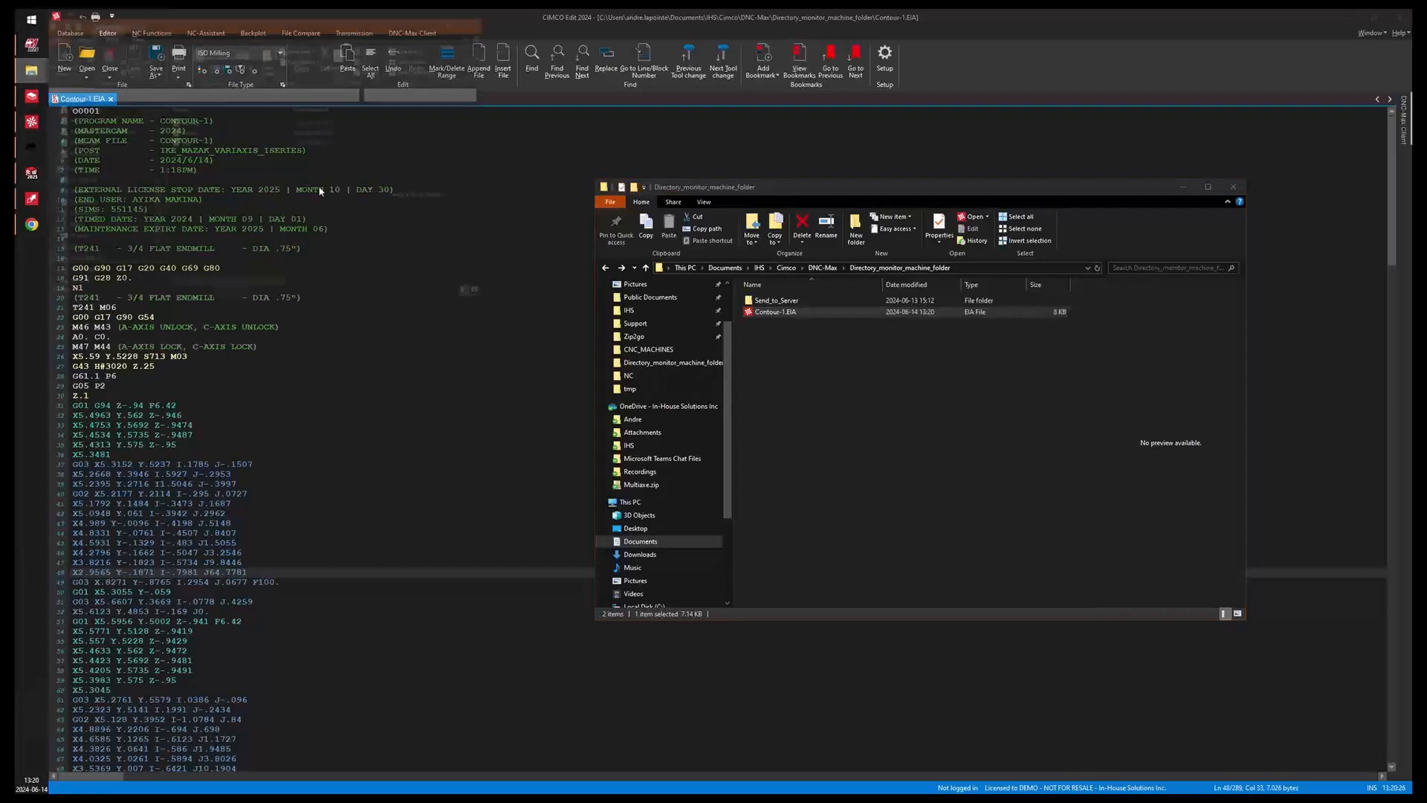
click(785, 331)
drag(776, 314, 272, 237)
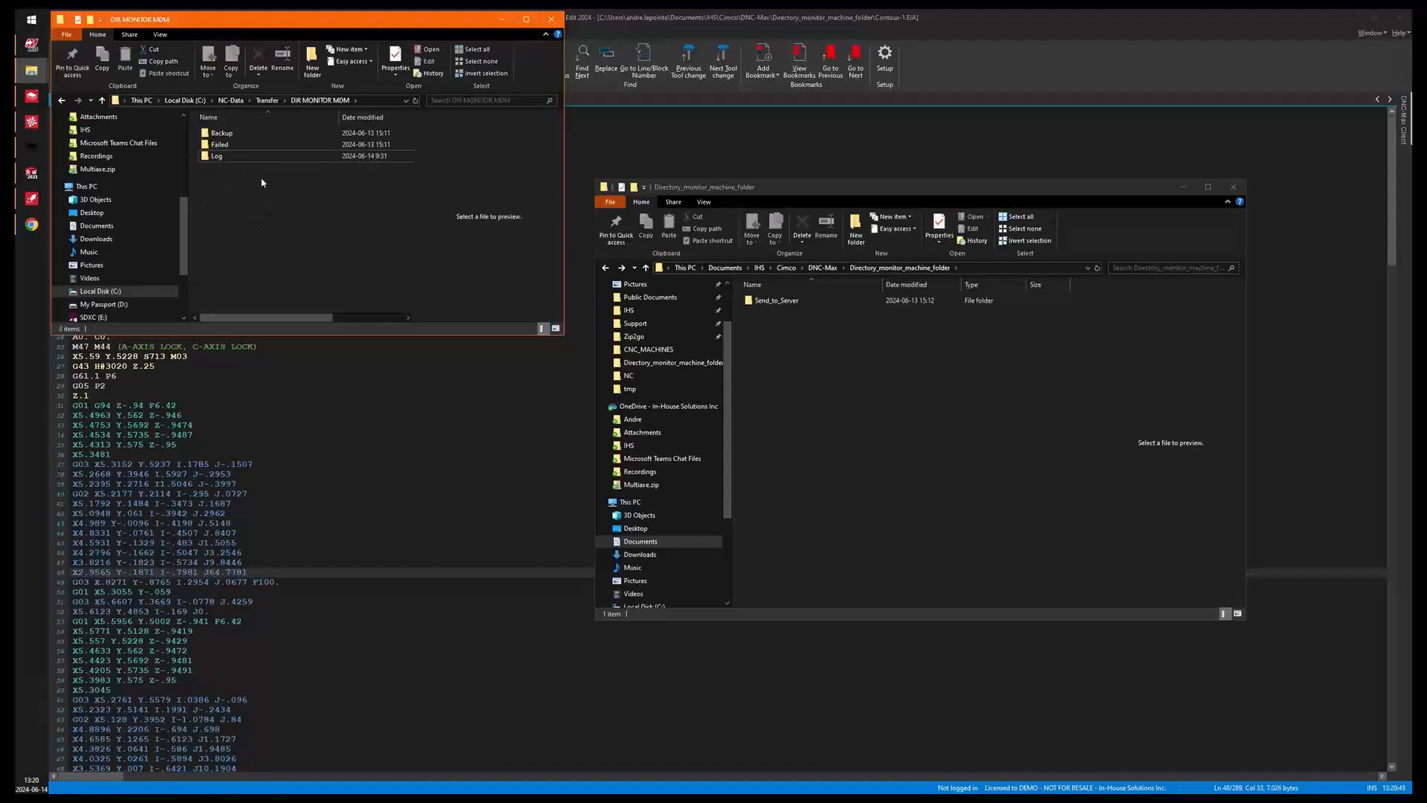
click(499, 19)
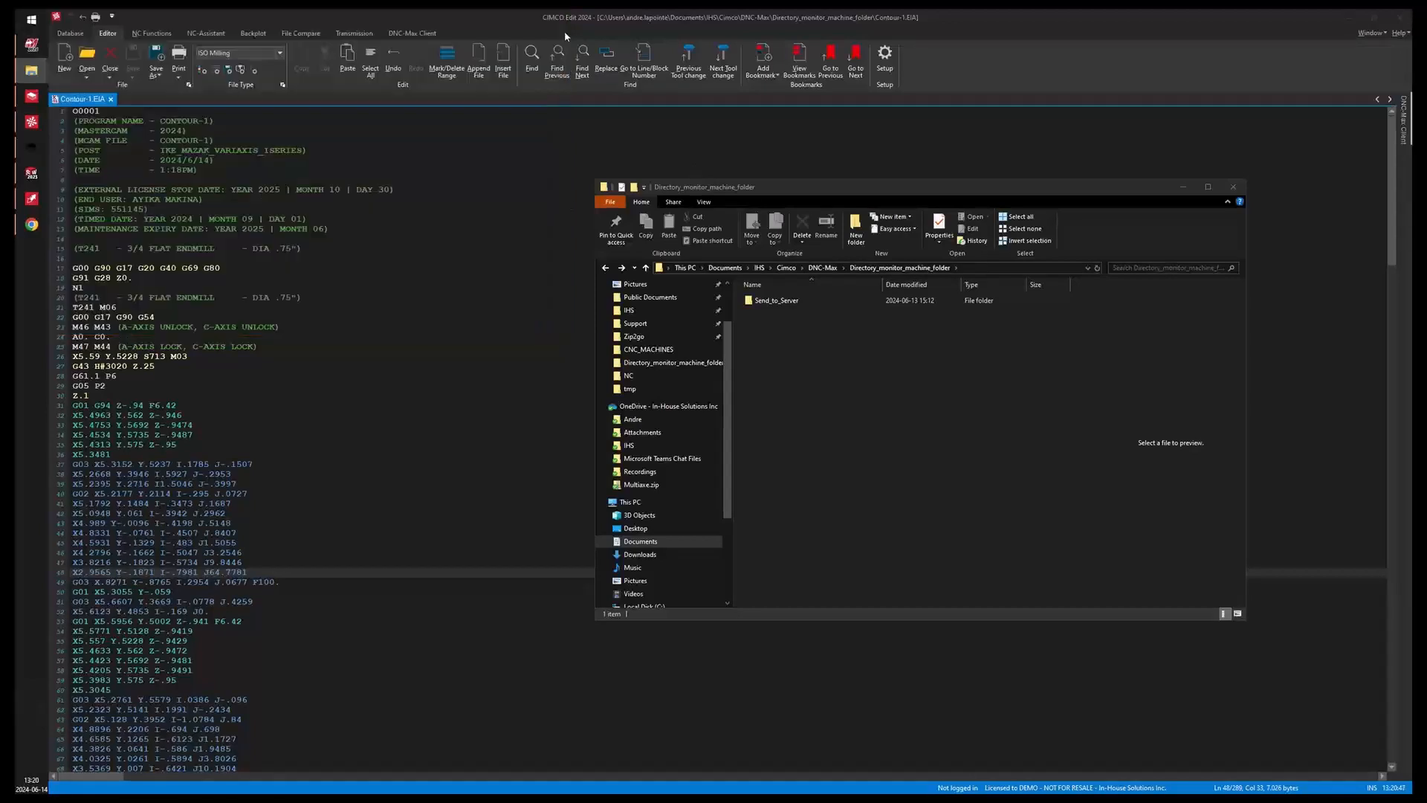
click(1183, 187)
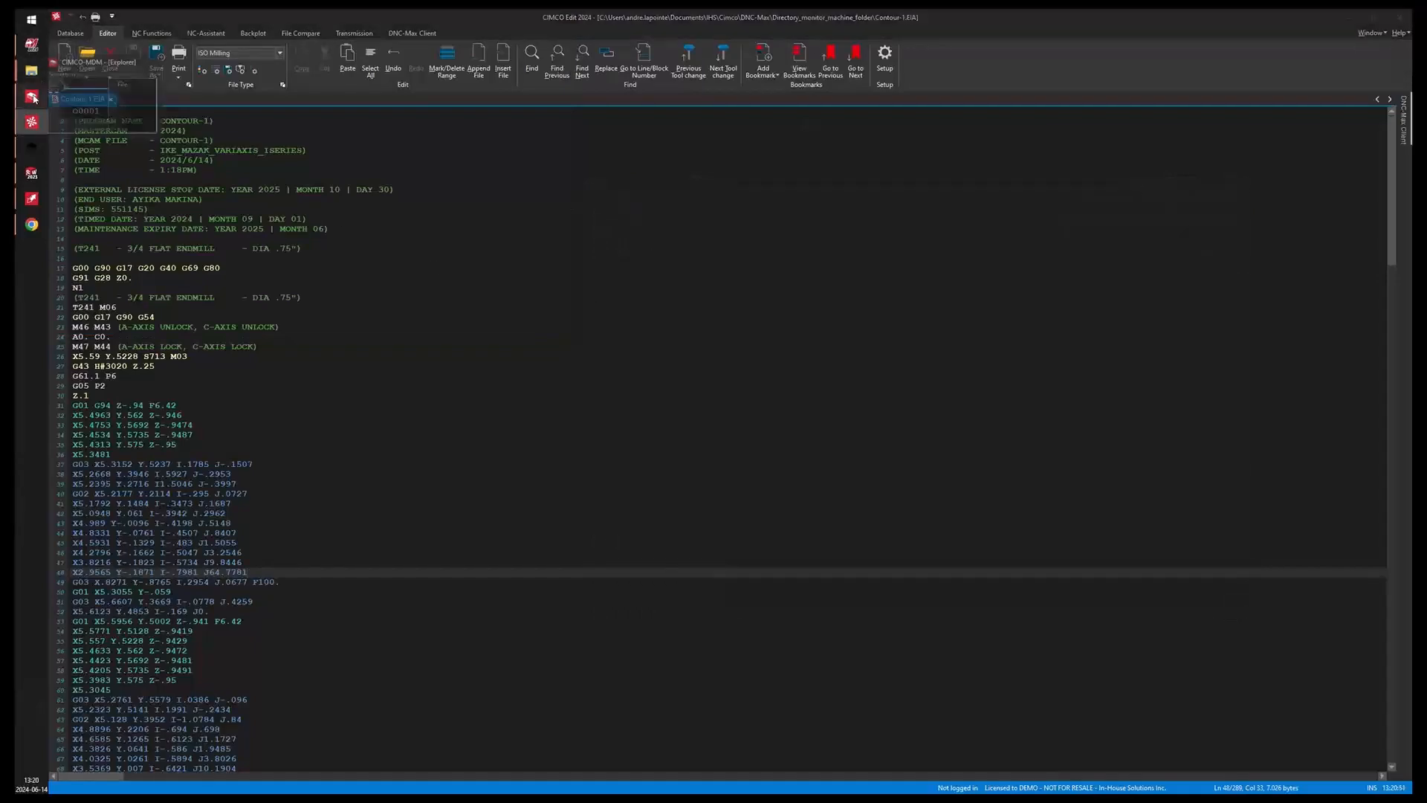
Return to CIMCO MDM and select the locked Contour-1 NC file under the MAZAK VARIAXIS machine group.
click(33, 98)
click(220, 175)
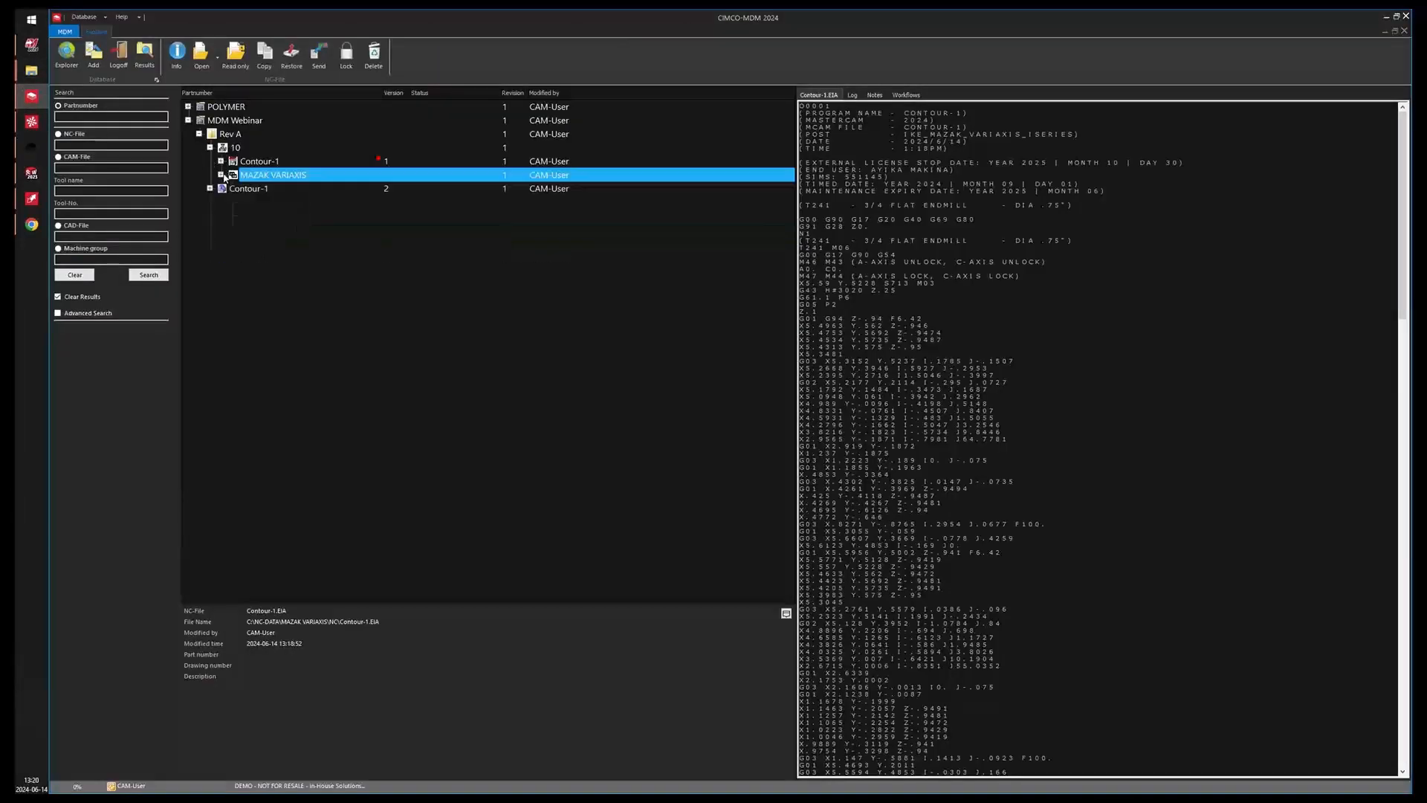
click(221, 175)
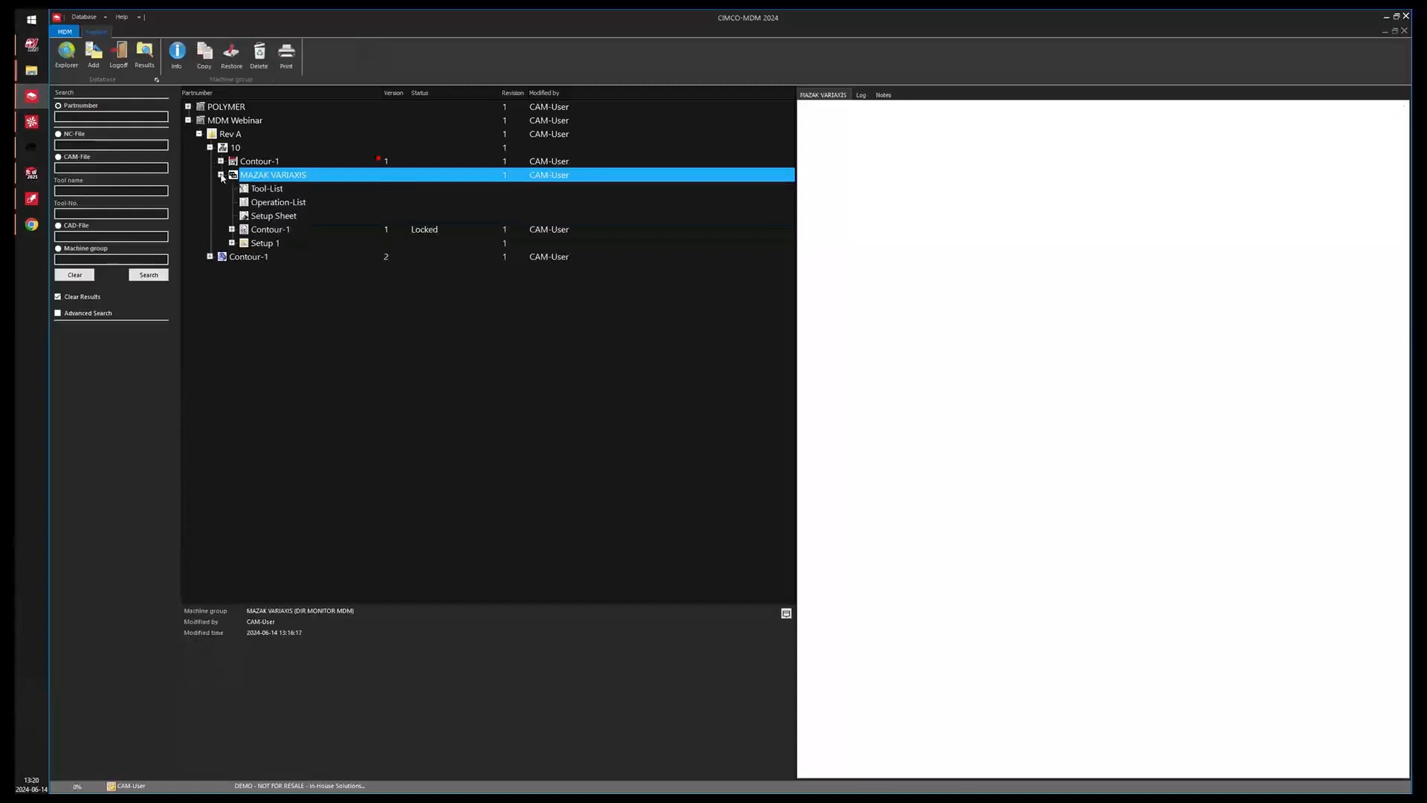
click(295, 231)
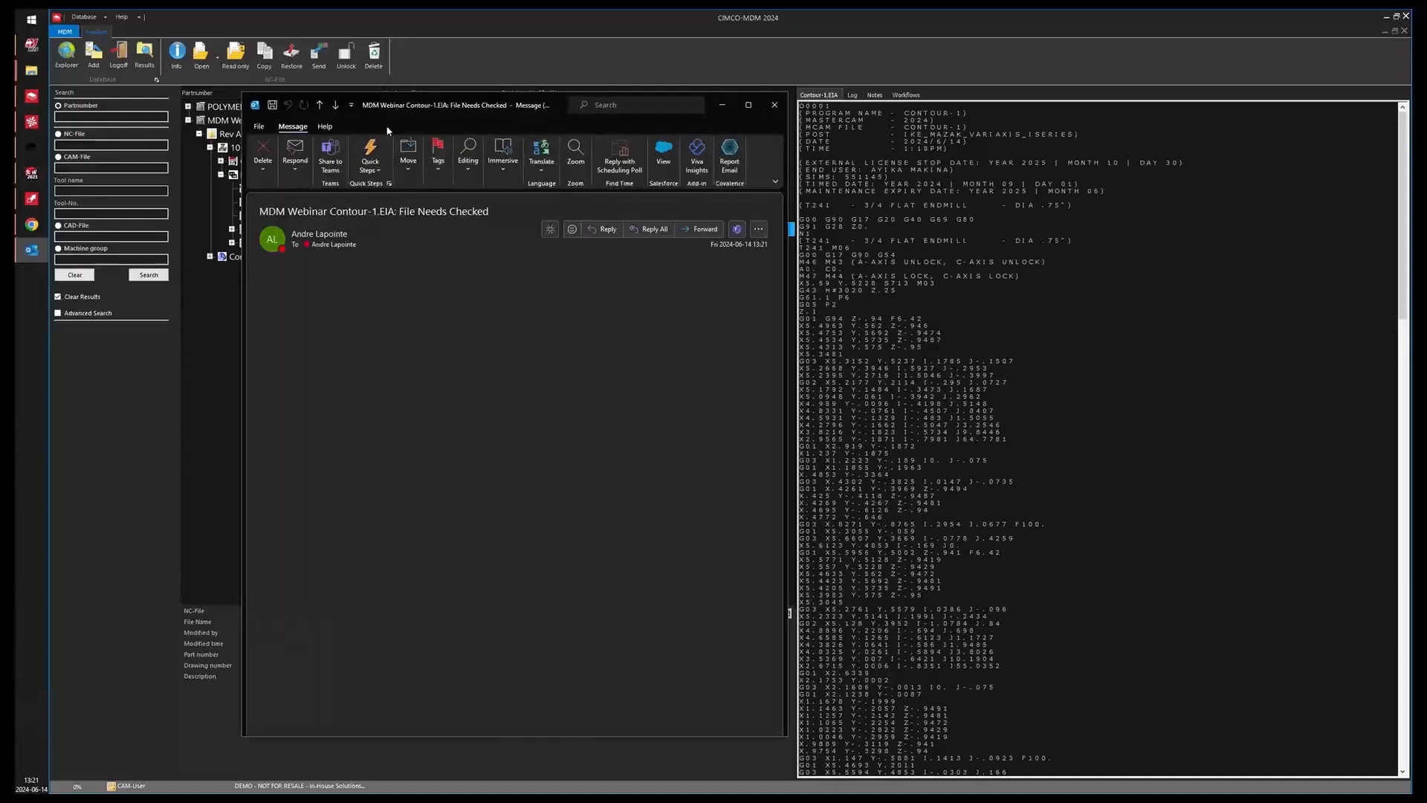
Examine the 'File Needs Checked' e-mail notification for Contour-1.EIA, then close the message window.
drag(493, 112, 532, 155)
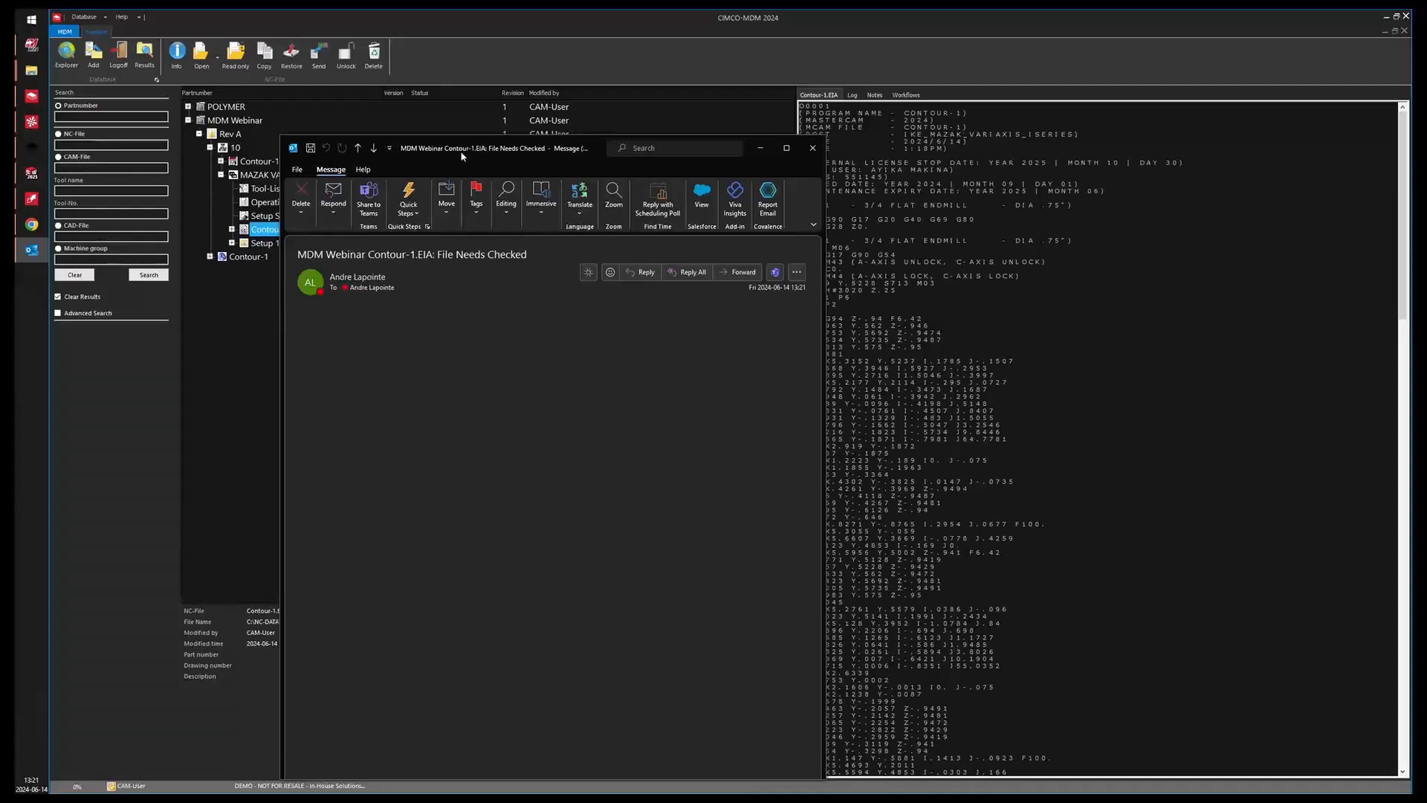
drag(461, 154, 546, 140)
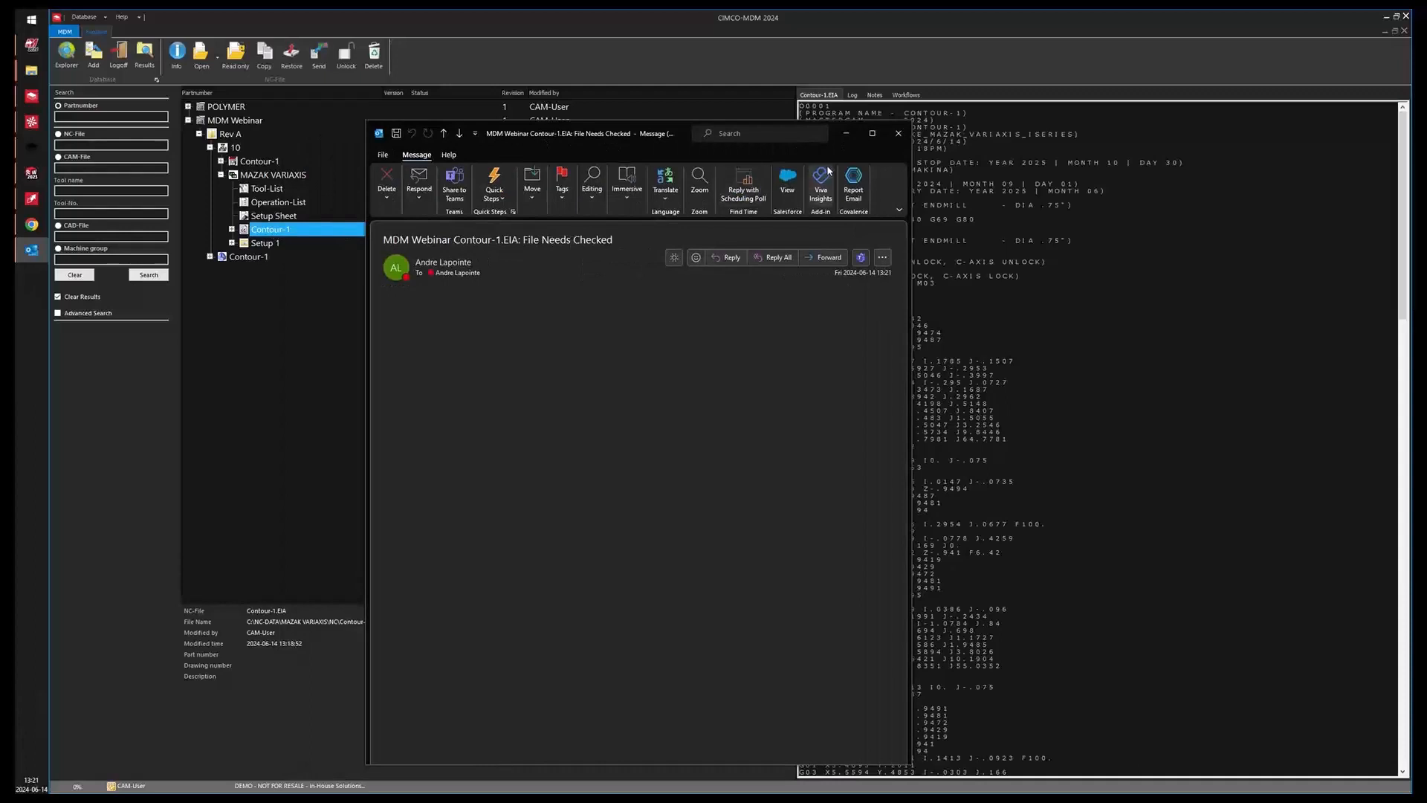
click(898, 133)
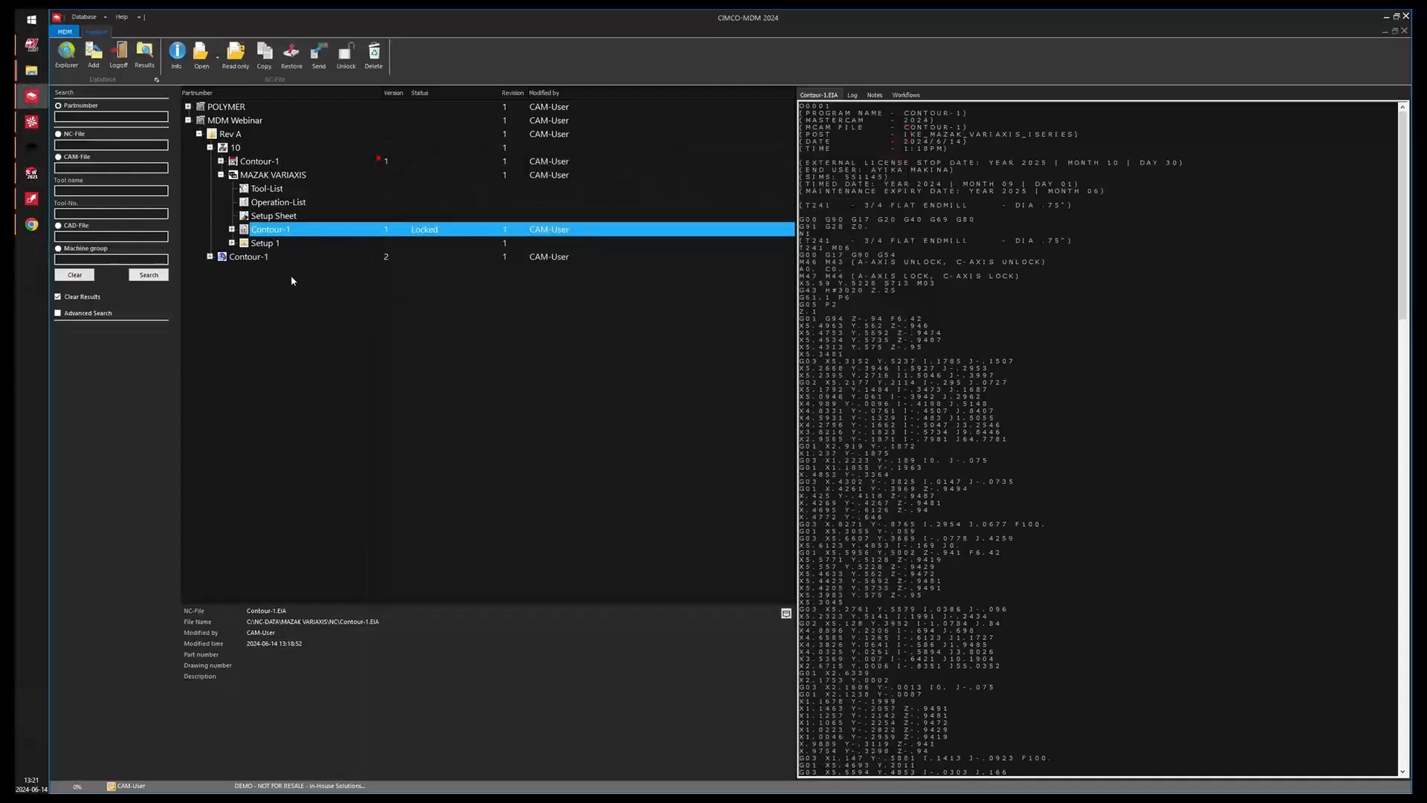
Open the Import Queue and compare the returned Contour-1 program against the original version.
click(84, 16)
click(105, 77)
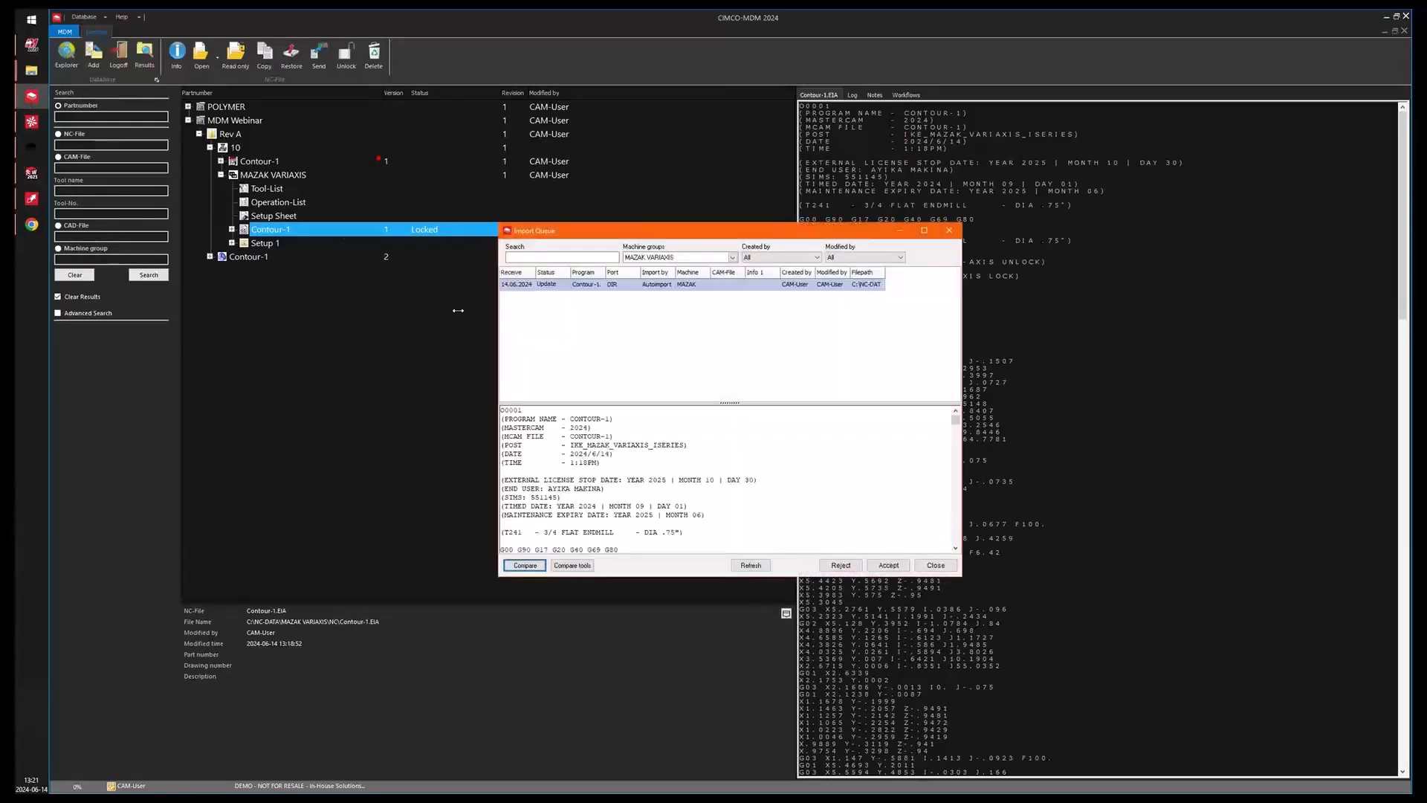
drag(665, 231, 561, 147)
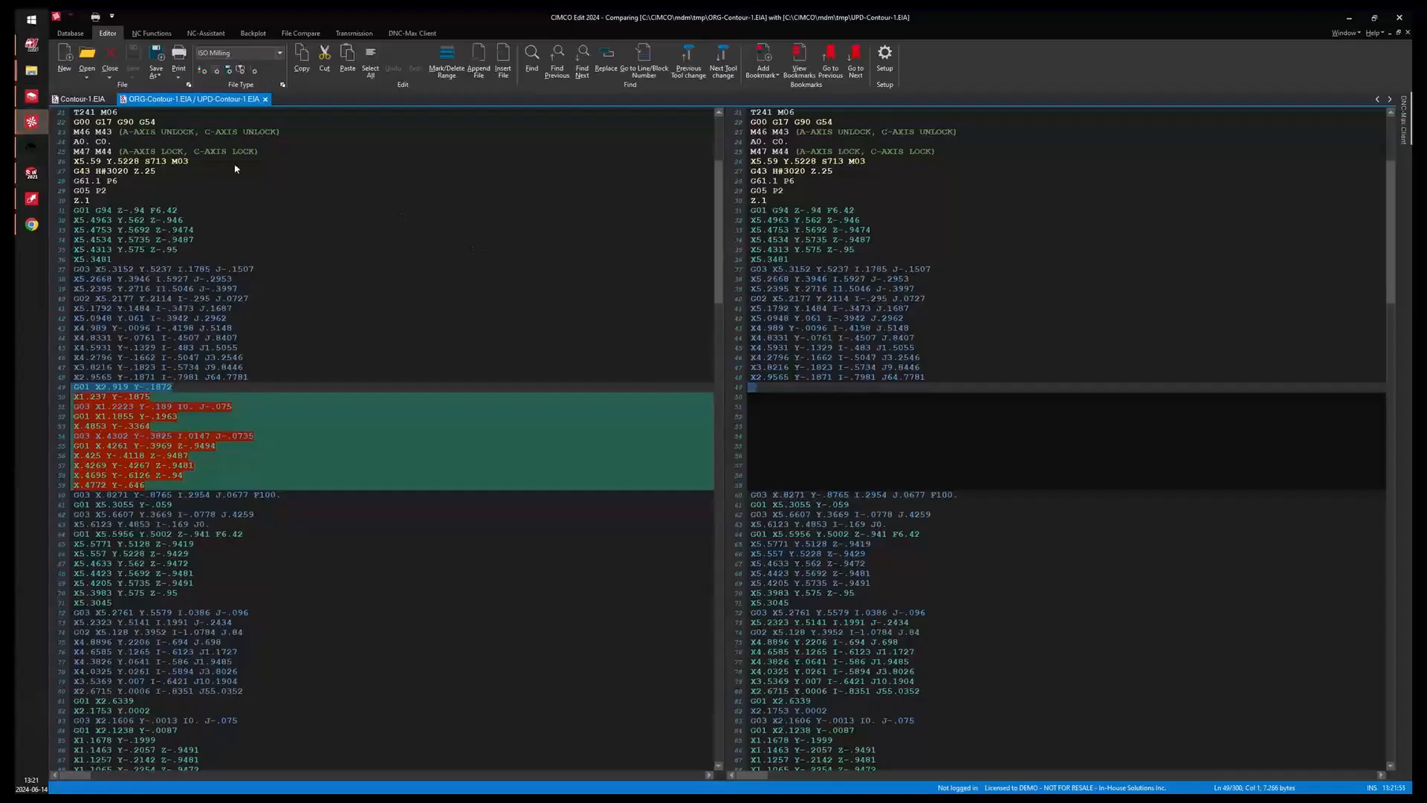
click(516, 427)
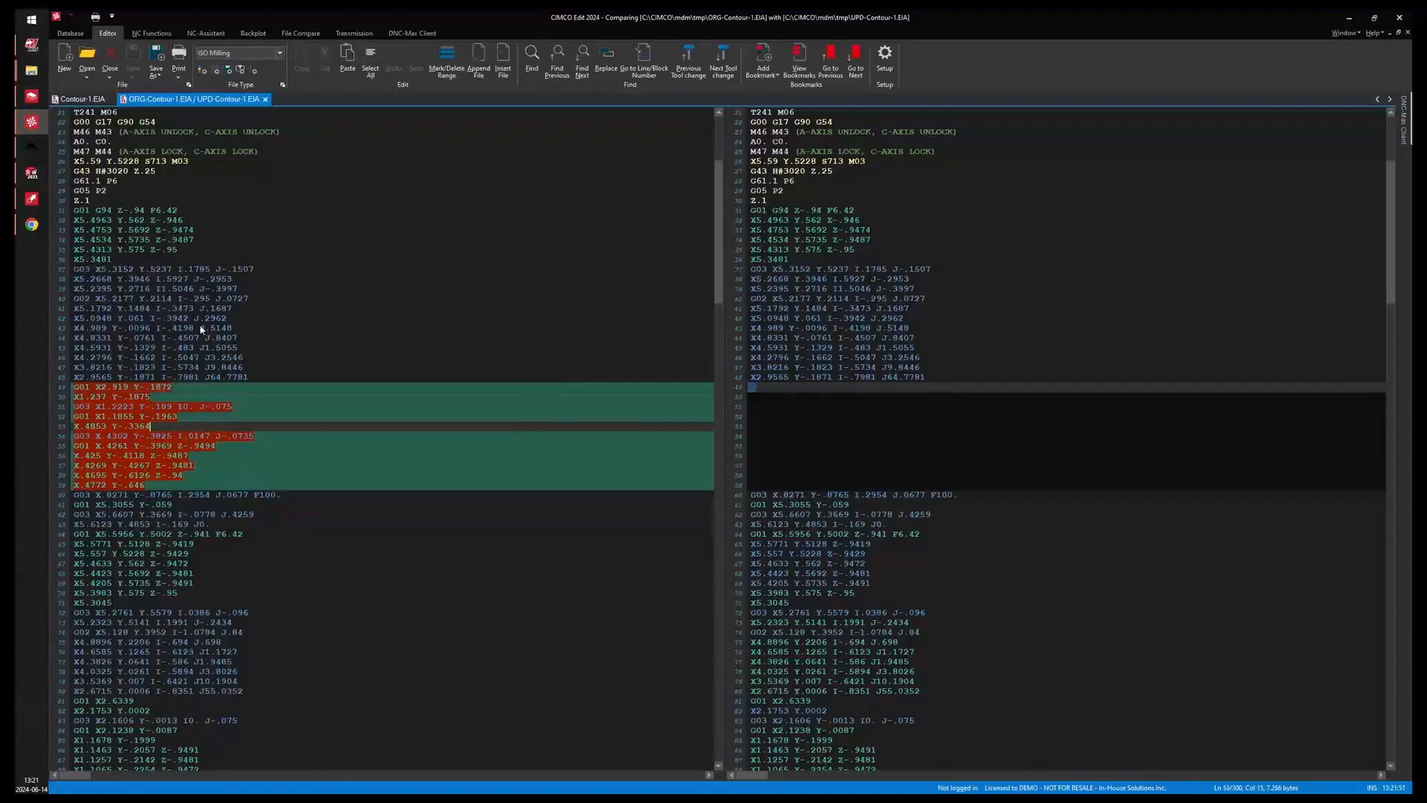
click(976, 369)
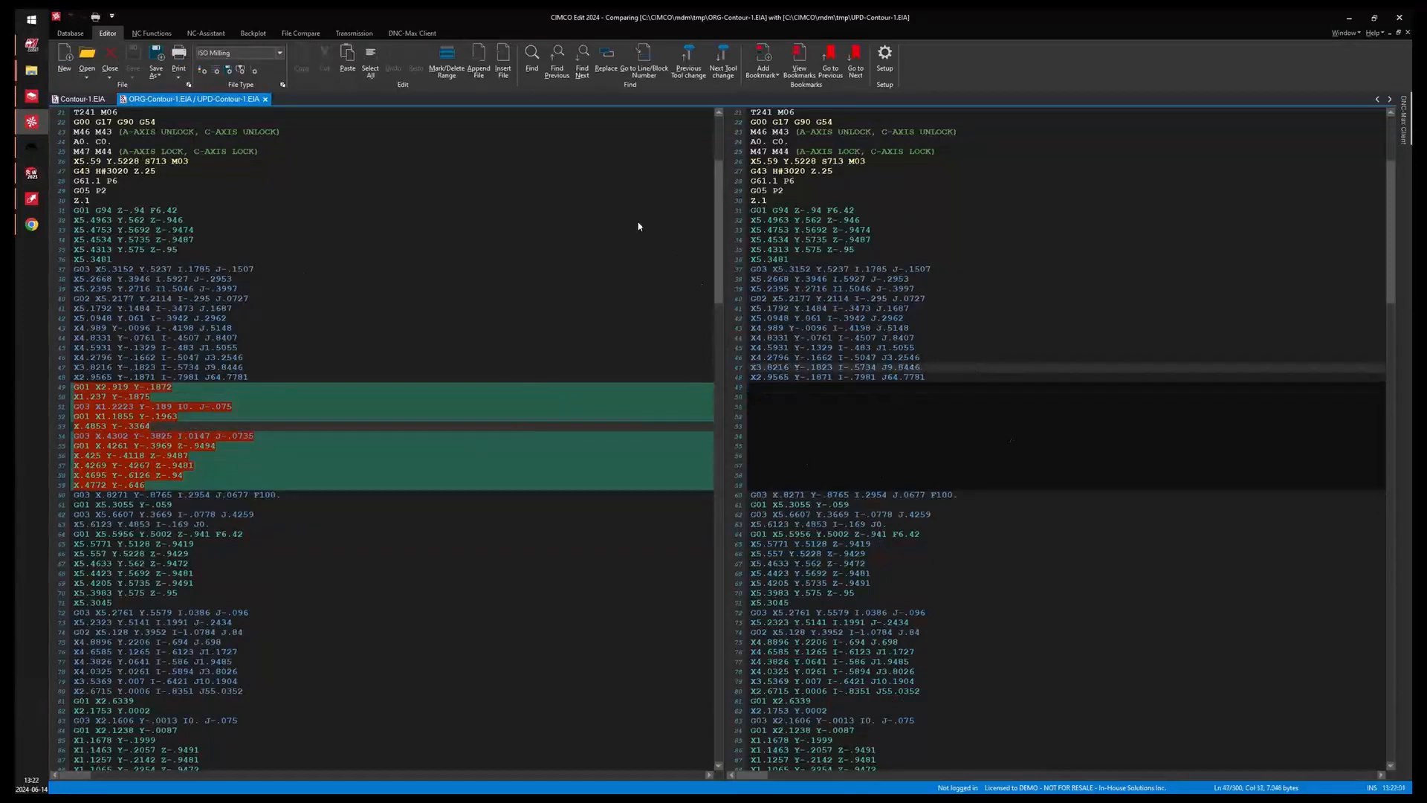
Close the comparison and accept the returned Contour-1 in the Import Queue with the comment "Changed accepted".
click(266, 99)
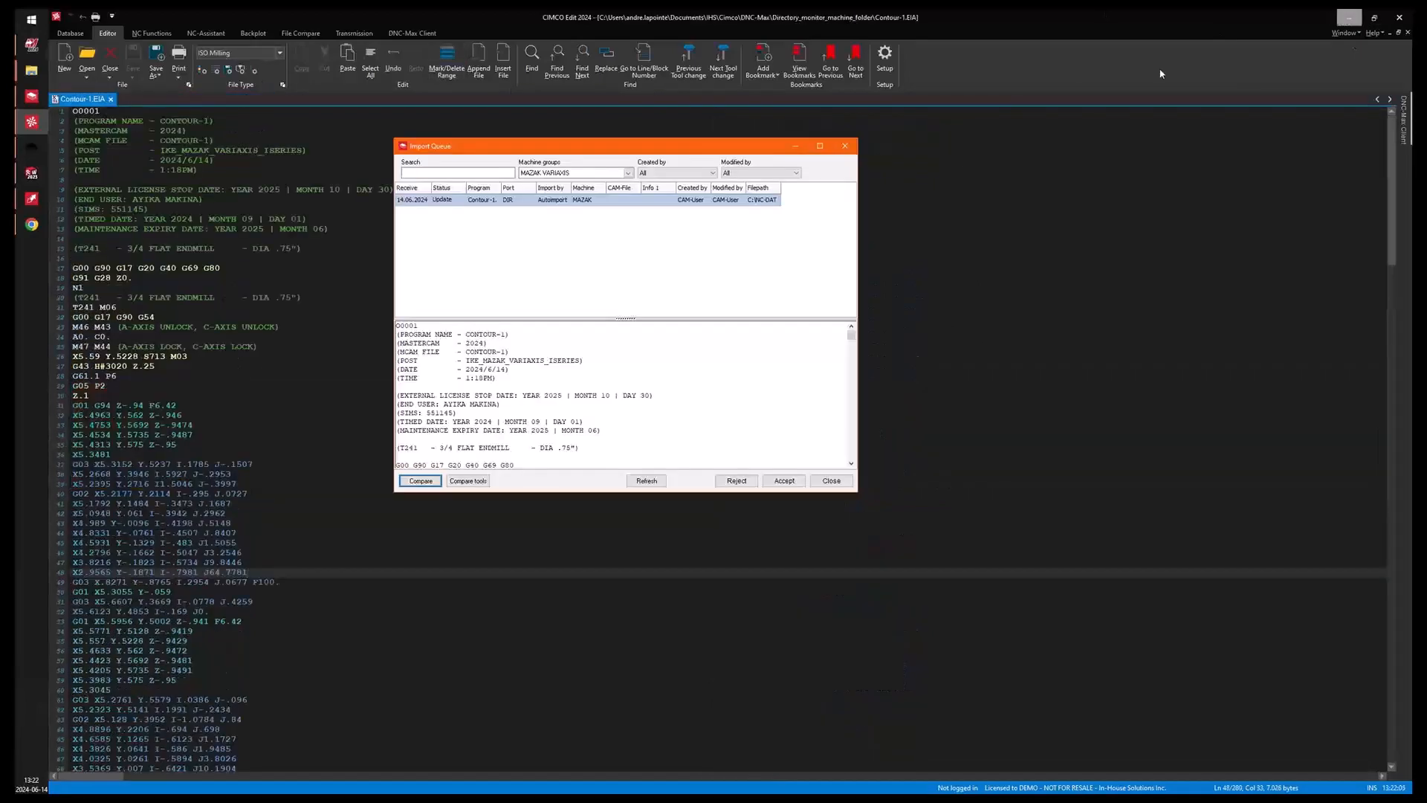
click(585, 264)
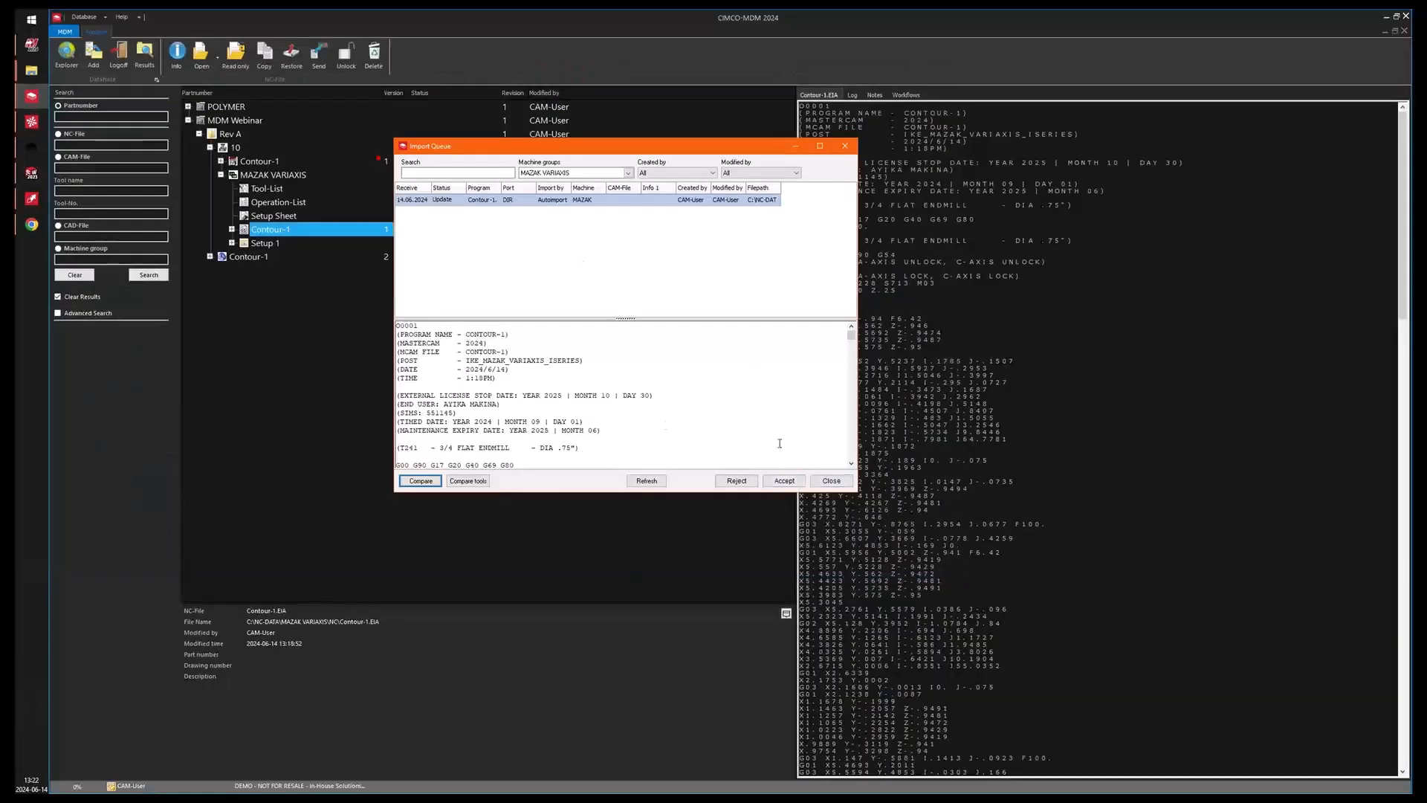
click(784, 481)
click(766, 420)
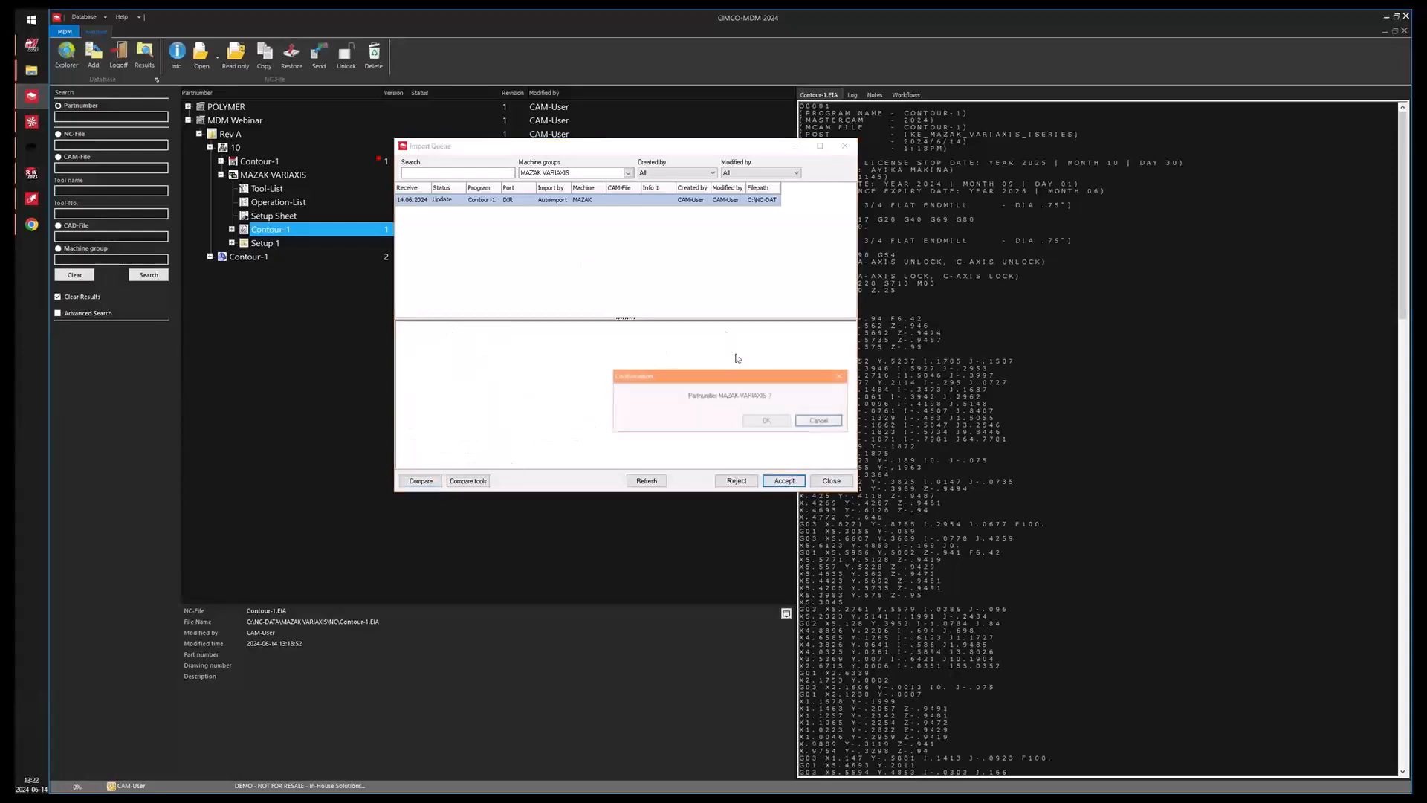
click(766, 420)
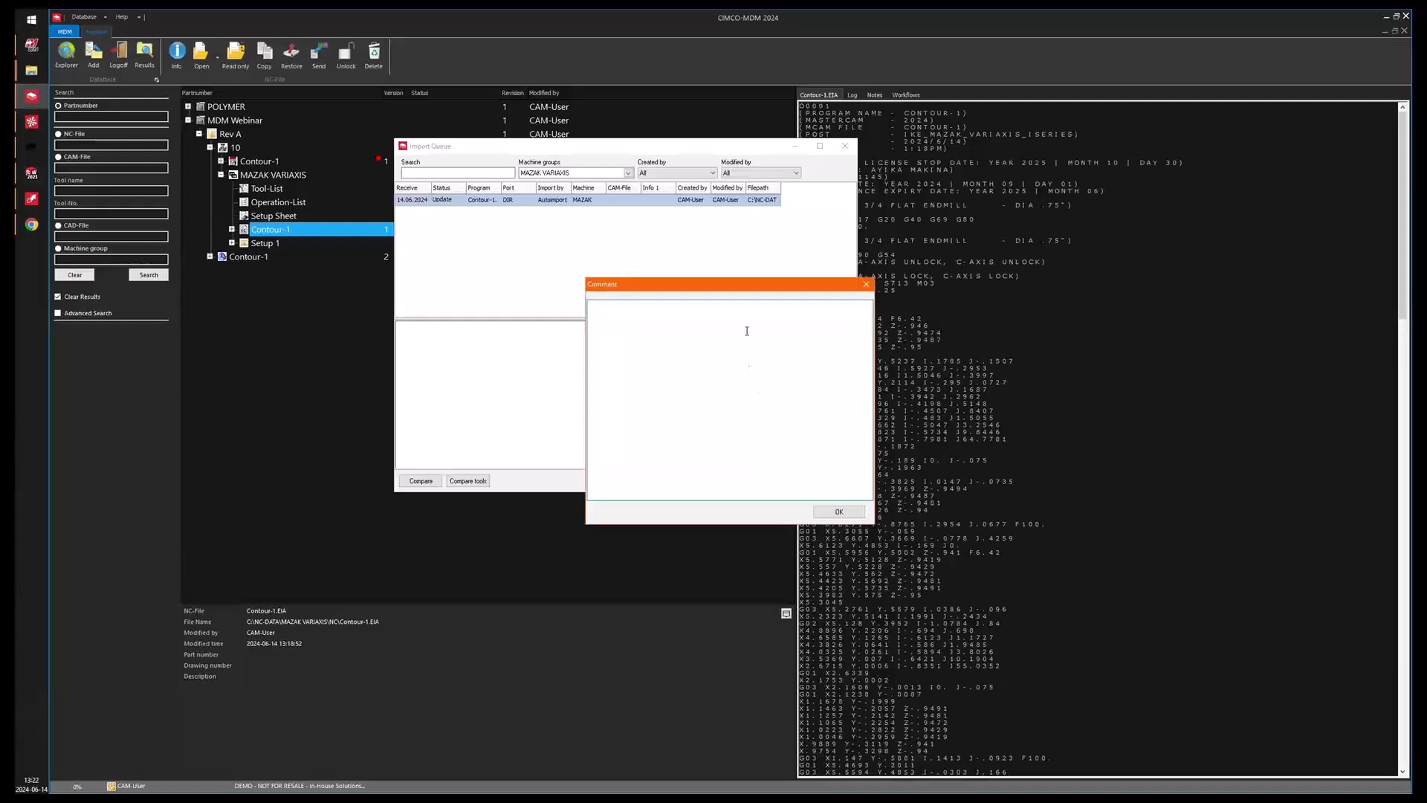
text(Changed)
text( accepted)
click(838, 511)
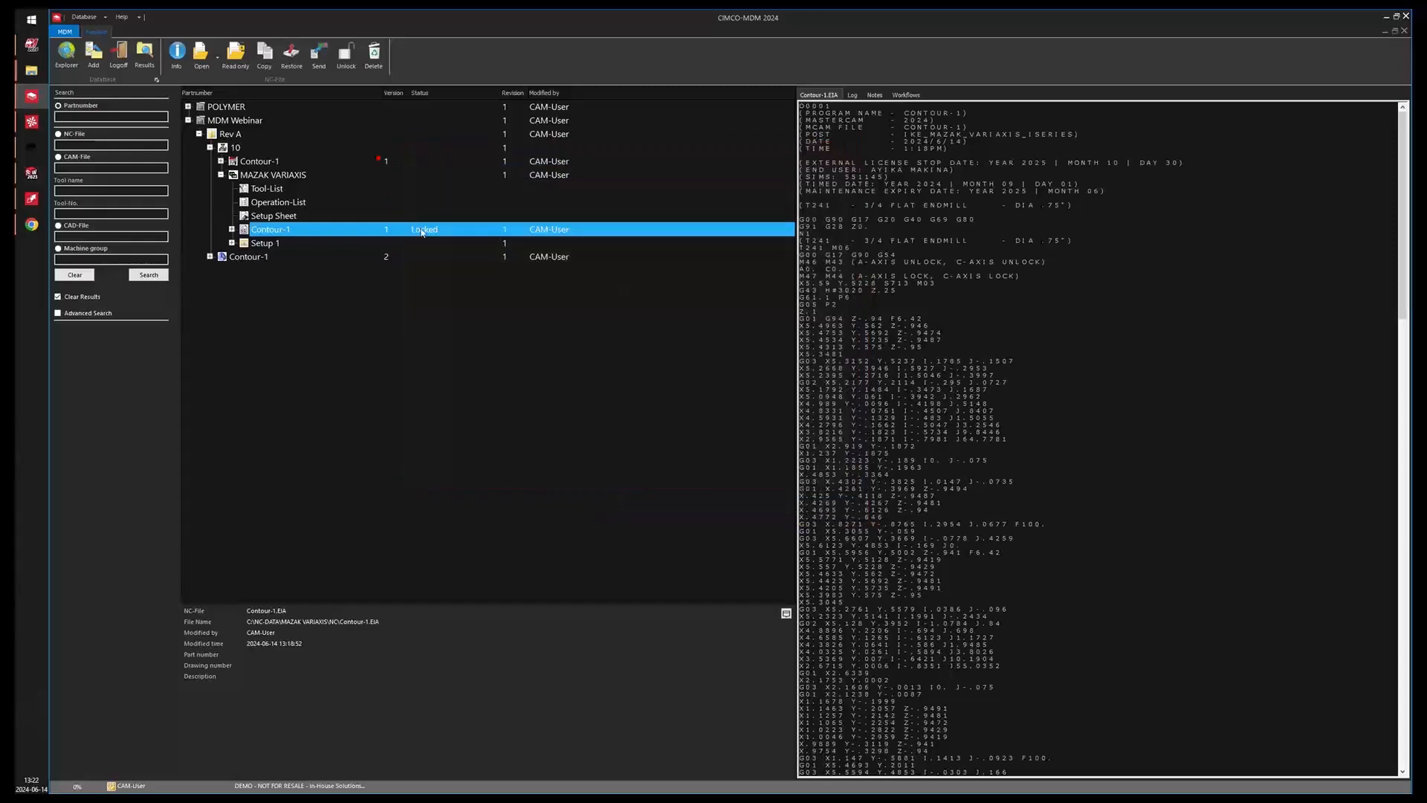
Select the updated Contour-1 NC file and review its Log, Notes and Workflows tabs.
click(221, 176)
click(221, 175)
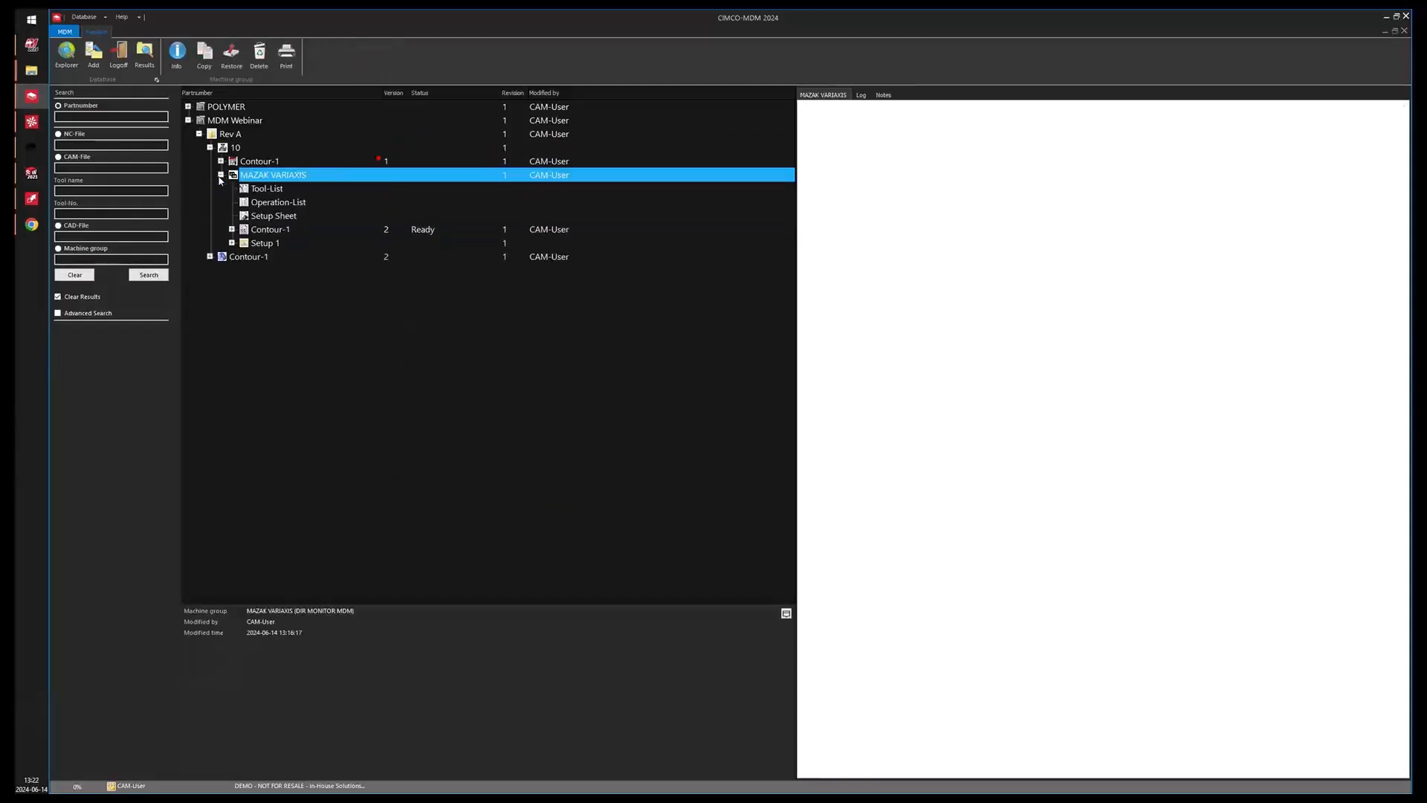
click(430, 231)
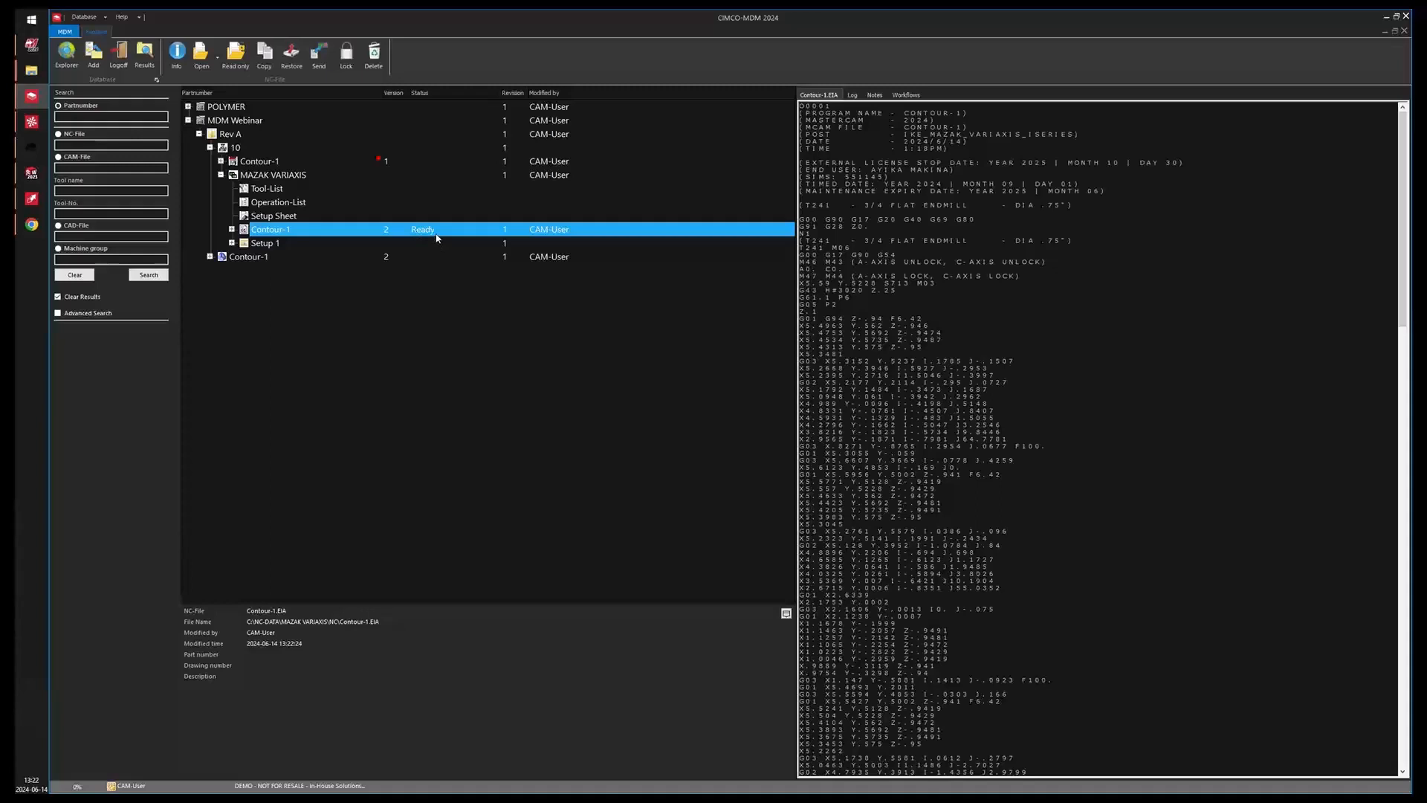
click(853, 95)
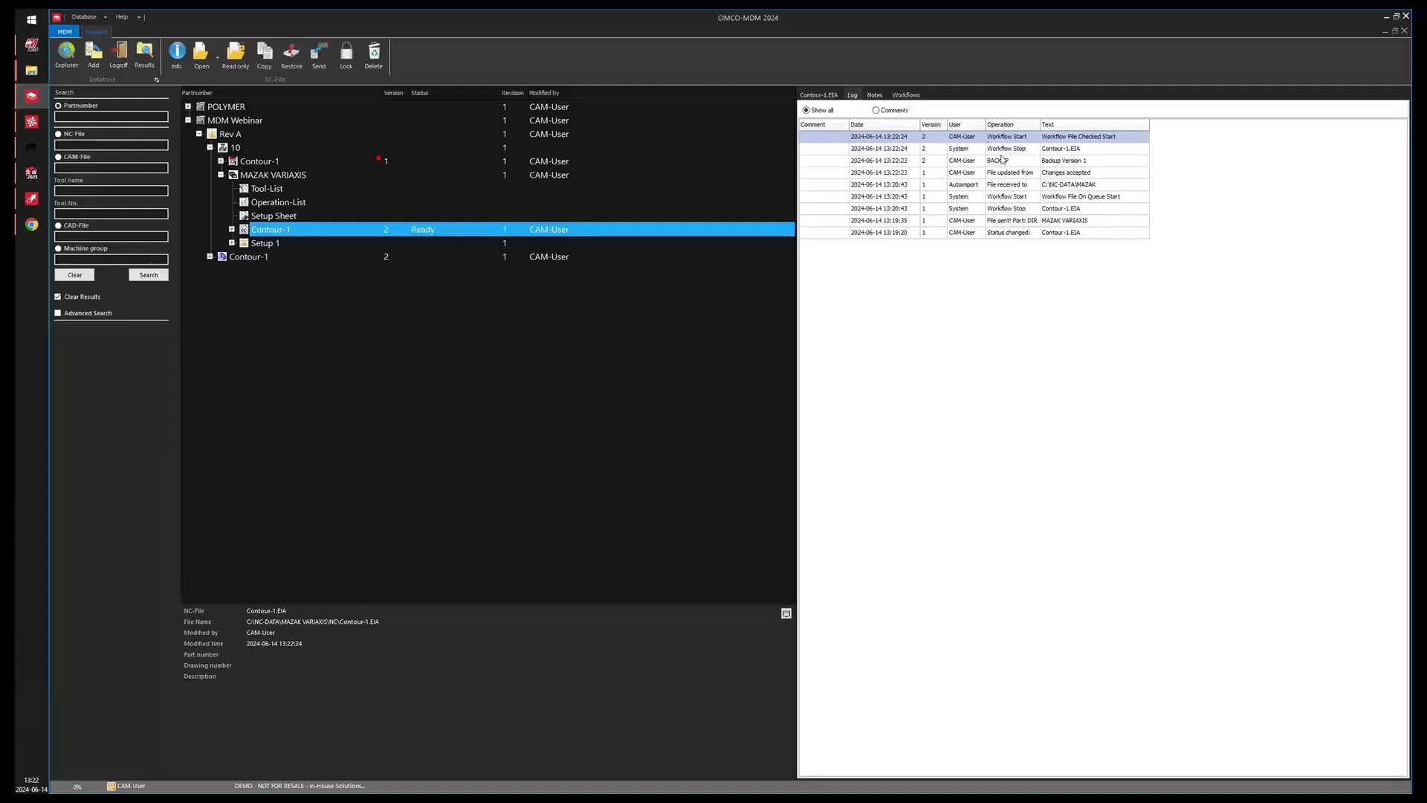
click(875, 95)
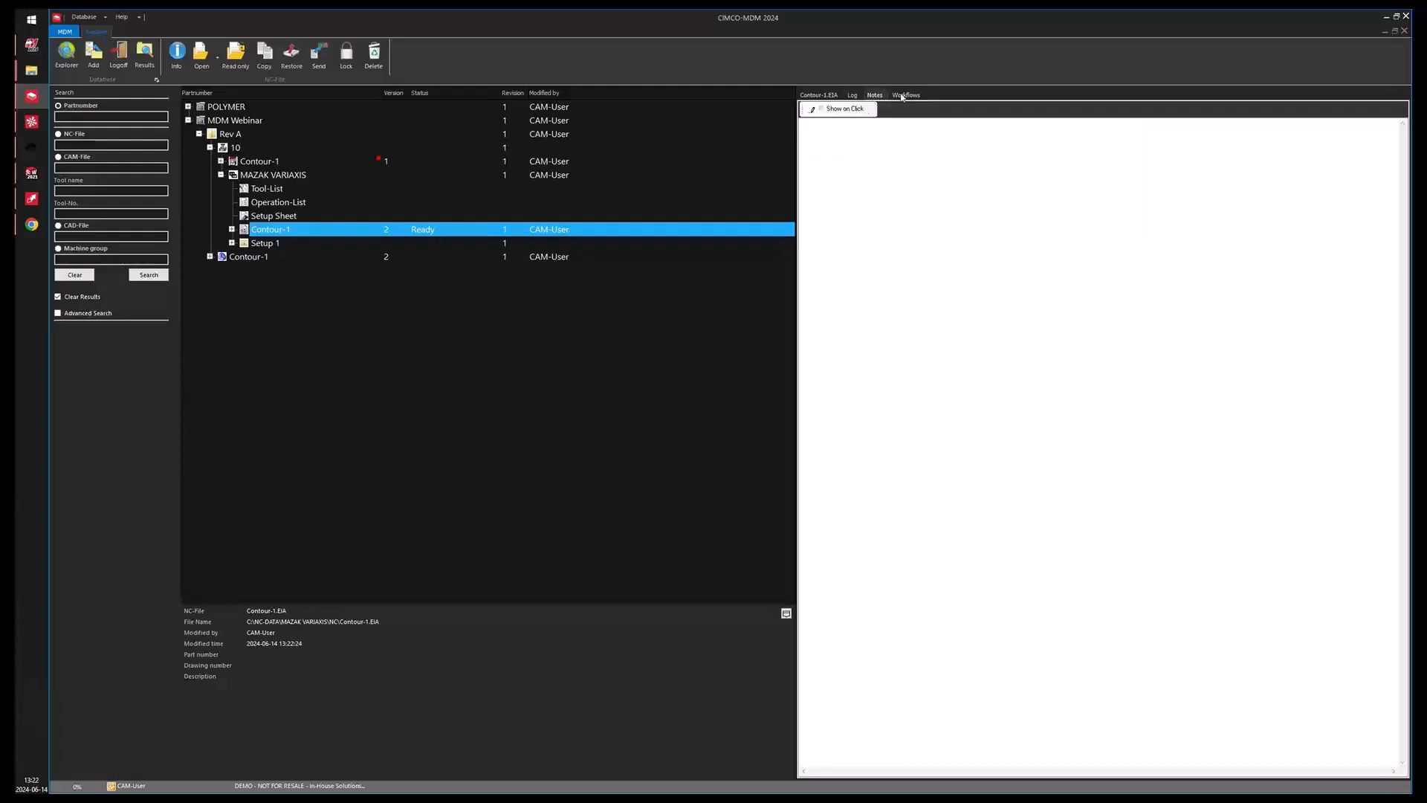
click(904, 95)
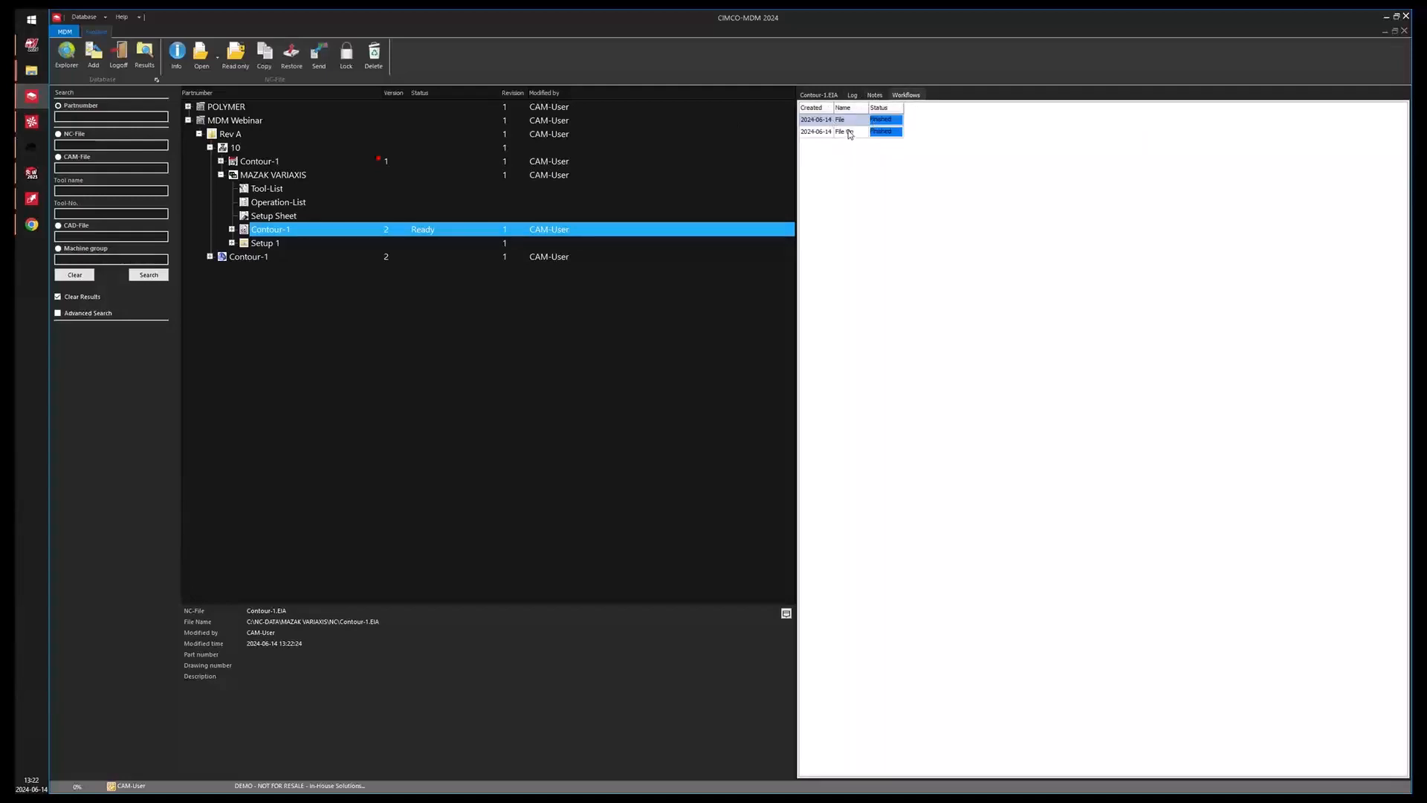
click(852, 96)
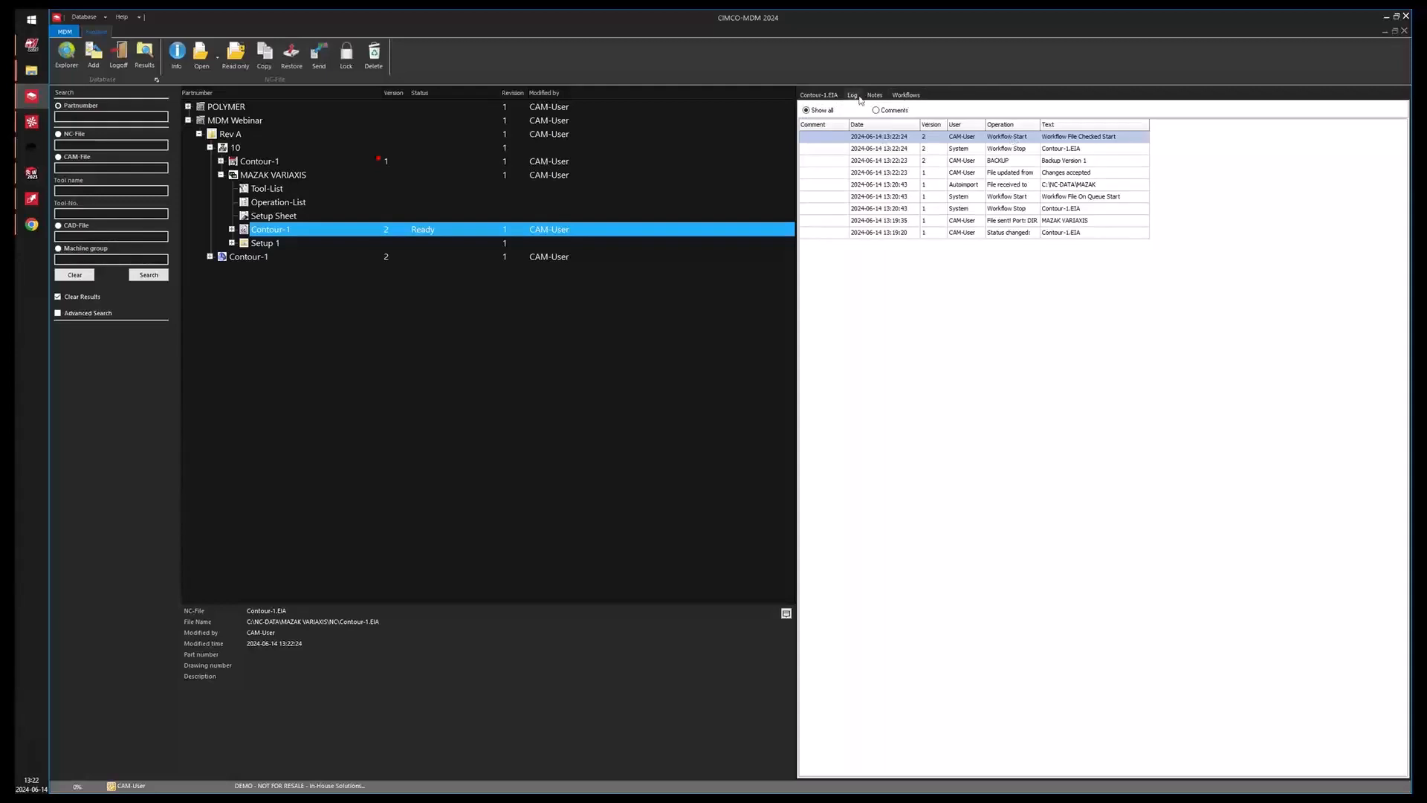
click(819, 96)
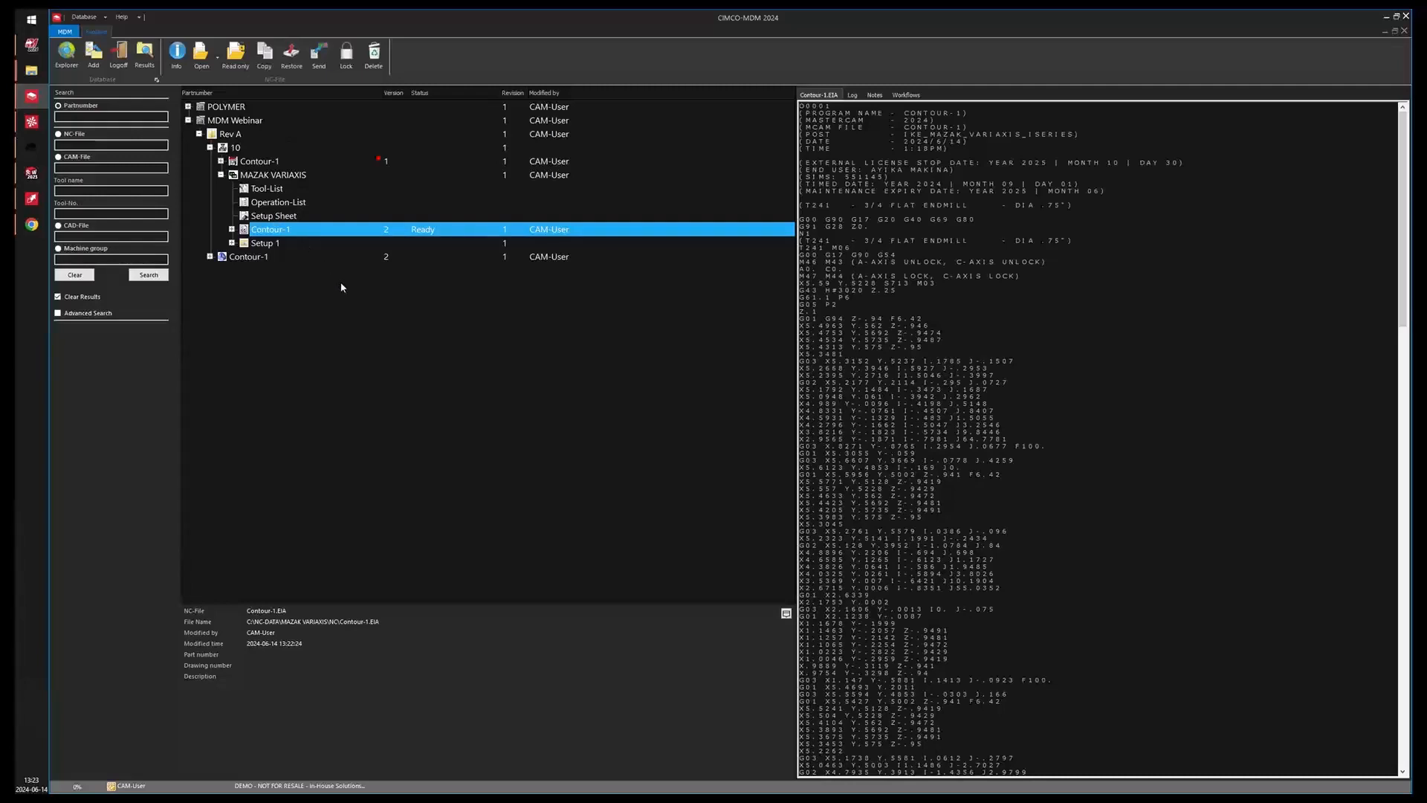
Open the CIMCO MDM web client in the browser and as a standalone app, then close the app window.
click(31, 224)
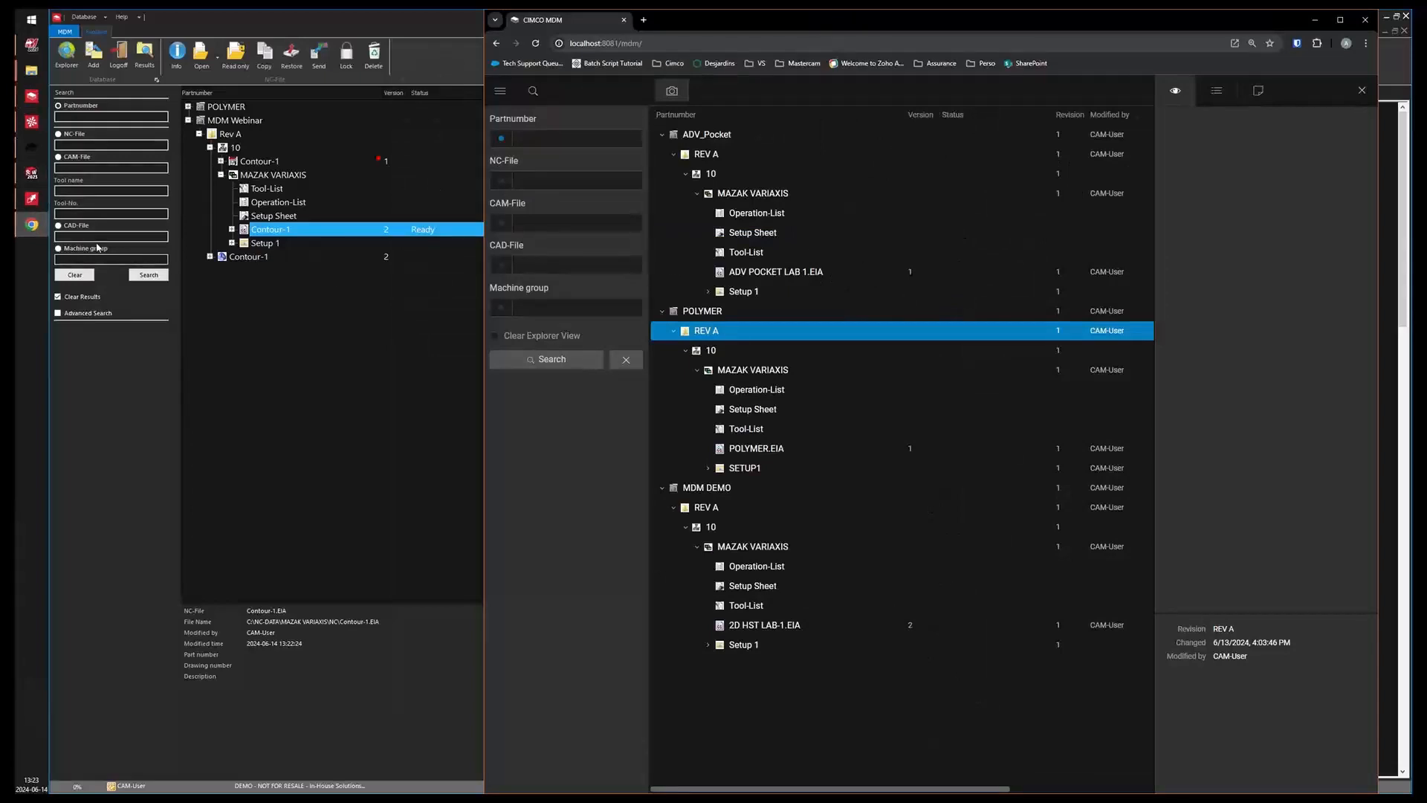
drag(727, 34, 578, 33)
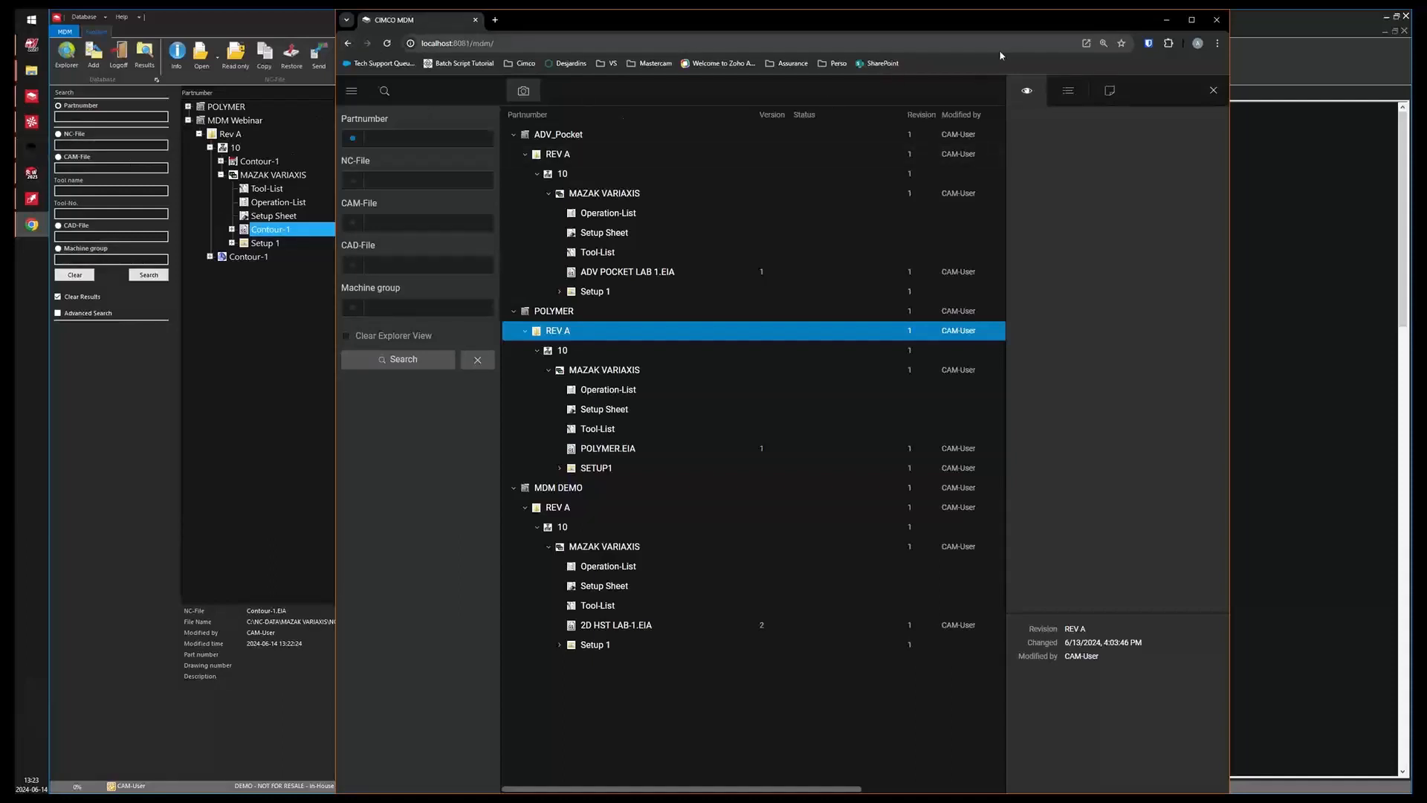
click(31, 150)
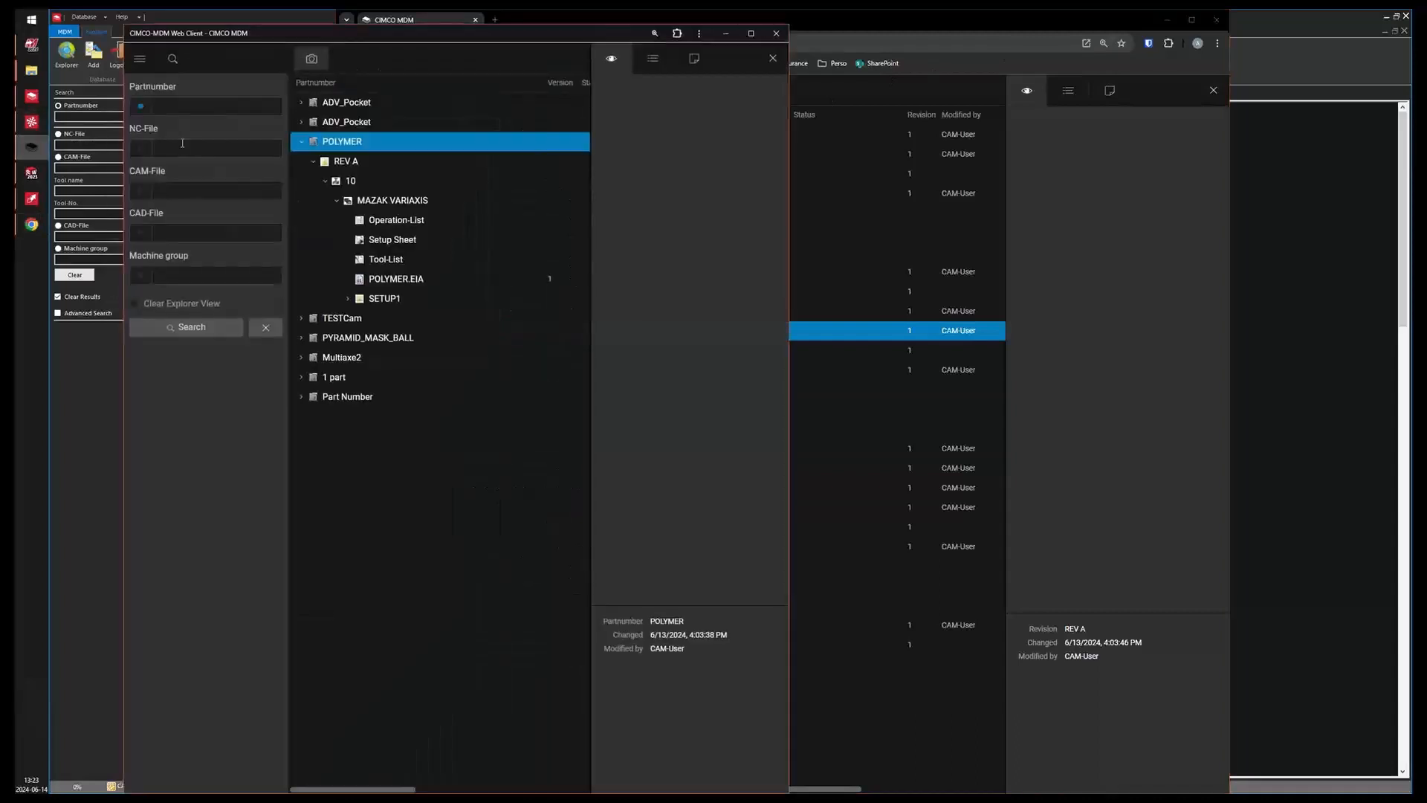
drag(394, 30, 511, 35)
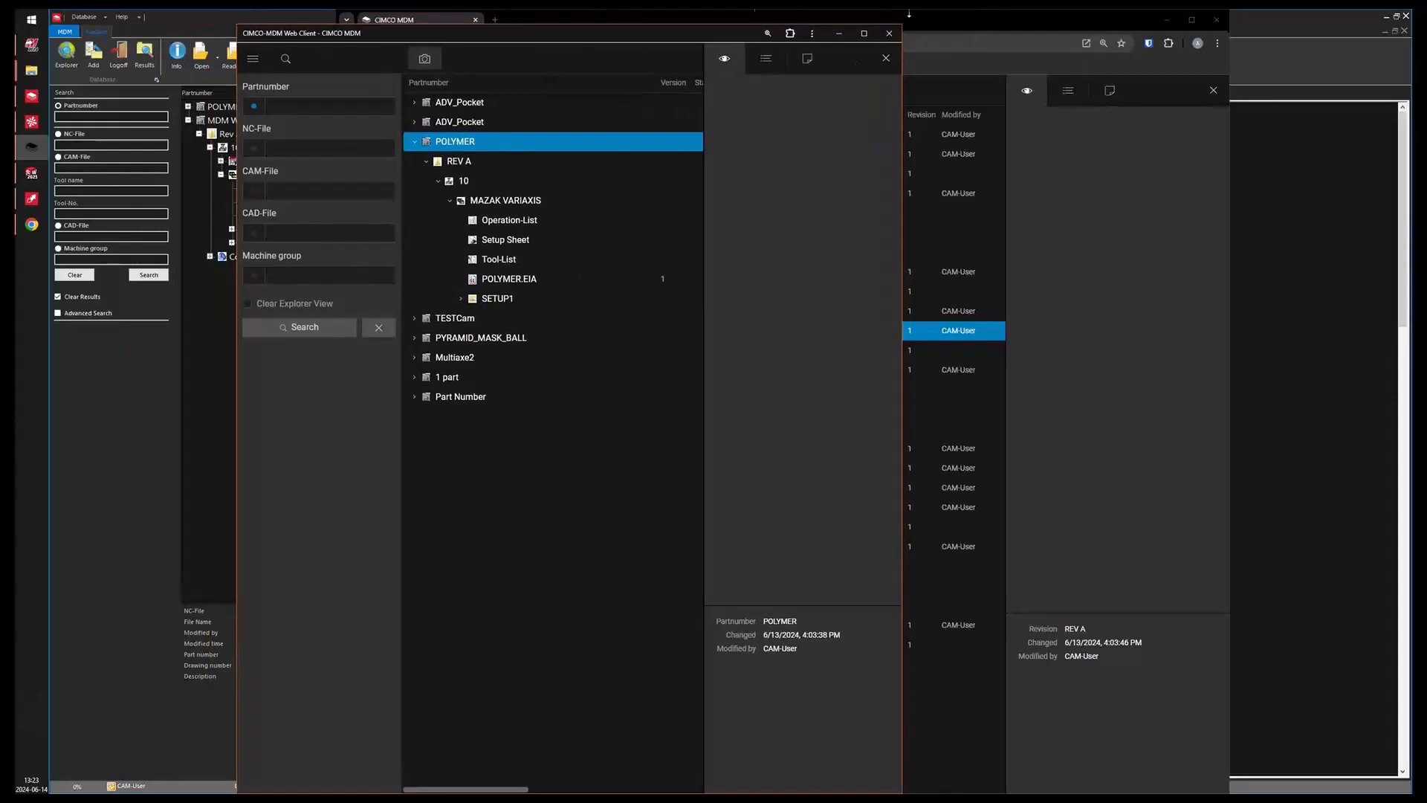
click(31, 19)
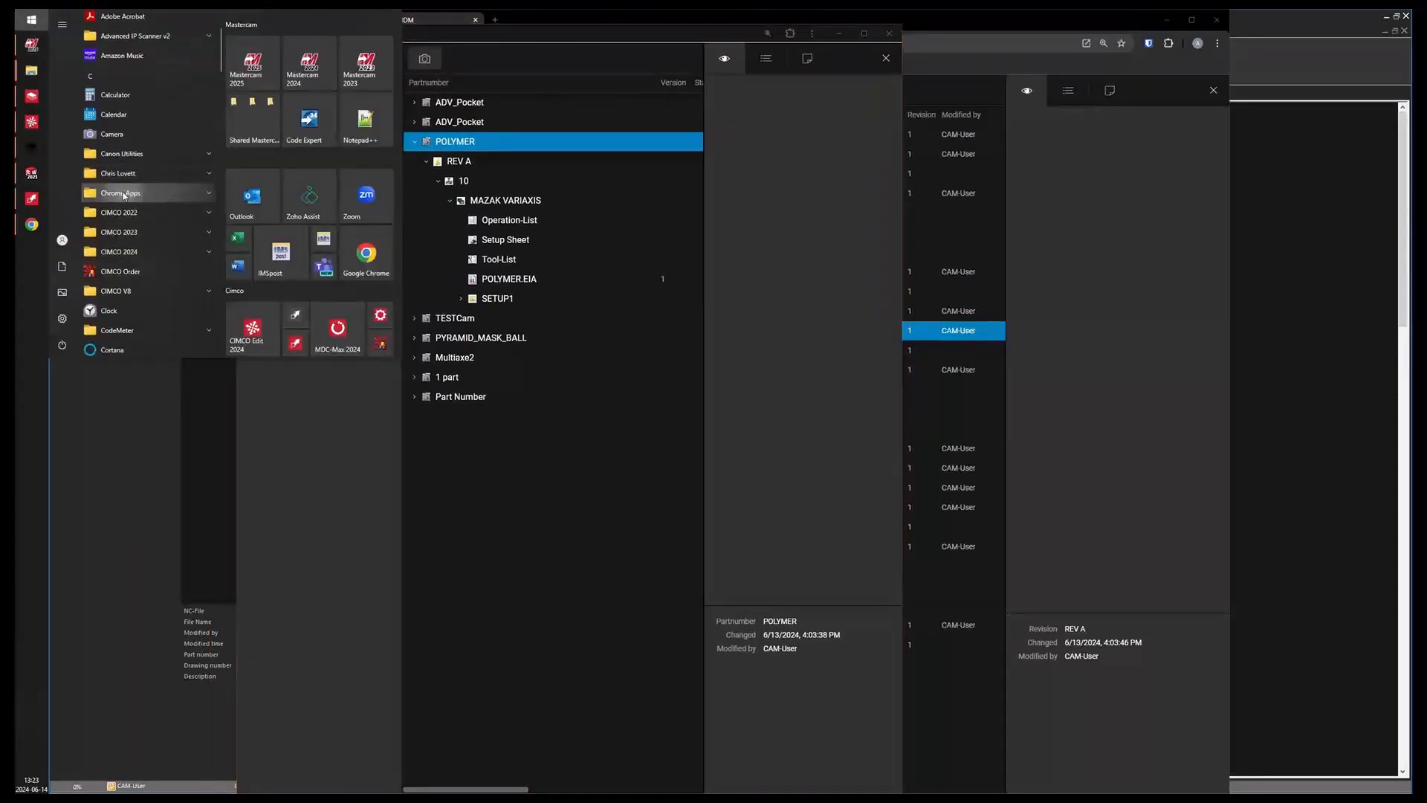
click(123, 193)
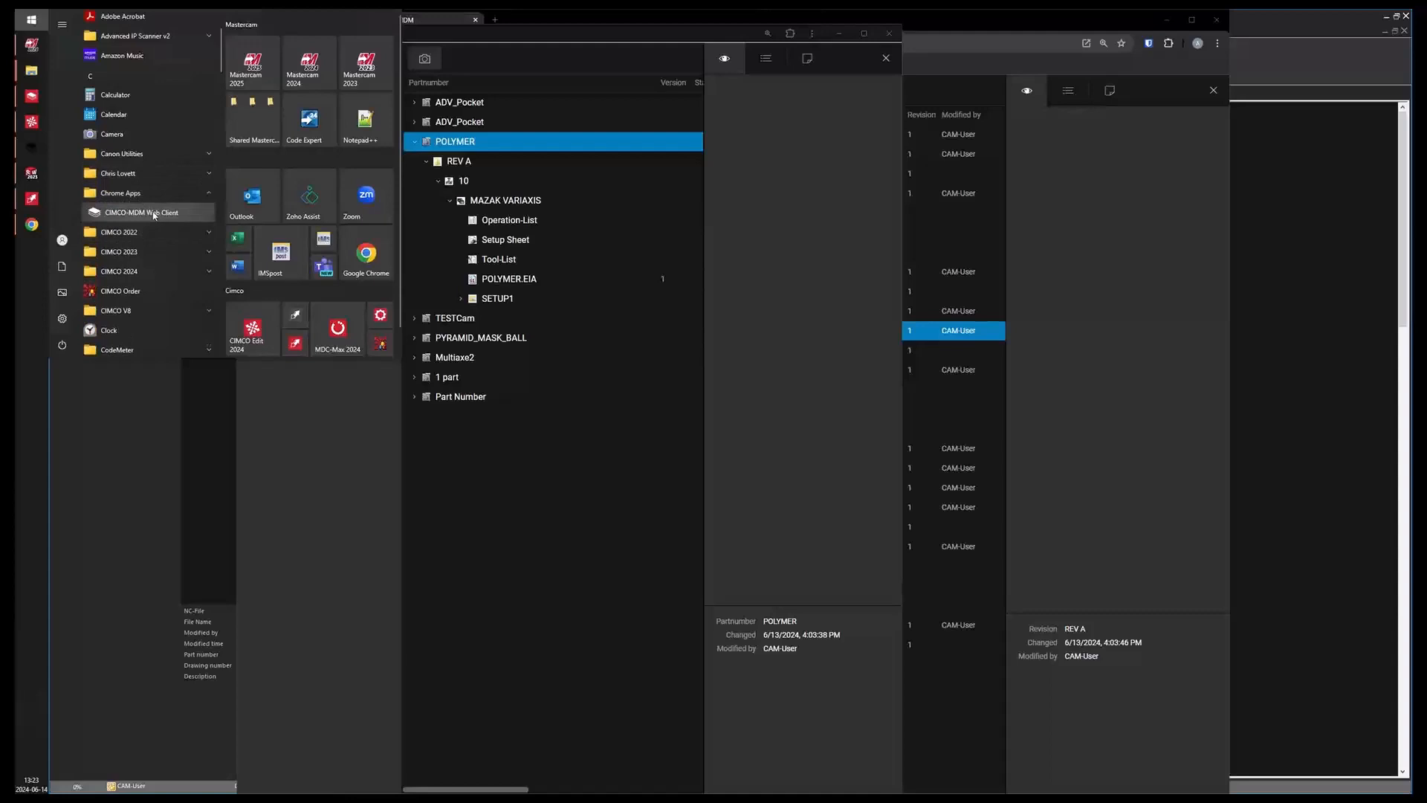
click(155, 215)
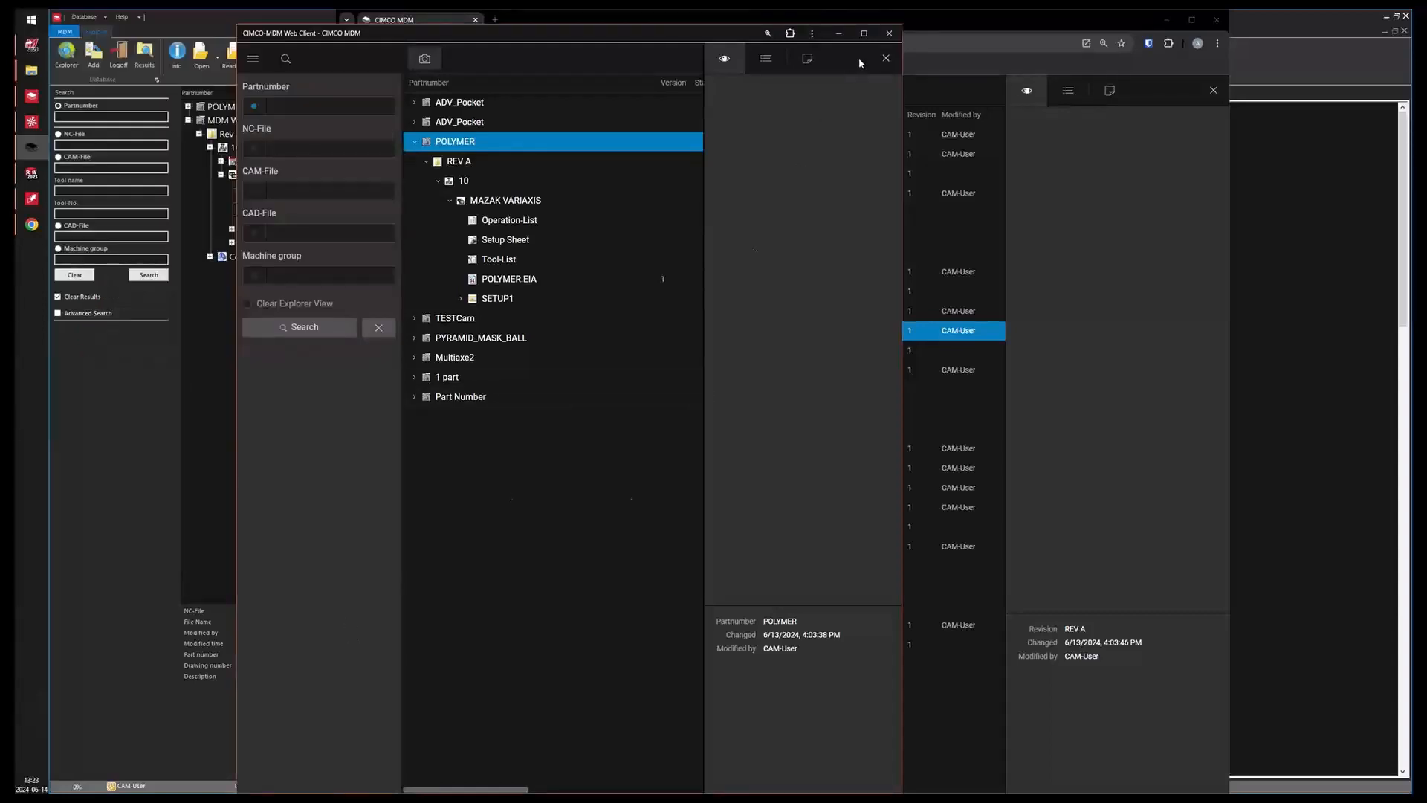
click(889, 33)
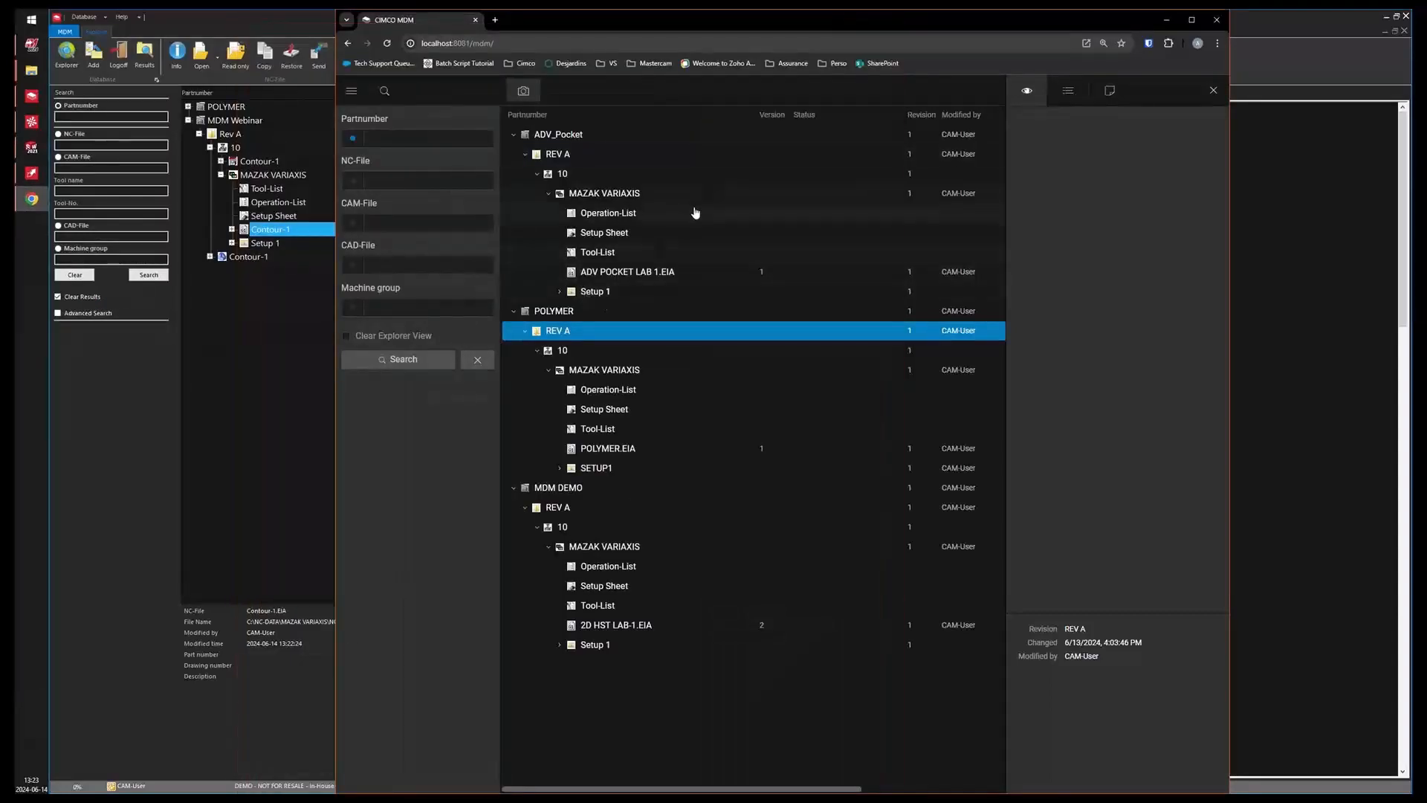
Search the web client with Clear Explorer View enabled, add the MDM Webinar part to the explorer and expand it.
click(351, 90)
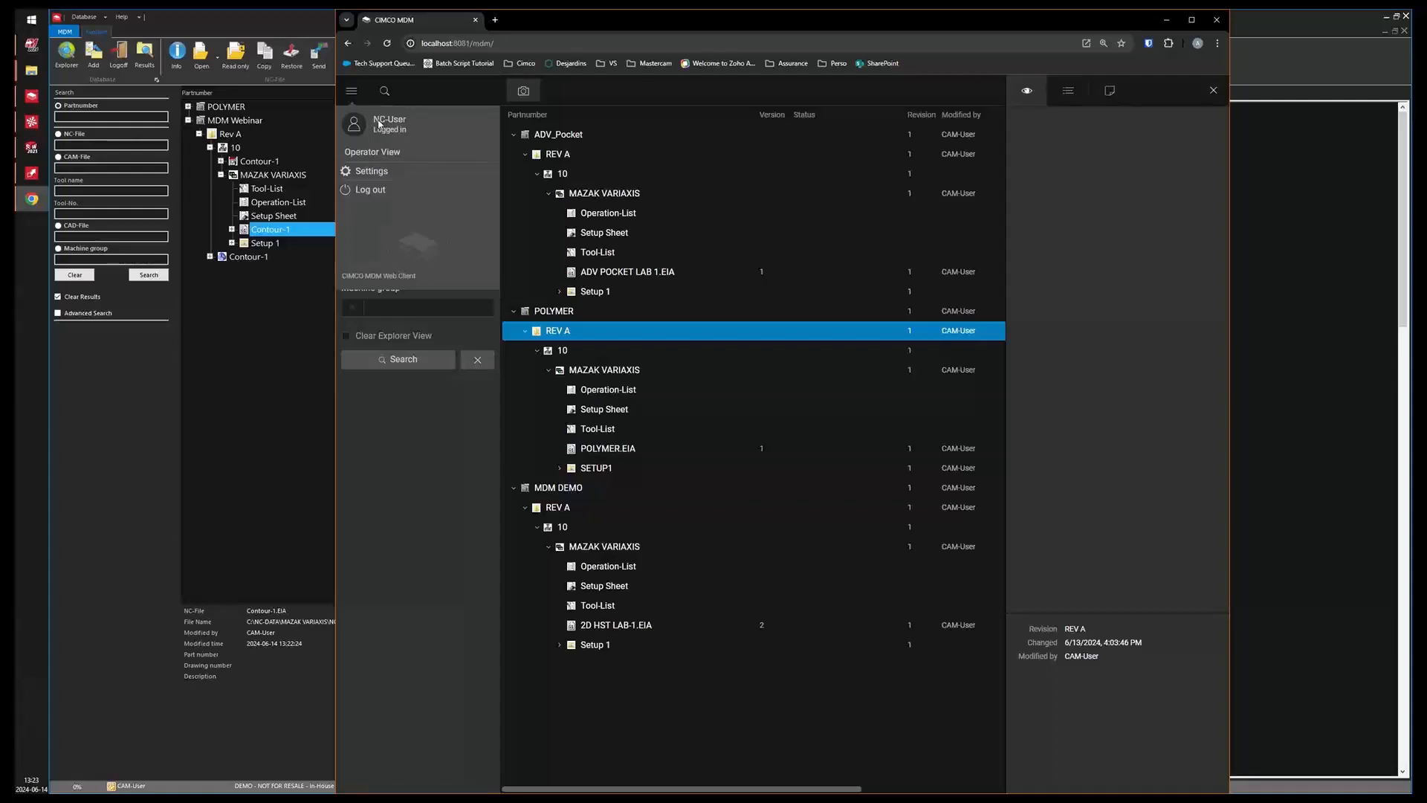
click(420, 93)
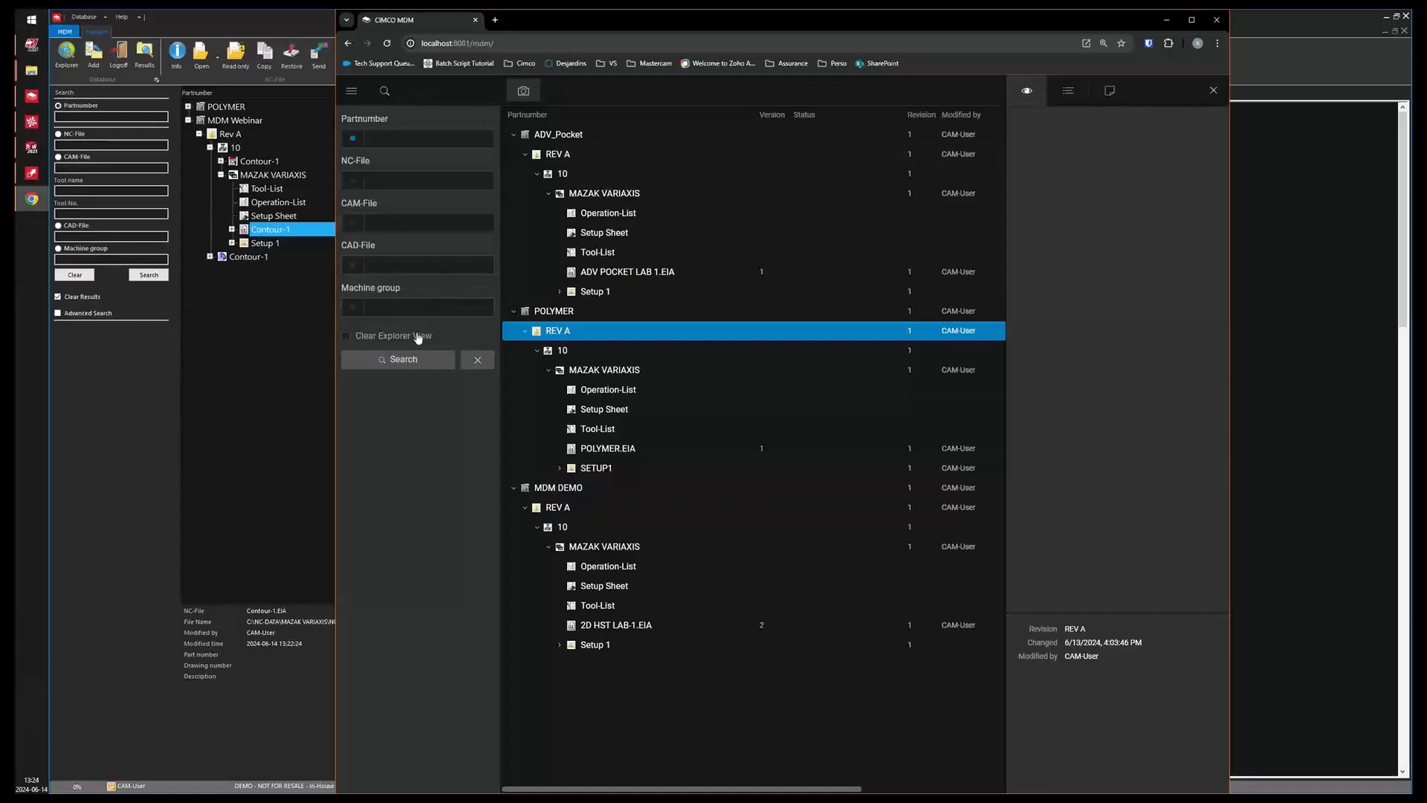
click(374, 339)
click(408, 362)
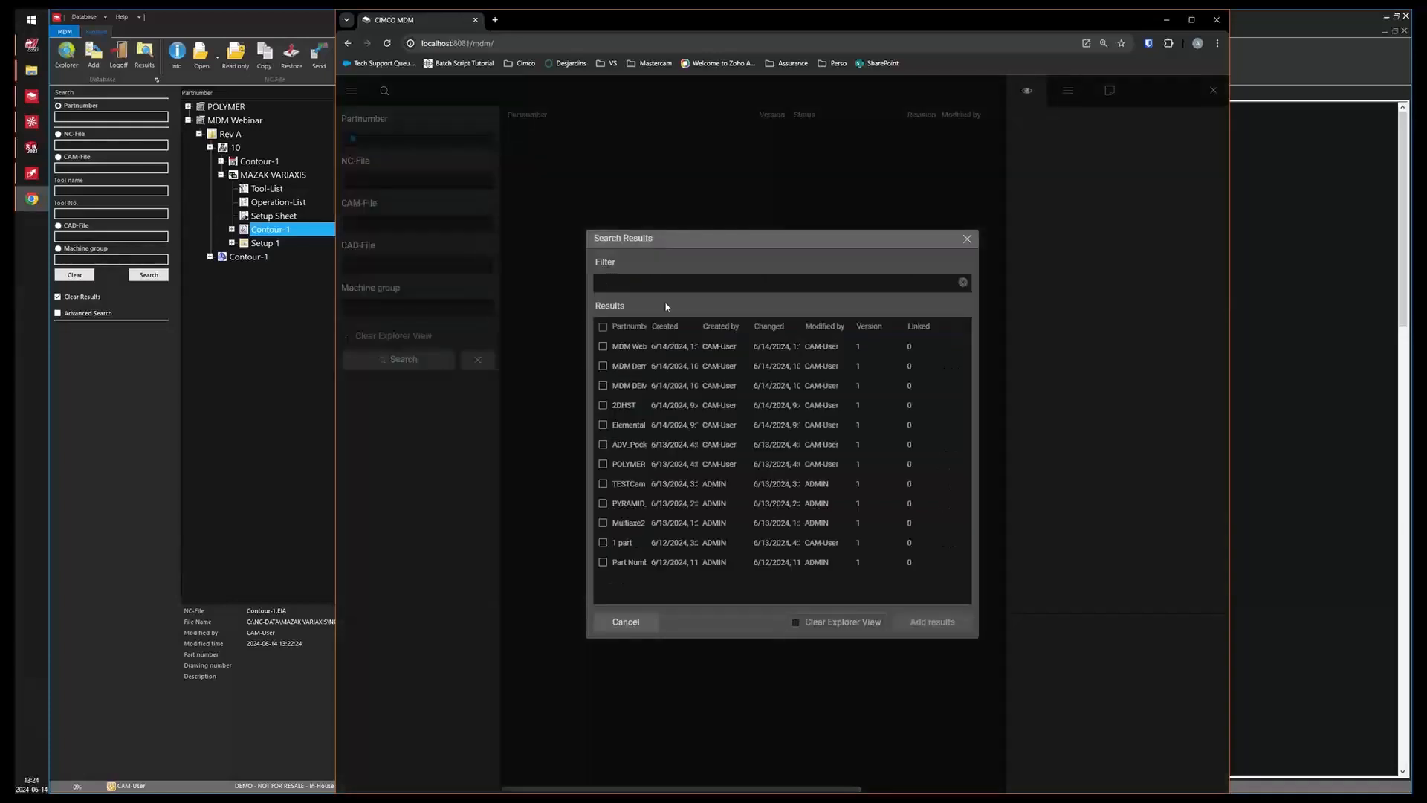
click(603, 346)
click(932, 622)
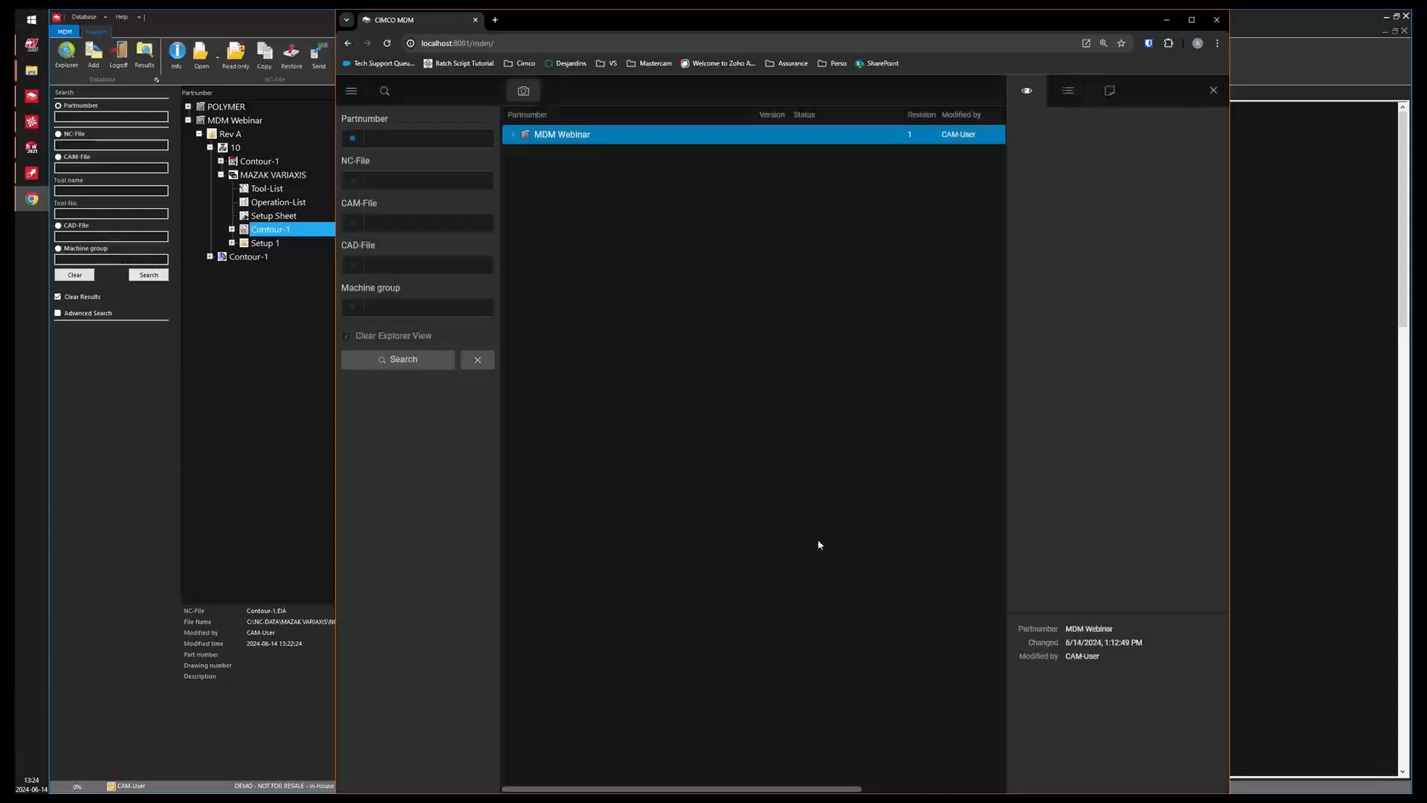
click(515, 135)
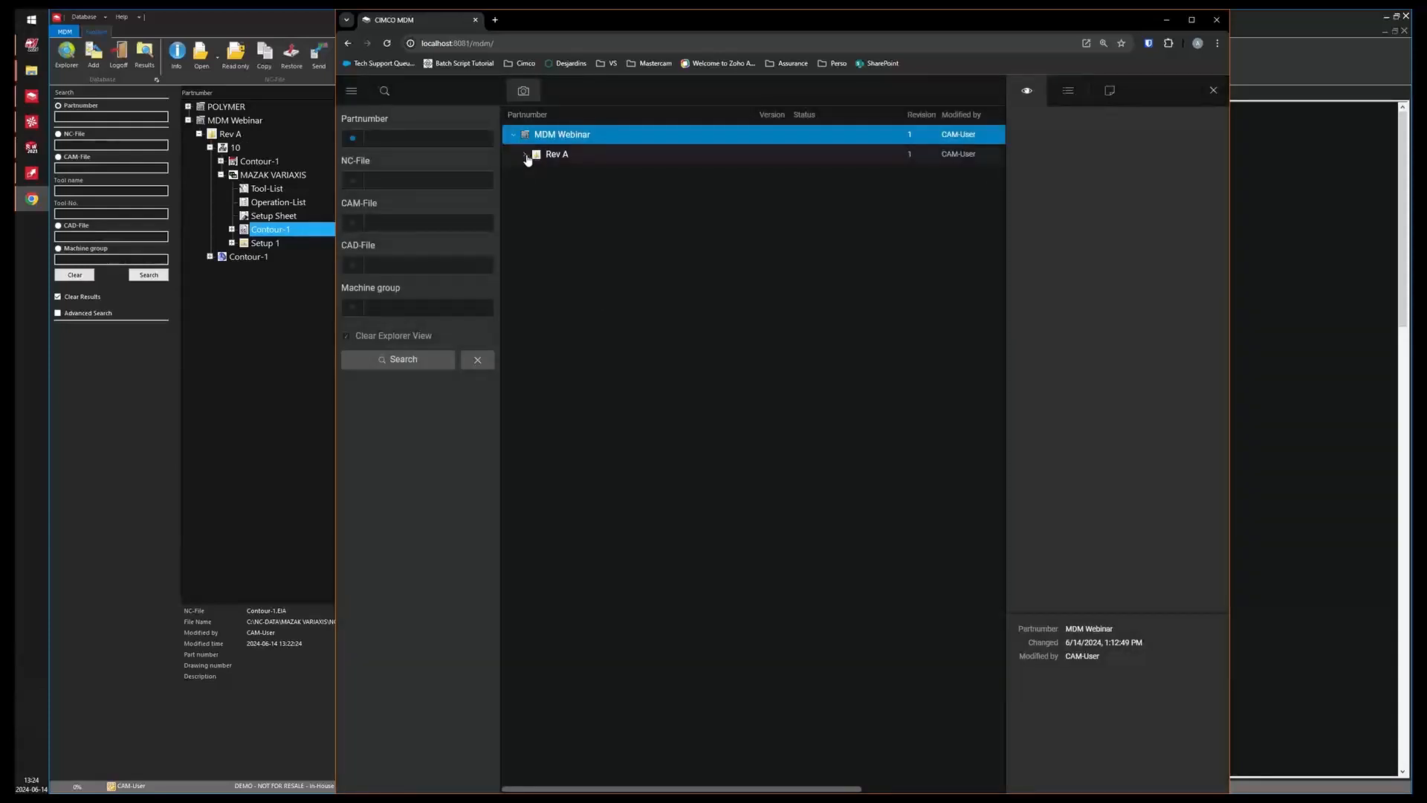
Expand the MDM Webinar tree down to MAZAK VARIAXIS in the web client and preview Contour-1.EIA, the Operation-List and the Setup Sheet.
click(525, 154)
click(538, 174)
click(551, 193)
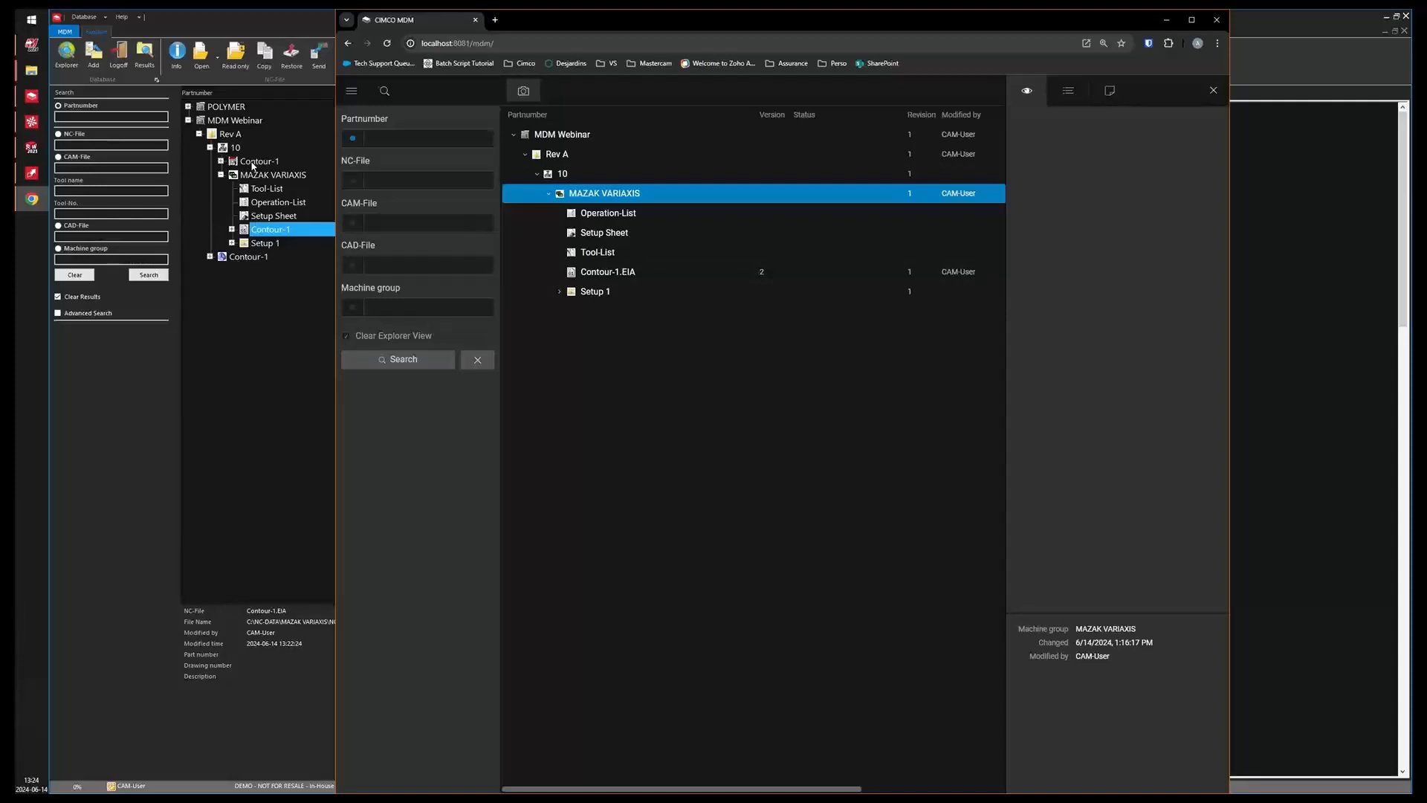
click(600, 272)
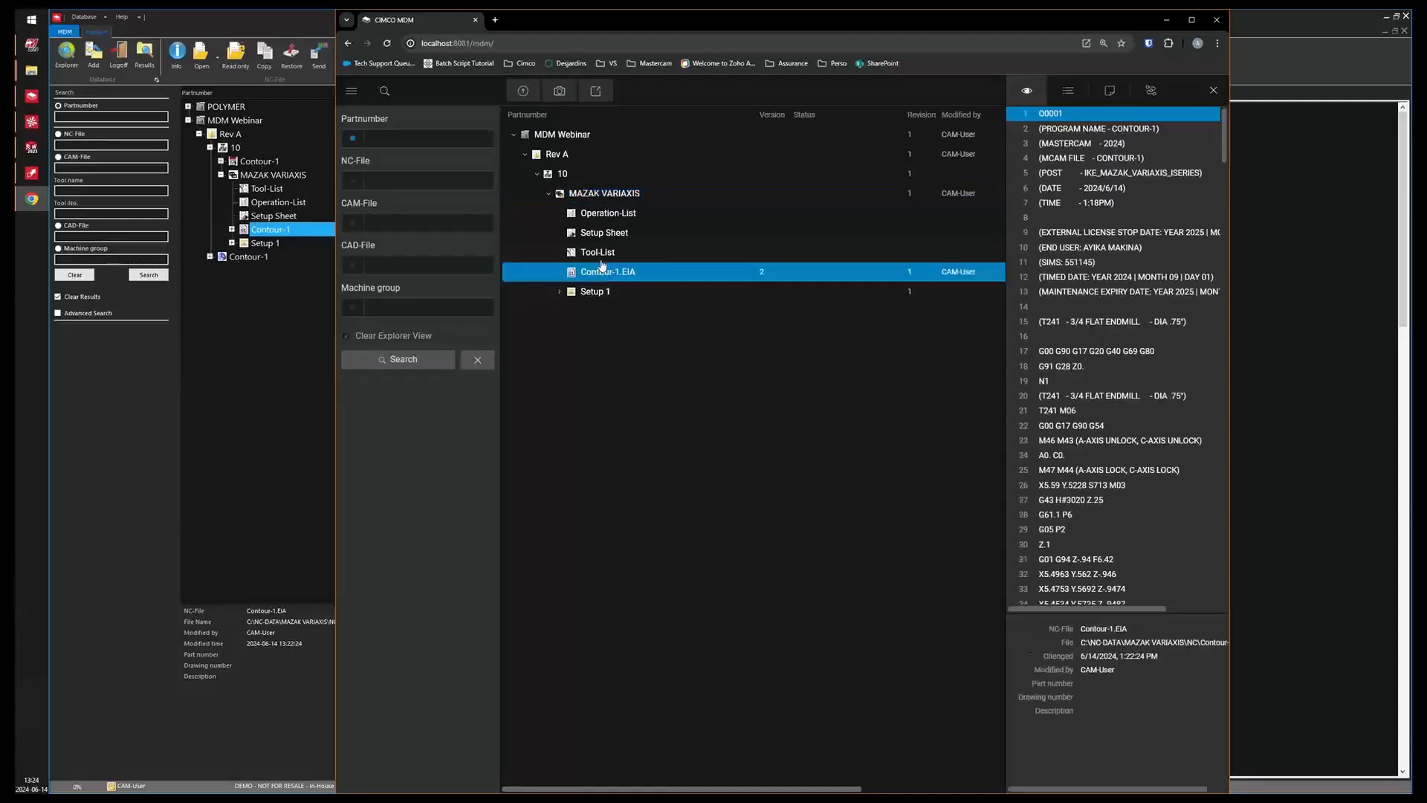
click(598, 213)
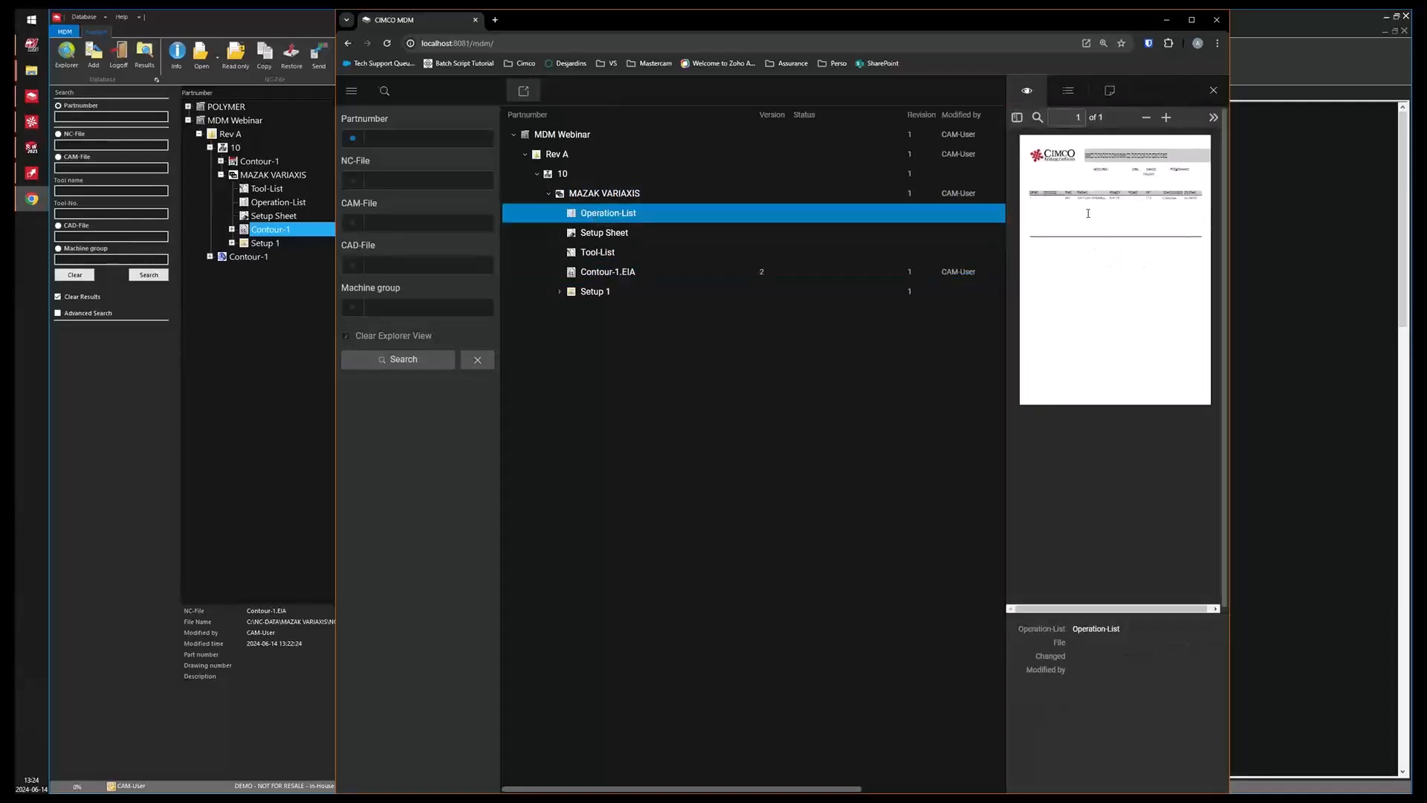
click(609, 234)
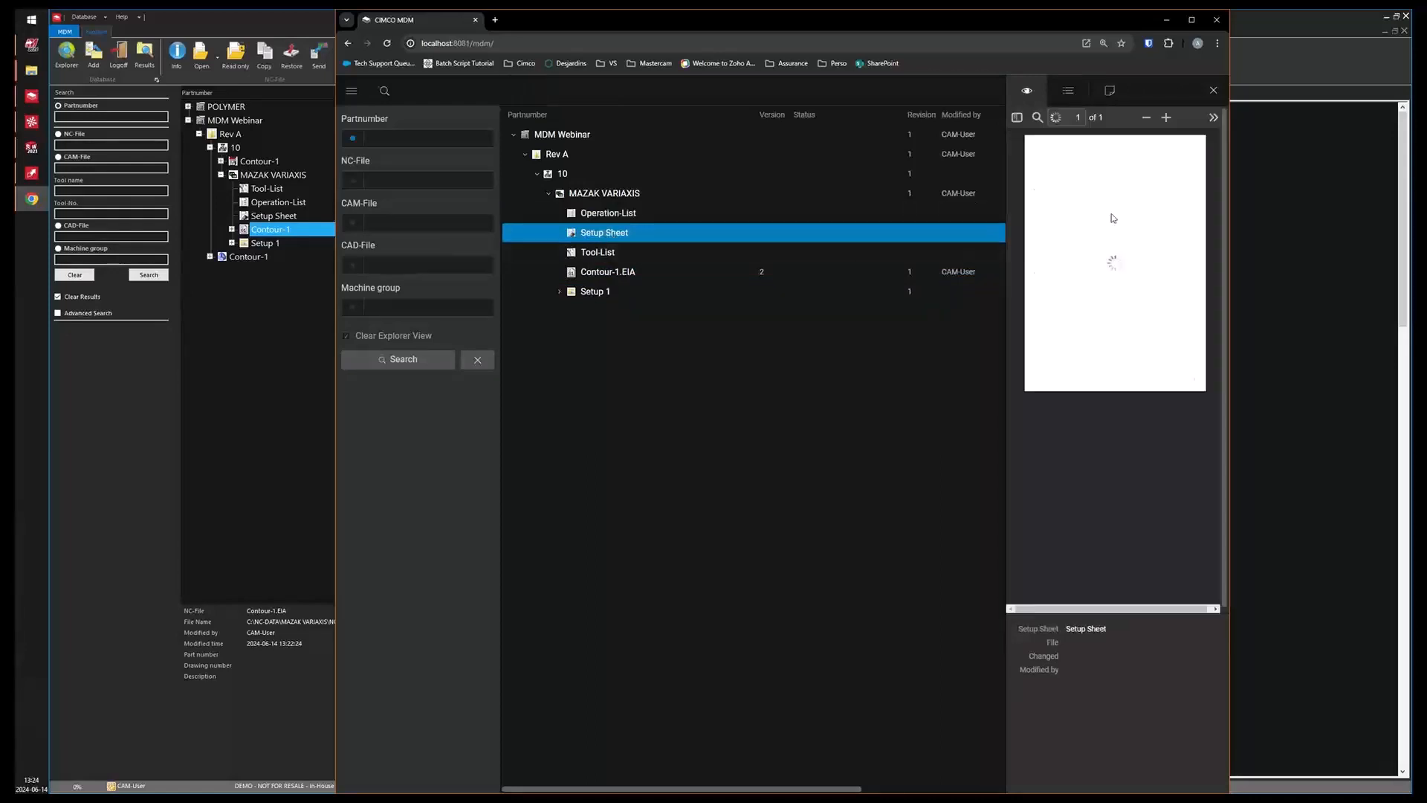
click(612, 270)
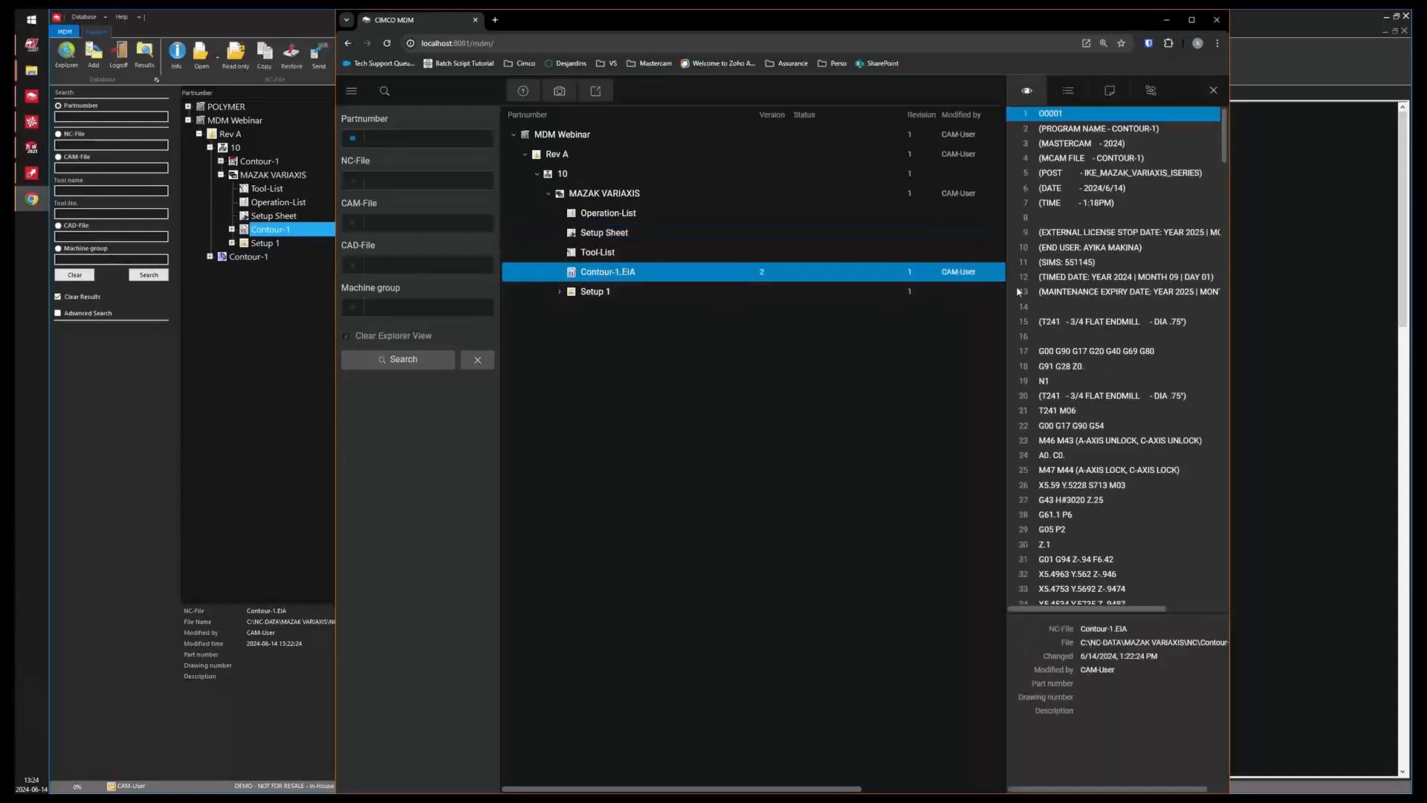
Download Contour-1.EIA, then send it to the DIR MONITOR MDM machine of the MAZAK VARIAXIS group.
click(595, 91)
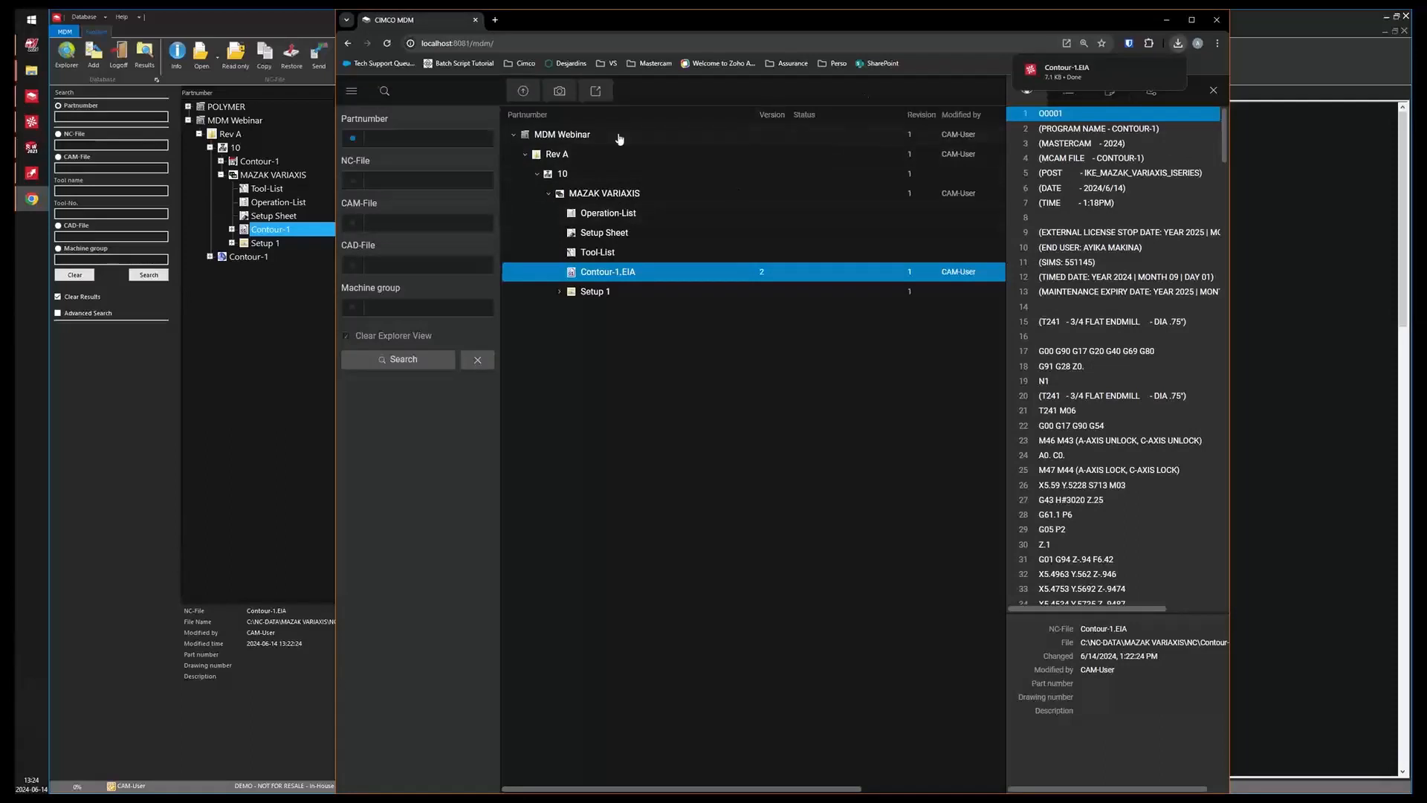
right_click(615, 277)
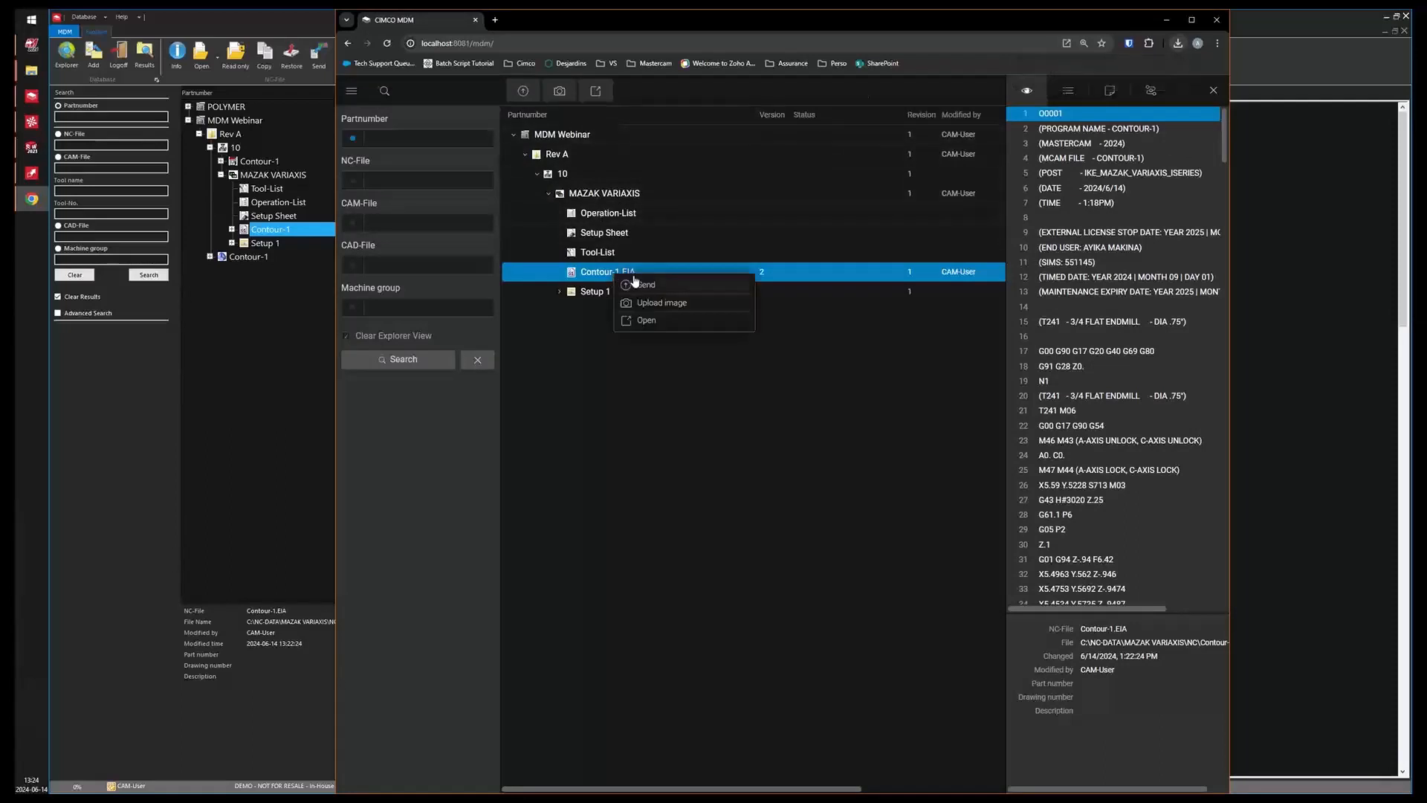
click(641, 289)
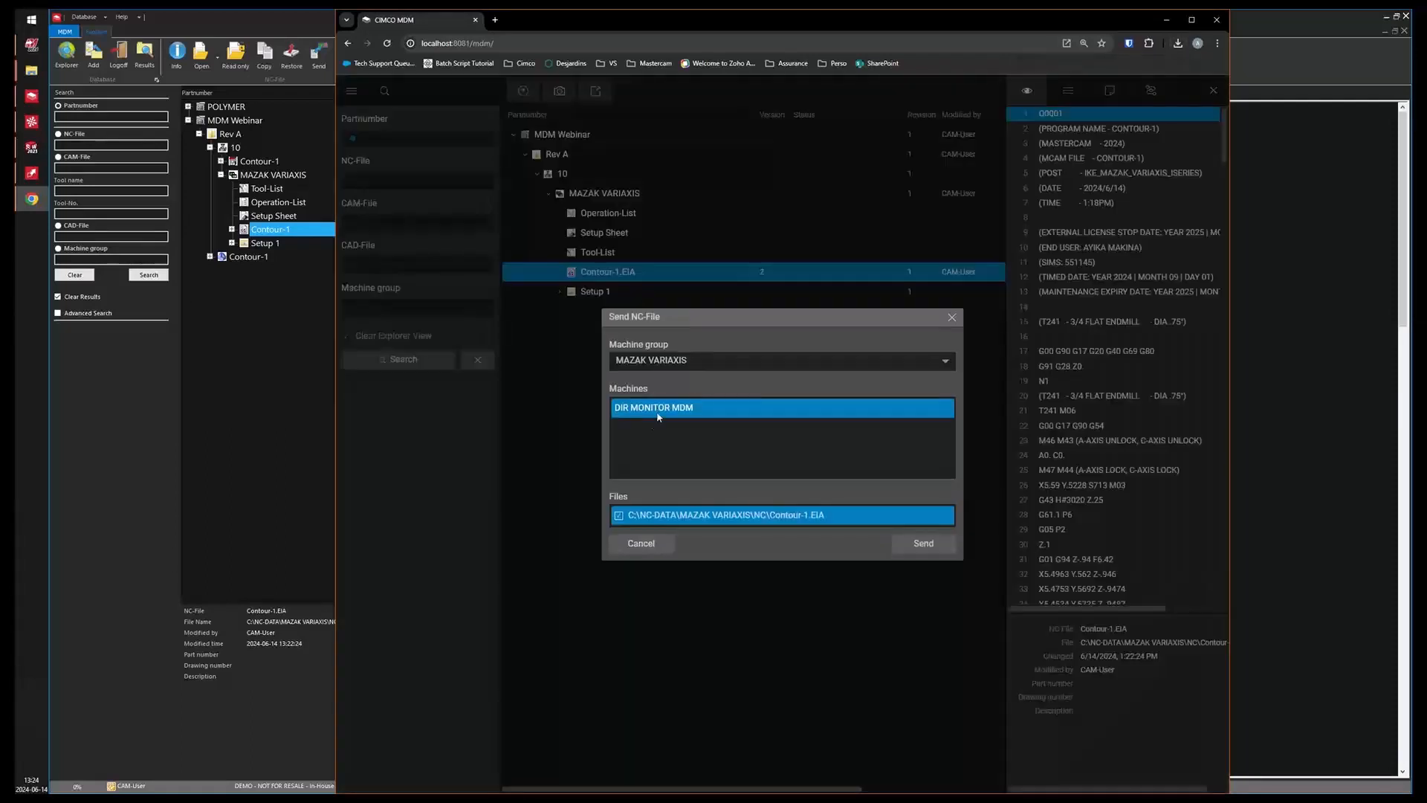
click(922, 543)
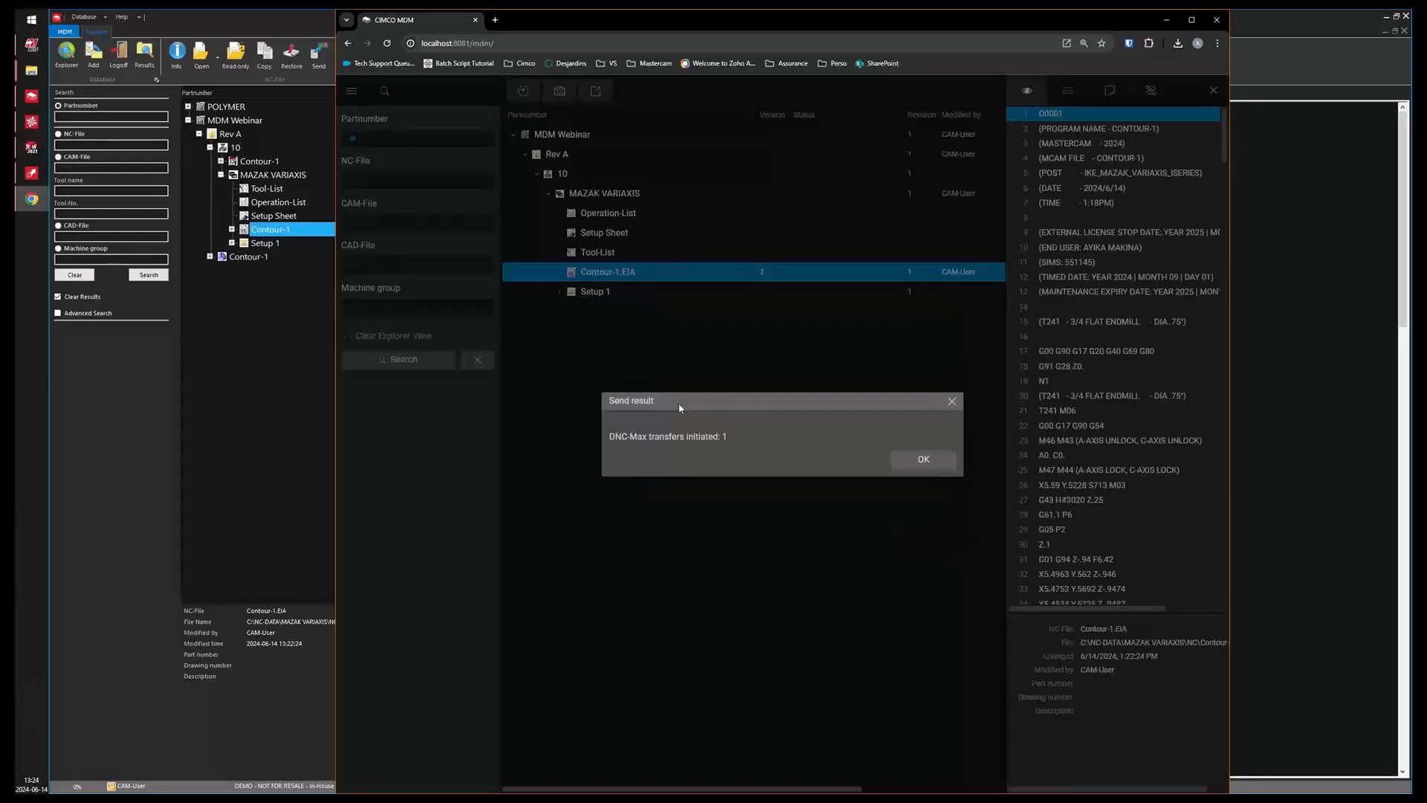
click(923, 459)
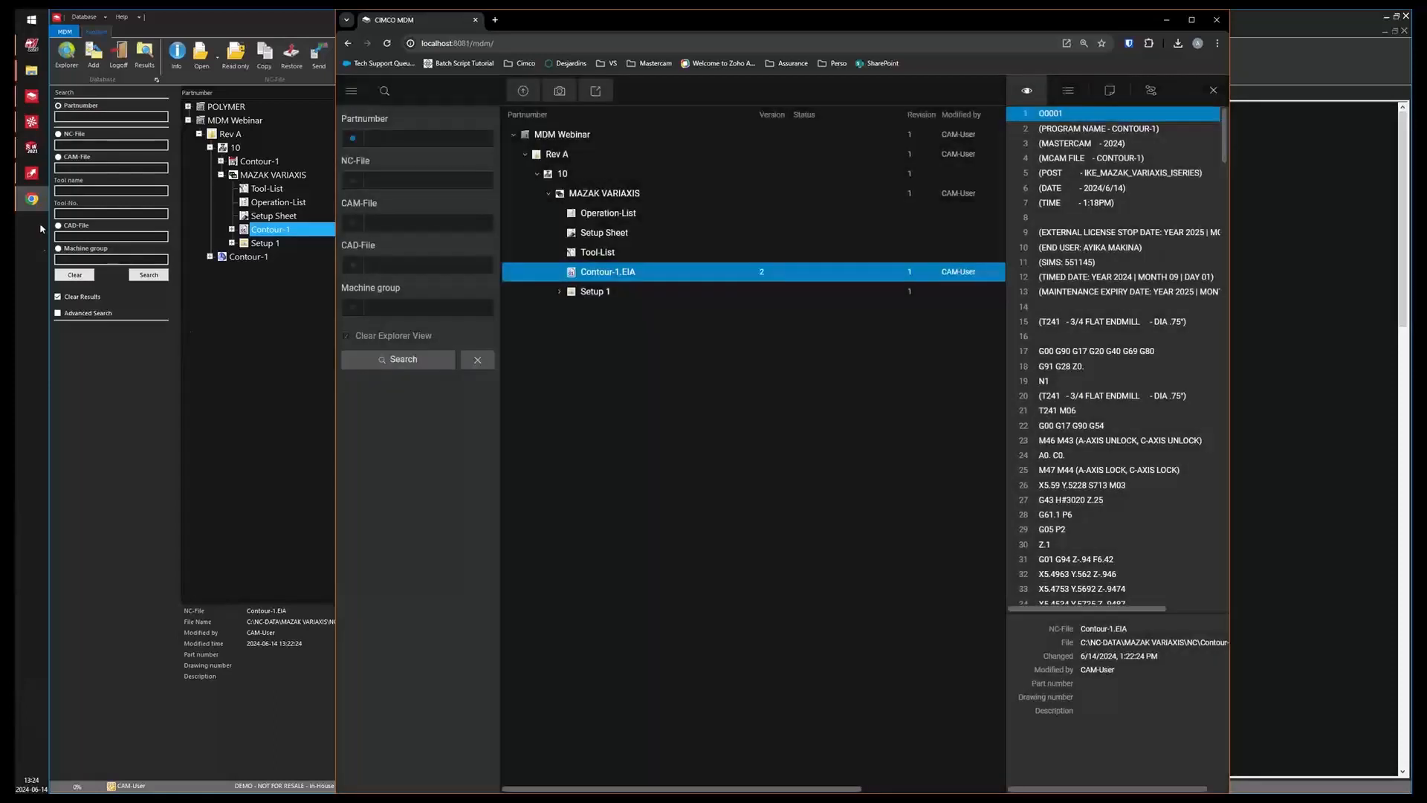
Check the transfer log in the DNC-Max Client, then return to the MDM desktop client.
click(32, 173)
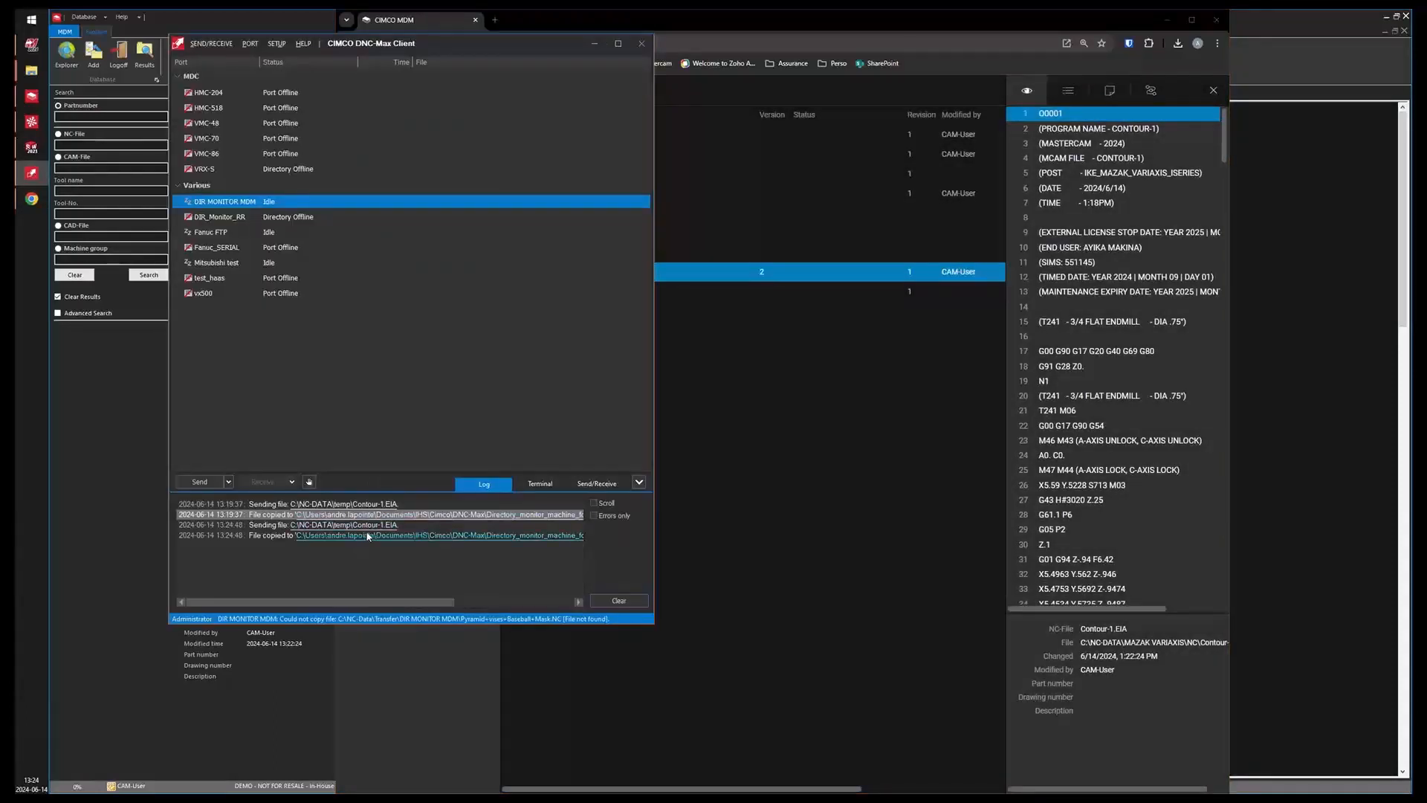
click(595, 44)
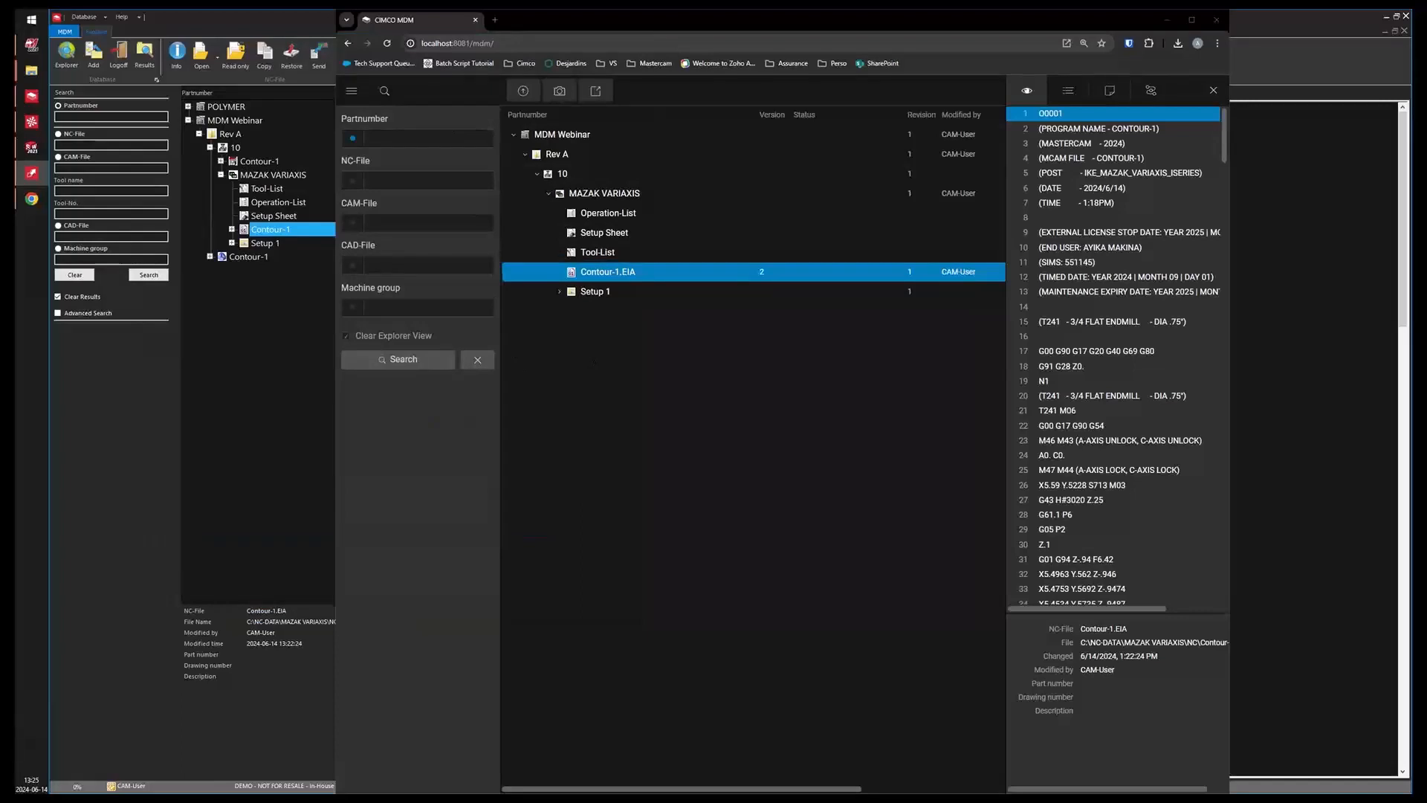
click(275, 313)
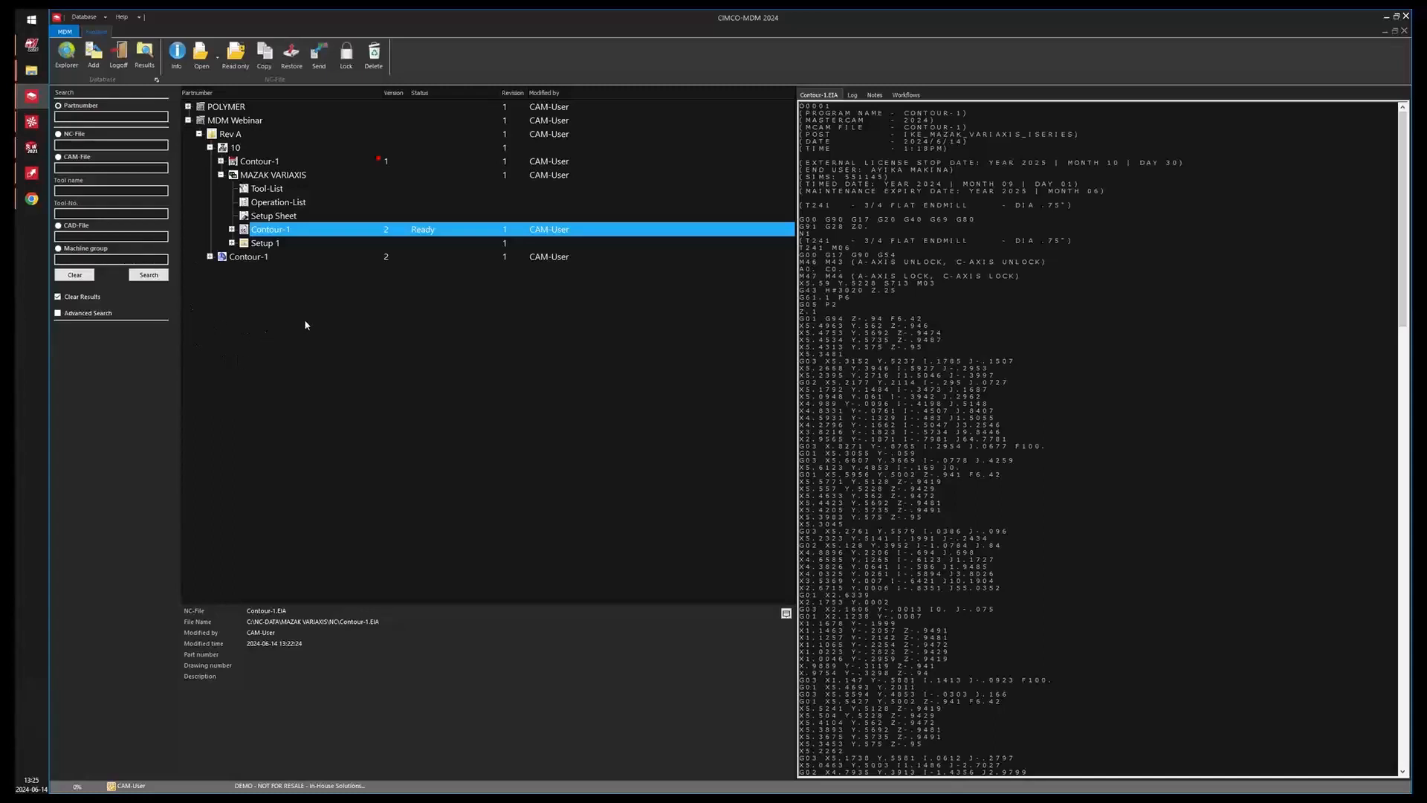
Try to check in the Contour-1 CAM file while saving it.
click(262, 164)
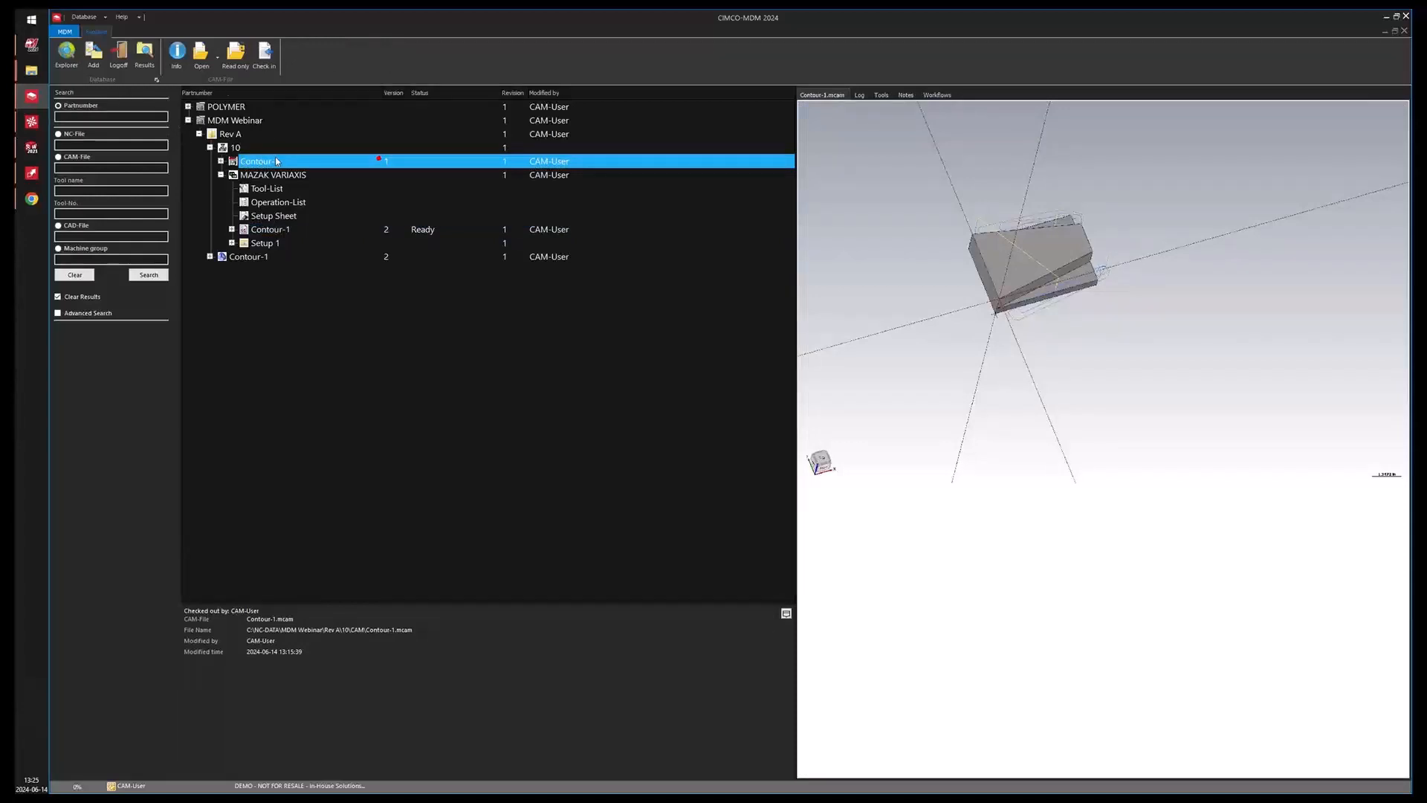
right_click(276, 162)
click(355, 216)
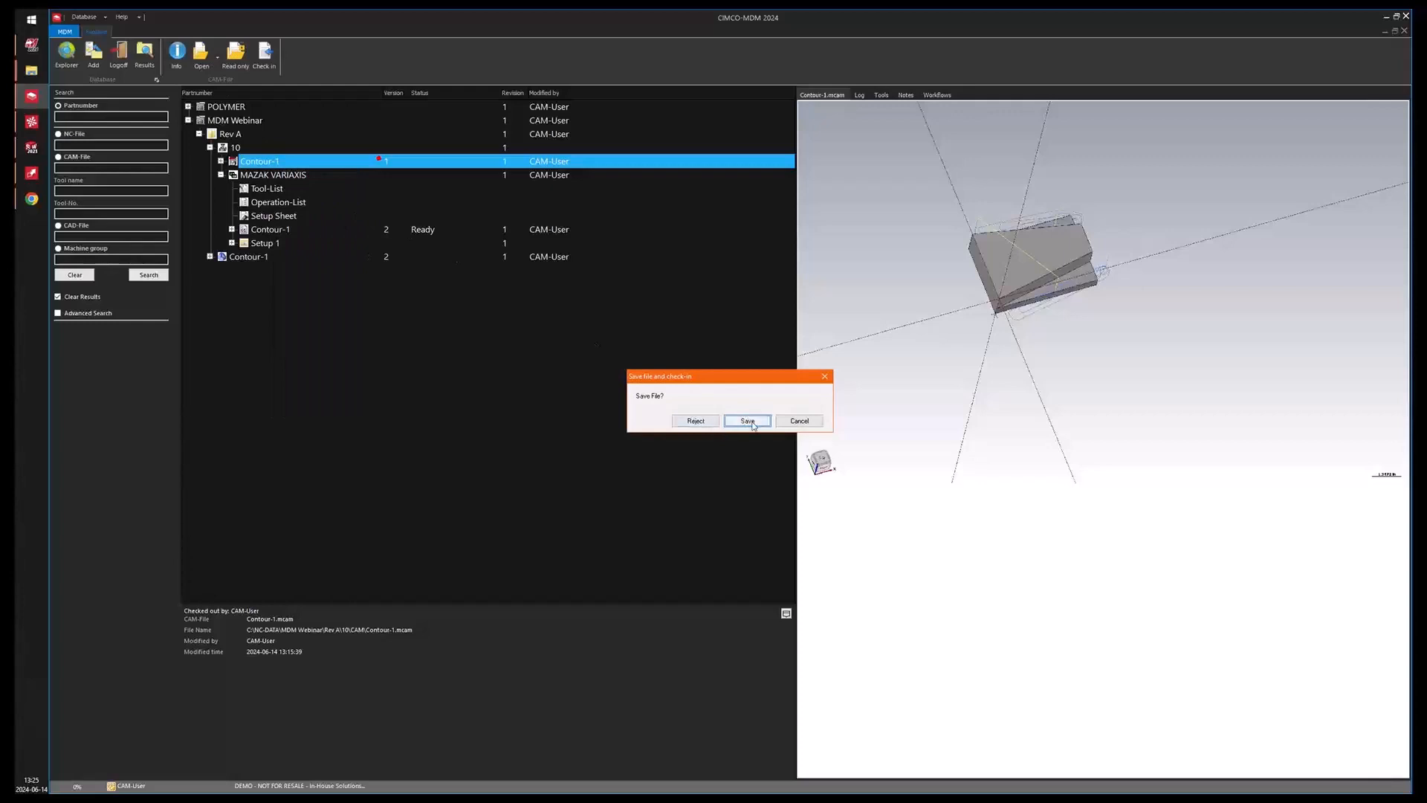
click(748, 421)
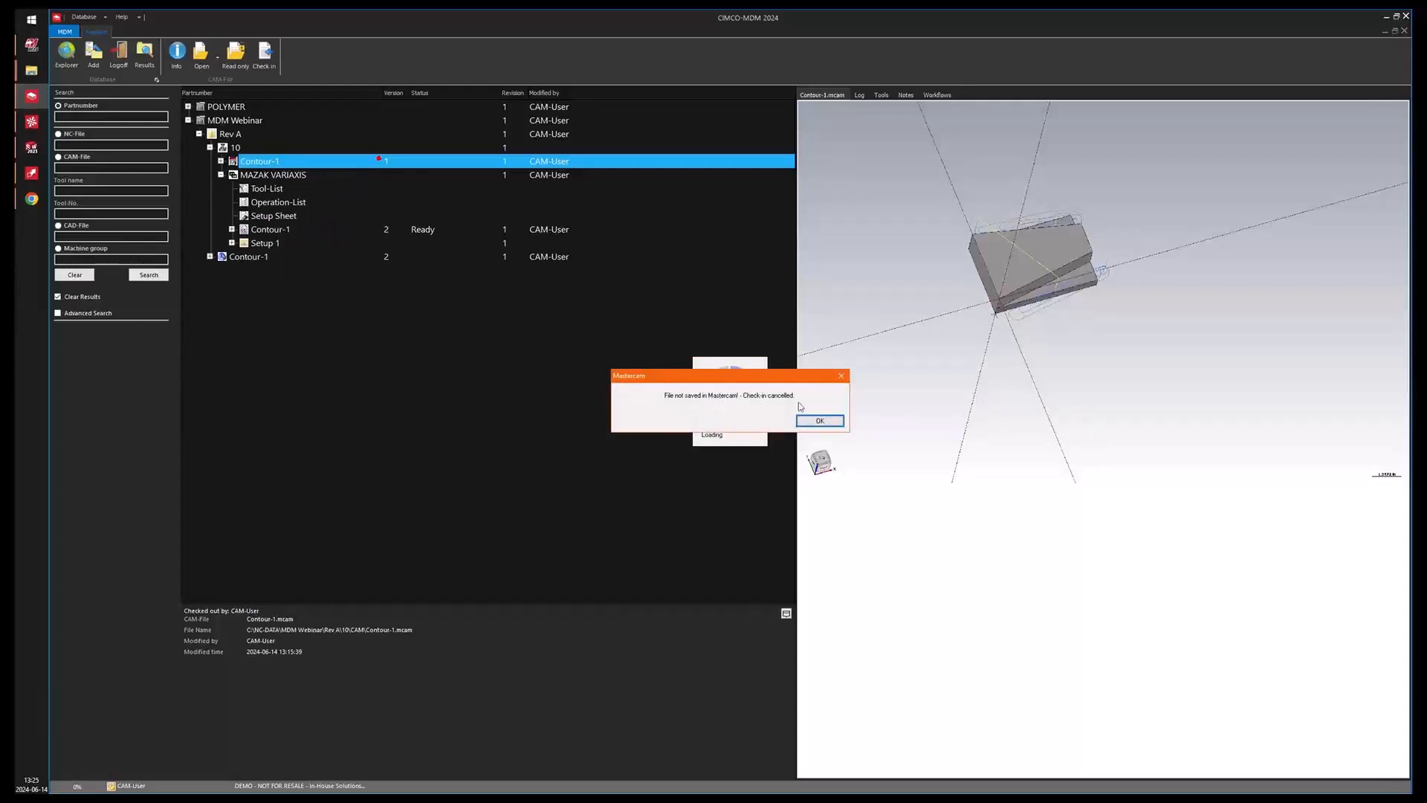
click(820, 421)
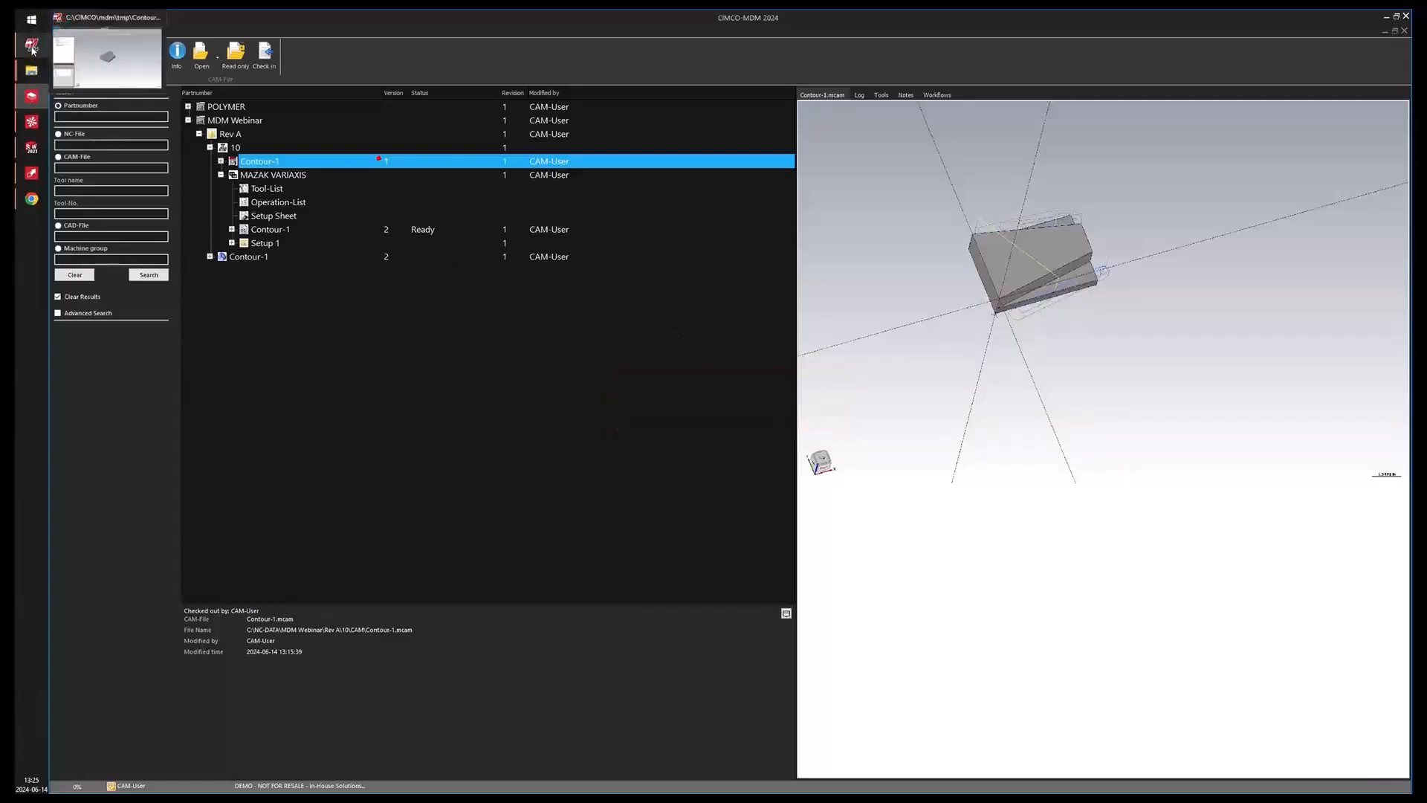
Check in the Contour-1 CAM file rejecting the changes, discard them in Mastercam and close Mastercam.
right_click(307, 162)
click(350, 213)
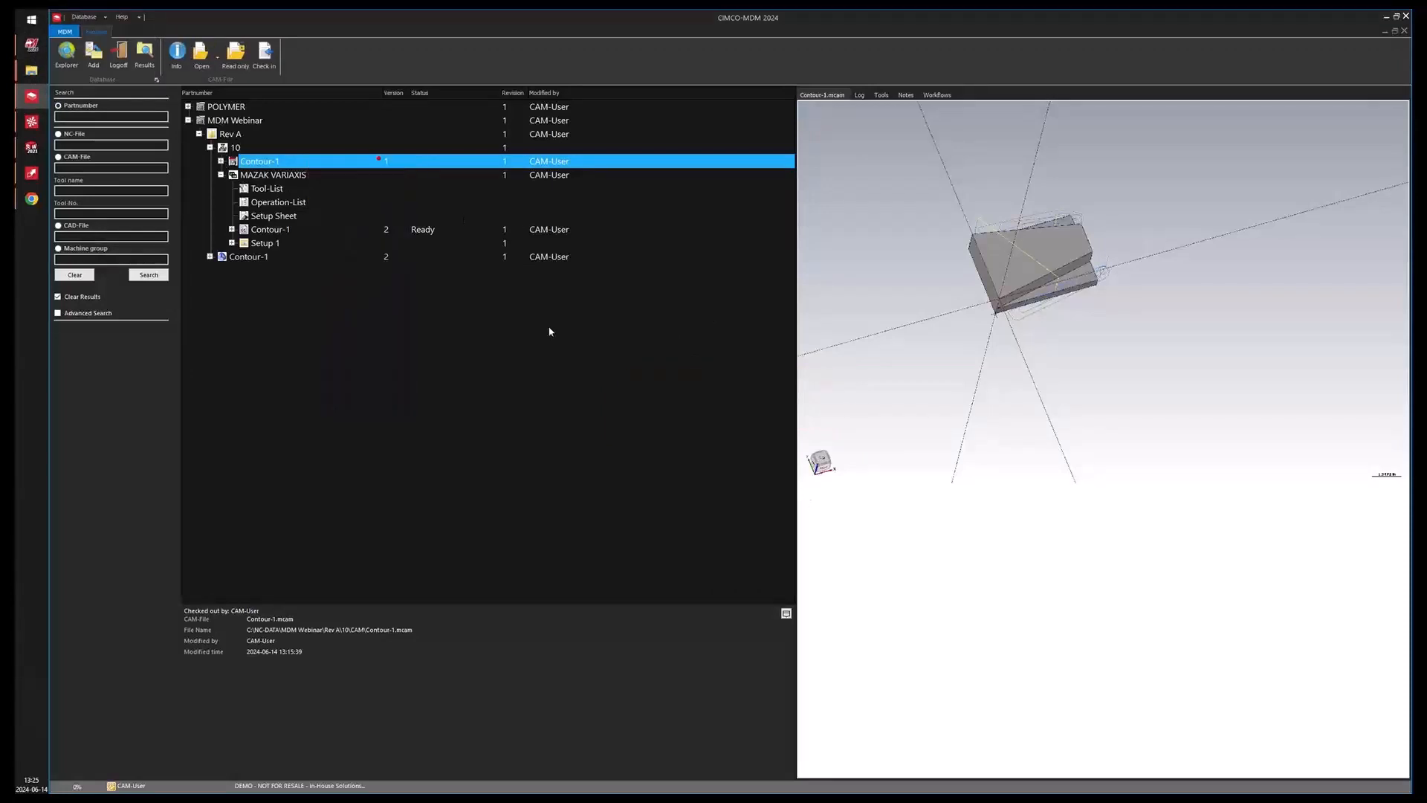
click(702, 421)
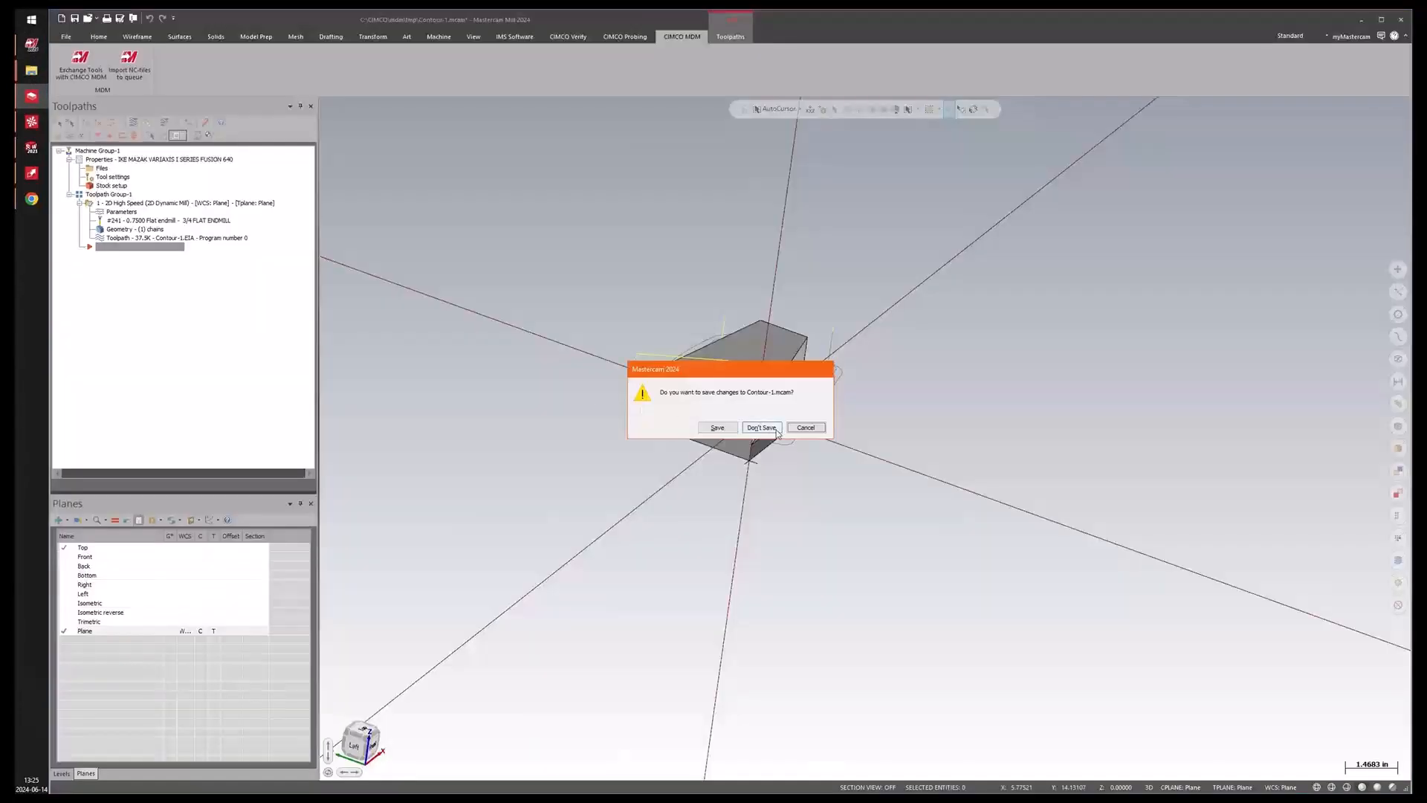
click(762, 428)
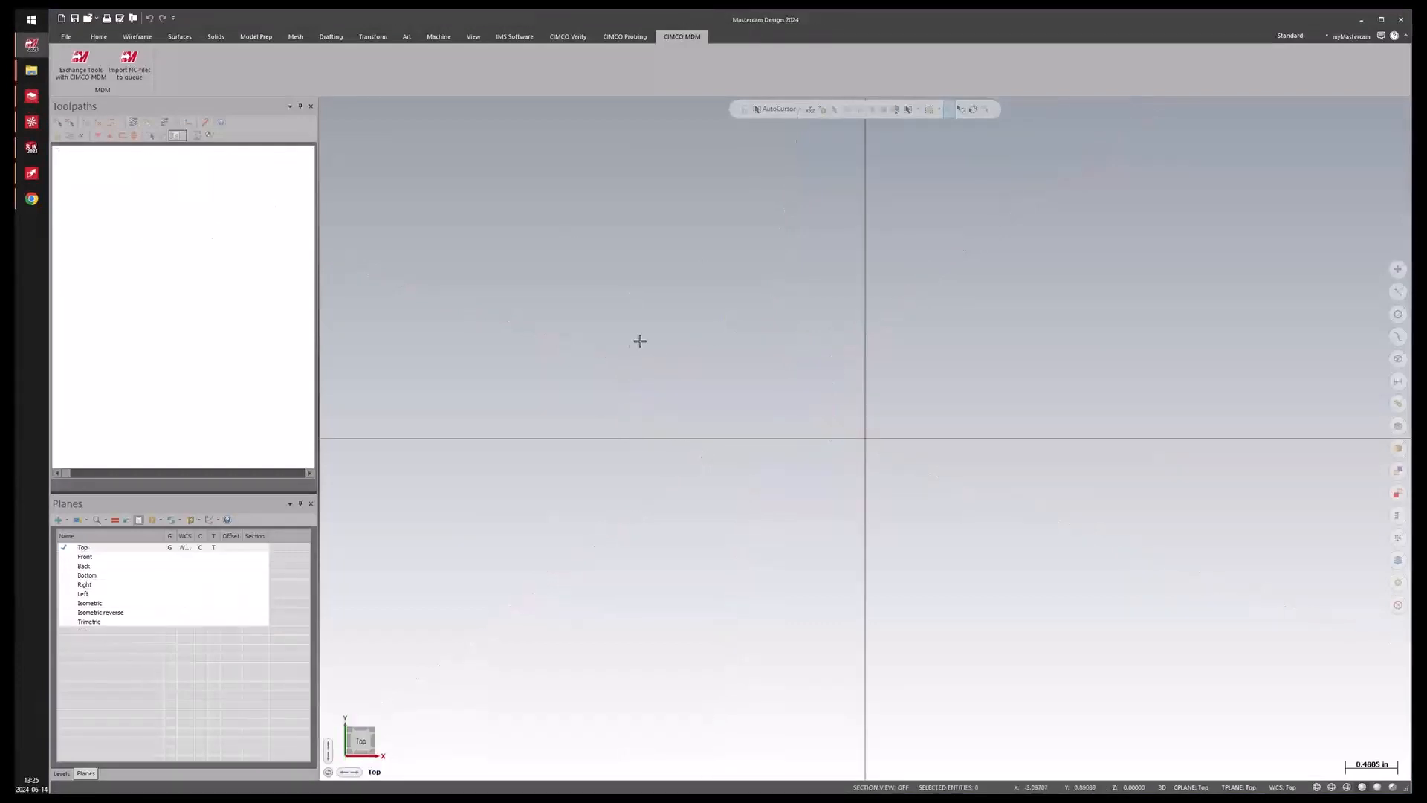
click(1366, 22)
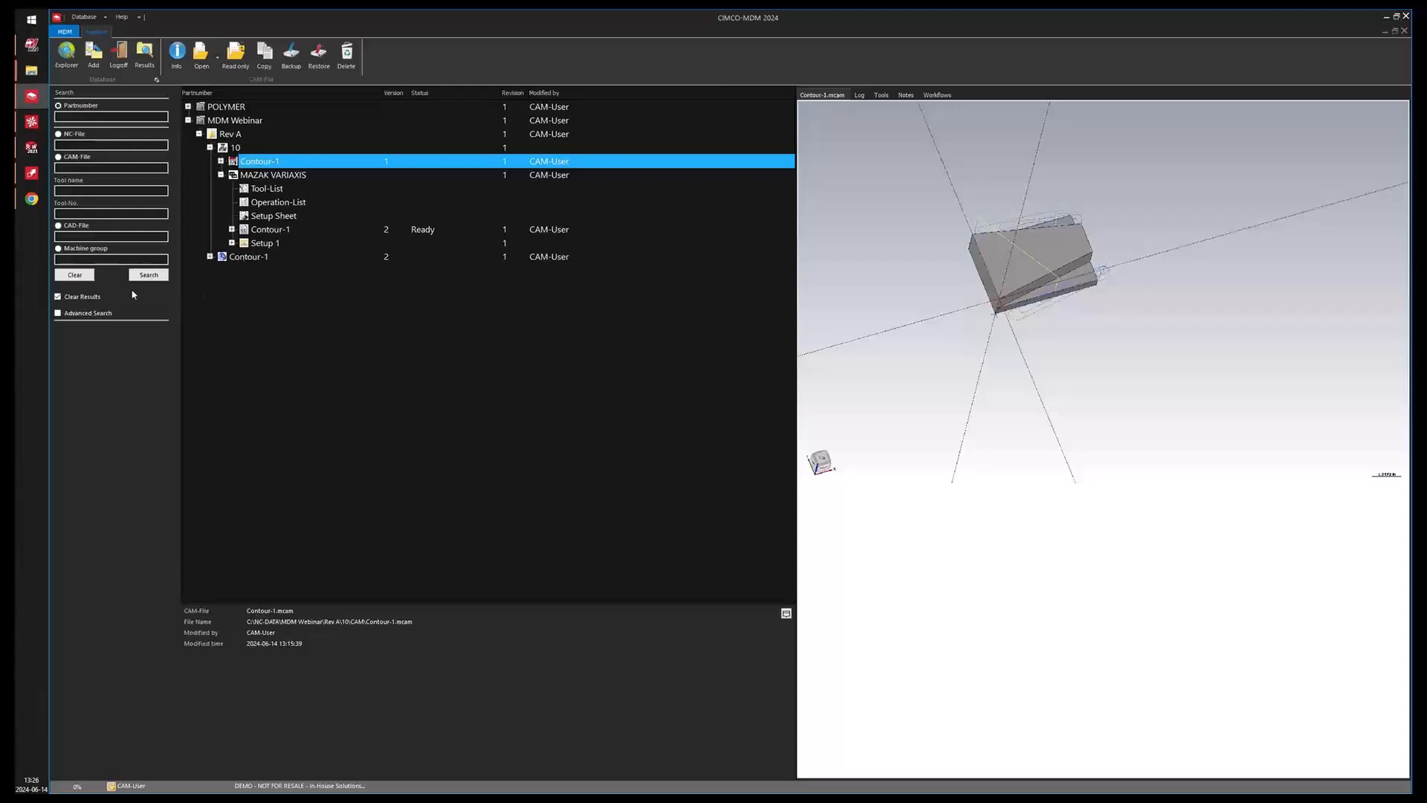
Search the database for tool number 287 and open the 1 part result in the explorer.
click(73, 190)
click(65, 212)
text(287)
click(149, 276)
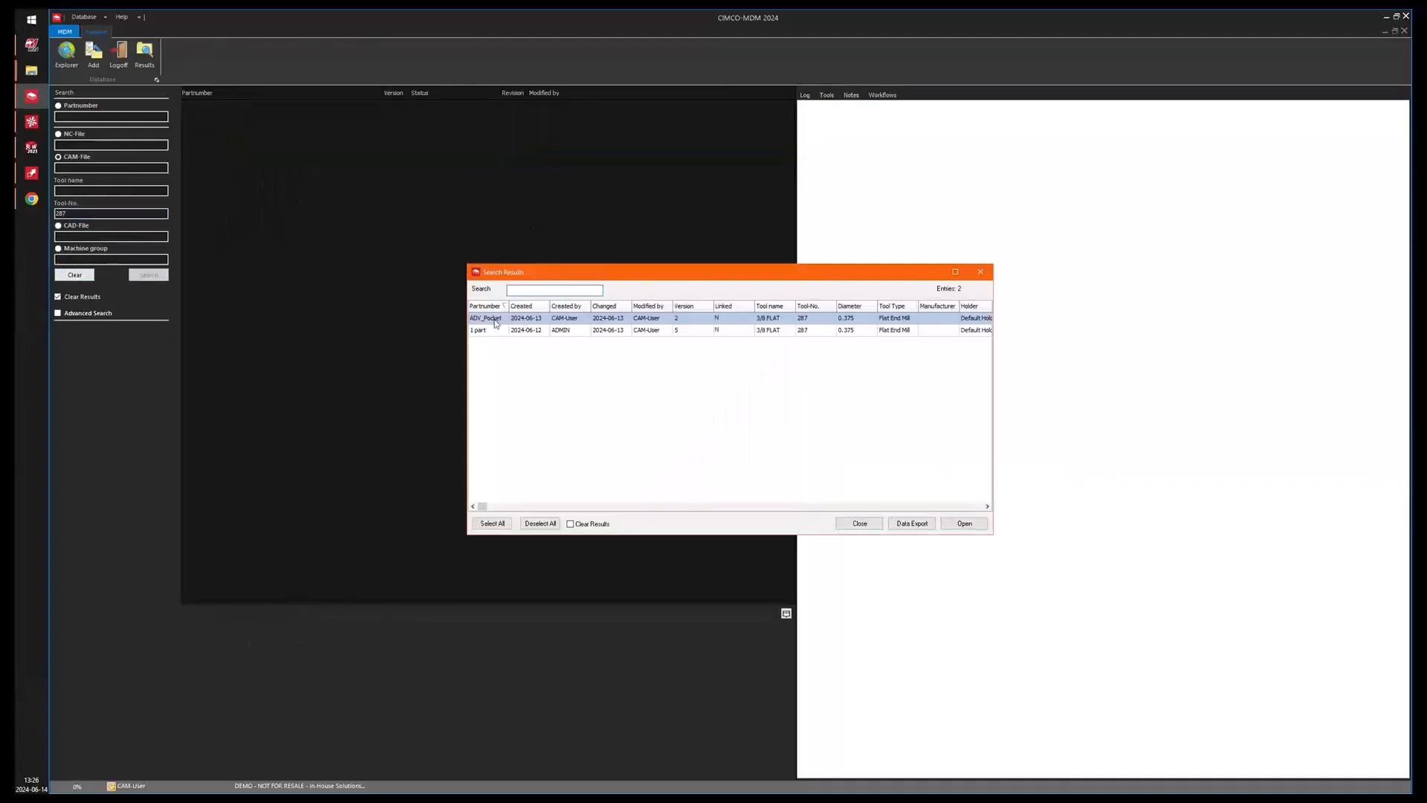
ctrl+click(487, 330)
click(965, 523)
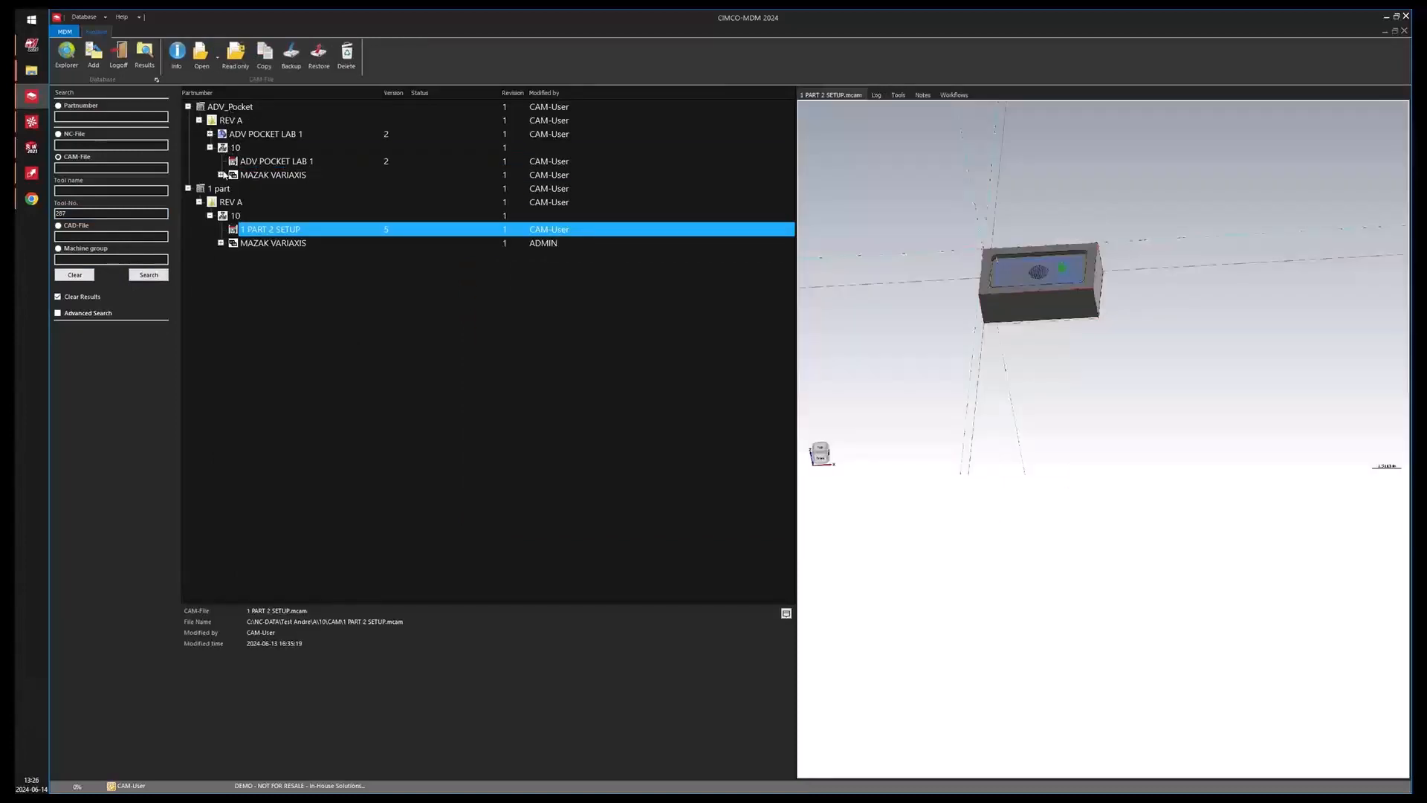
Expand the MAZAK VARIAXIS groups of 1 part and ADV_Pocket and view each Tool-List.
double_click(232, 243)
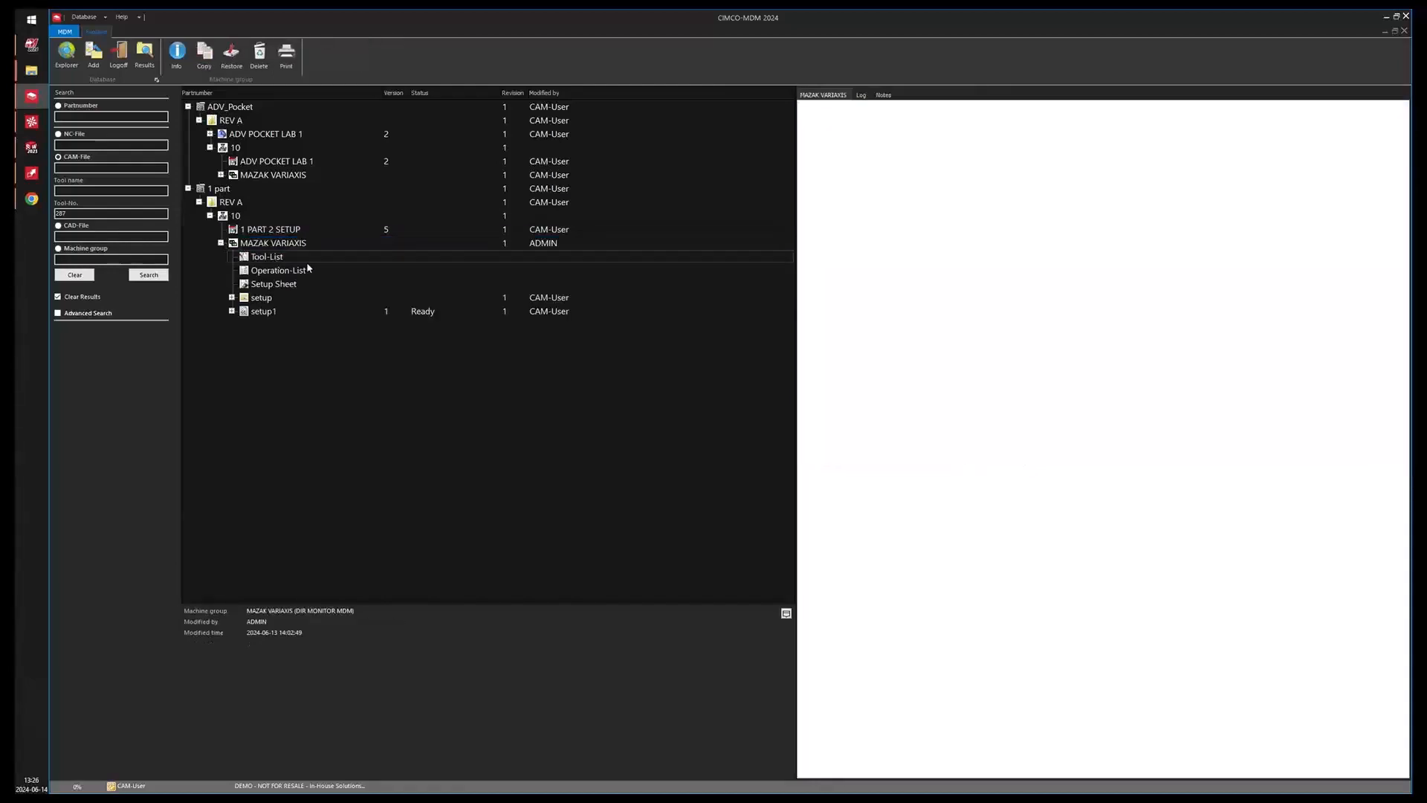
click(271, 258)
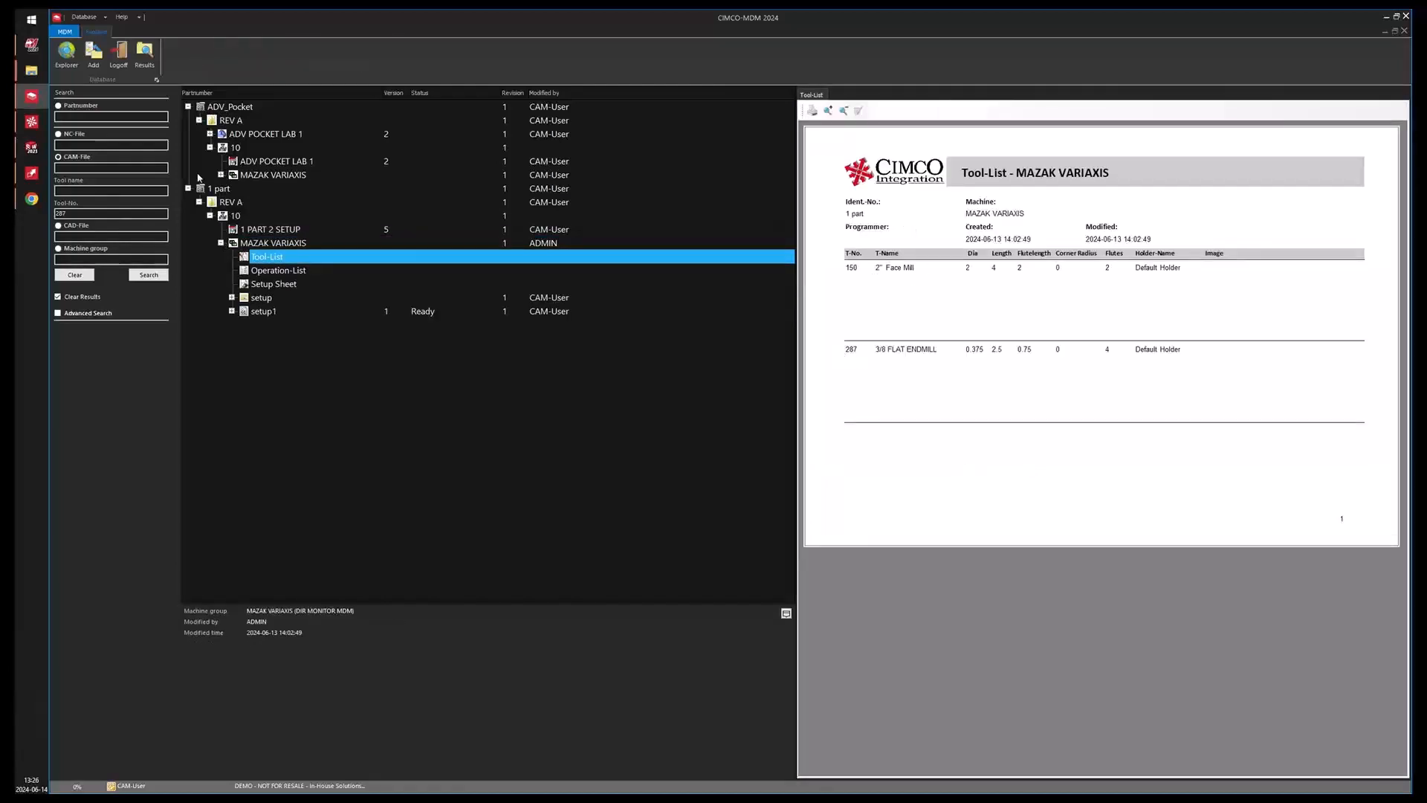
double_click(230, 175)
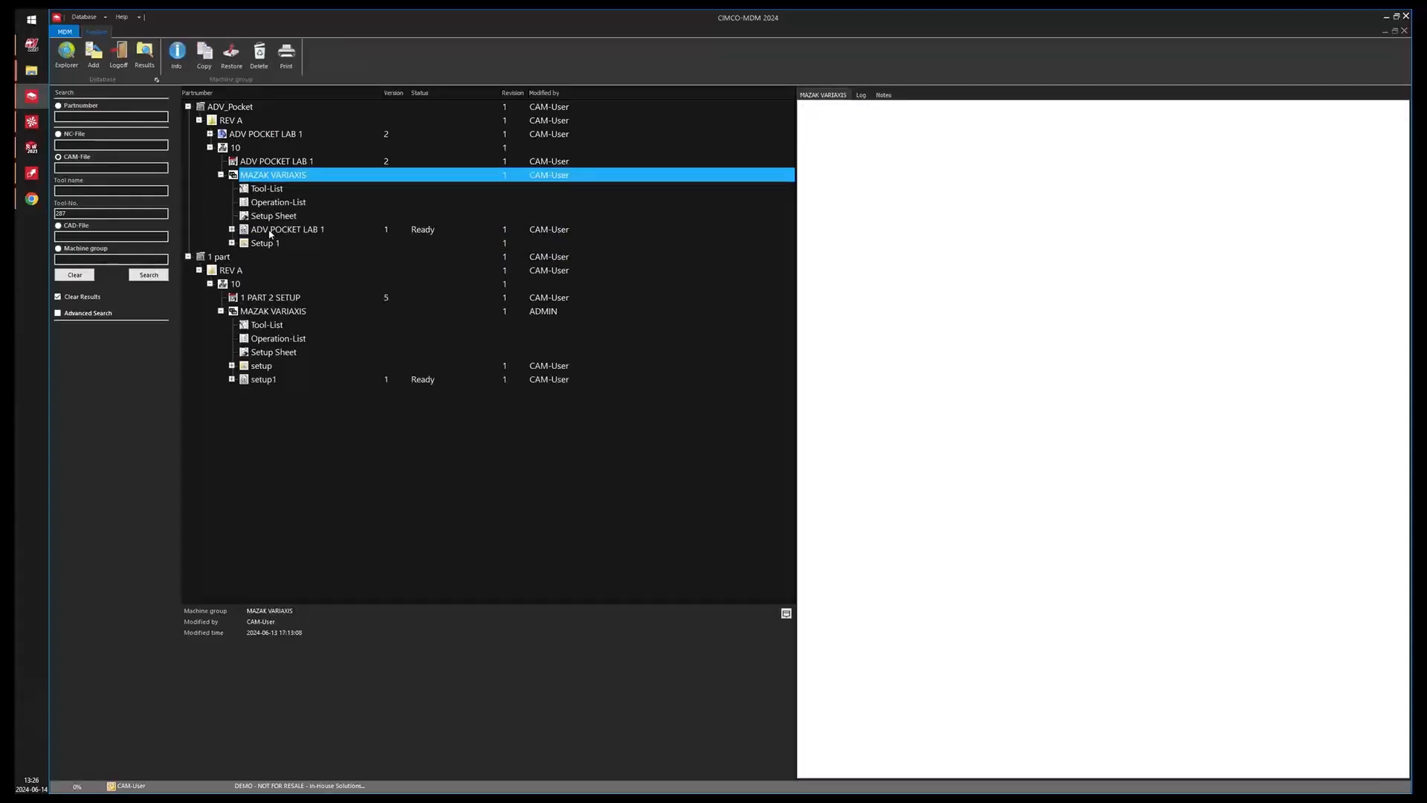
click(266, 190)
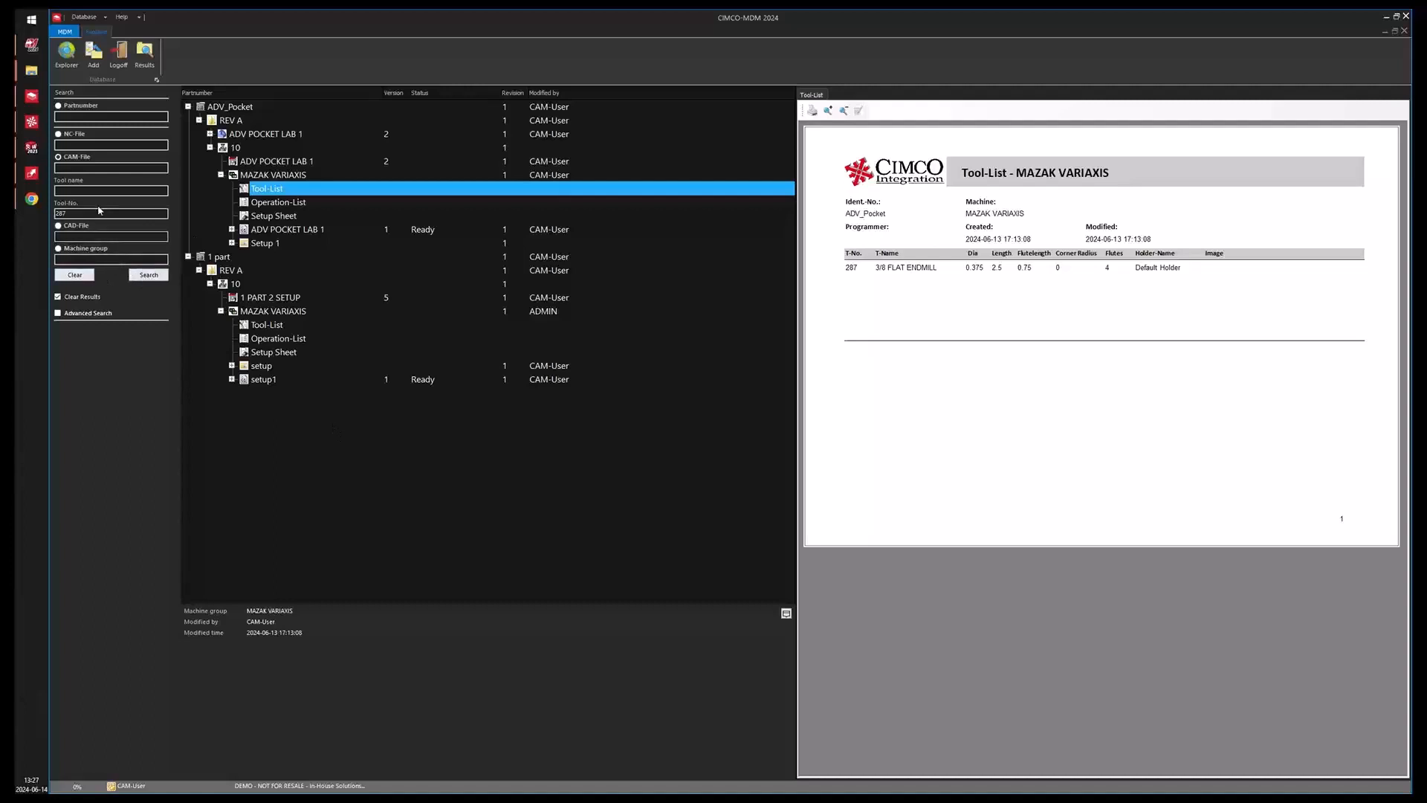
Clear the tool number, search all parts, open MDM Webinar and select its Contour-1 NC file under MAZAK VARIAXIS.
drag(65, 213, 43, 220)
key(BackSpace)
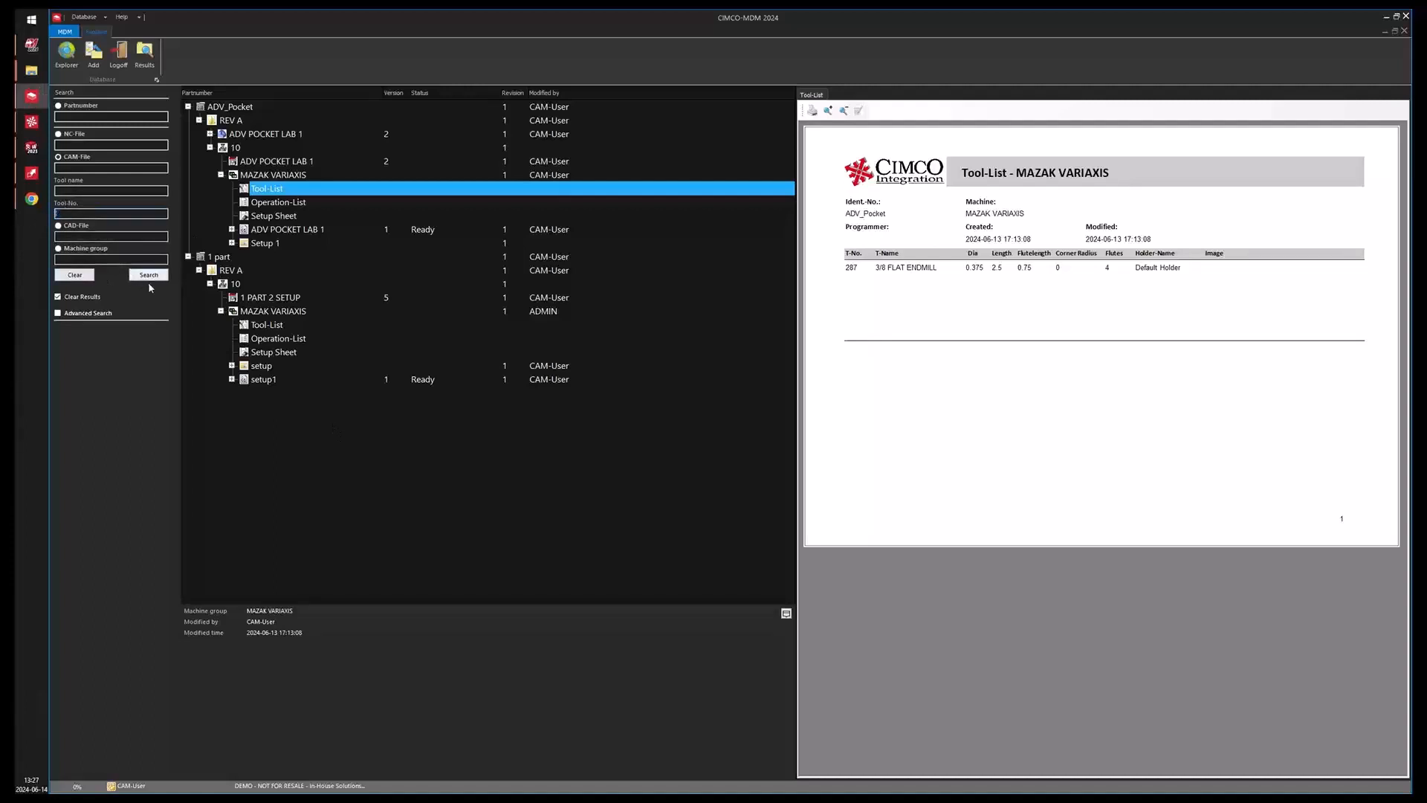
click(151, 276)
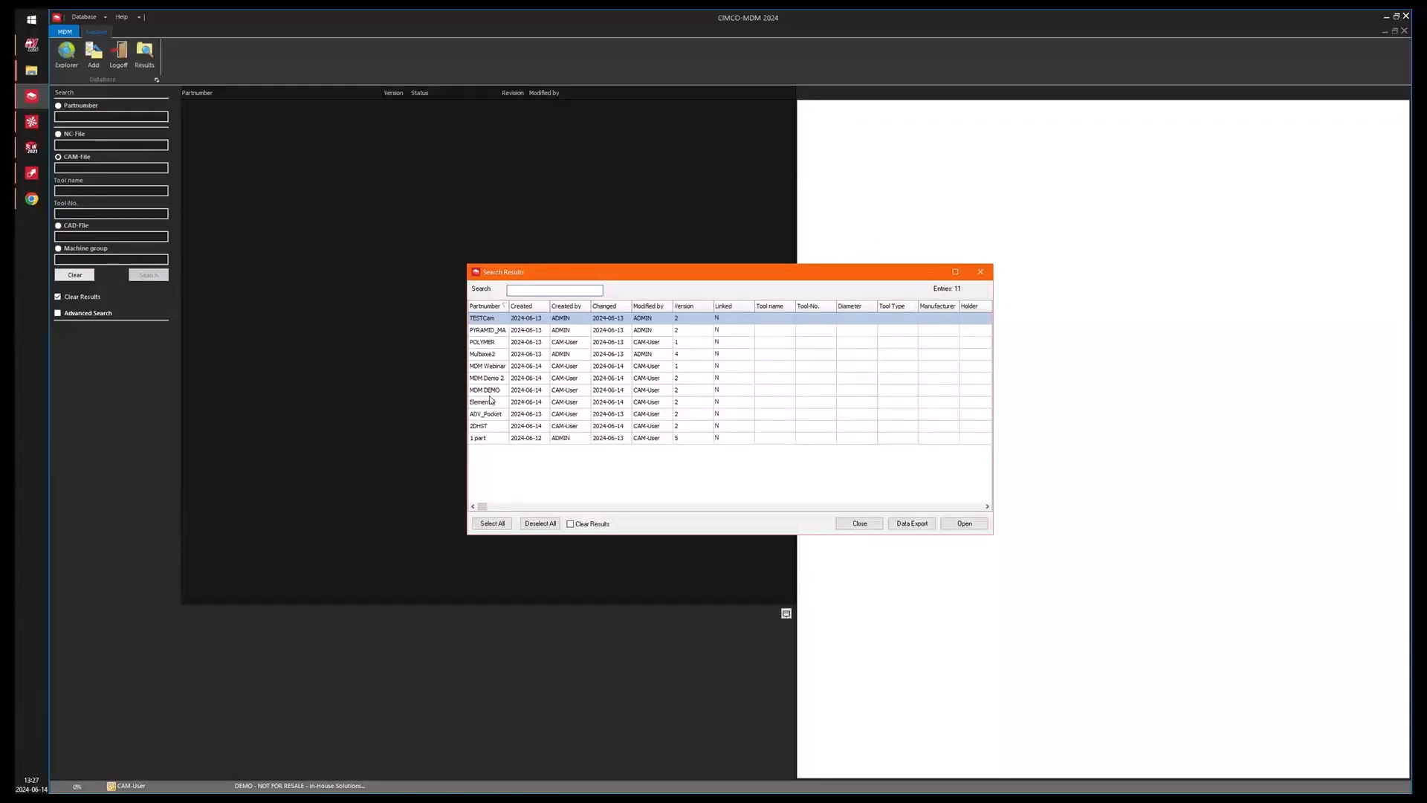
click(487, 366)
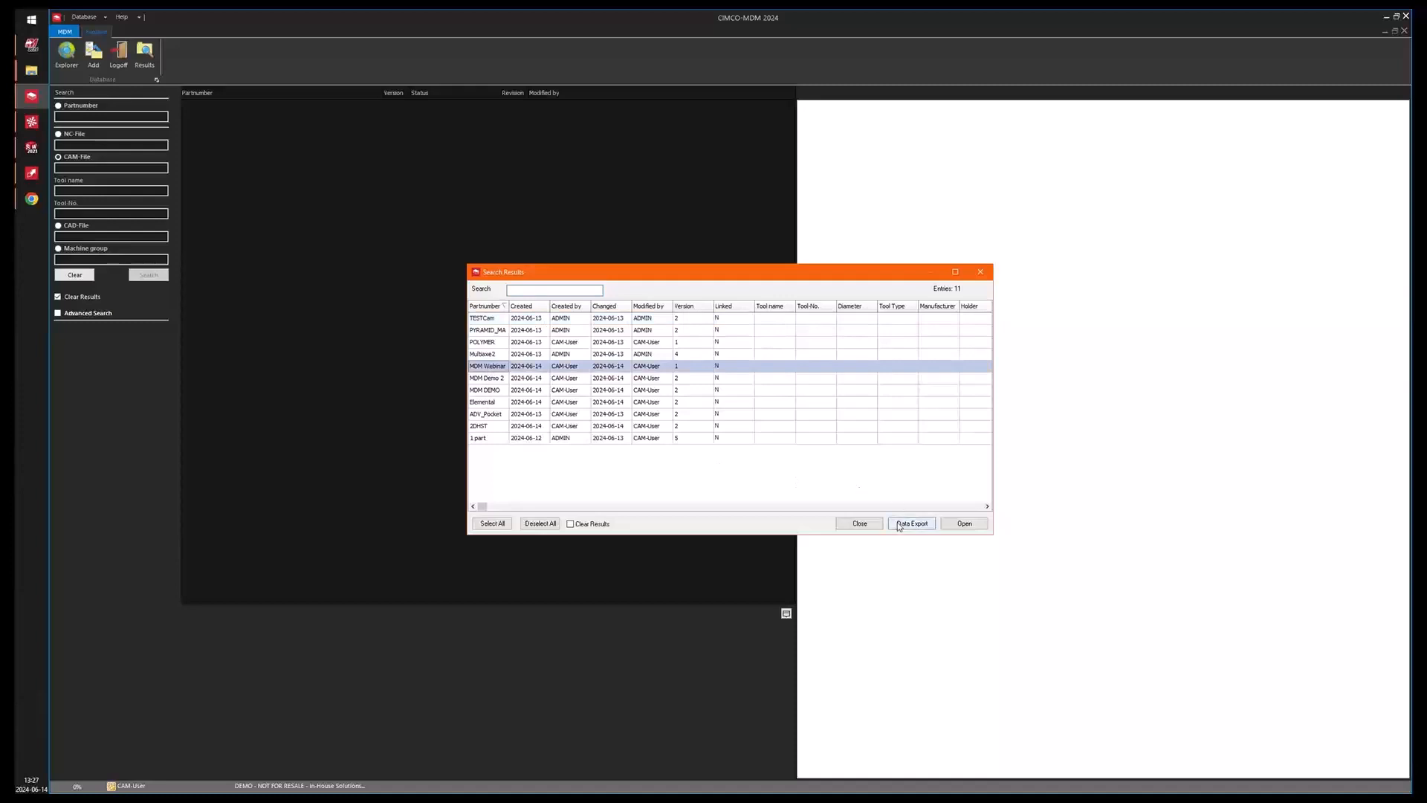
click(964, 523)
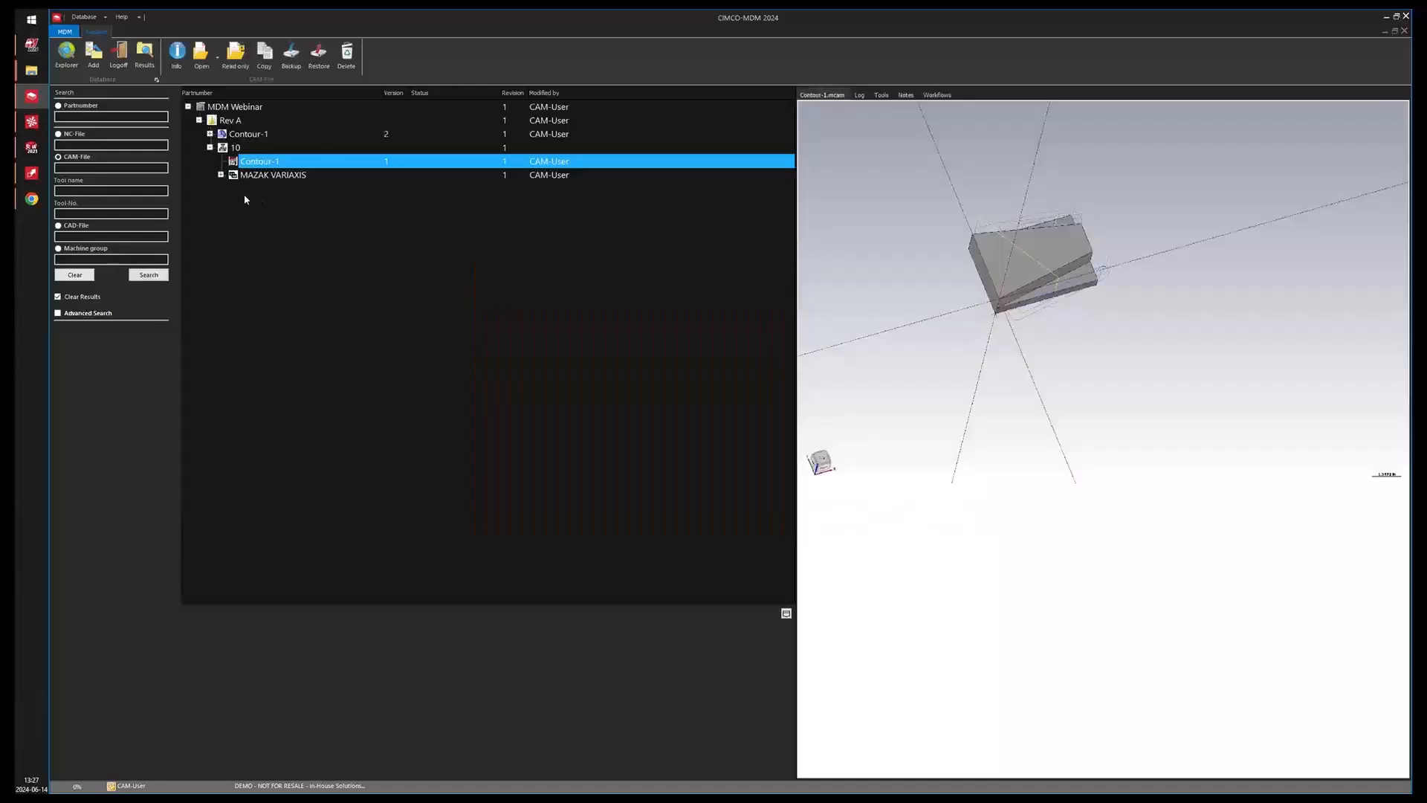
click(221, 175)
click(312, 230)
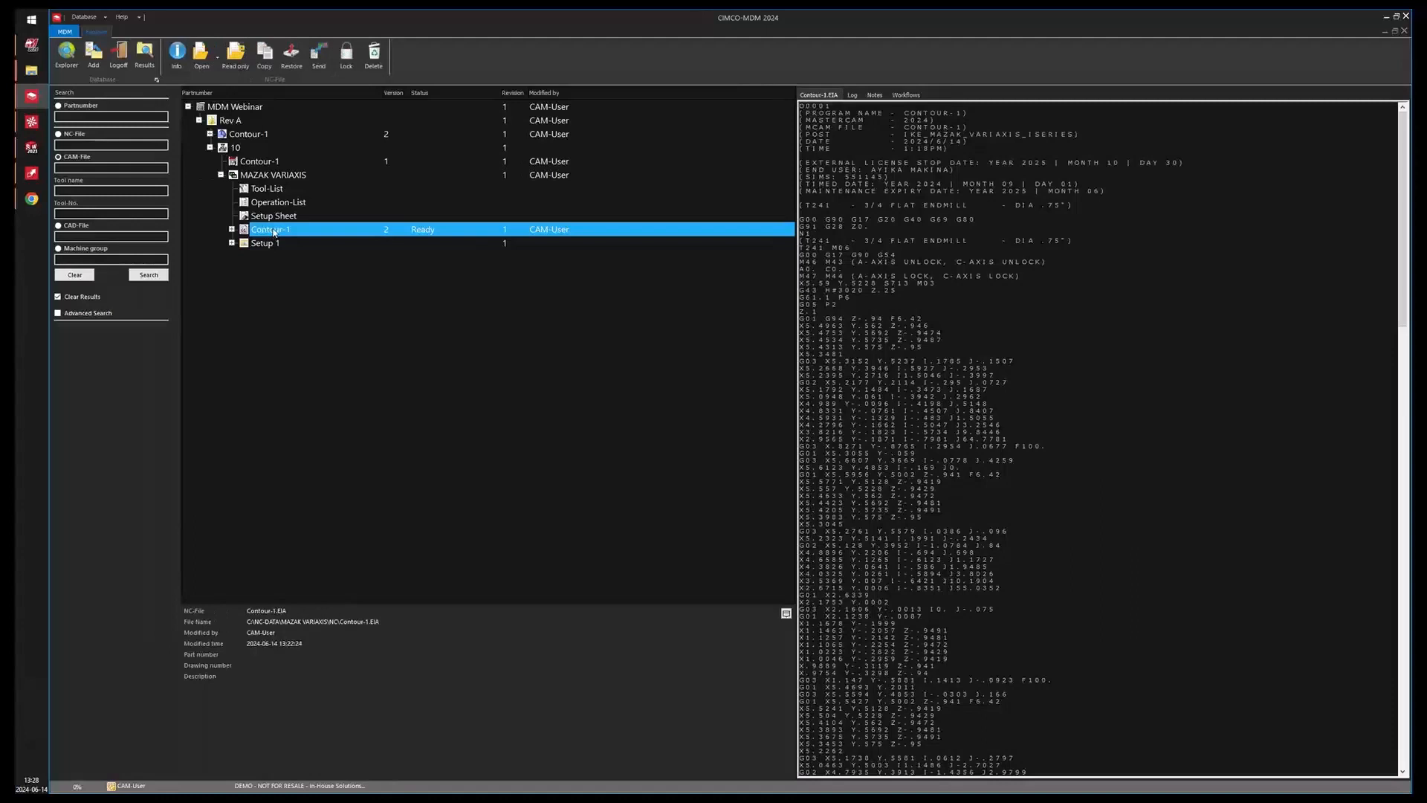
Open the Restore Backup list for the Contour-1 NC file, close it, and log off.
right_click(276, 233)
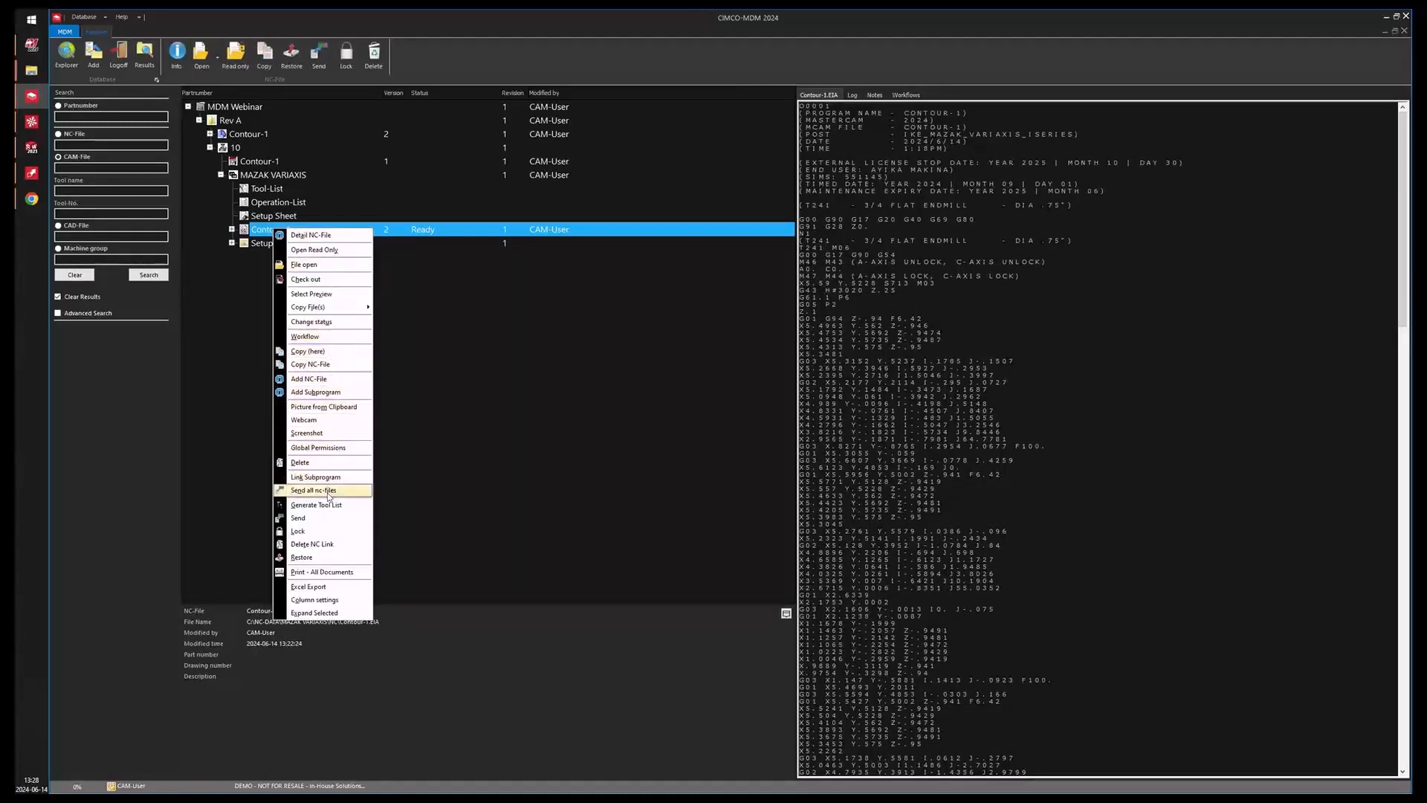
click(302, 557)
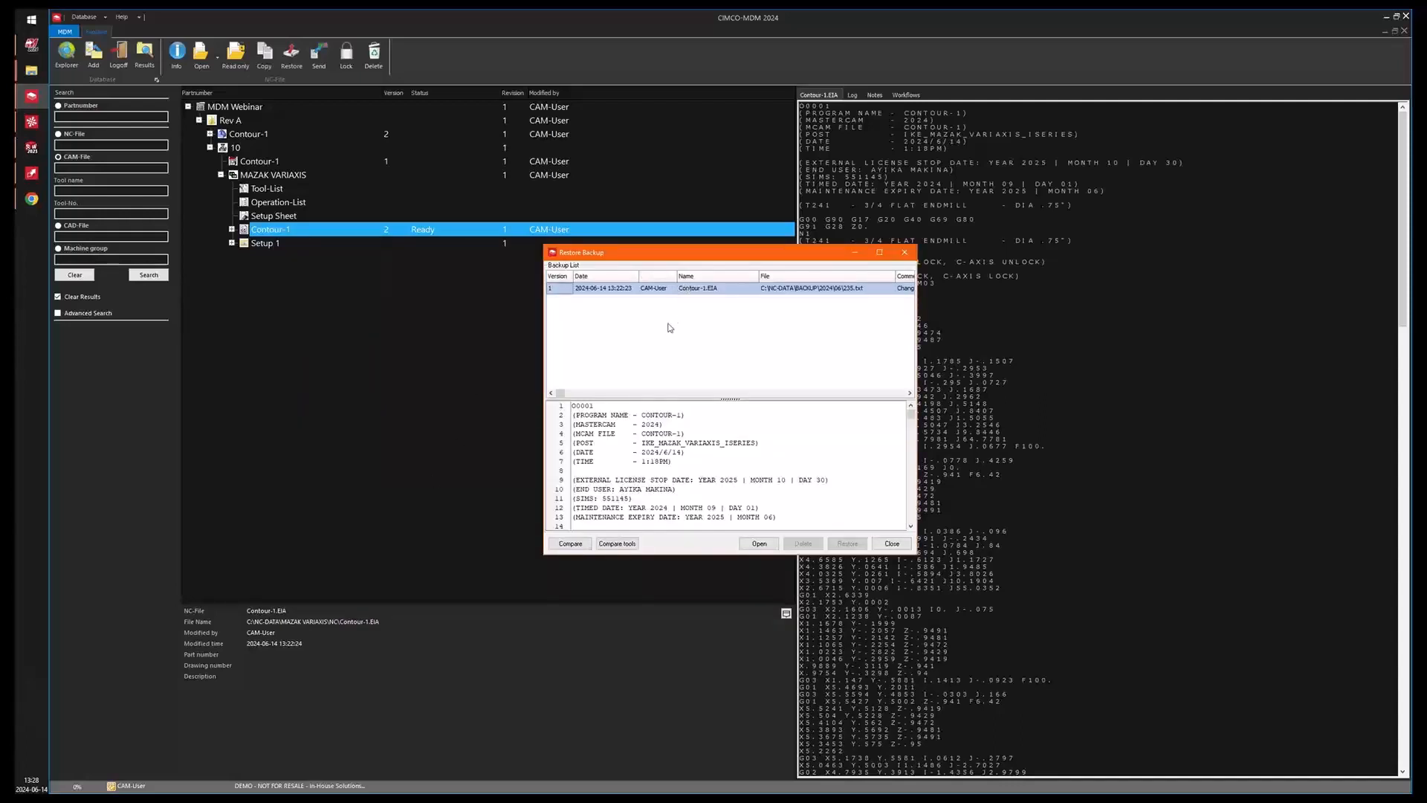
key(Escape)
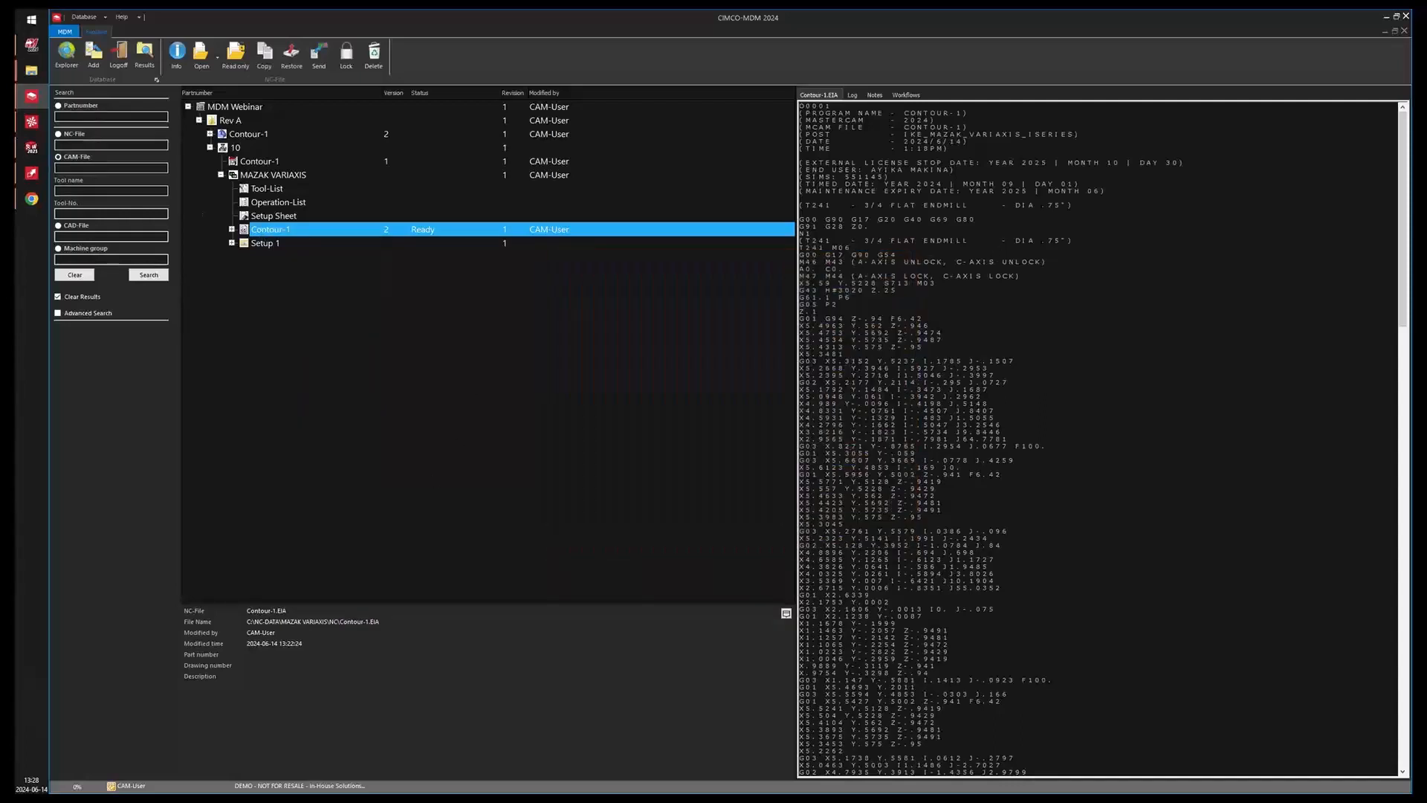
click(118, 53)
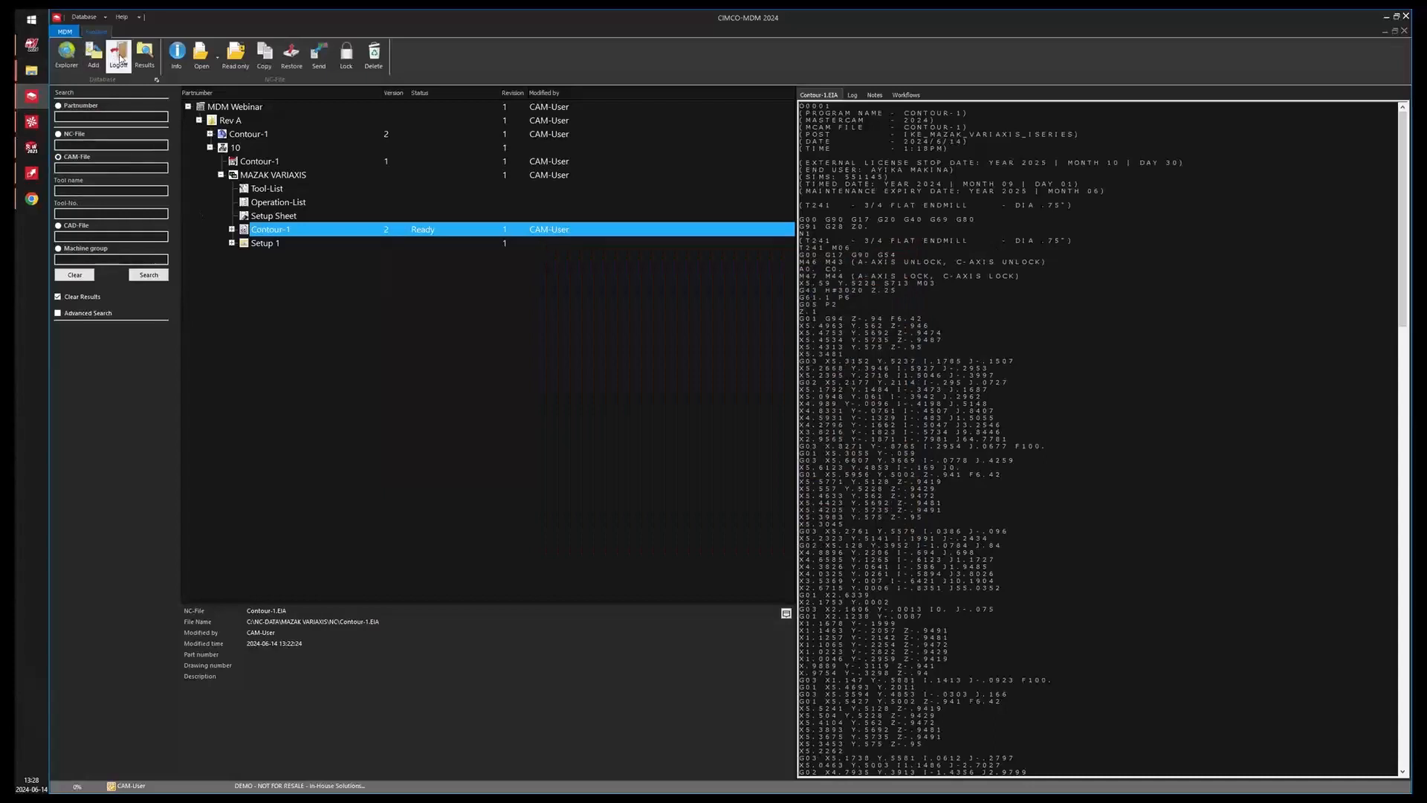
Open the Explorer and log on as the ADMIN user.
click(67, 58)
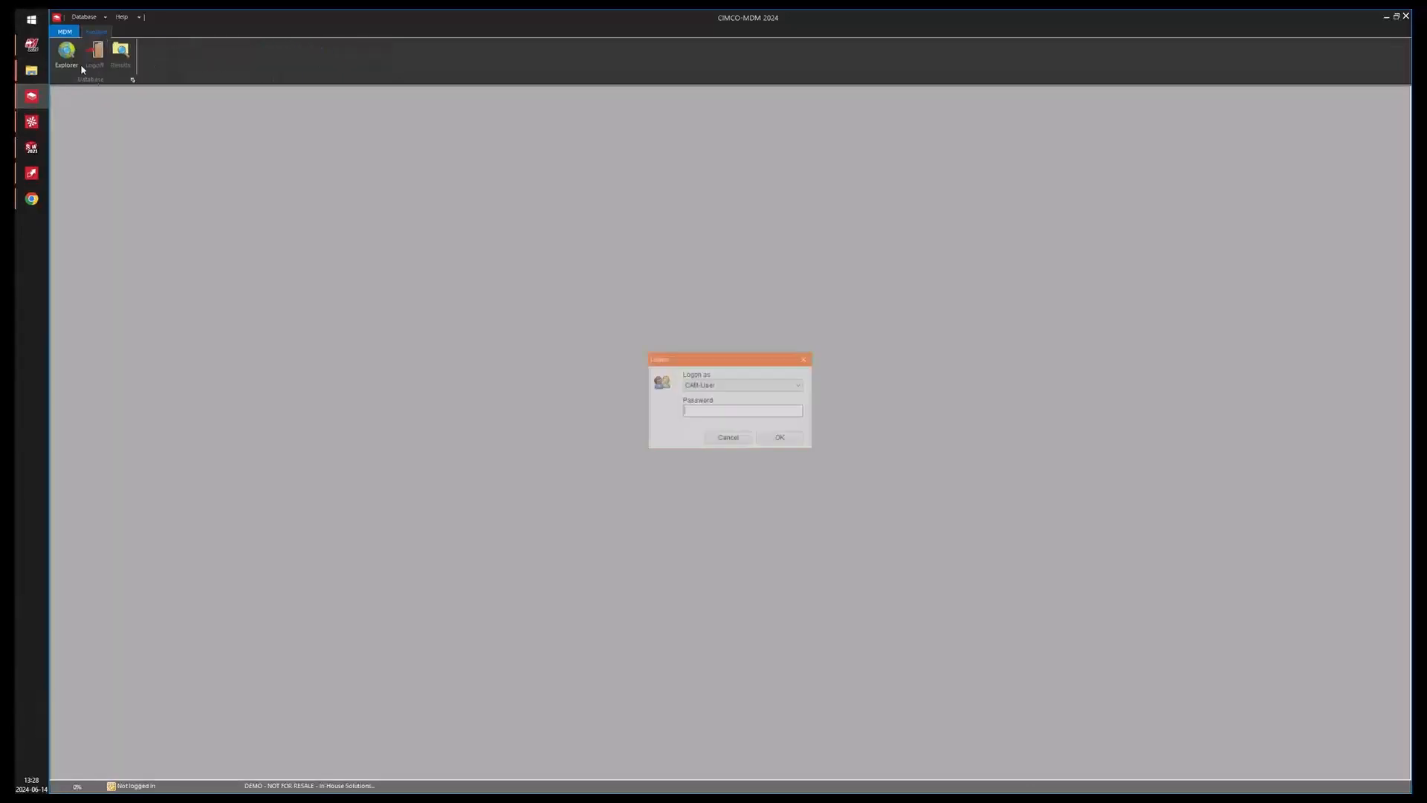
click(789, 387)
click(732, 395)
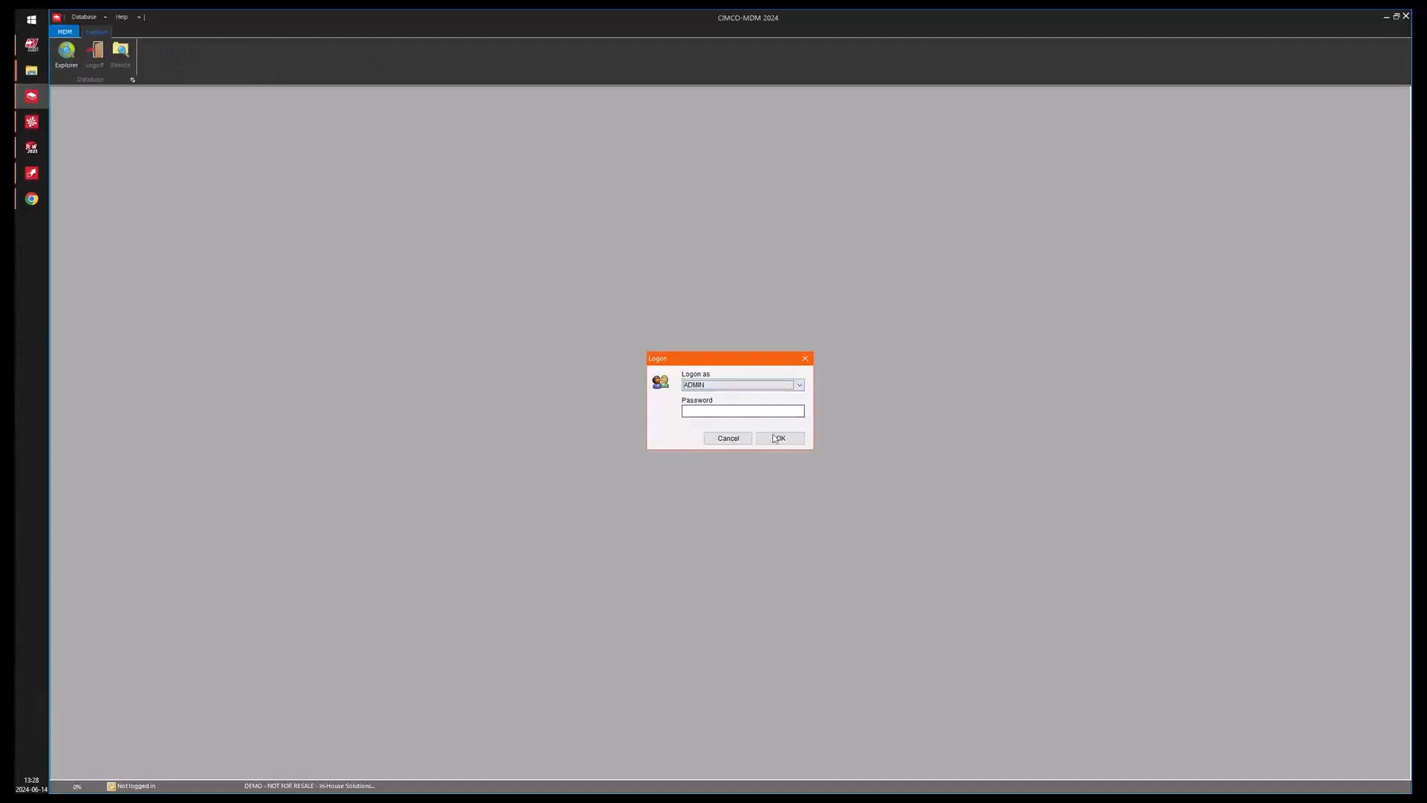
click(774, 437)
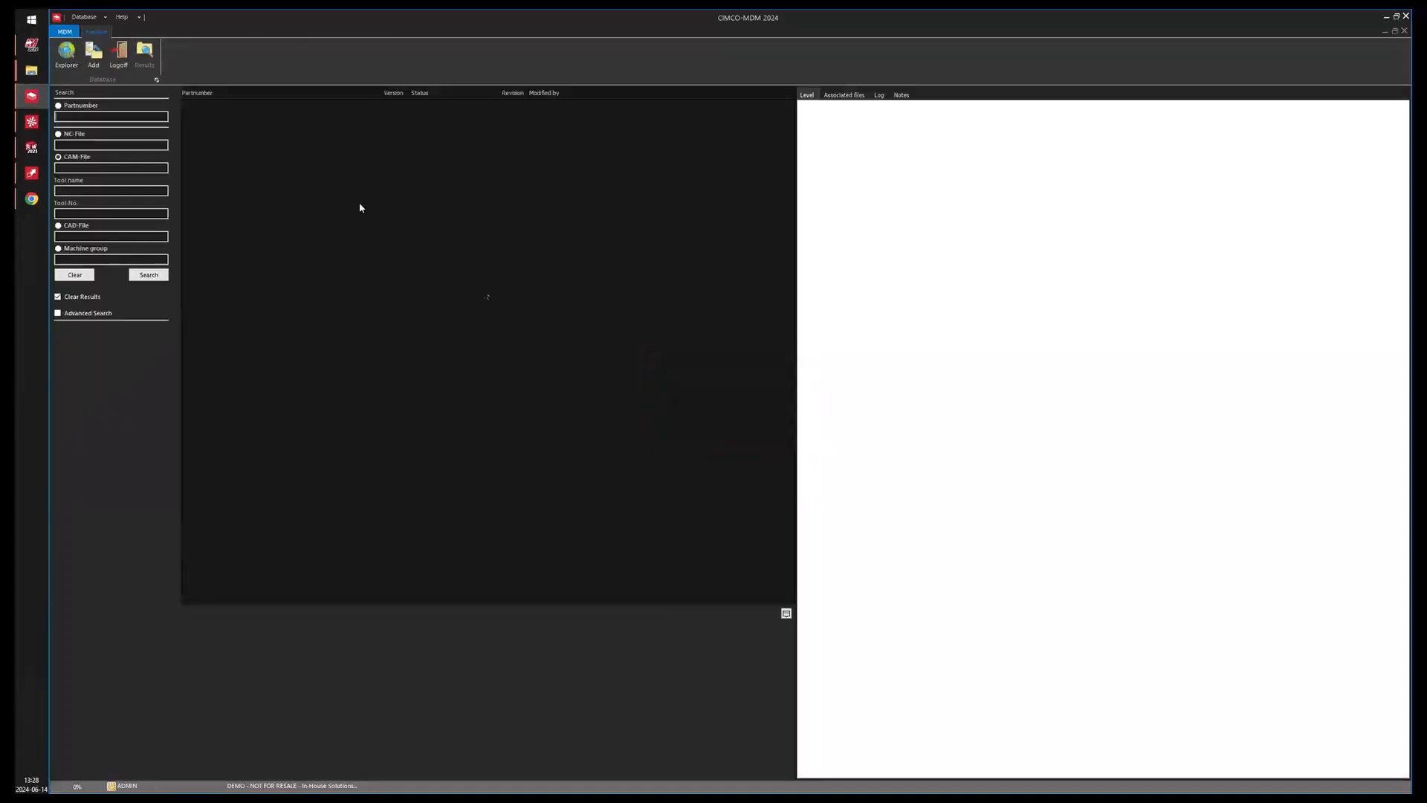
Search all parts, open MDM Webinar and select its Contour-1 NC file under MAZAK VARIAXIS.
click(152, 275)
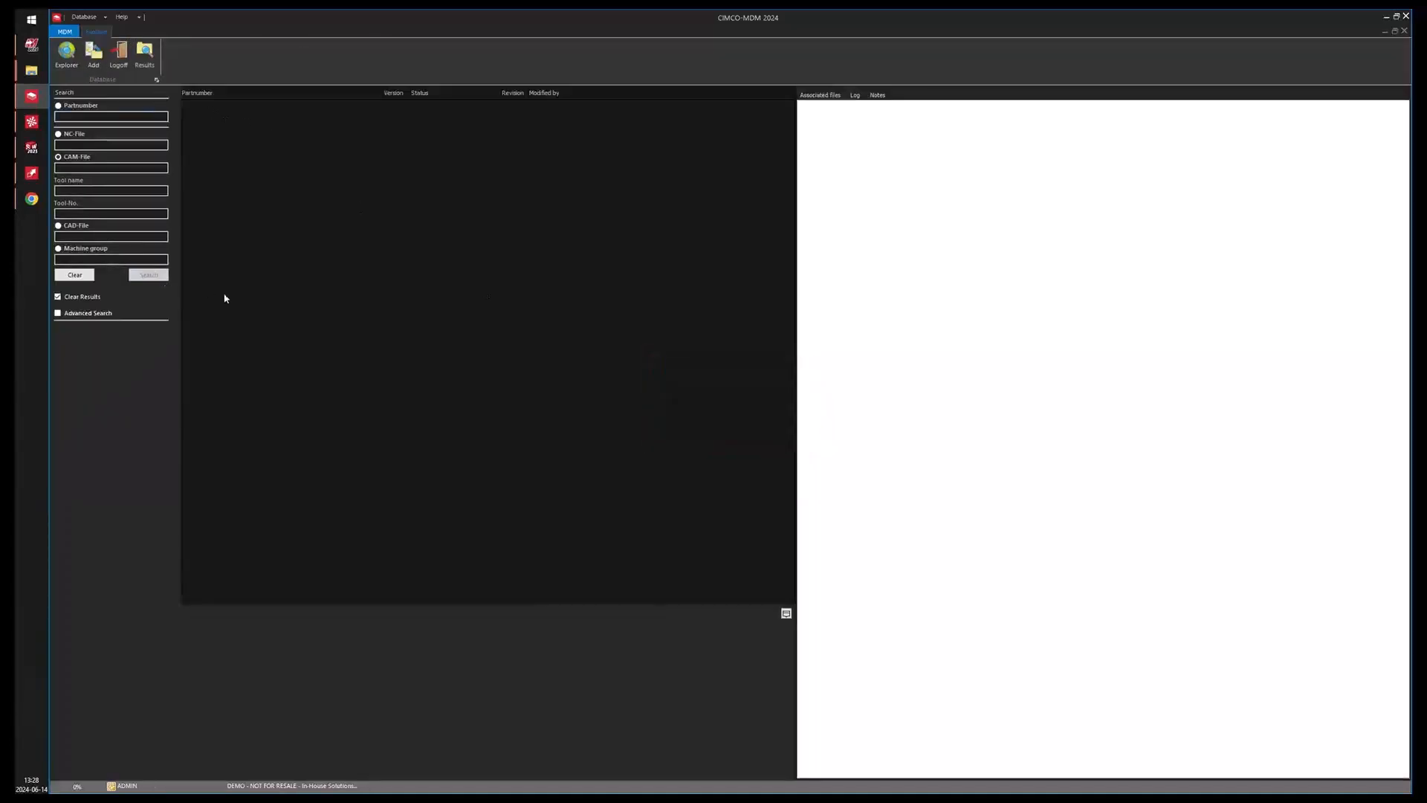
double_click(491, 366)
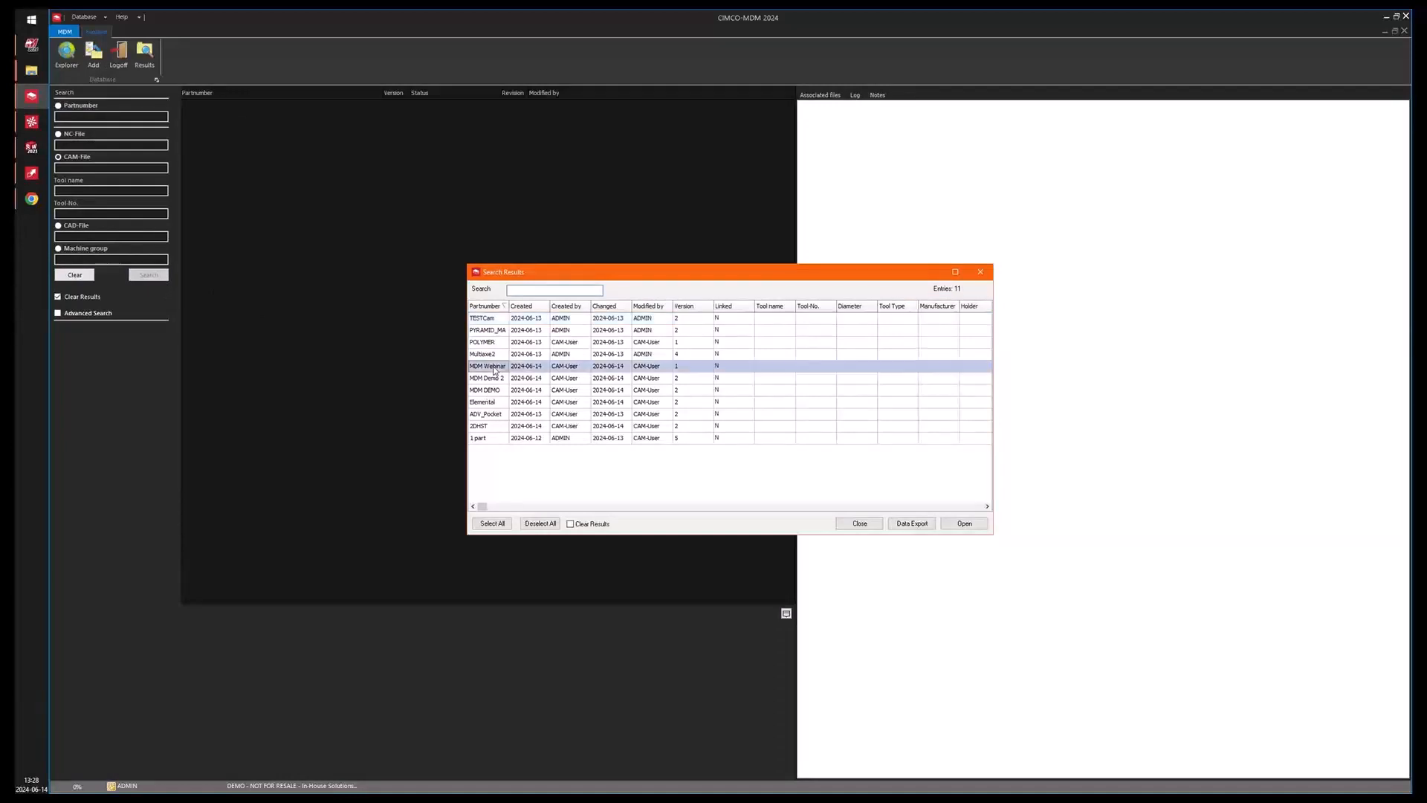
click(221, 174)
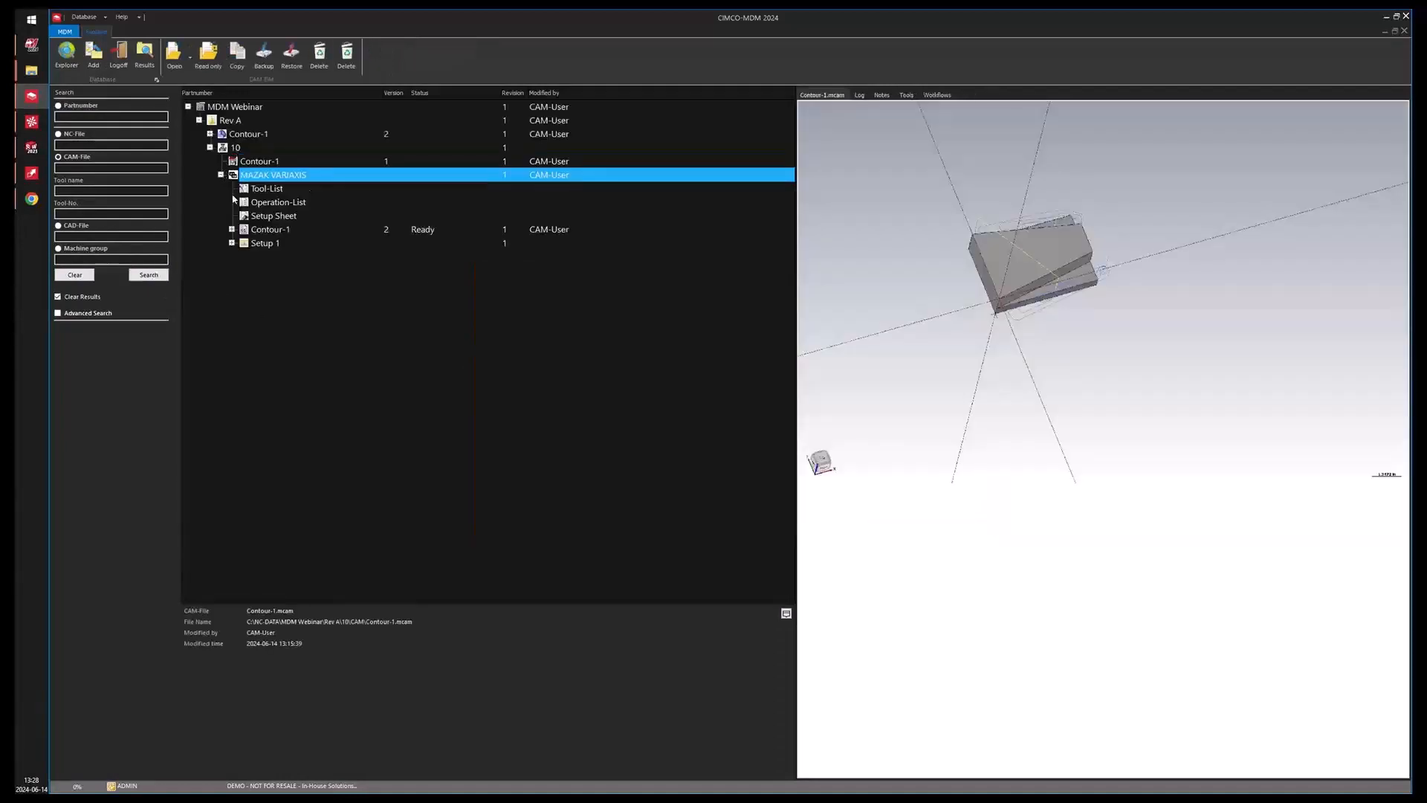
click(285, 232)
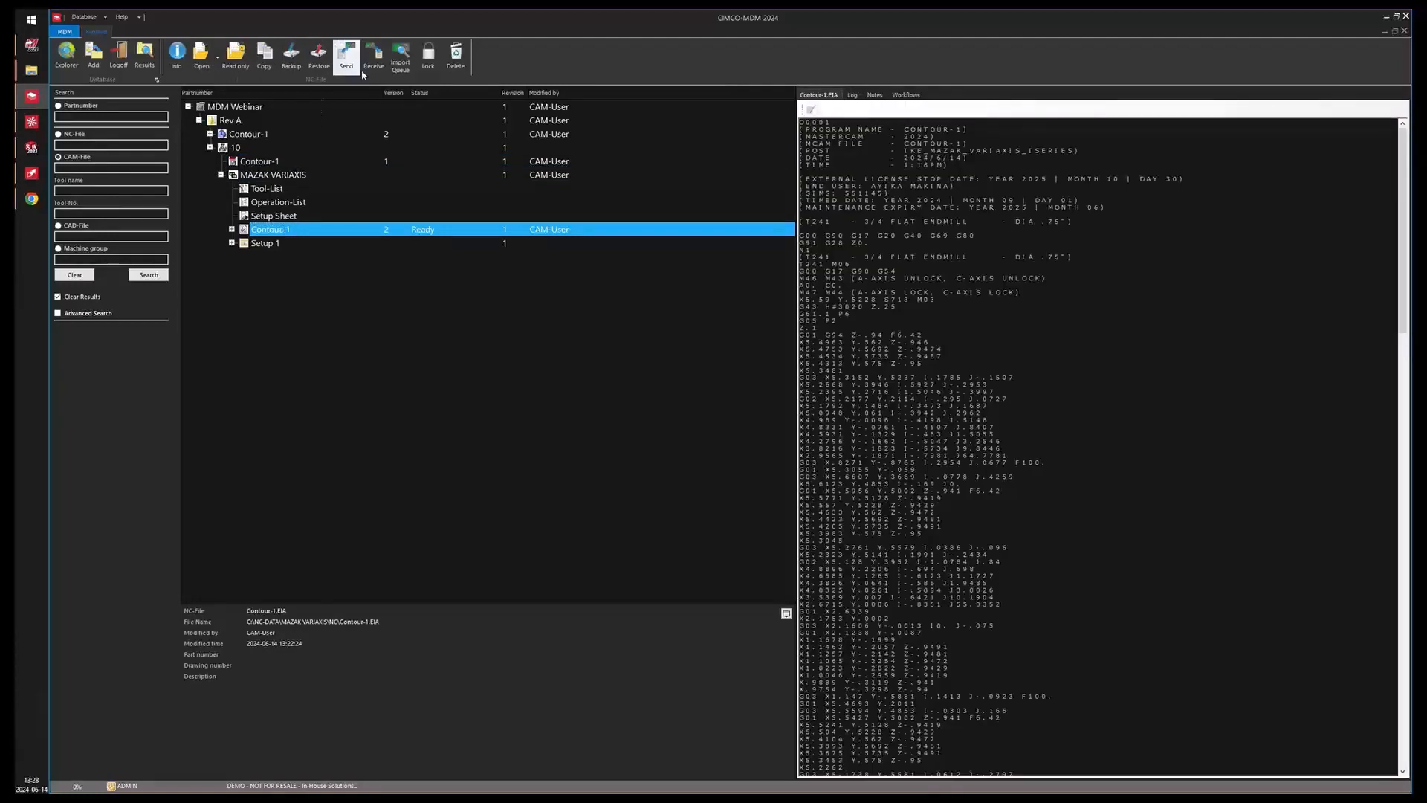
Restore the backed-up version 1 of the Contour-1 NC file with the comment "REstore old version back".
click(320, 57)
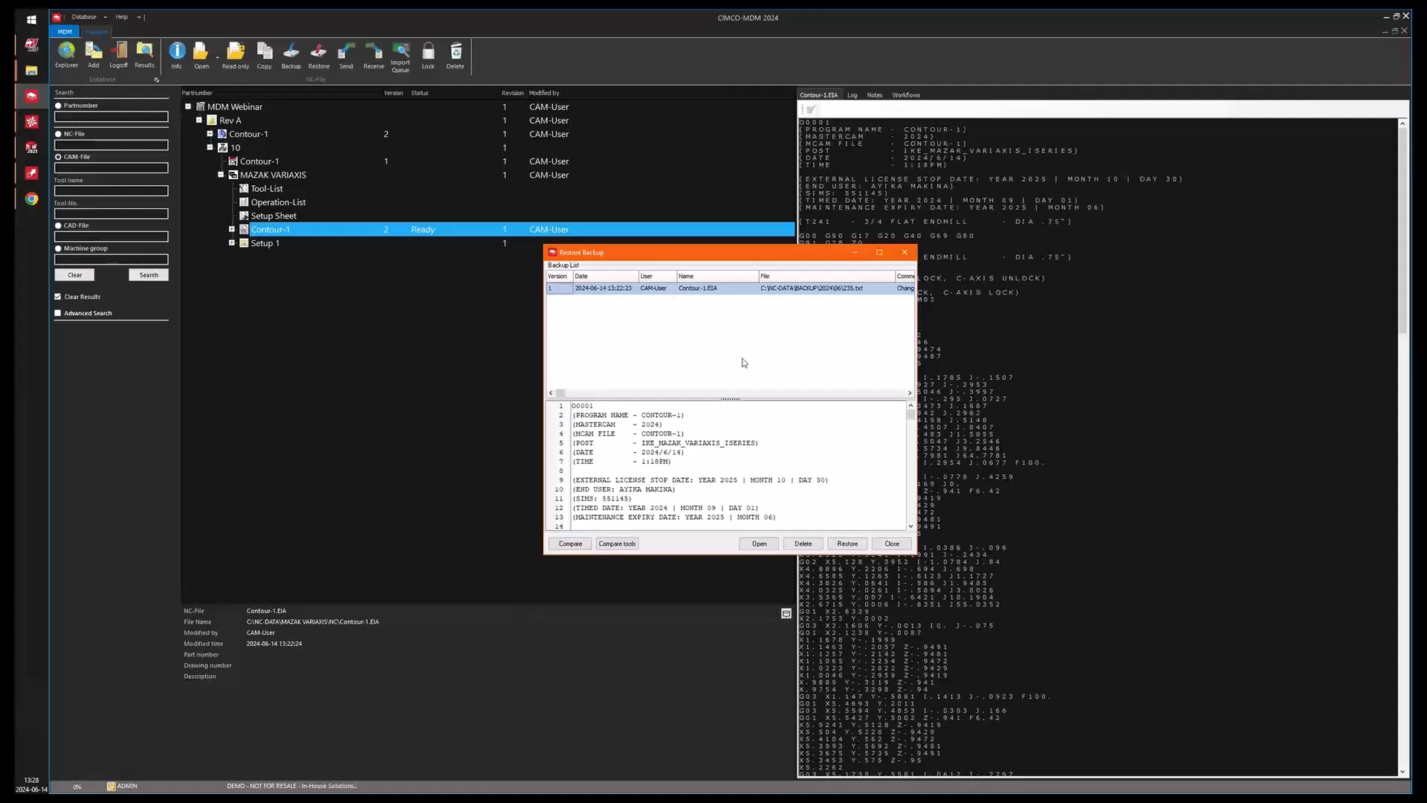
click(849, 545)
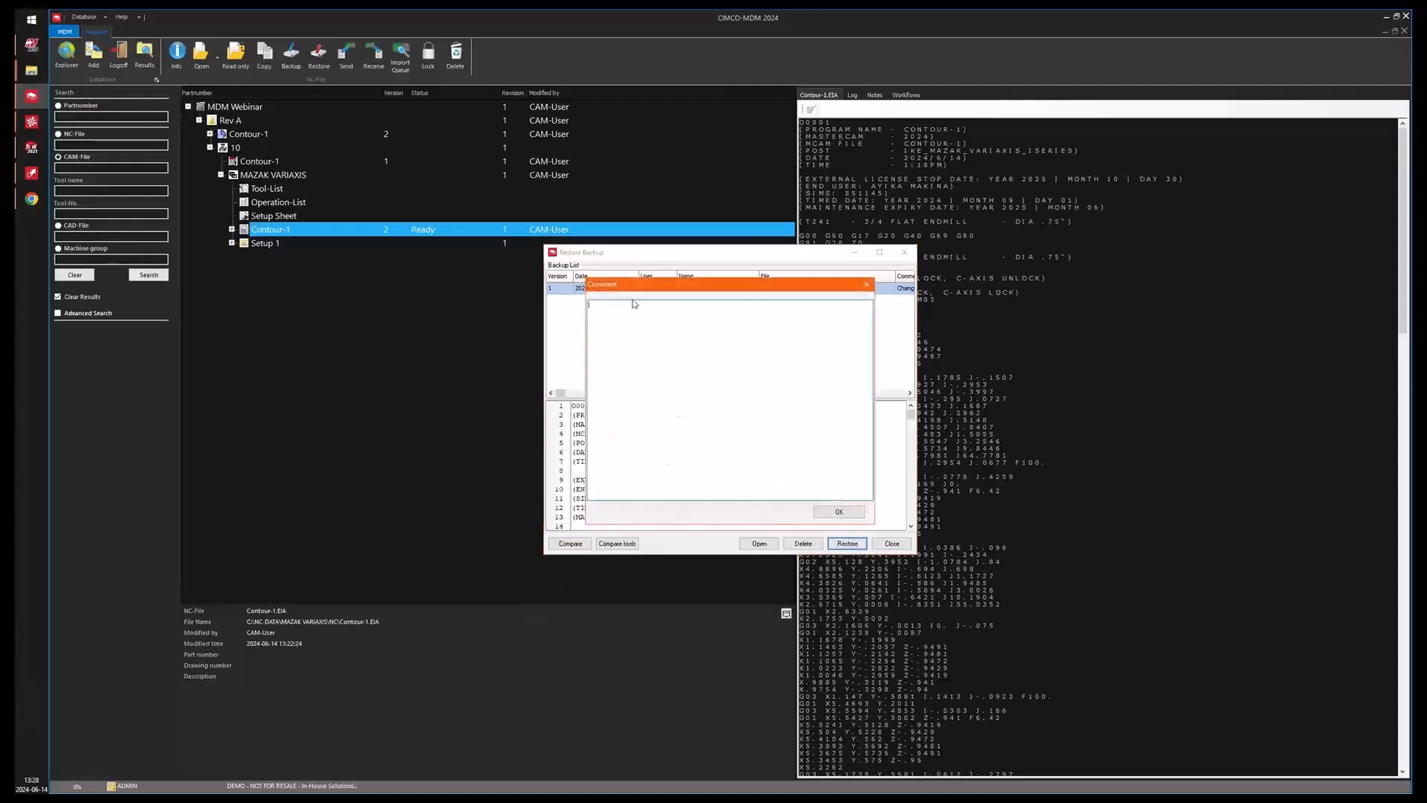
text(REstore old version back)
click(839, 511)
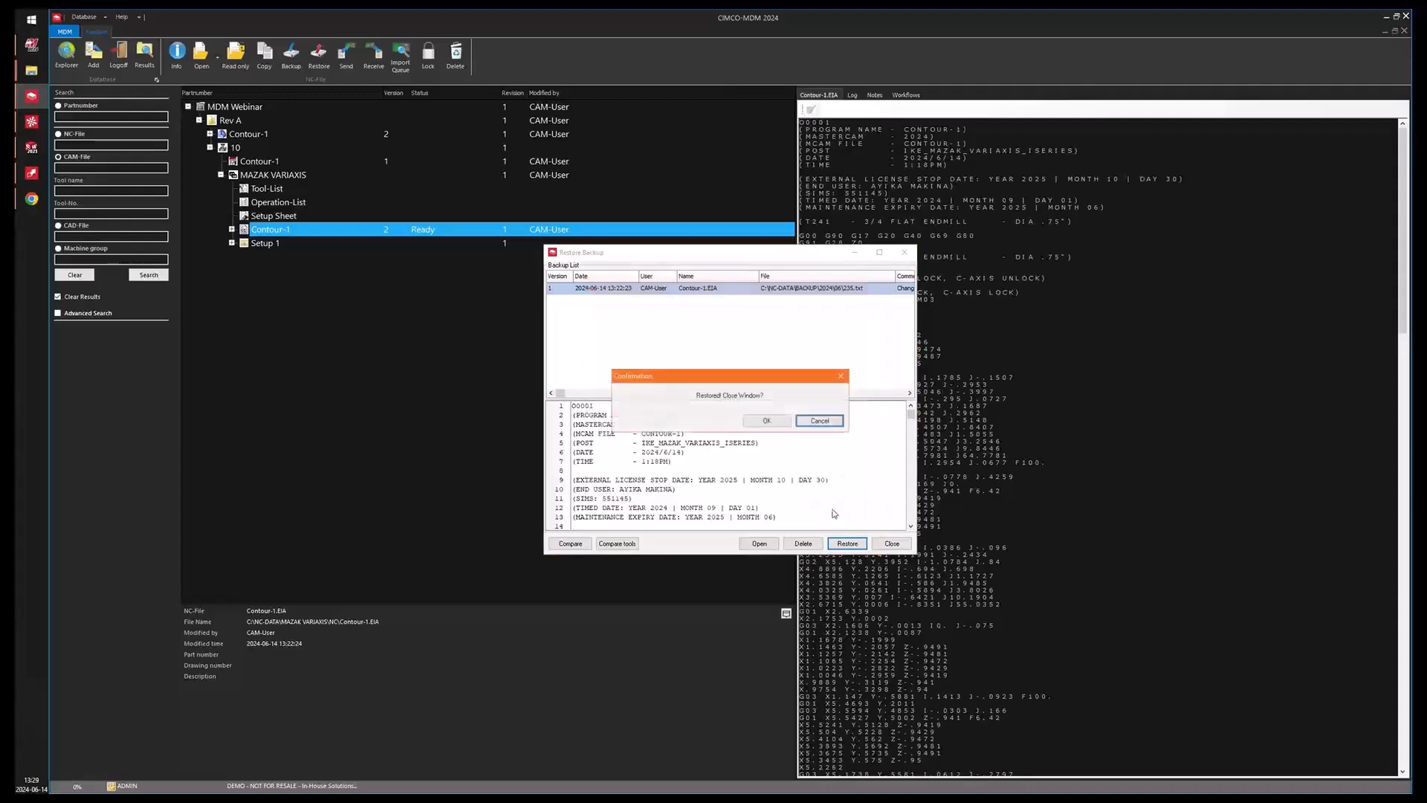
click(767, 421)
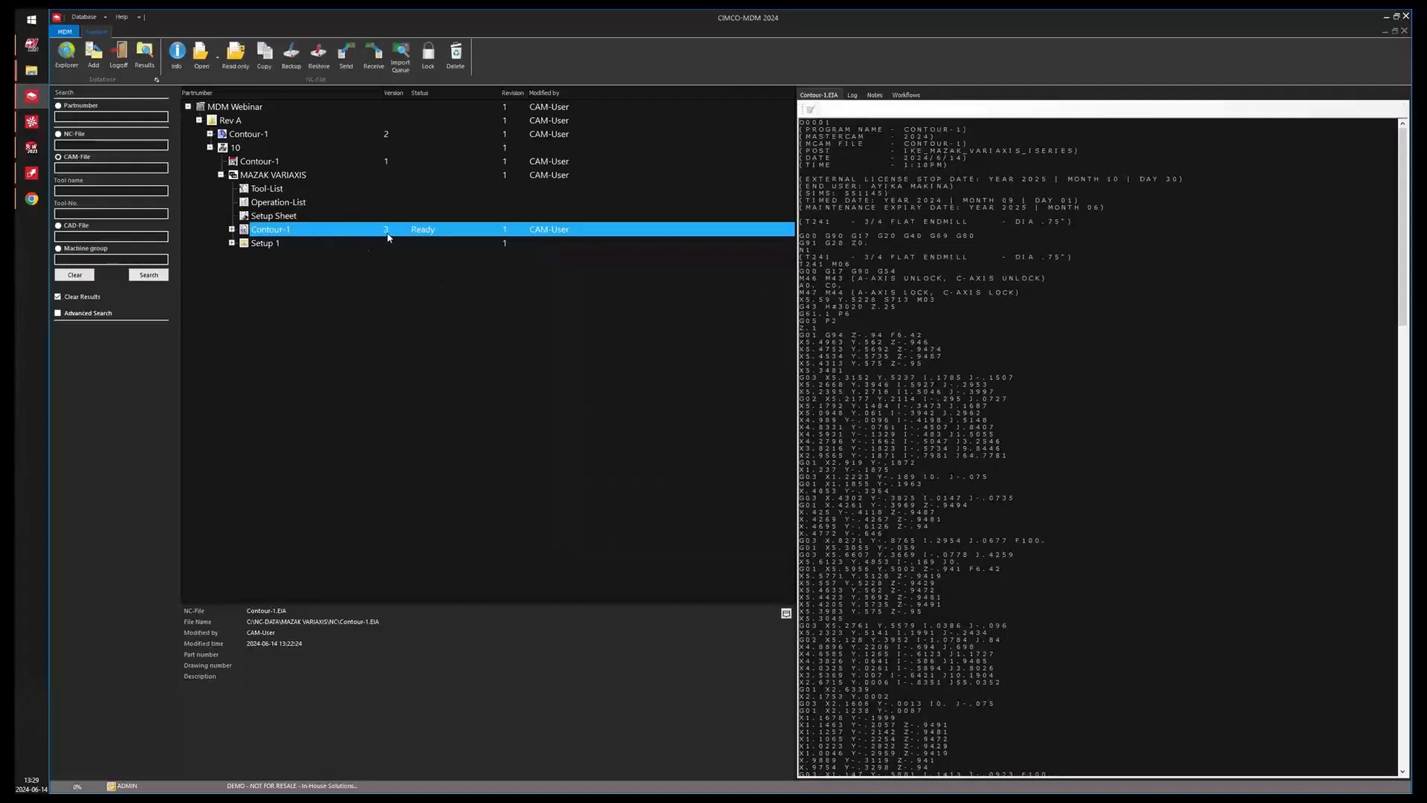
Review the Log entries of the Contour-1 NC file and of the Contour-1 CAD file.
click(852, 95)
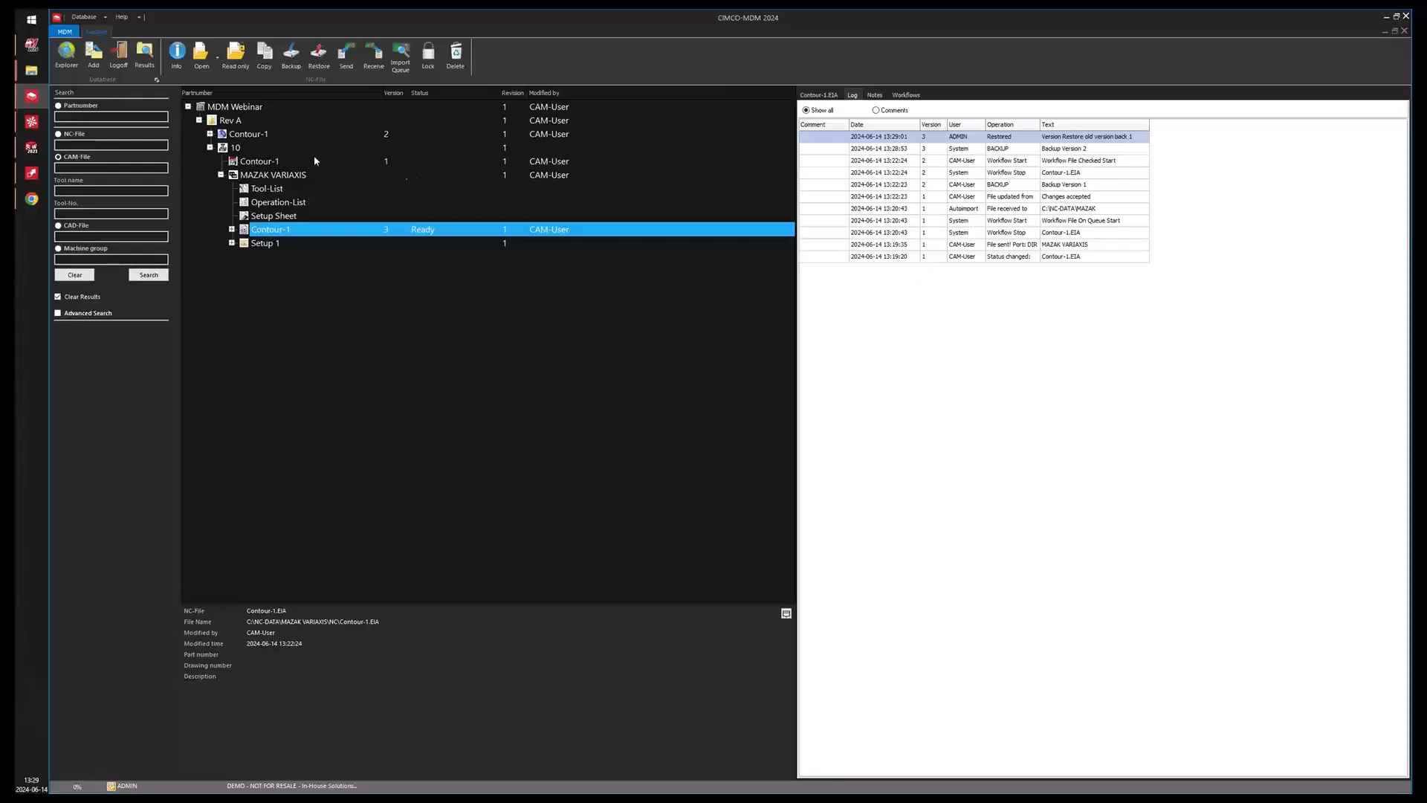
click(253, 135)
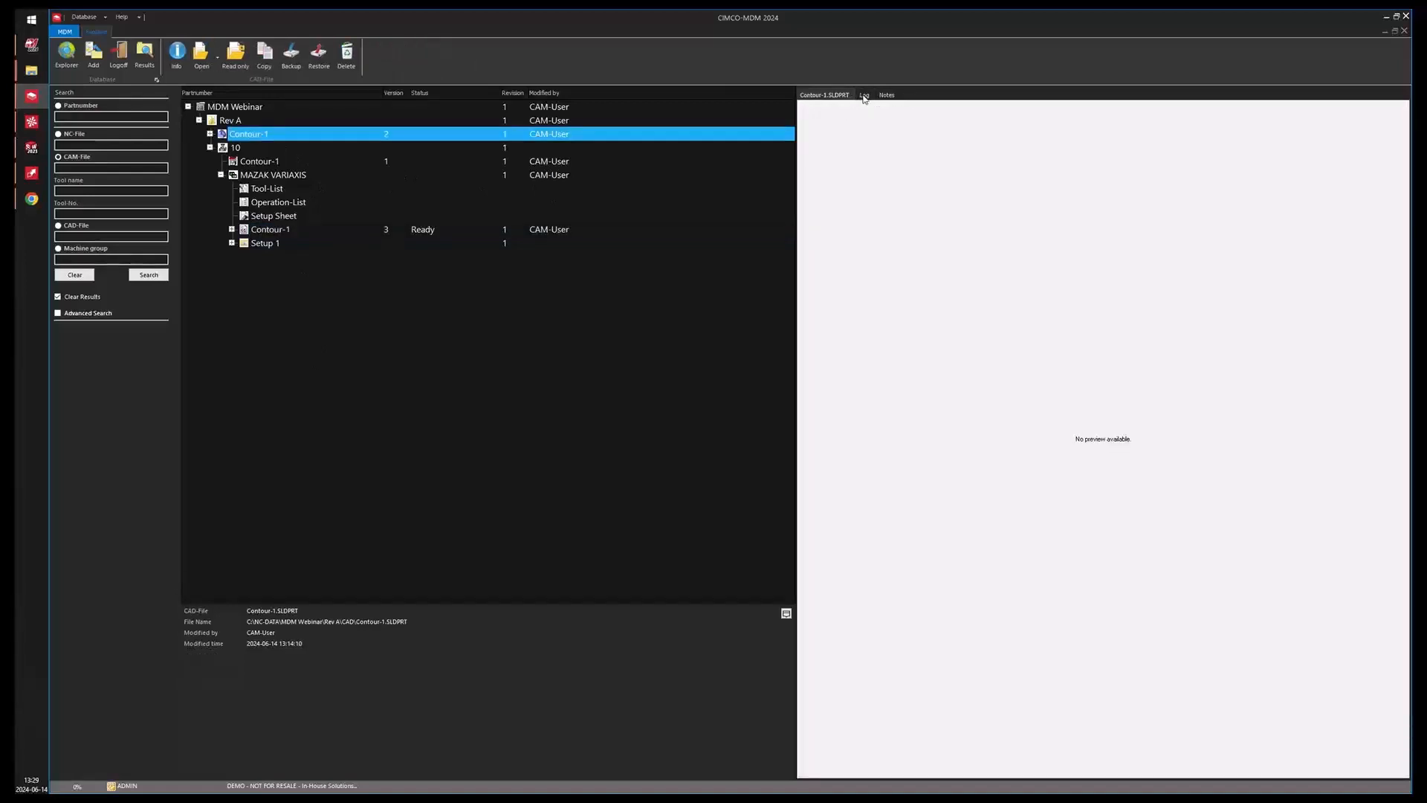
click(865, 97)
right_click(242, 135)
click(474, 358)
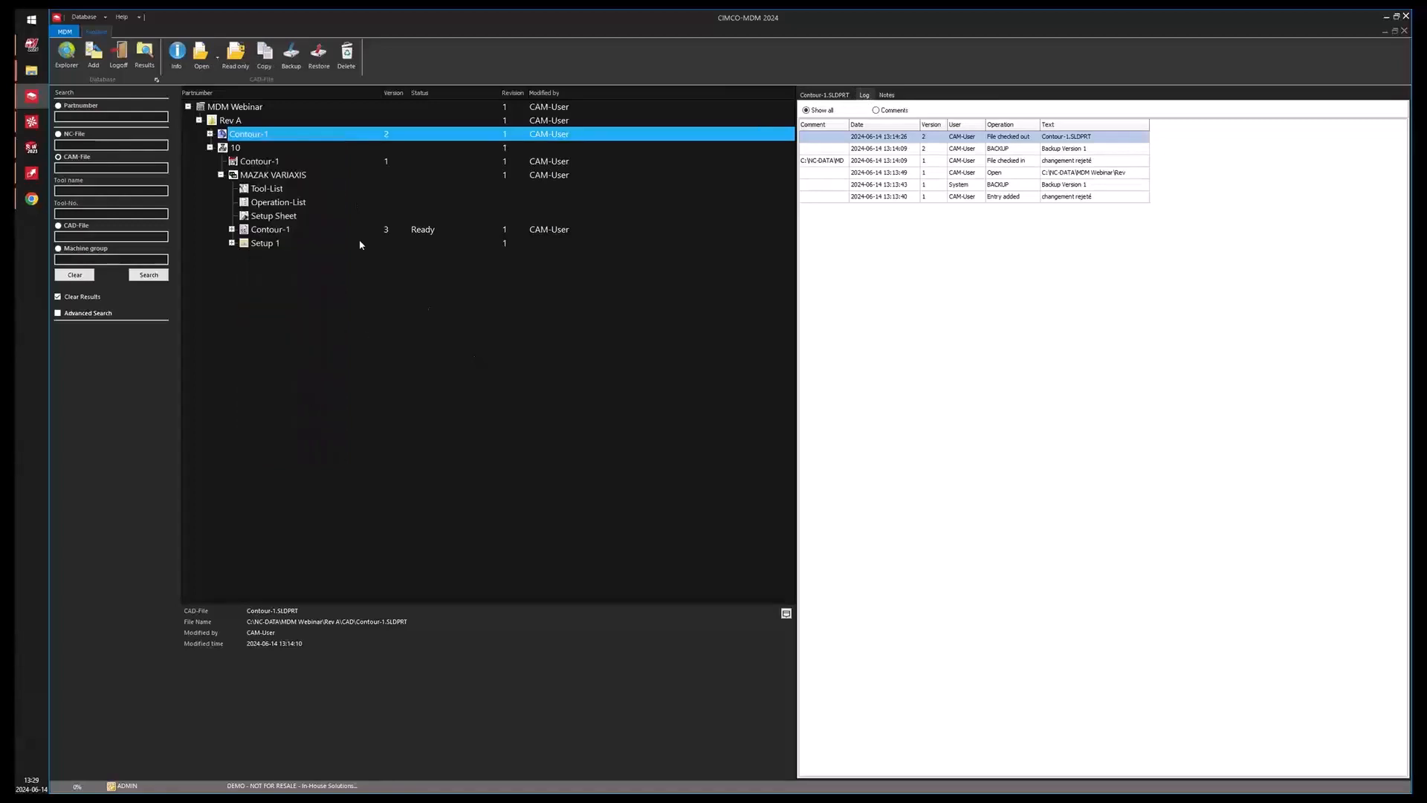